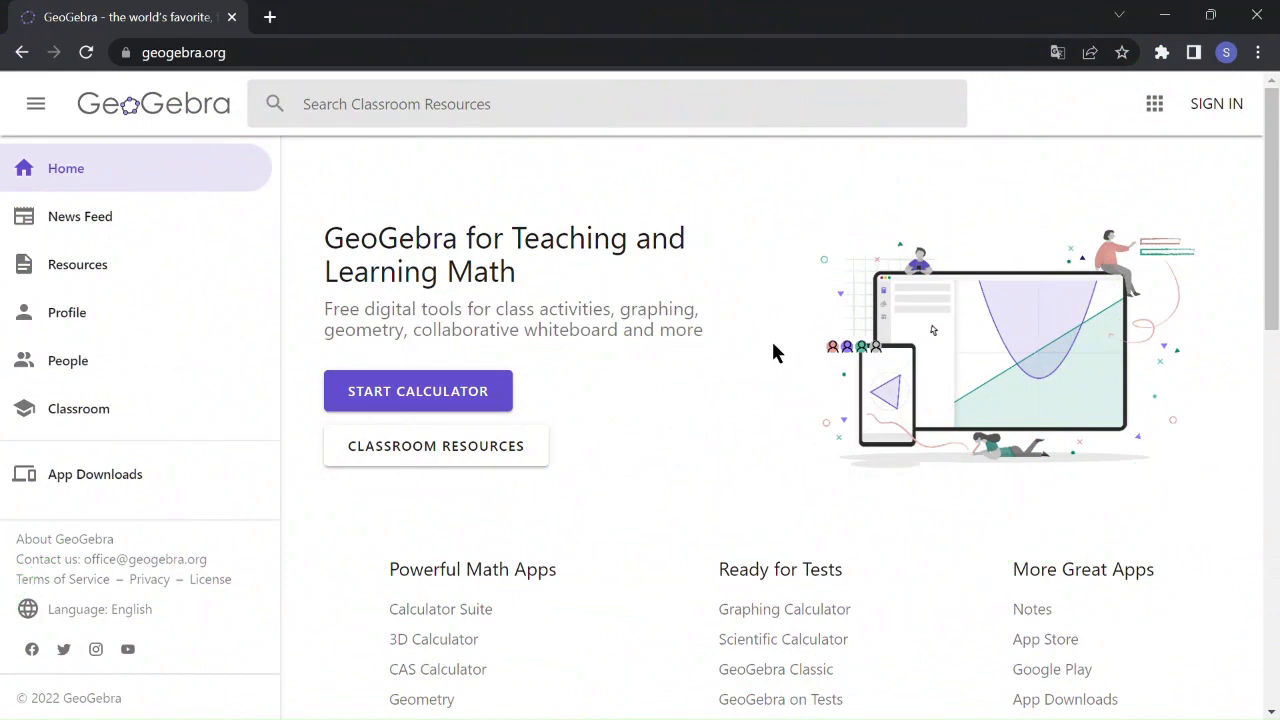
# Step: Open GeoGebra Classic from the list of apps on the GeoGebra home page
pyautogui.scroll(-1, 771, 341)
pyautogui.scroll(1, 771, 341)
pyautogui.scroll(-1, 772, 346)
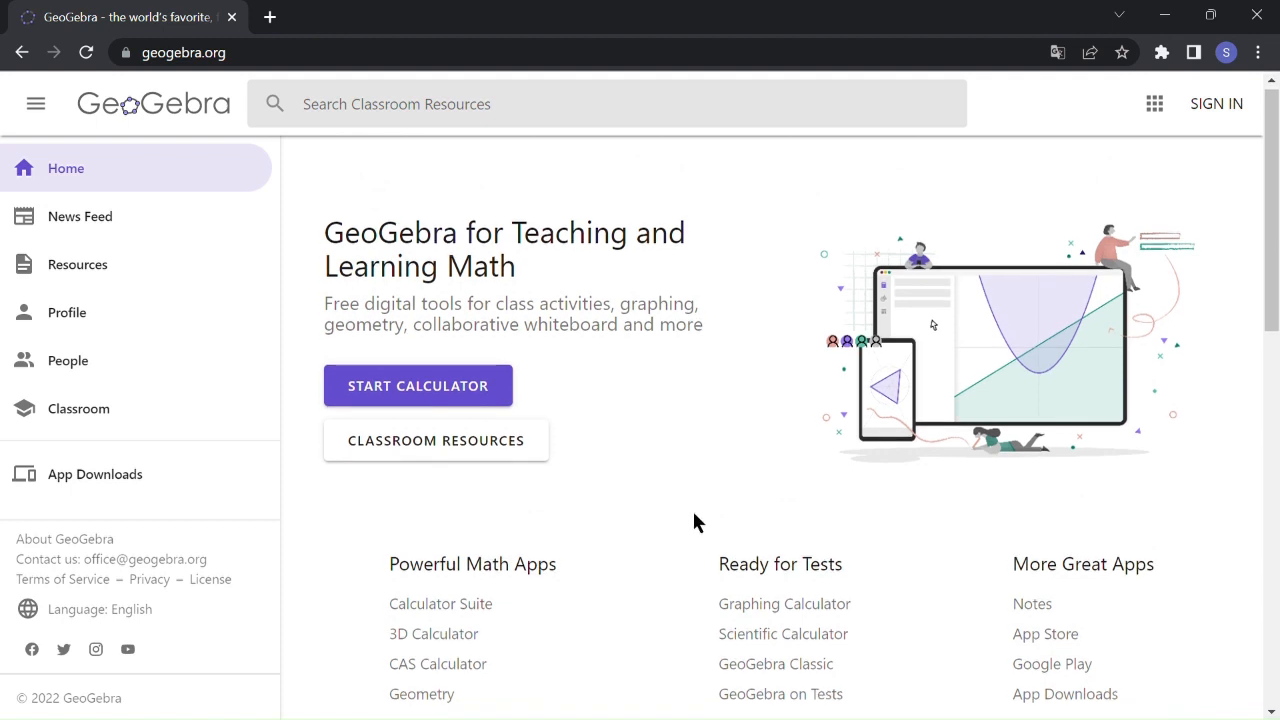
pyautogui.scroll(1, 704, 545)
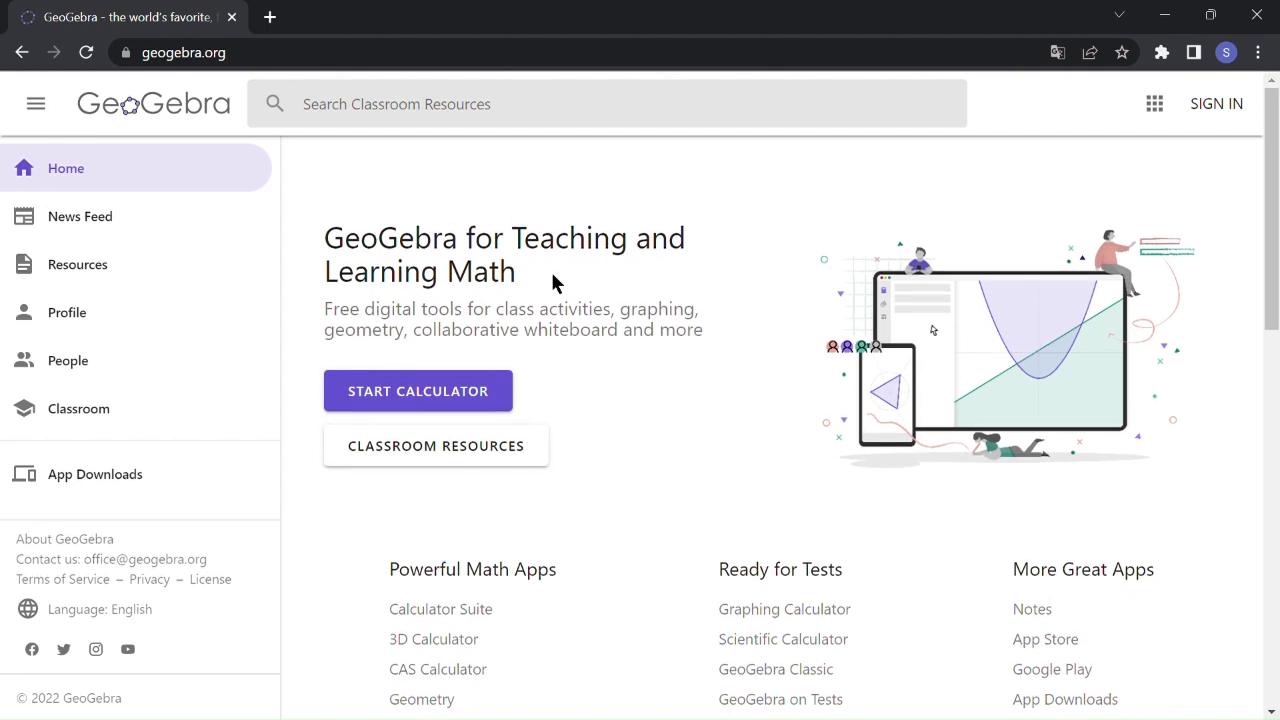
pyautogui.scroll(-1, 660, 443)
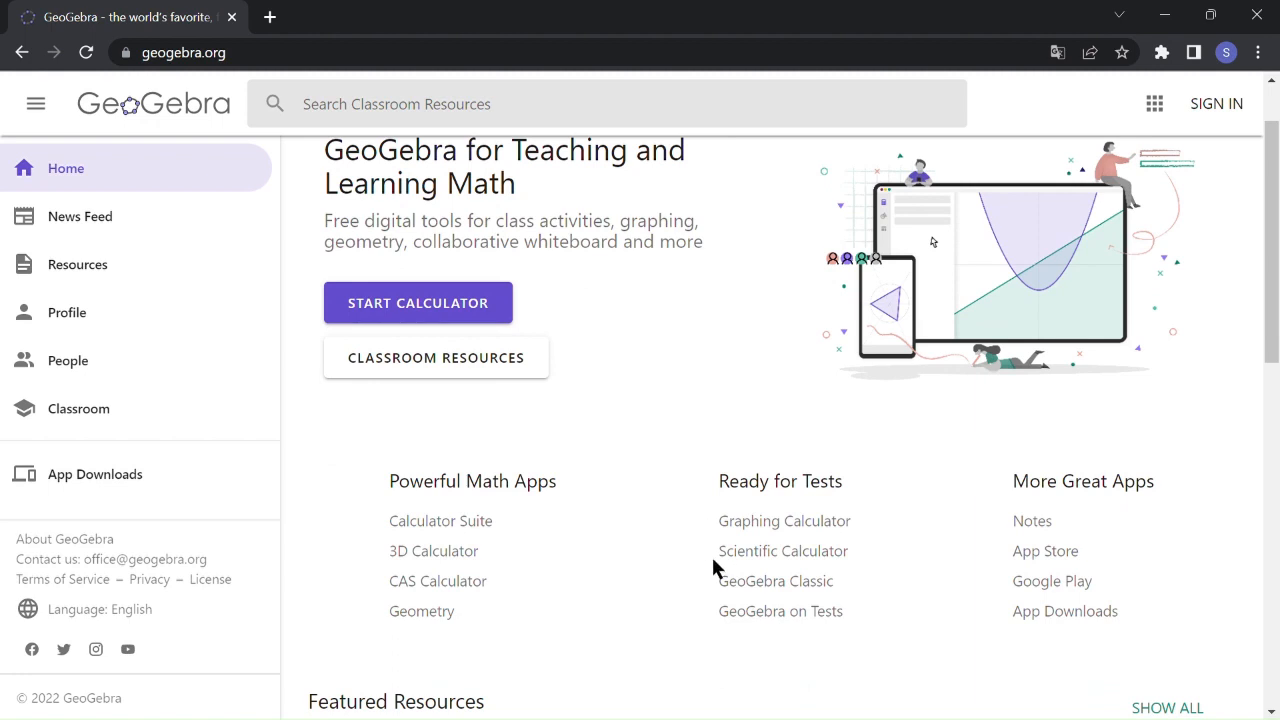
pyautogui.click(733, 582)
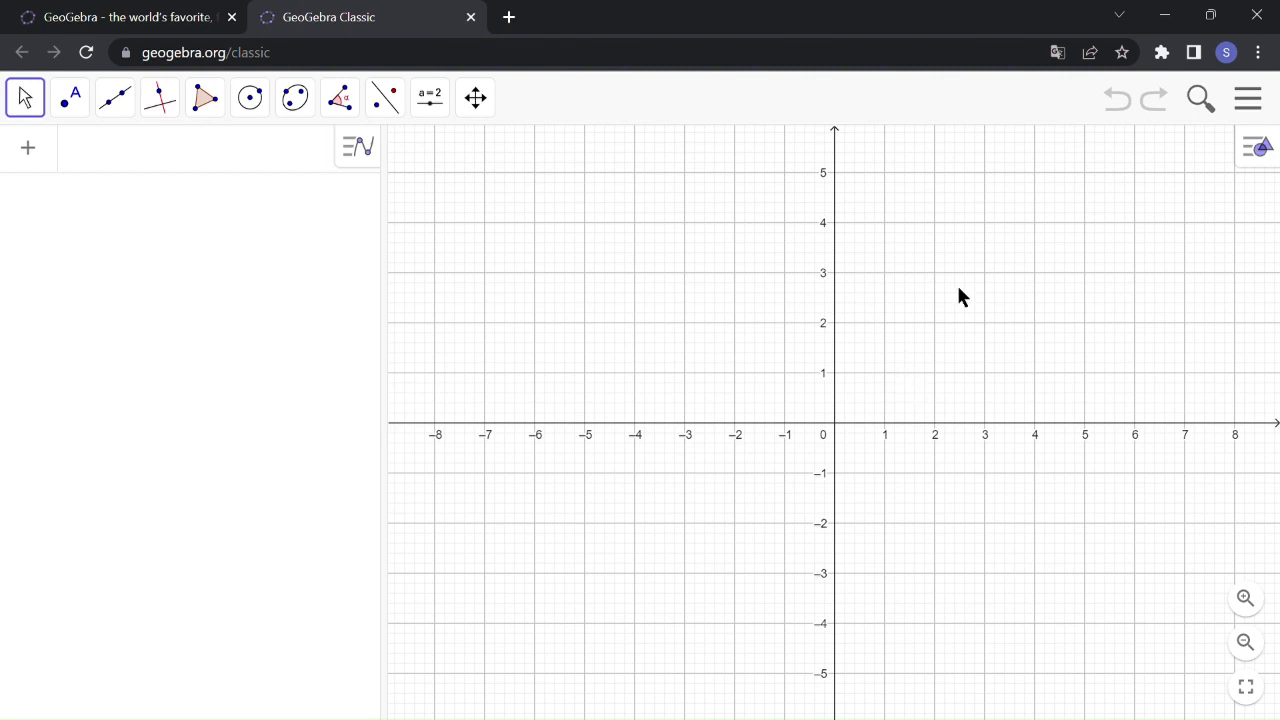
# Step: Hide the coordinate axes and the grid in the graphics view to leave a blank canvas
pyautogui.click(1256, 150)
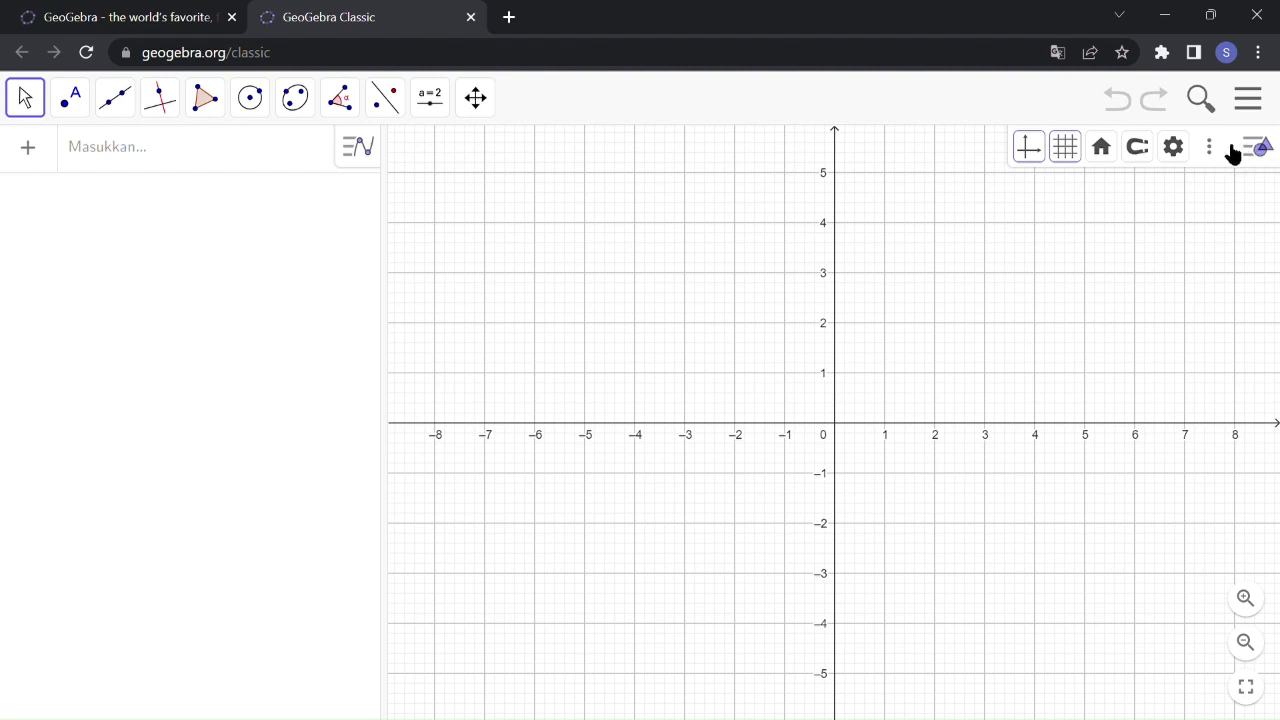
pyautogui.click(1033, 149)
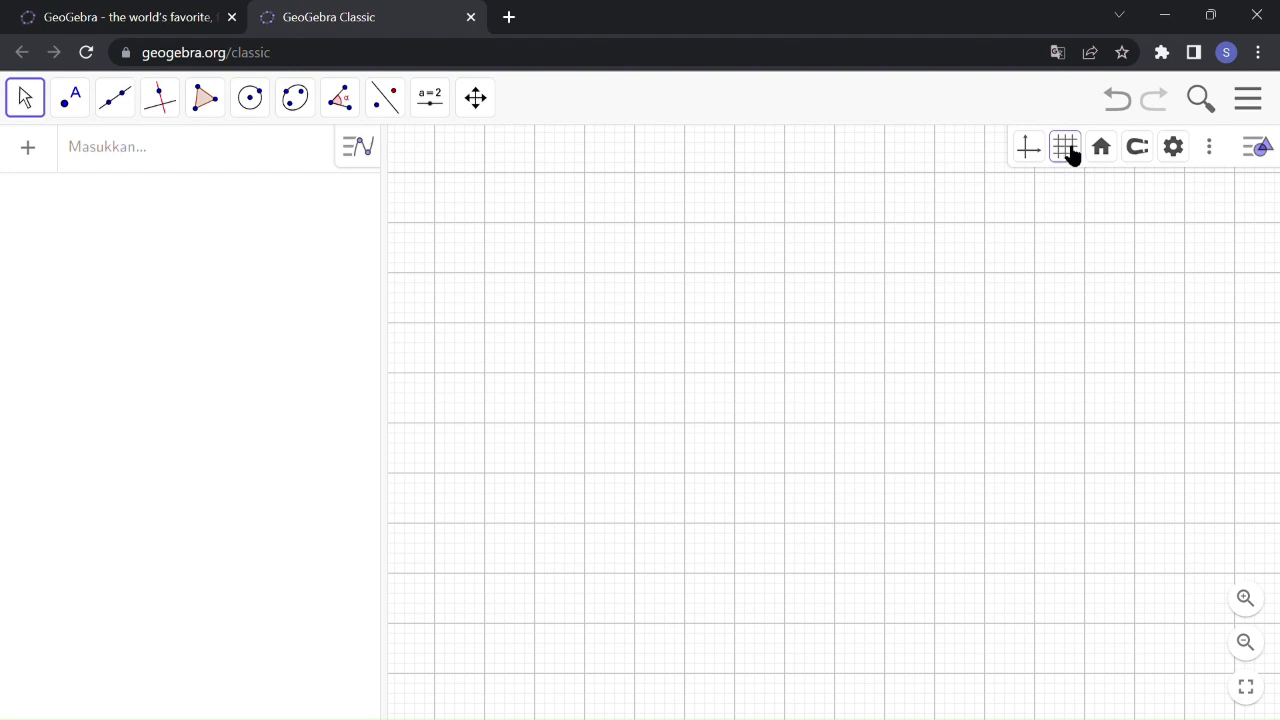
pyautogui.click(1067, 150)
pyautogui.click(1072, 187)
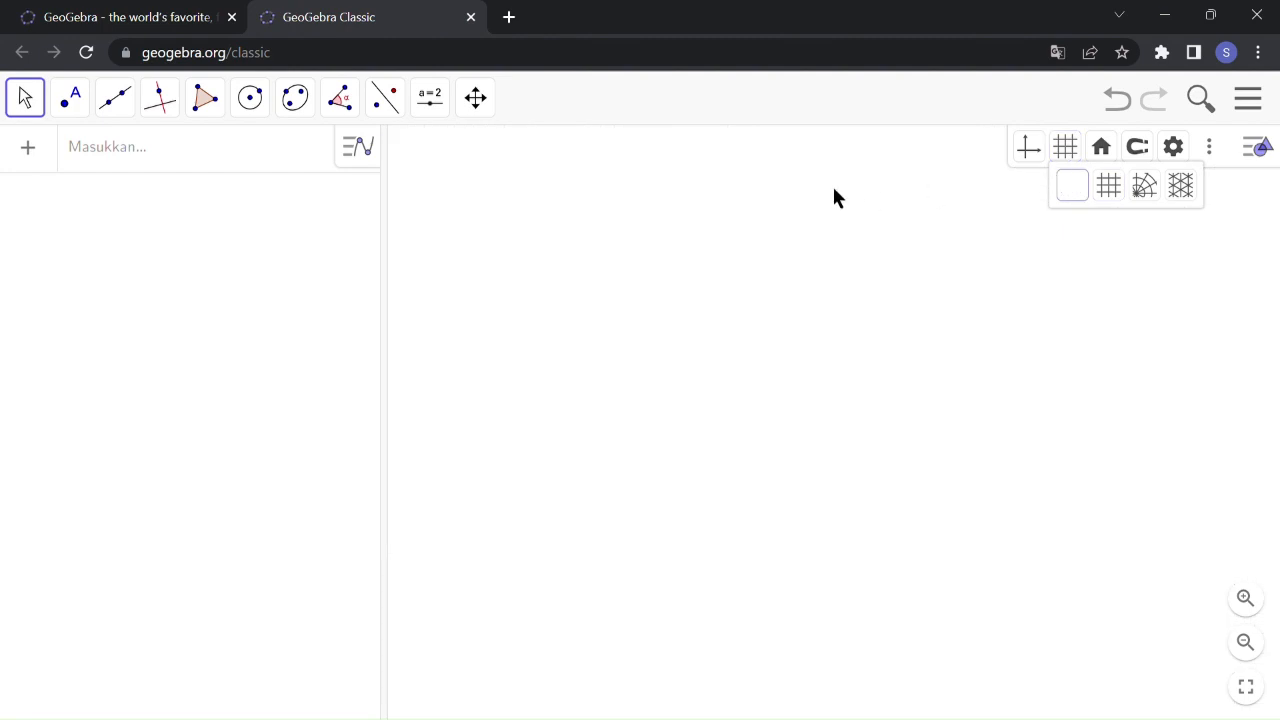
pyautogui.click(1262, 148)
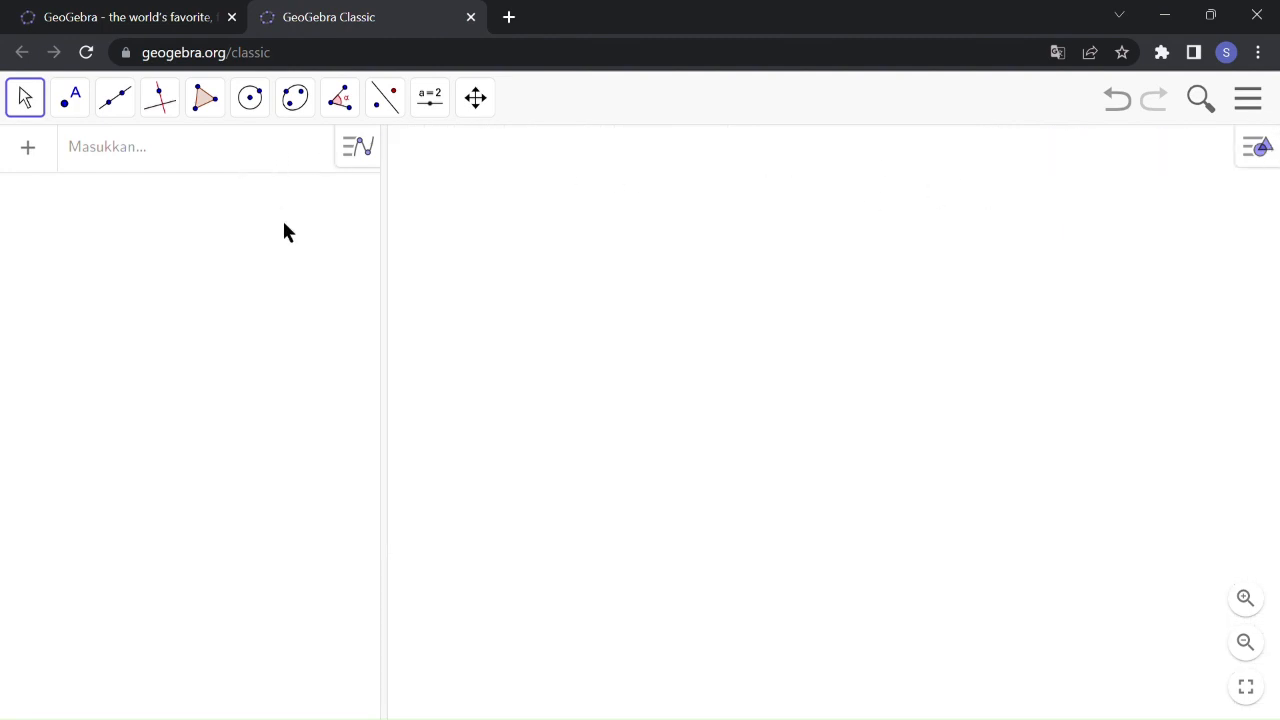
# Step: Define point A = (-10, 1) and point B = (10, 1), with both in view on the canvas
pyautogui.click(236, 168)
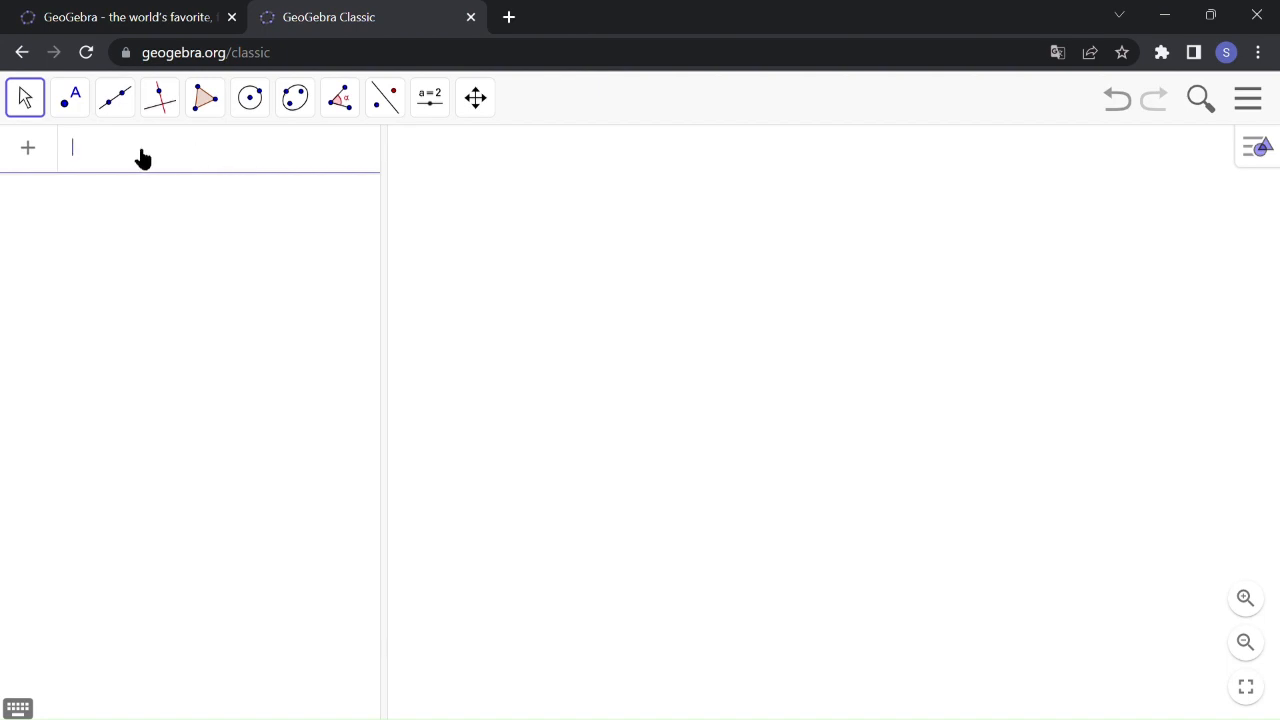
pyautogui.write('A=(-10,1')
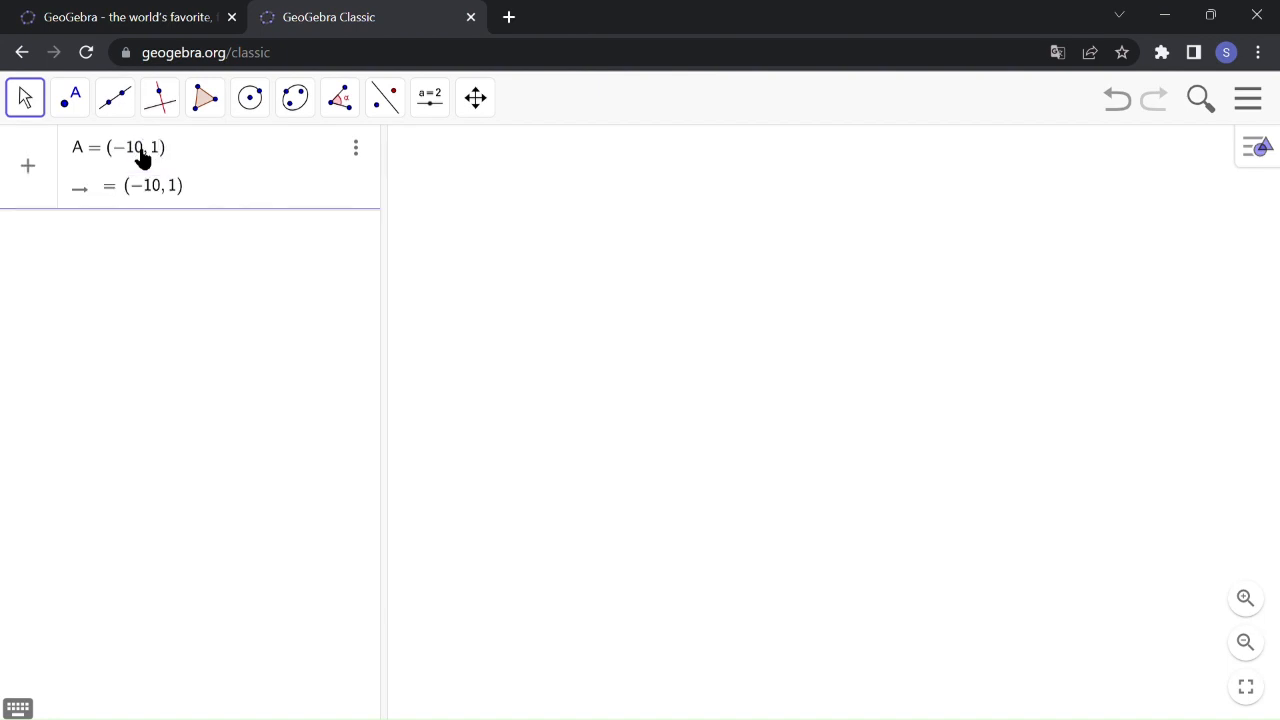
pyautogui.press('Return')
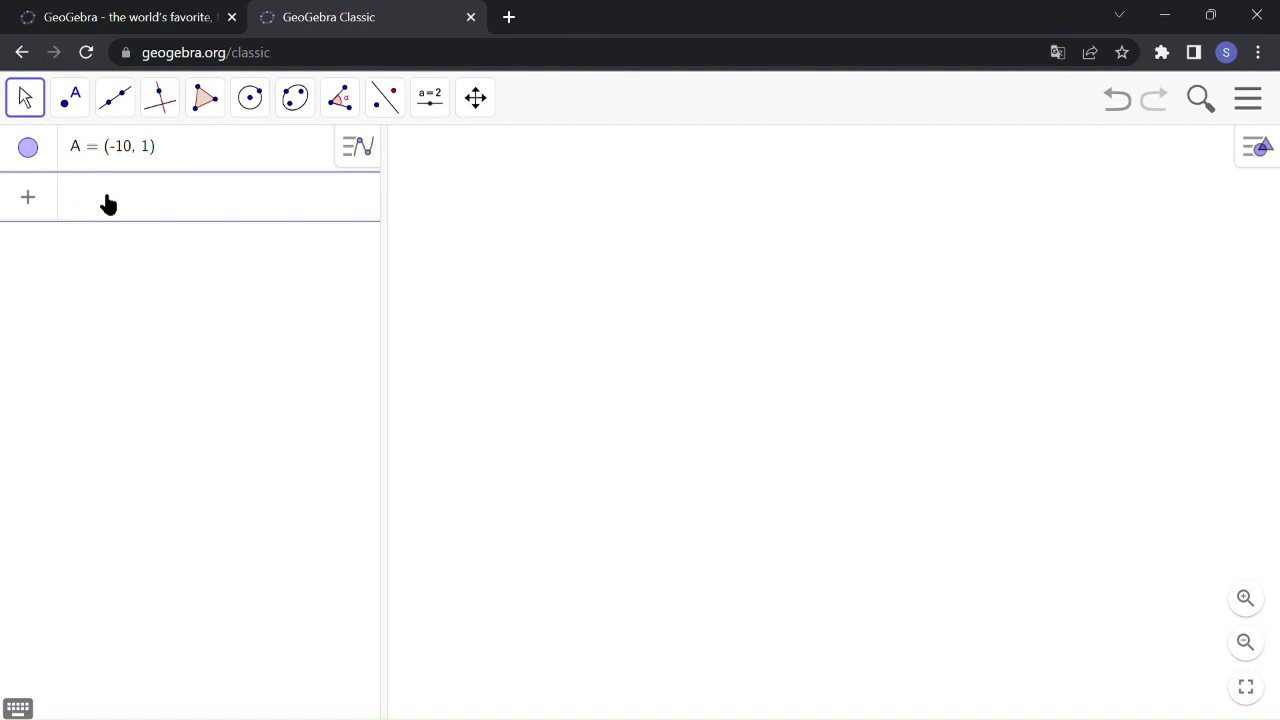
pyautogui.write('B = (10, 1')
pyautogui.press('Return')
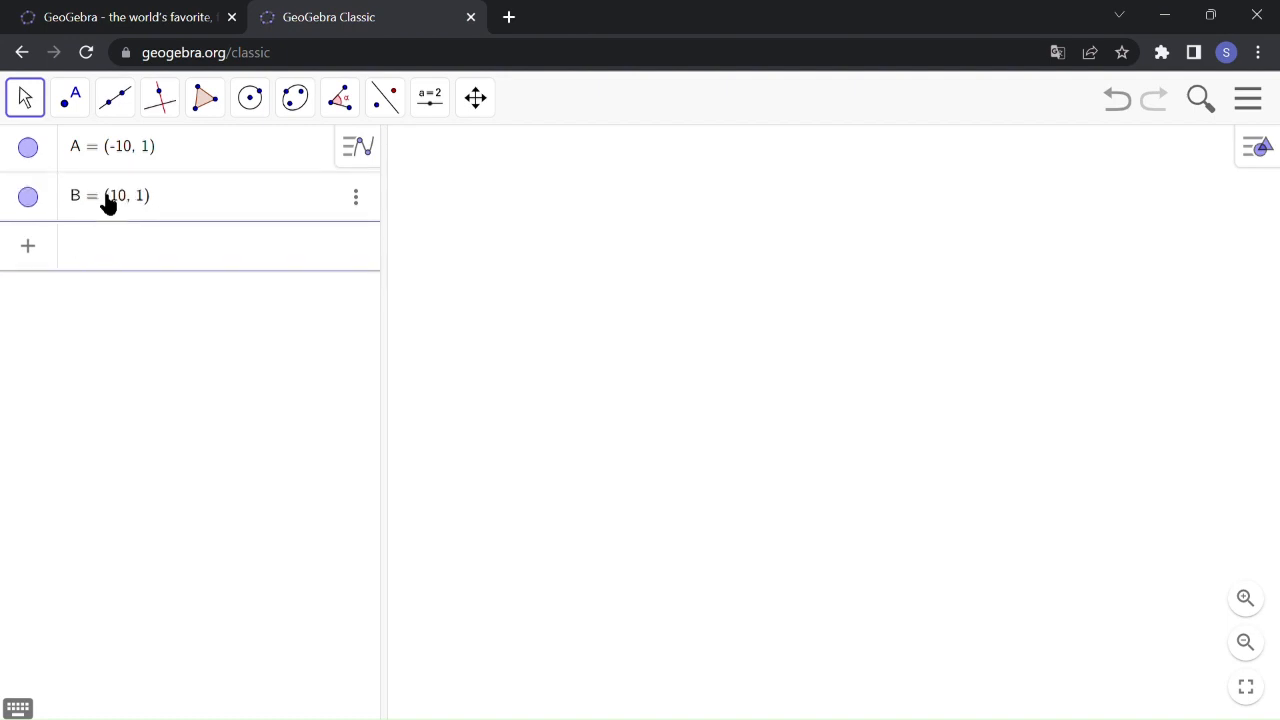
pyautogui.scroll(-5, 737, 372)
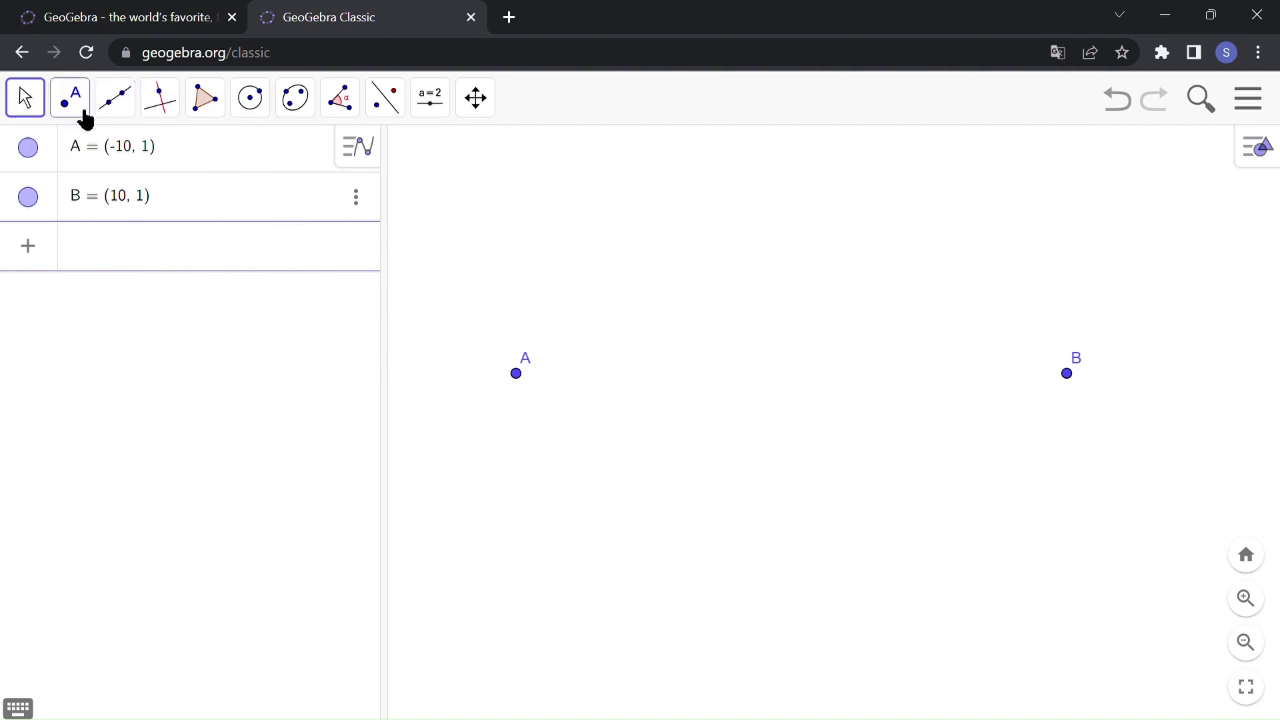
# Step: Draw a line through points A and B
pyautogui.click(122, 108)
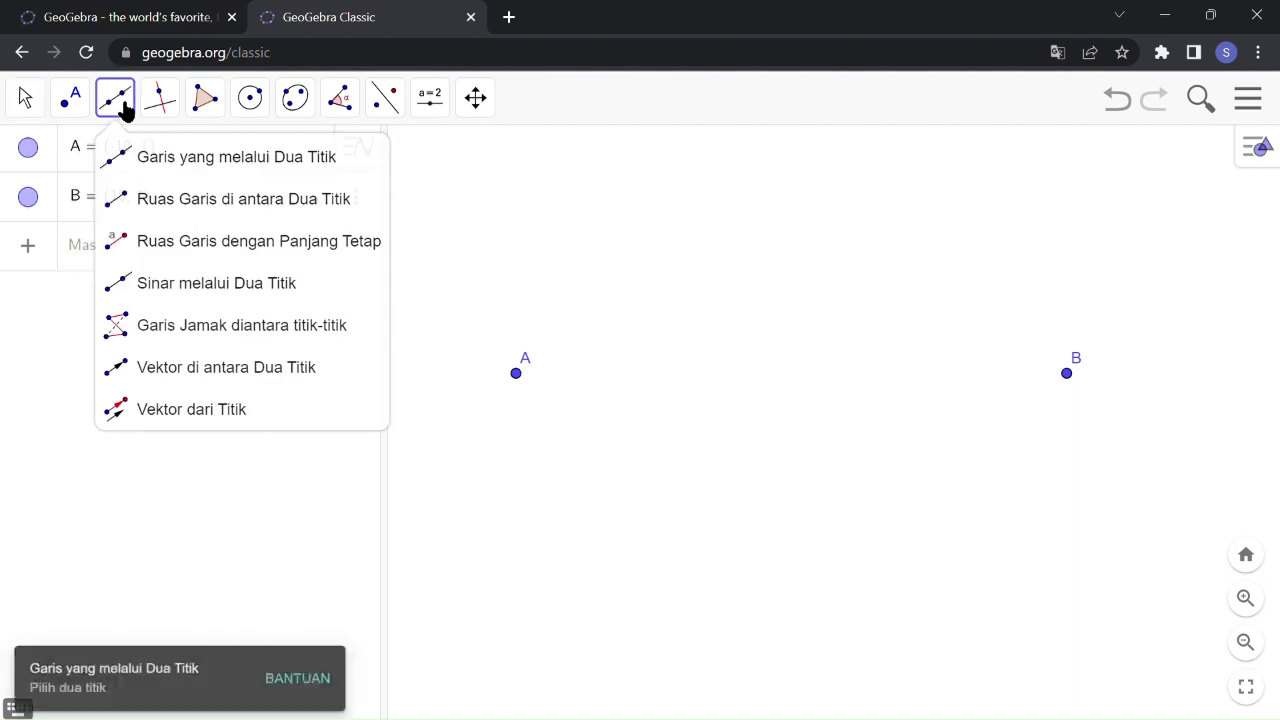
pyautogui.click(200, 170)
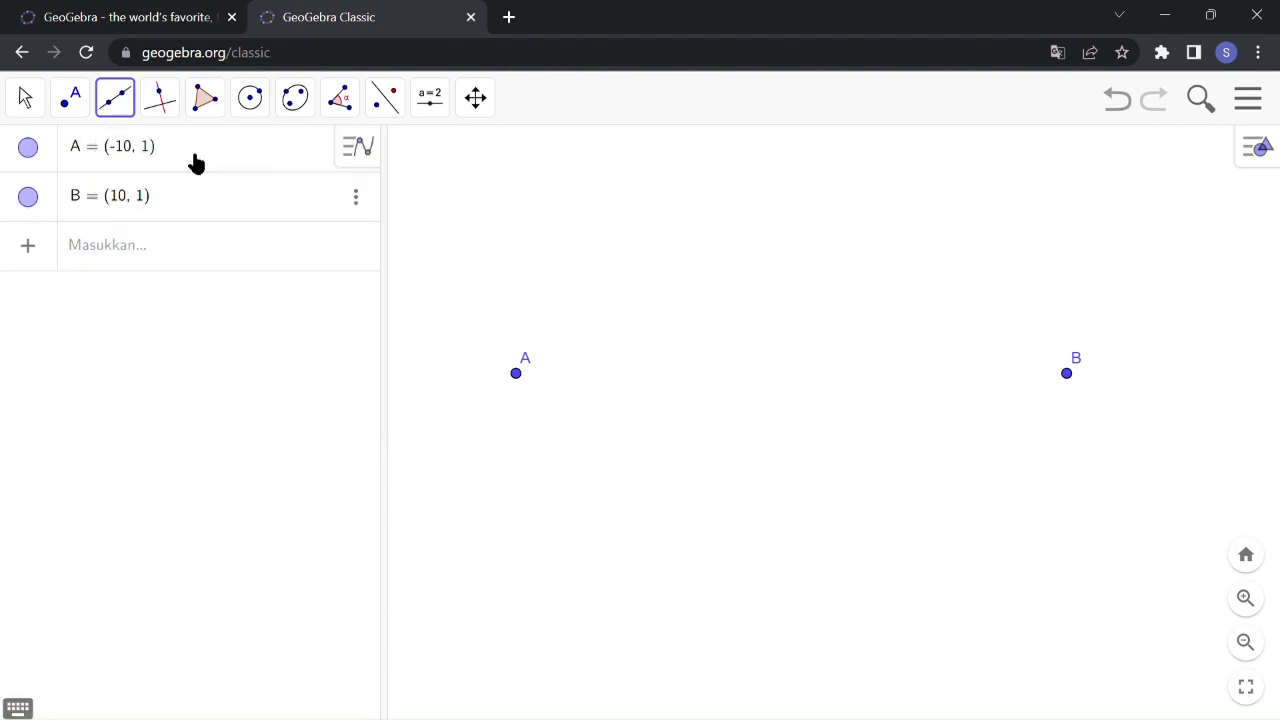
pyautogui.click(518, 376)
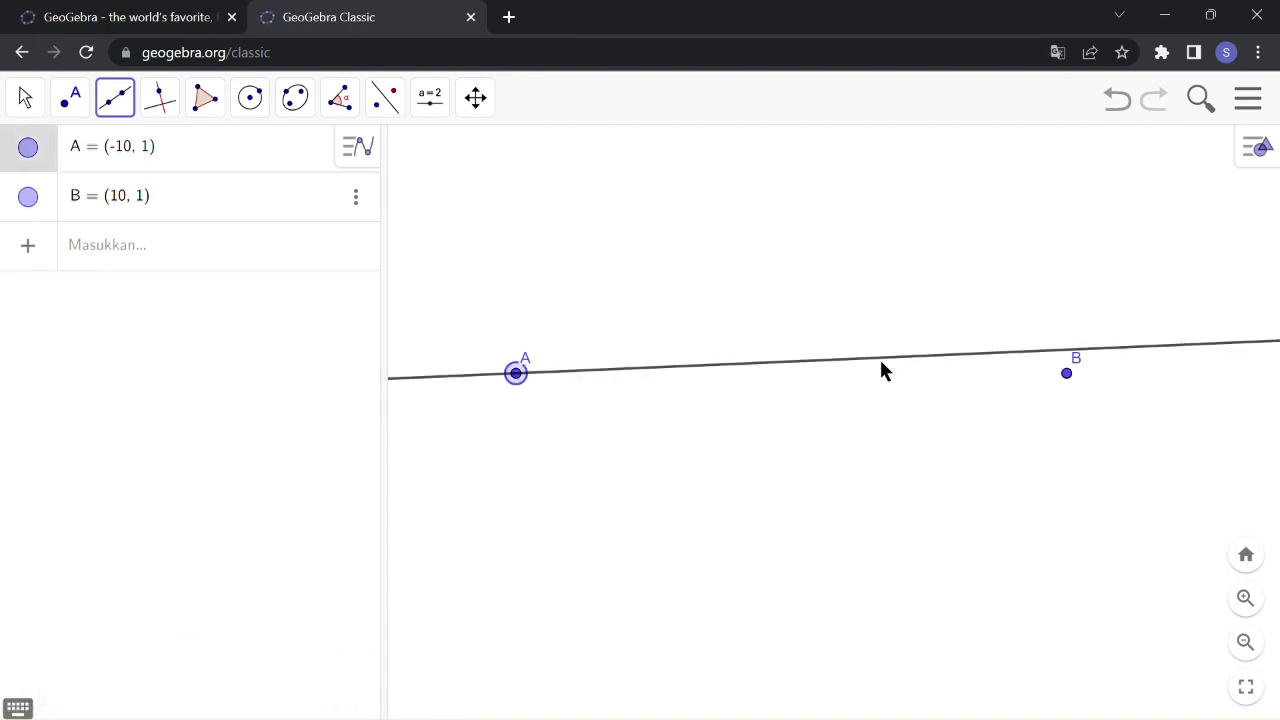
pyautogui.click(1072, 376)
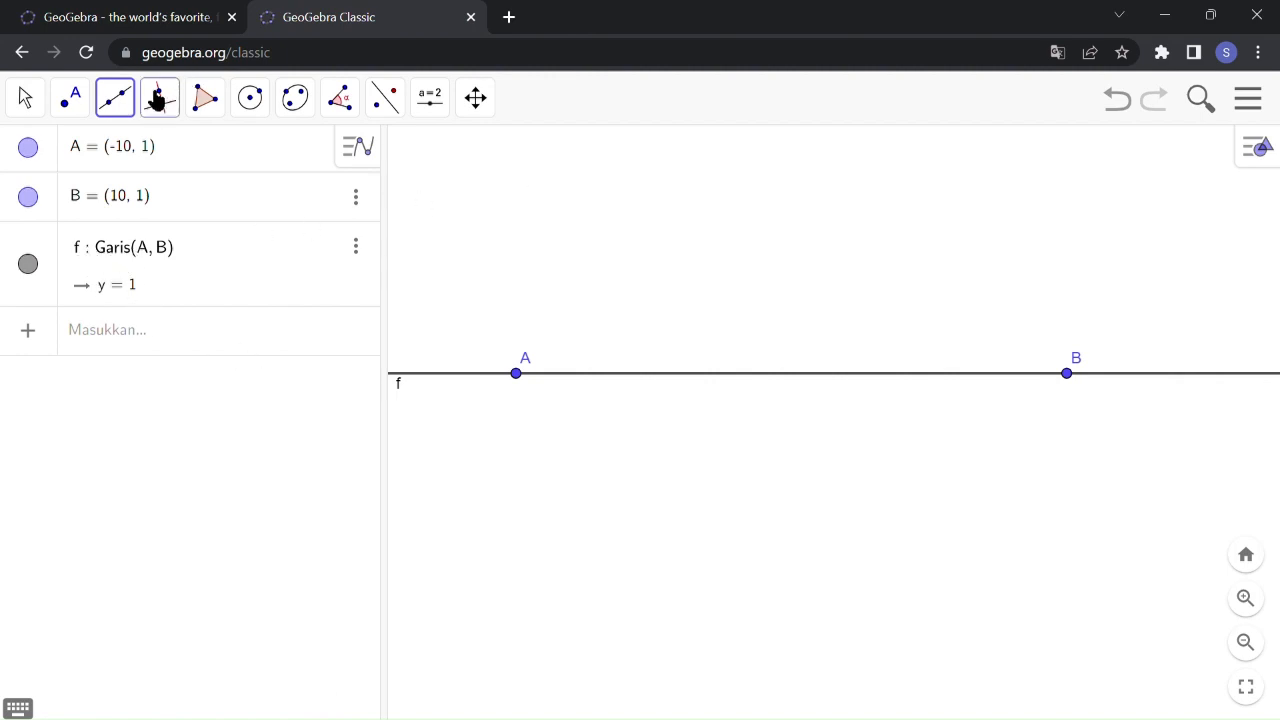
# Step: Rename the line through A and B as s
pyautogui.click(115, 100)
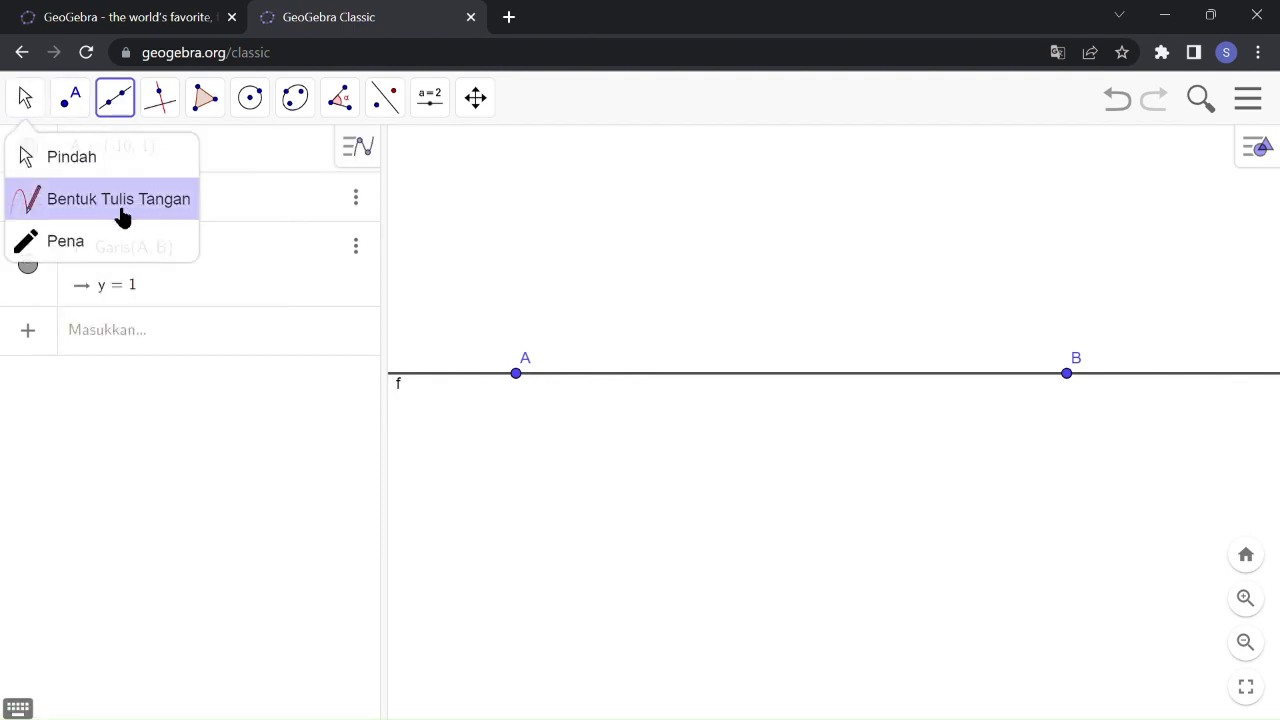
pyautogui.click(38, 106)
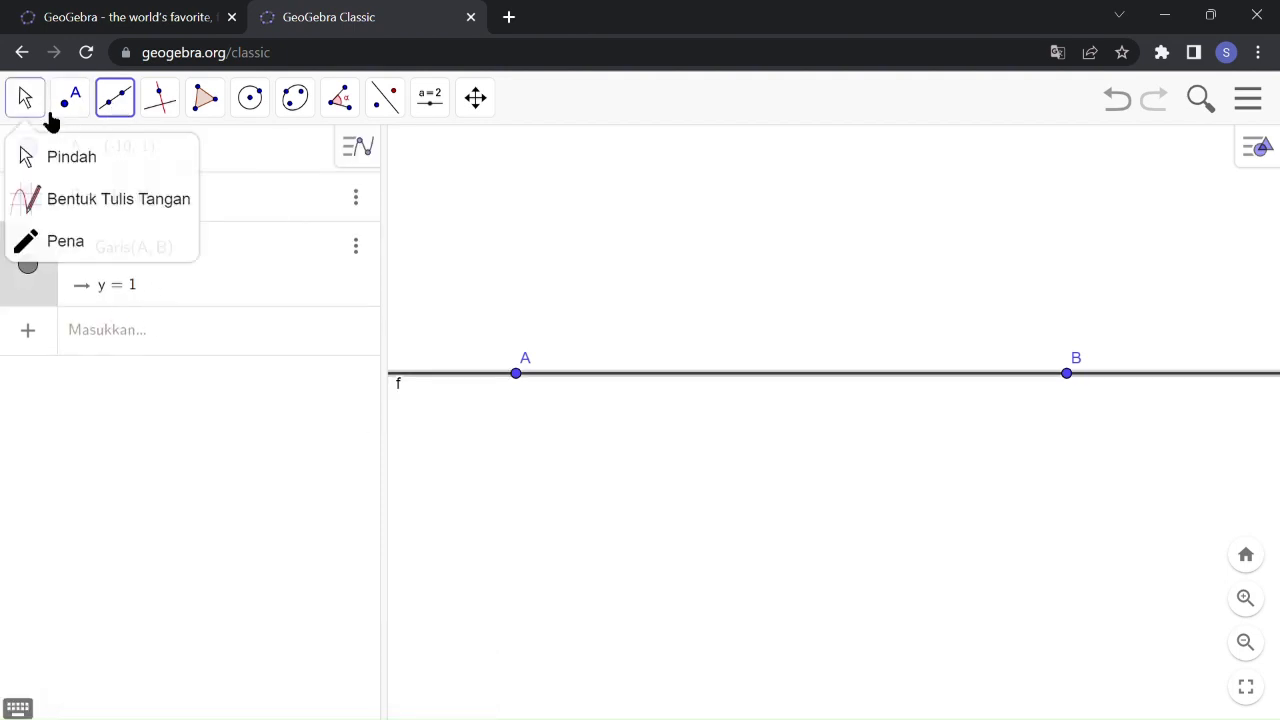
pyautogui.click(148, 155)
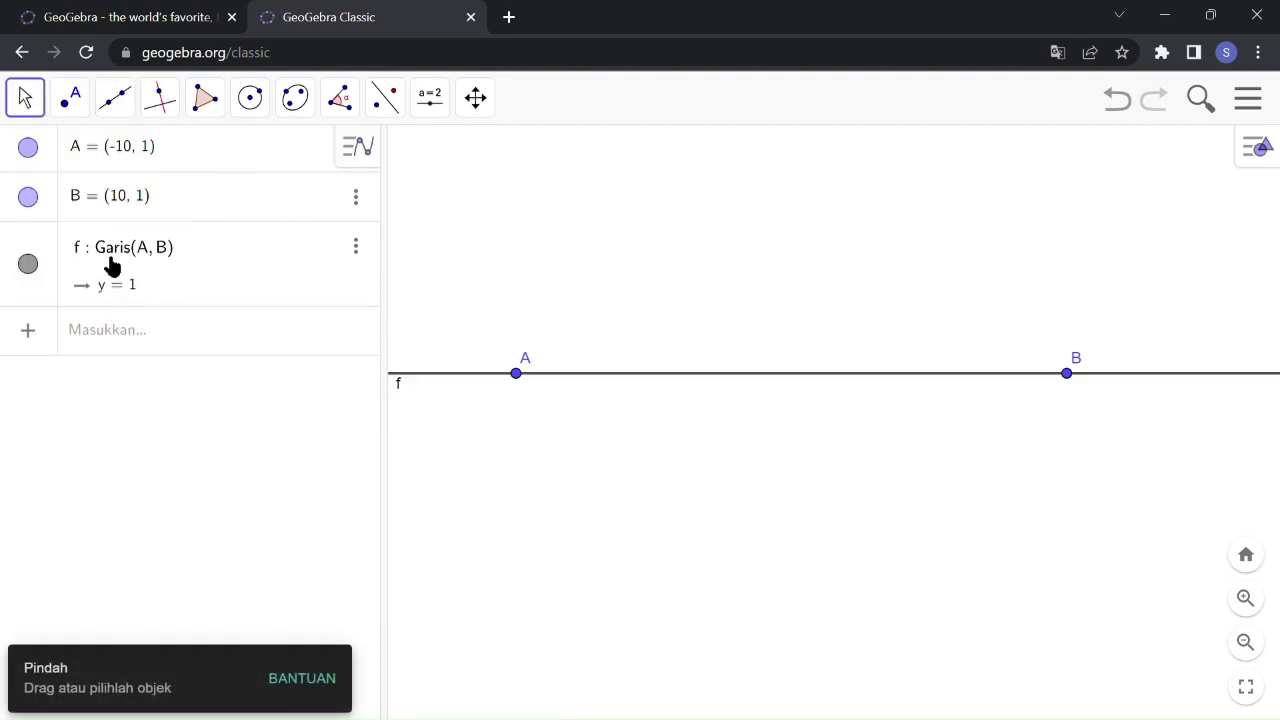
pyautogui.click(87, 253)
pyautogui.press('BackSpace')
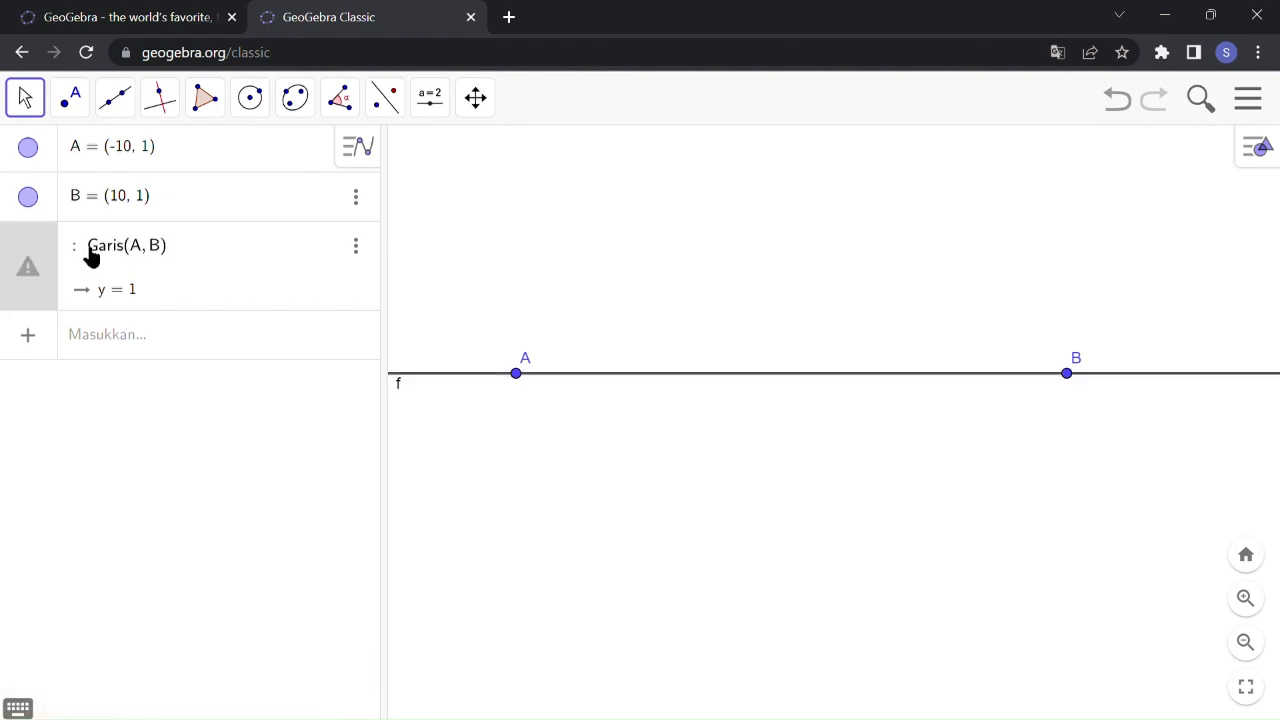
pyautogui.write('s')
pyautogui.press('Return')
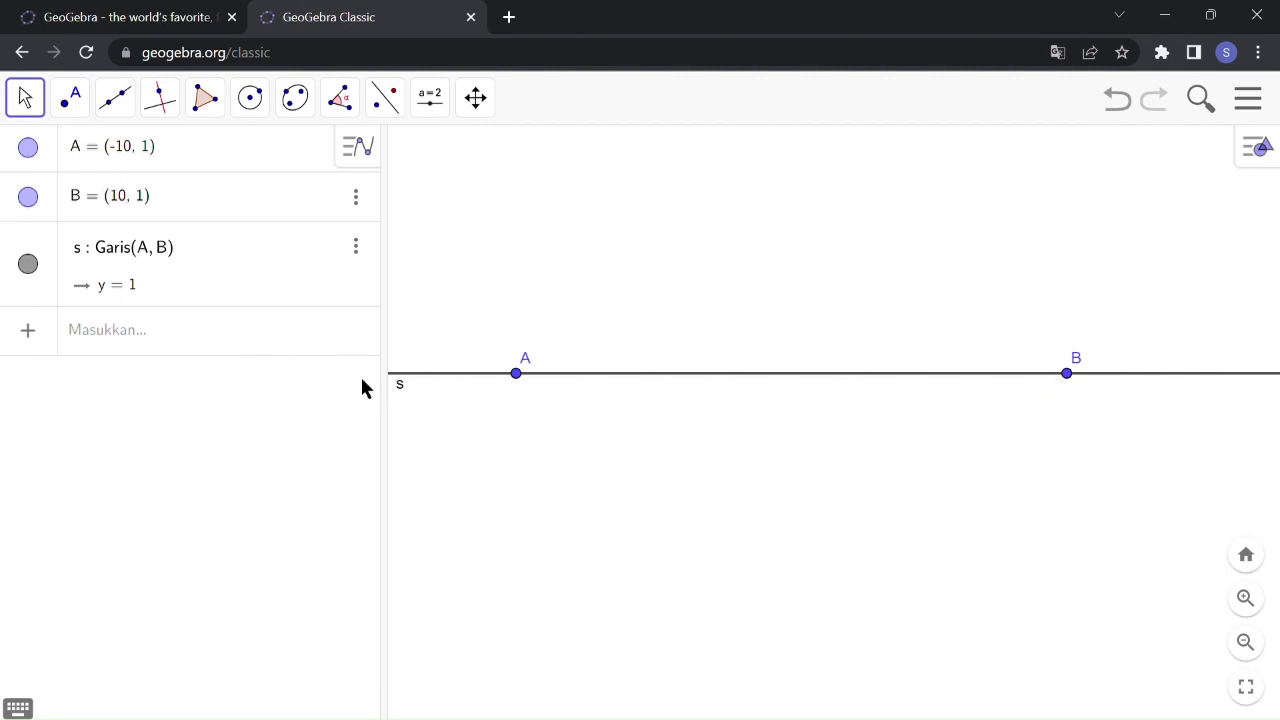
# Step: Hide points A and B so that only line s is shown
pyautogui.click(28, 148)
pyautogui.click(1075, 383)
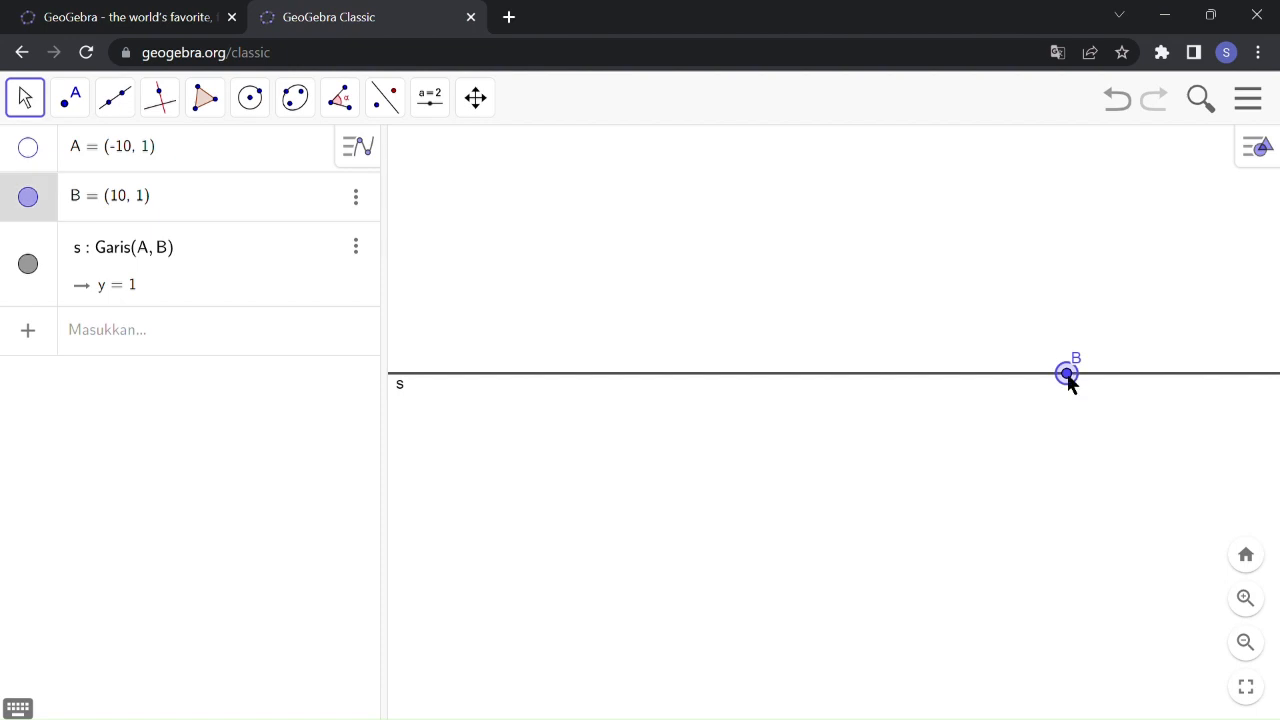
pyautogui.rightClick(1067, 376)
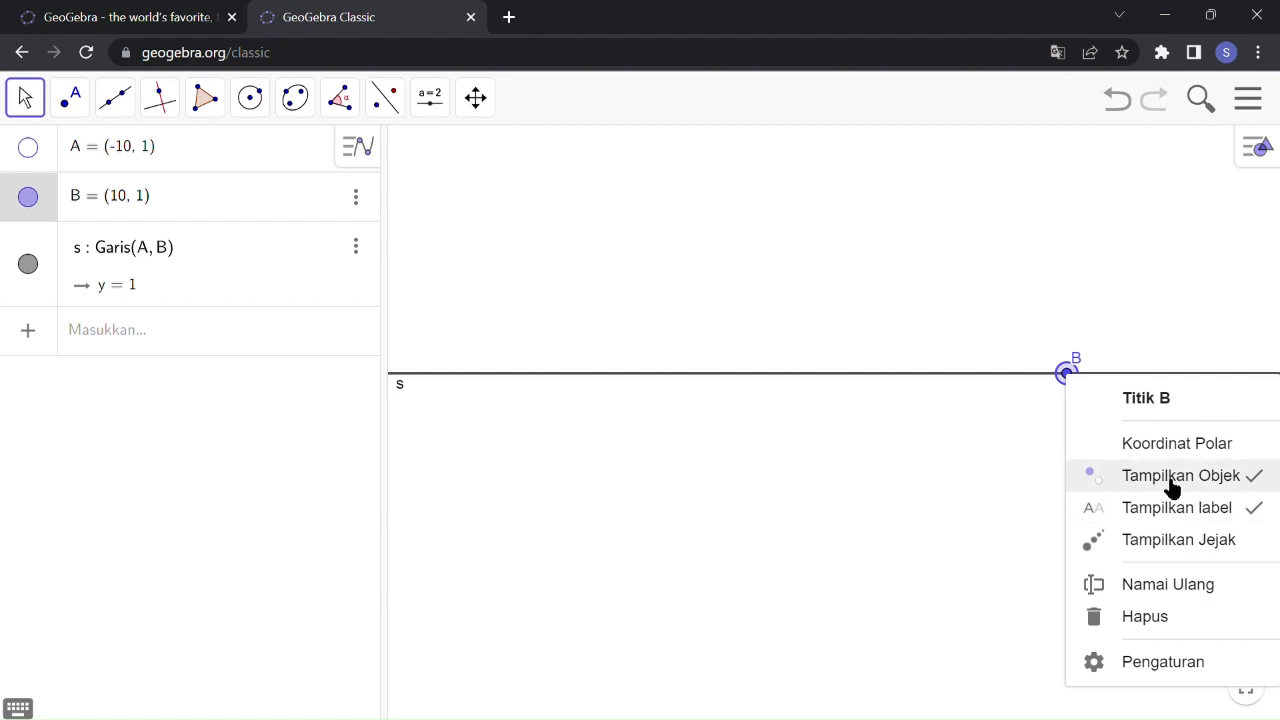
pyautogui.click(1247, 480)
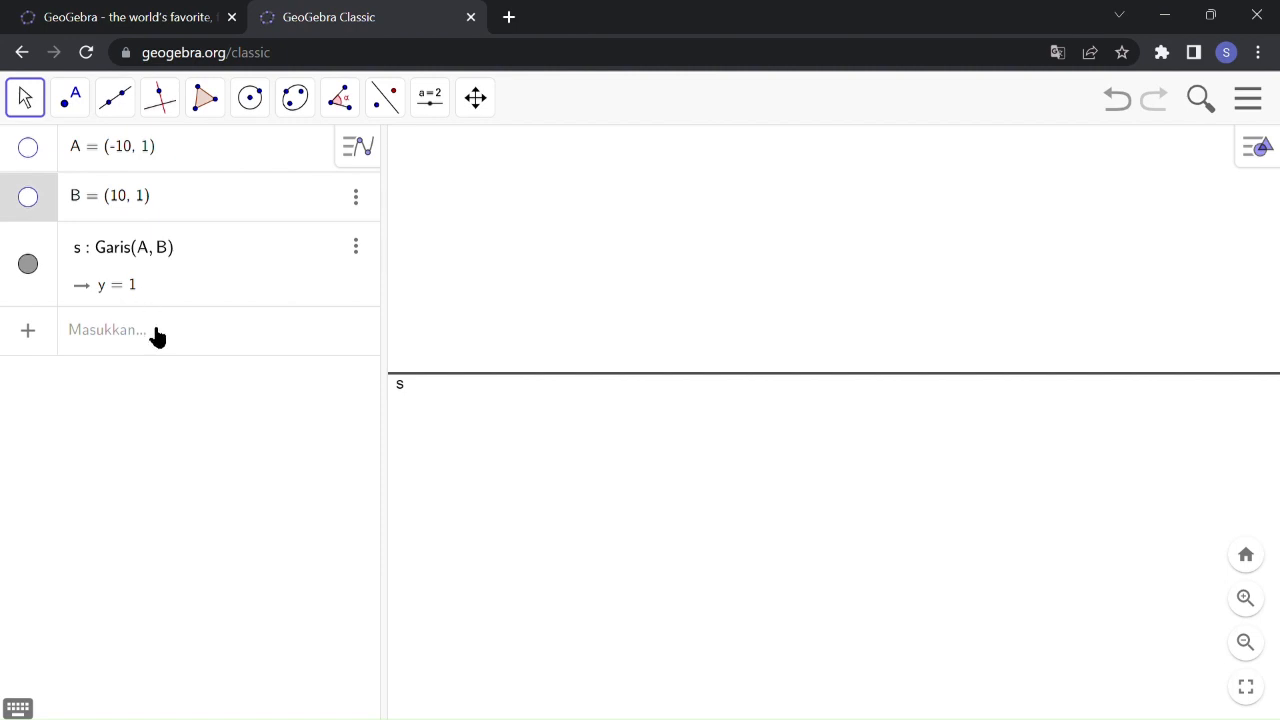
# Step: Place a new point below line s at about (-0.45, -2.82) and another above it at about (4.56, 6.26)
pyautogui.click(115, 97)
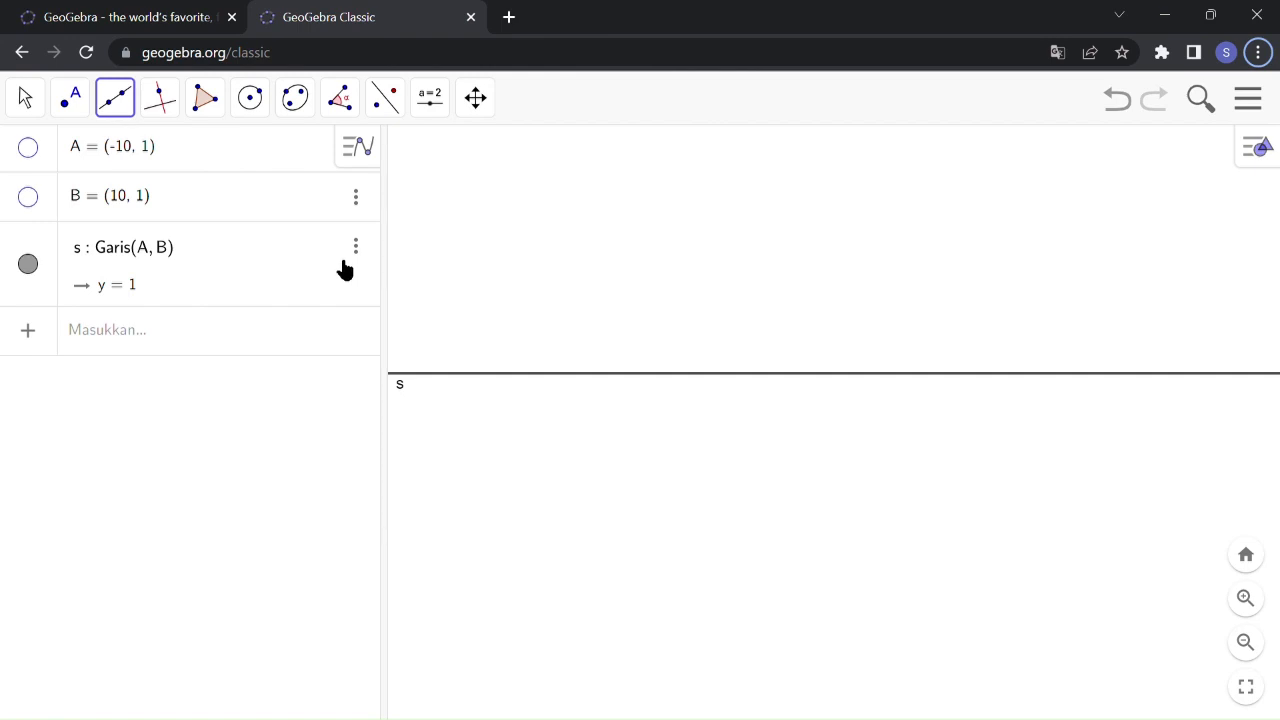
pyautogui.click(80, 110)
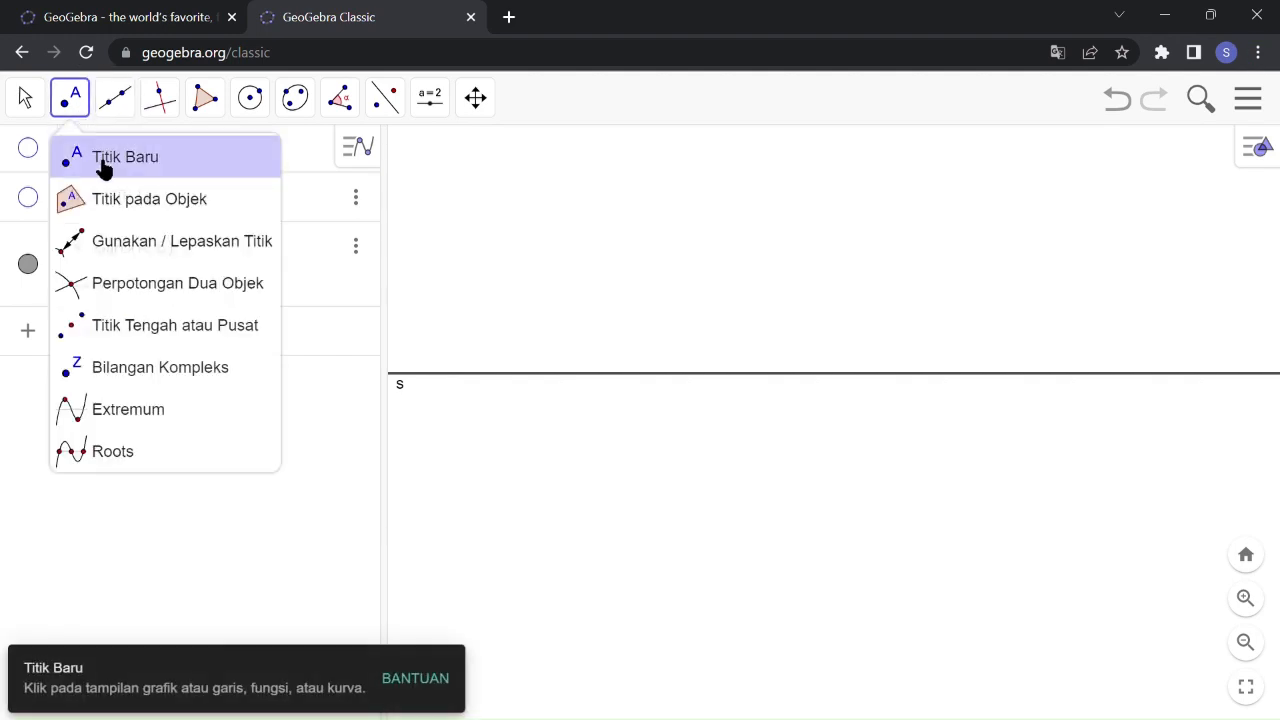
pyautogui.click(72, 108)
pyautogui.click(74, 112)
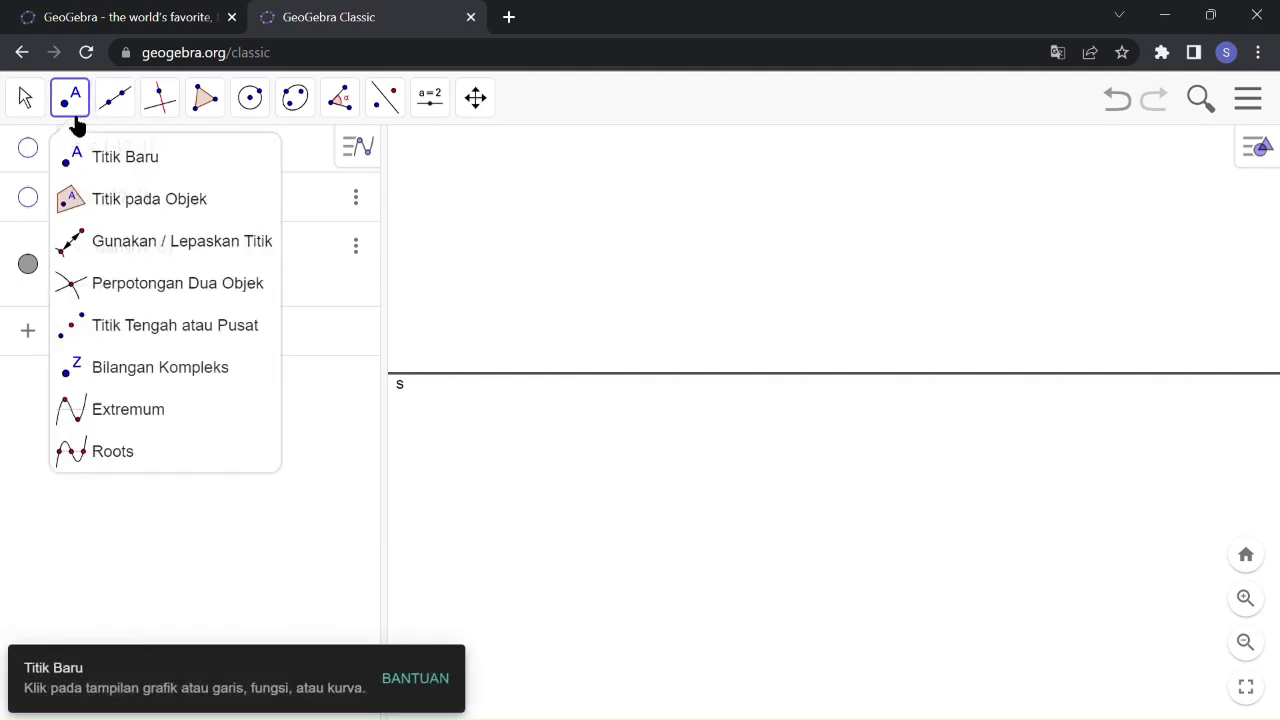
pyautogui.click(107, 177)
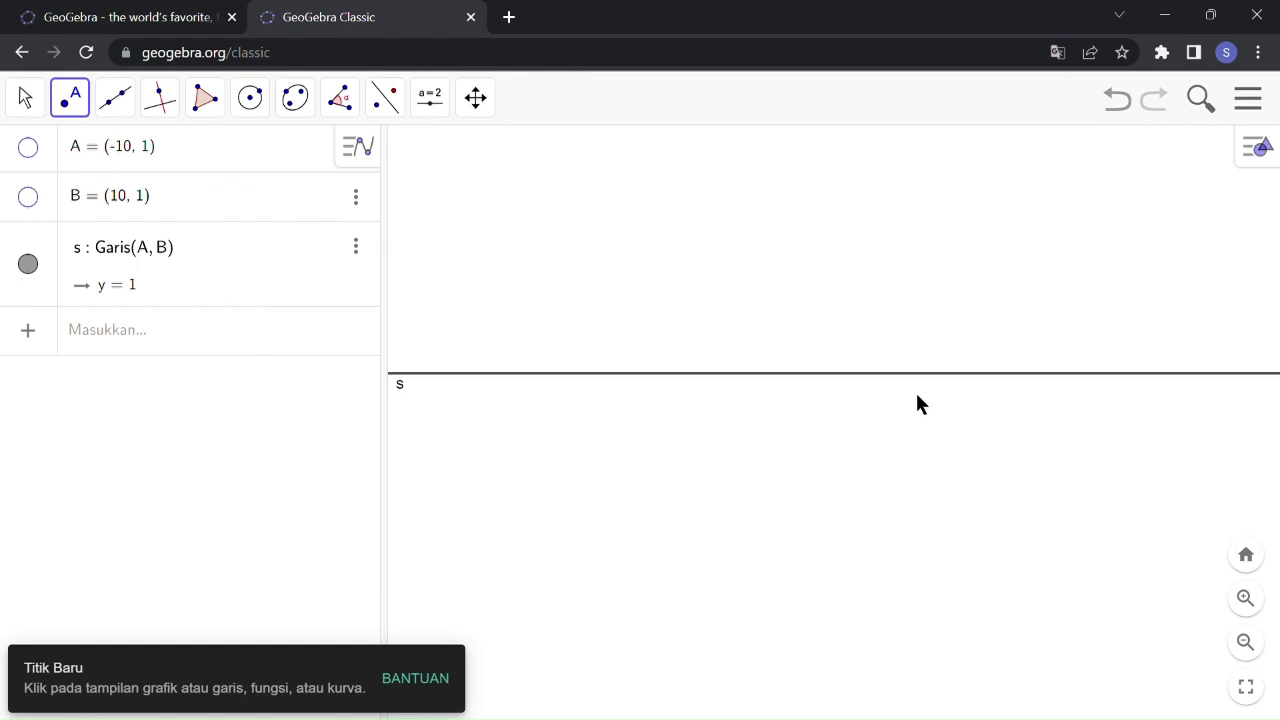
pyautogui.click(779, 479)
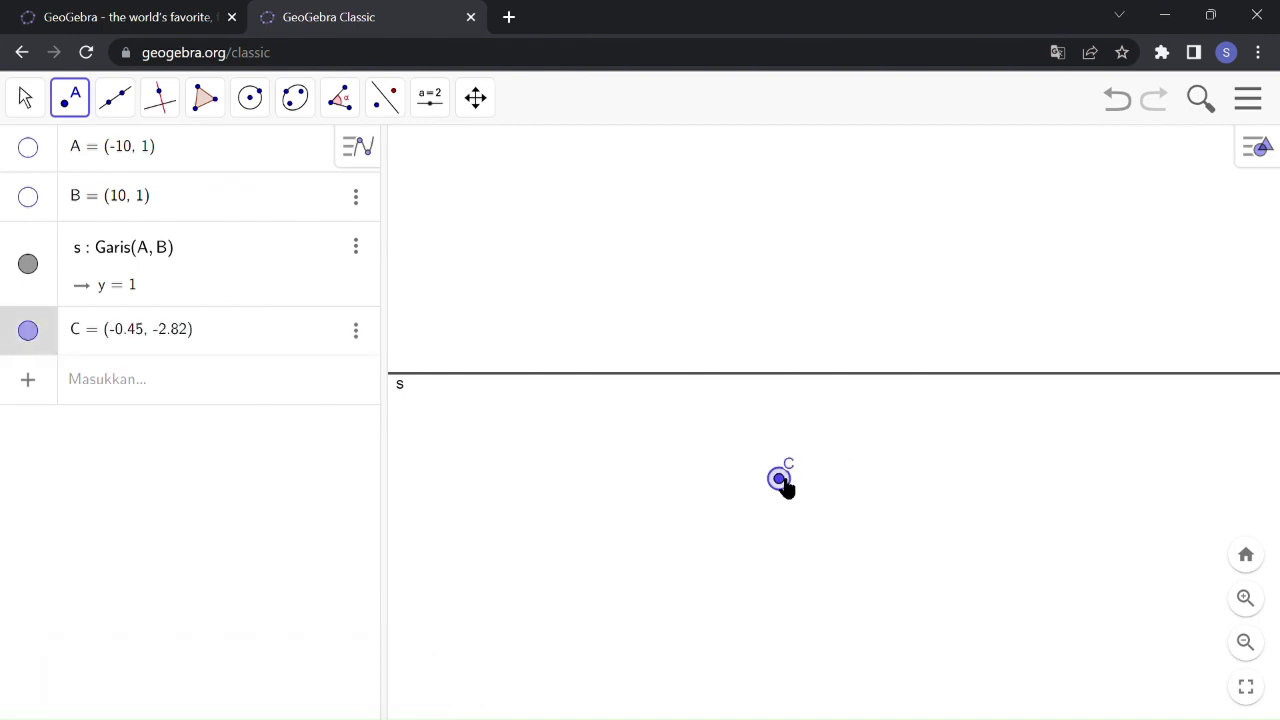
pyautogui.click(917, 228)
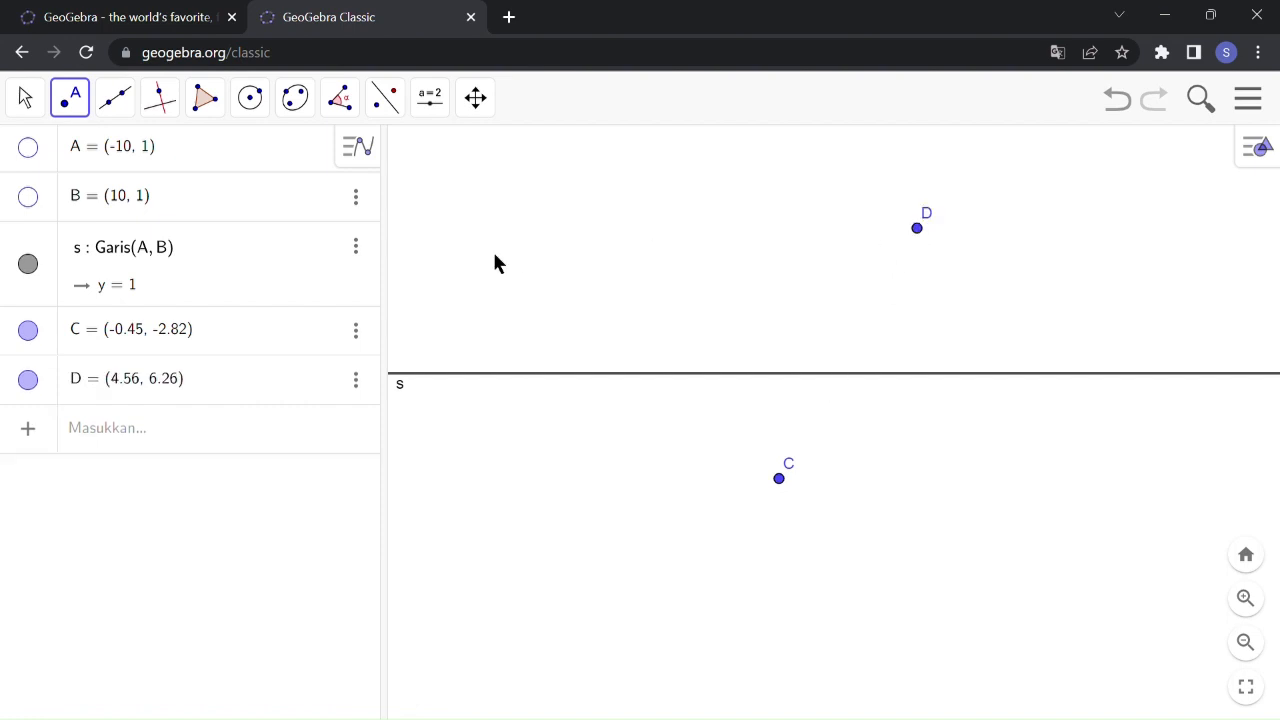
# Step: Draw a line through points C and D, crossing line s
pyautogui.click(114, 112)
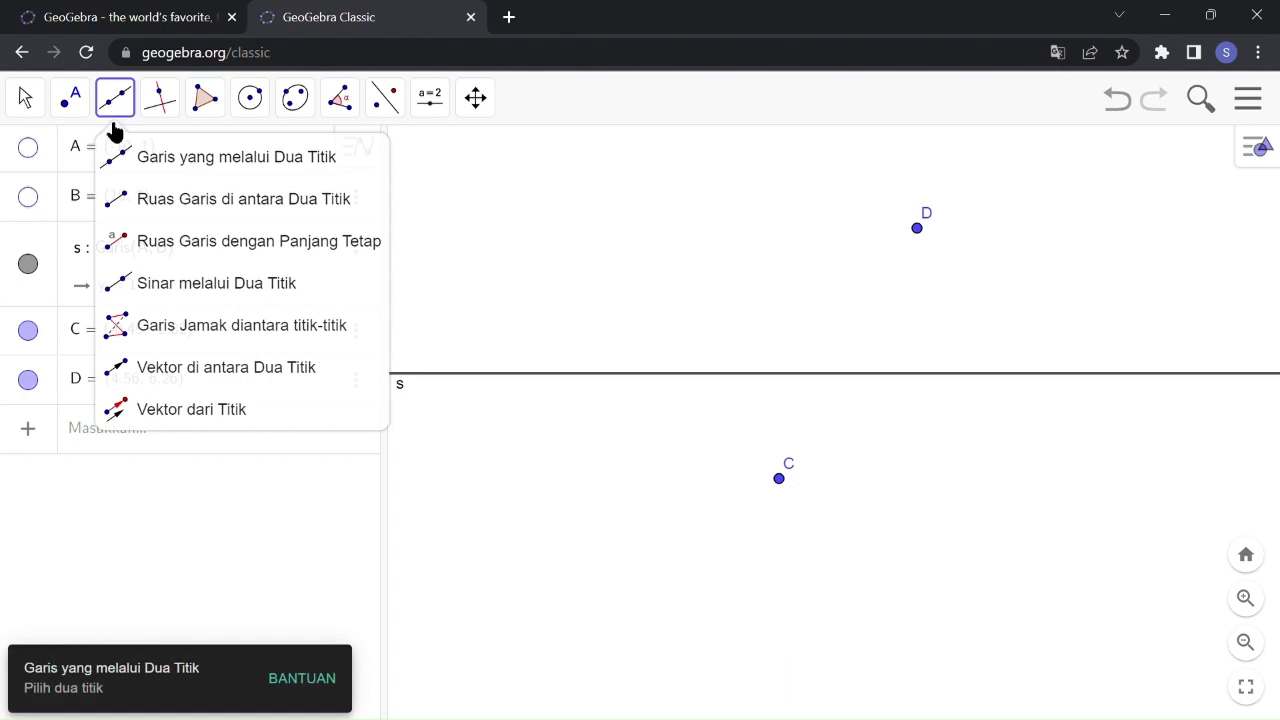
pyautogui.click(155, 168)
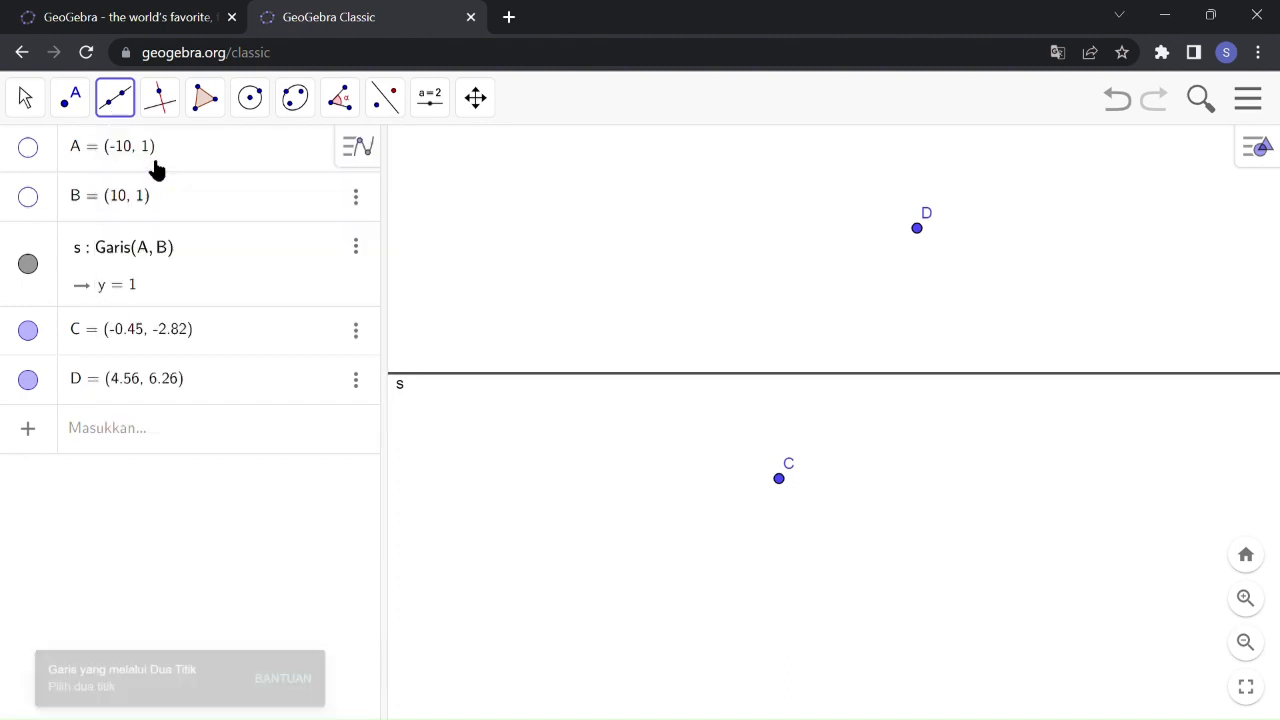
pyautogui.click(781, 480)
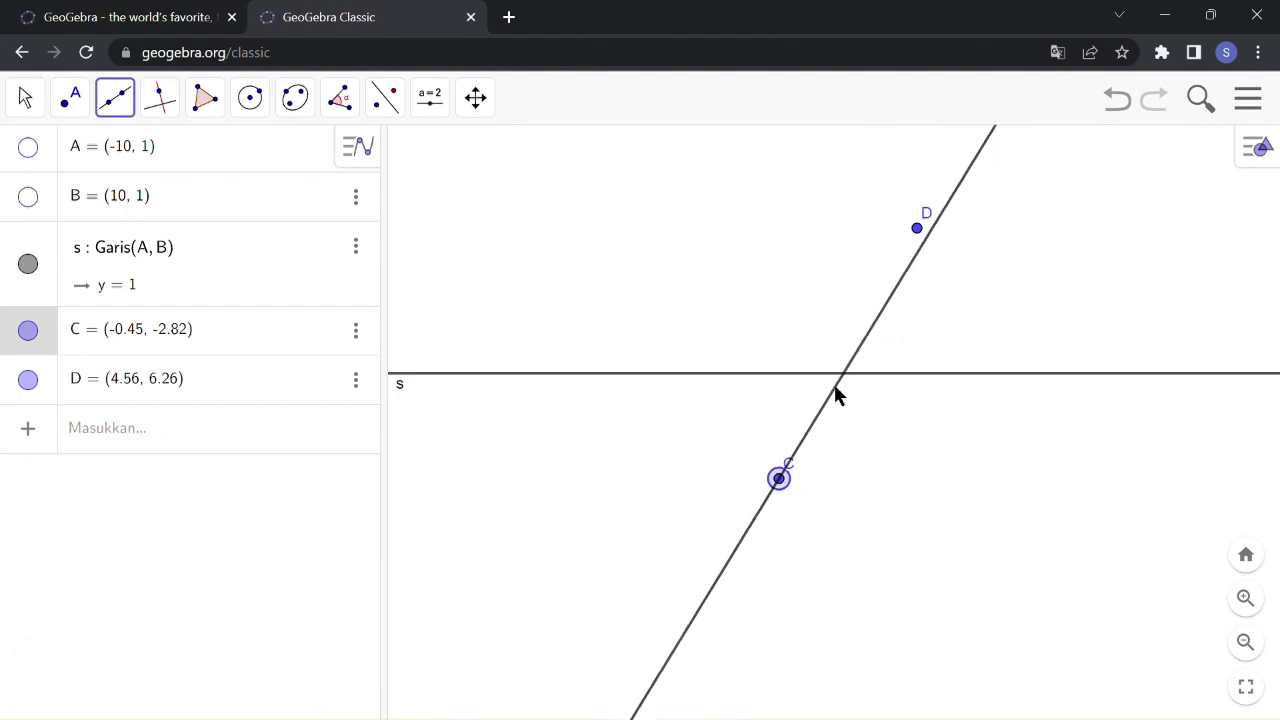
pyautogui.click(918, 229)
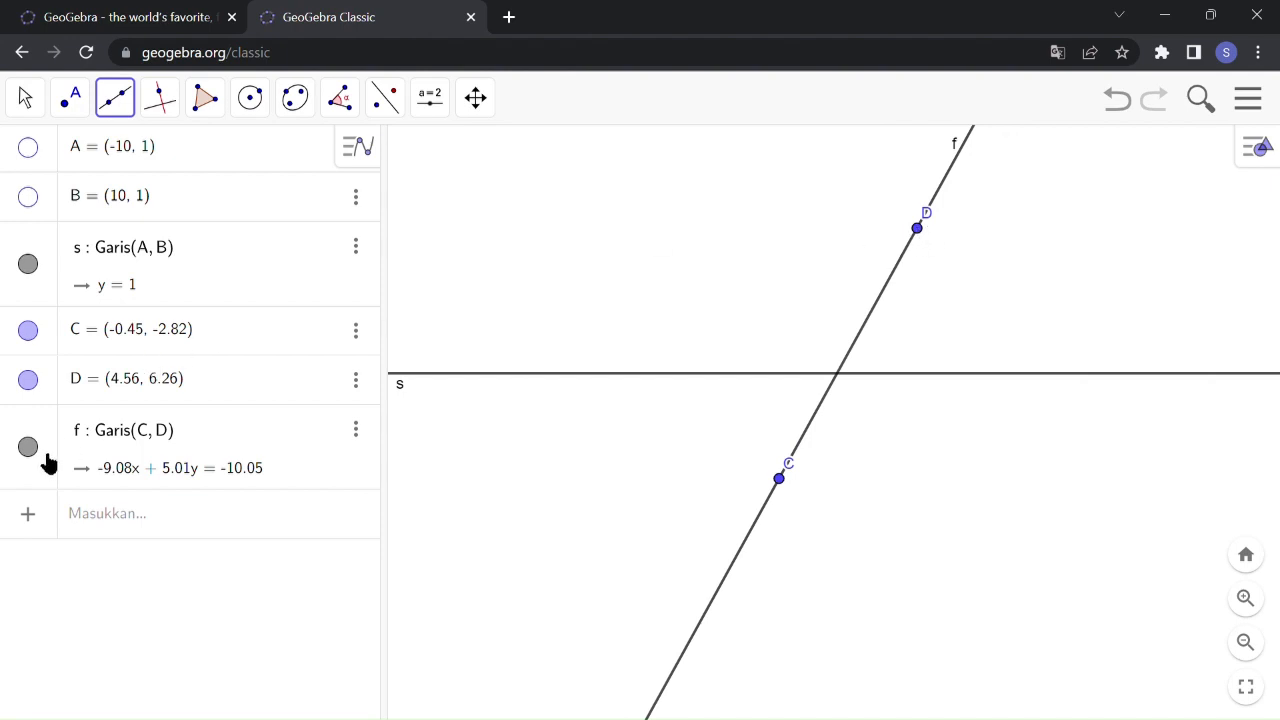
# Step: Rename the line through C and D as g
pyautogui.click(82, 432)
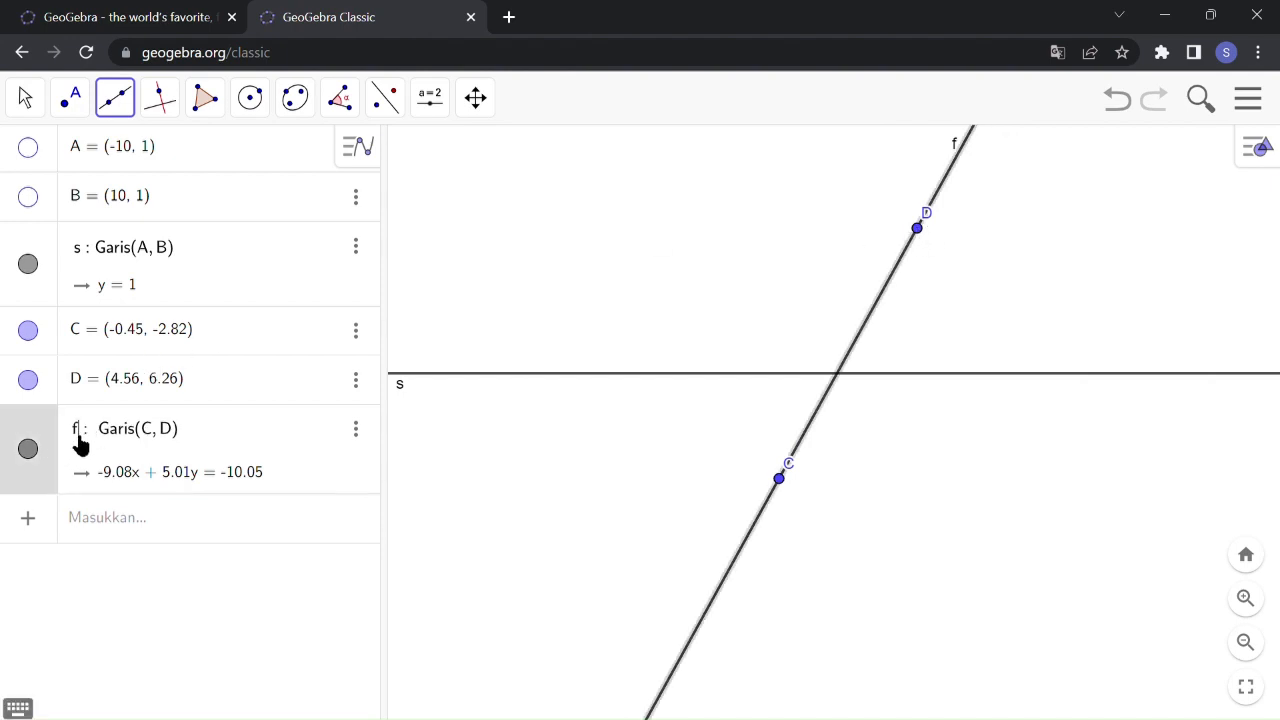
pyautogui.click(30, 98)
pyautogui.moveTo(100, 100)
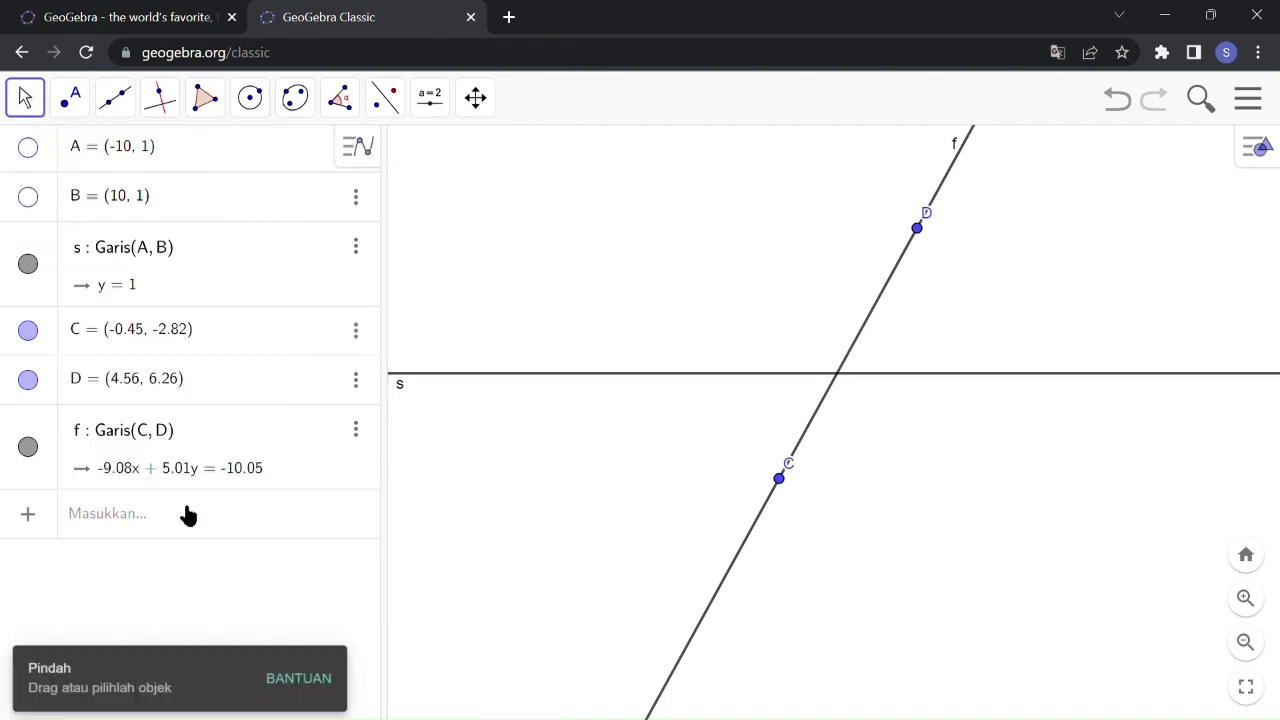
pyautogui.click(88, 437)
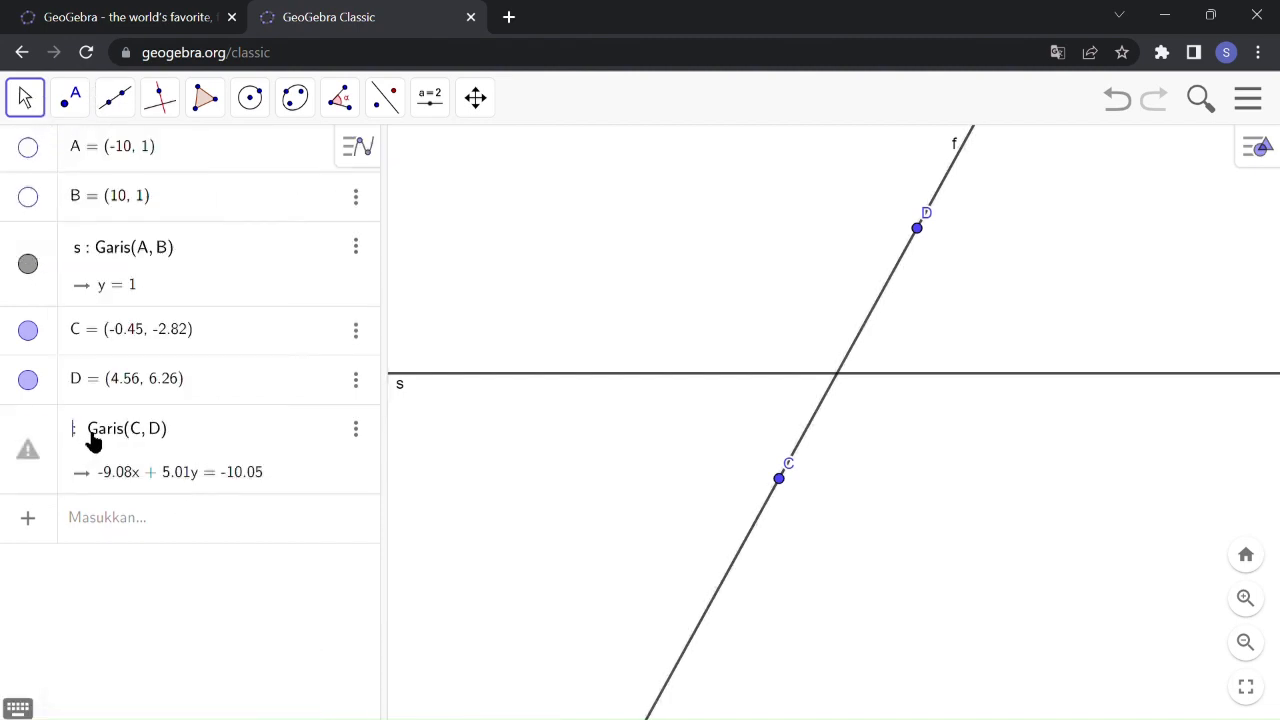
pyautogui.write('g:')
pyautogui.press('Return')
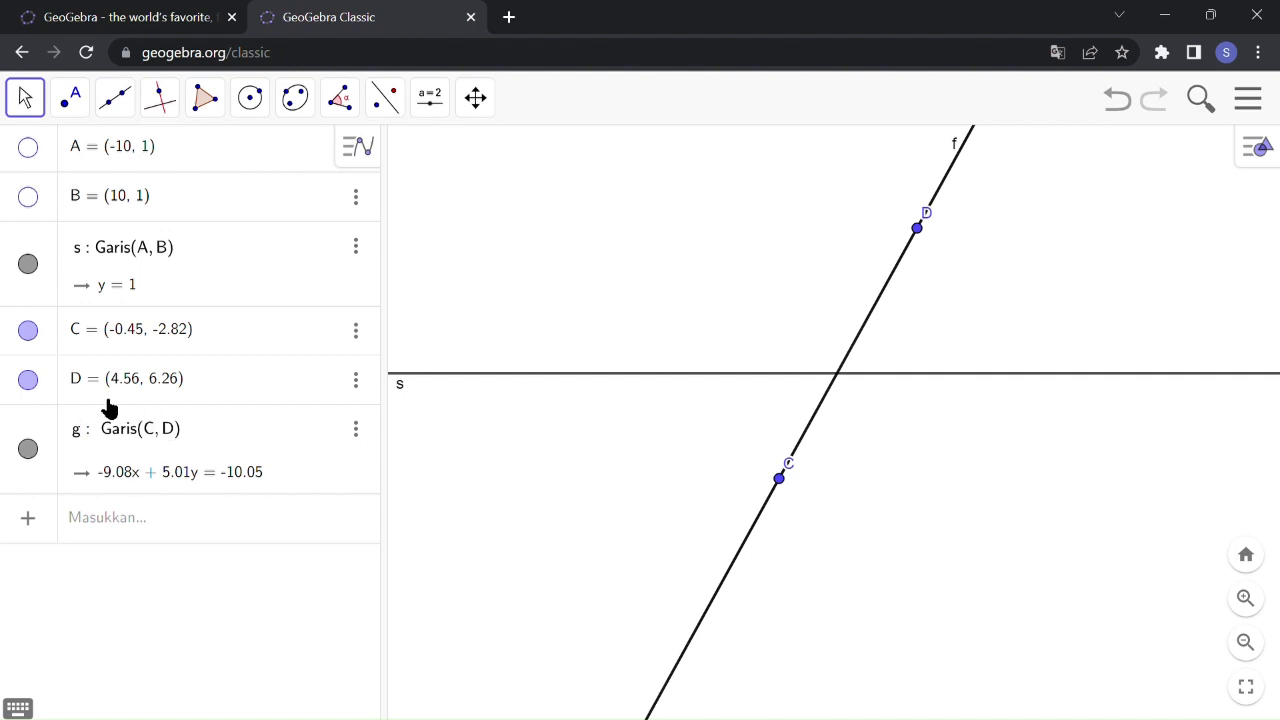
# Step: Hide points C and D so that line g is shown without them
pyautogui.click(29, 332)
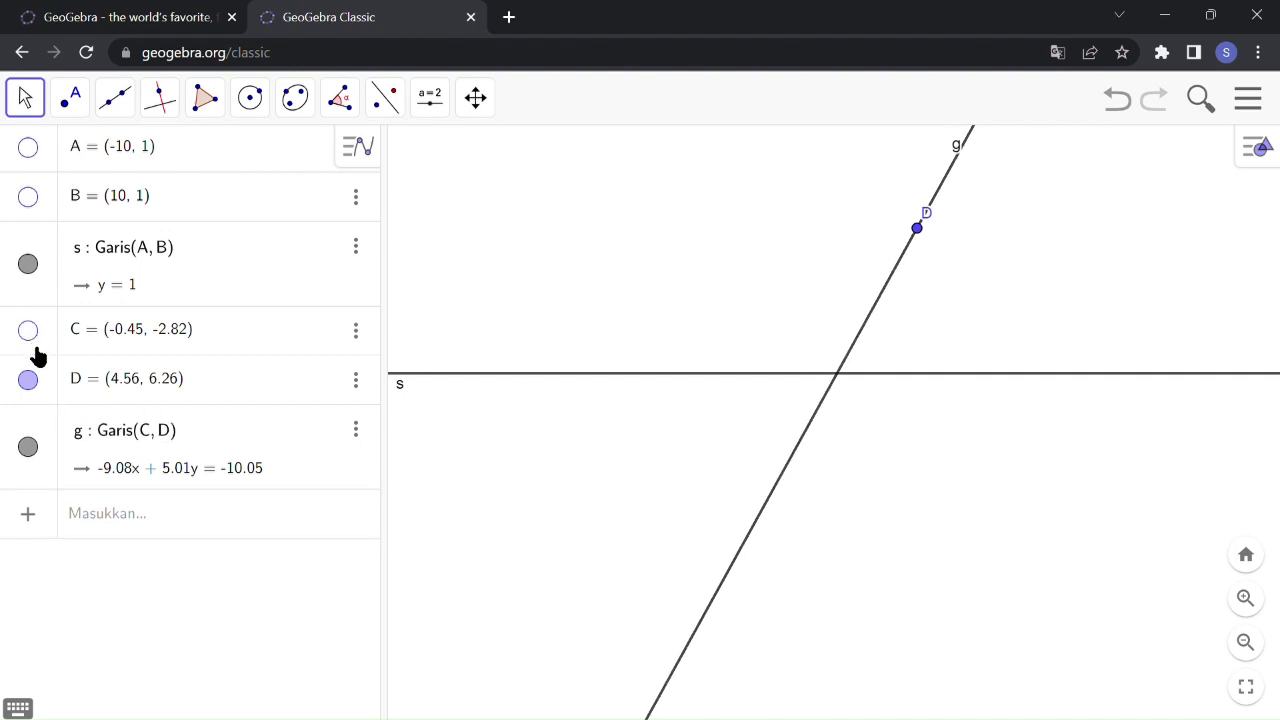
pyautogui.click(30, 380)
pyautogui.click(152, 517)
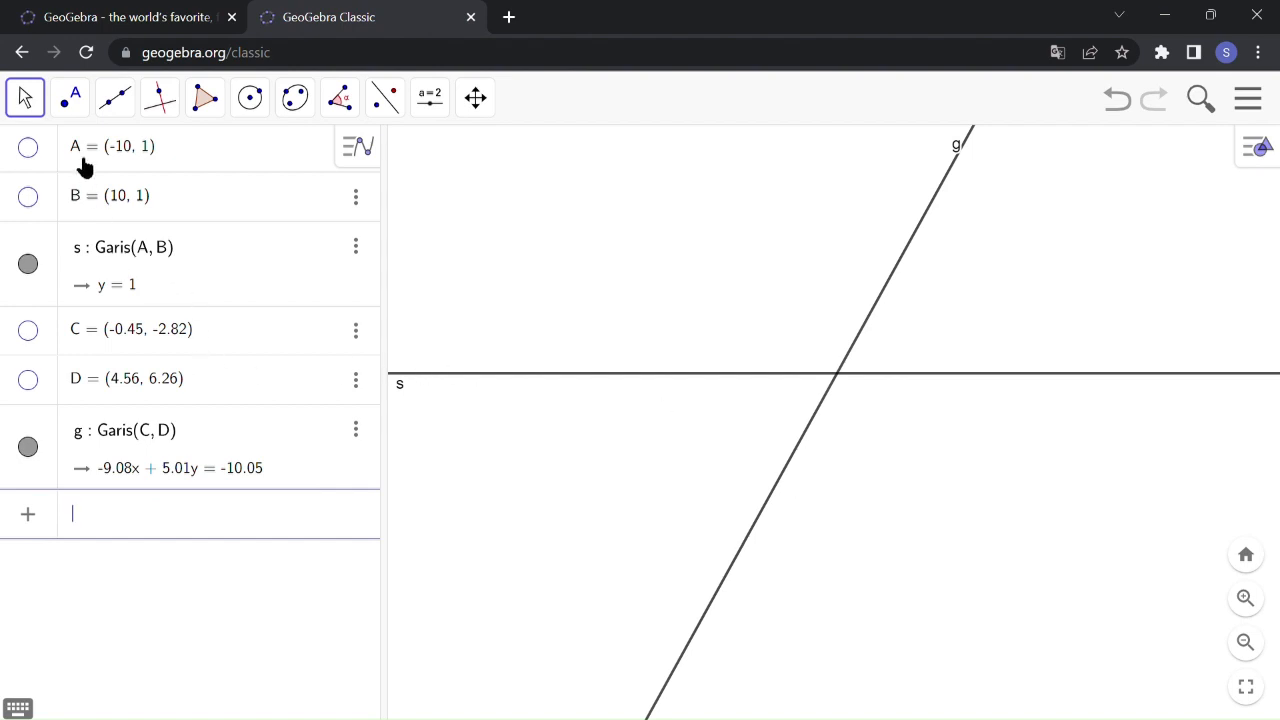
# Step: Draw a line parallel to g through a new point below line s at about (-7.13, -2.34)
pyautogui.click(161, 109)
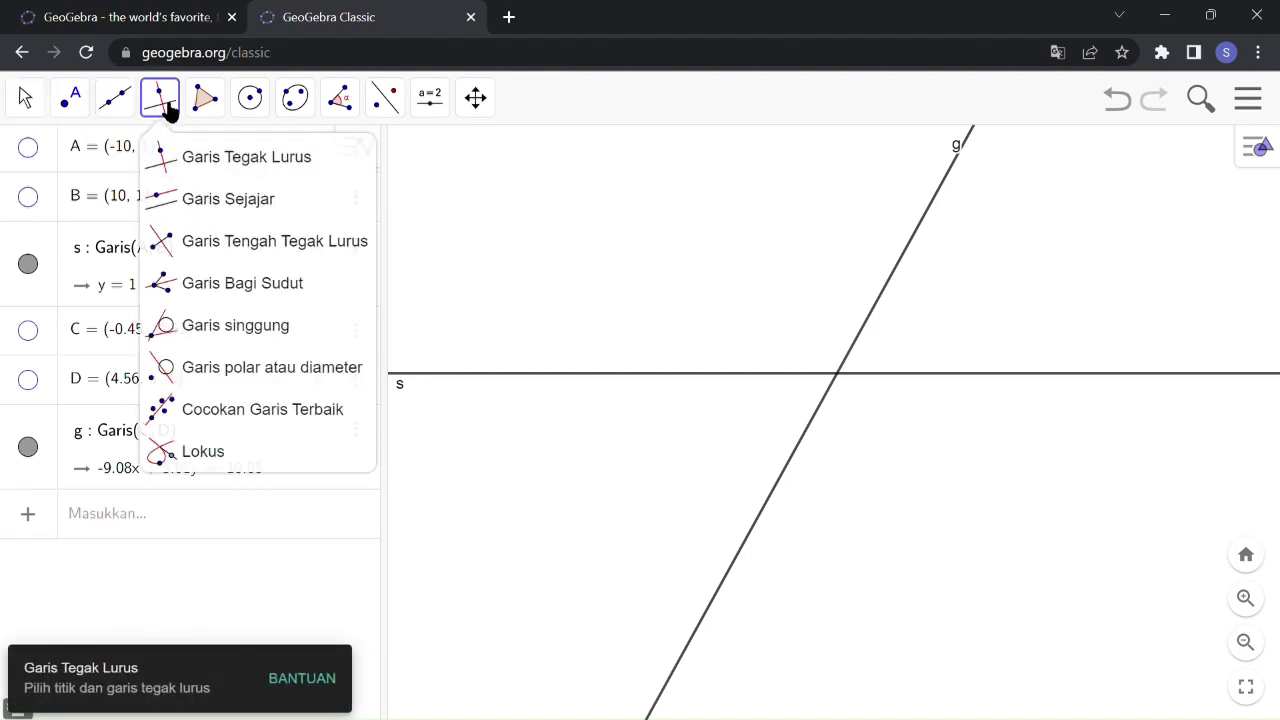
pyautogui.click(207, 218)
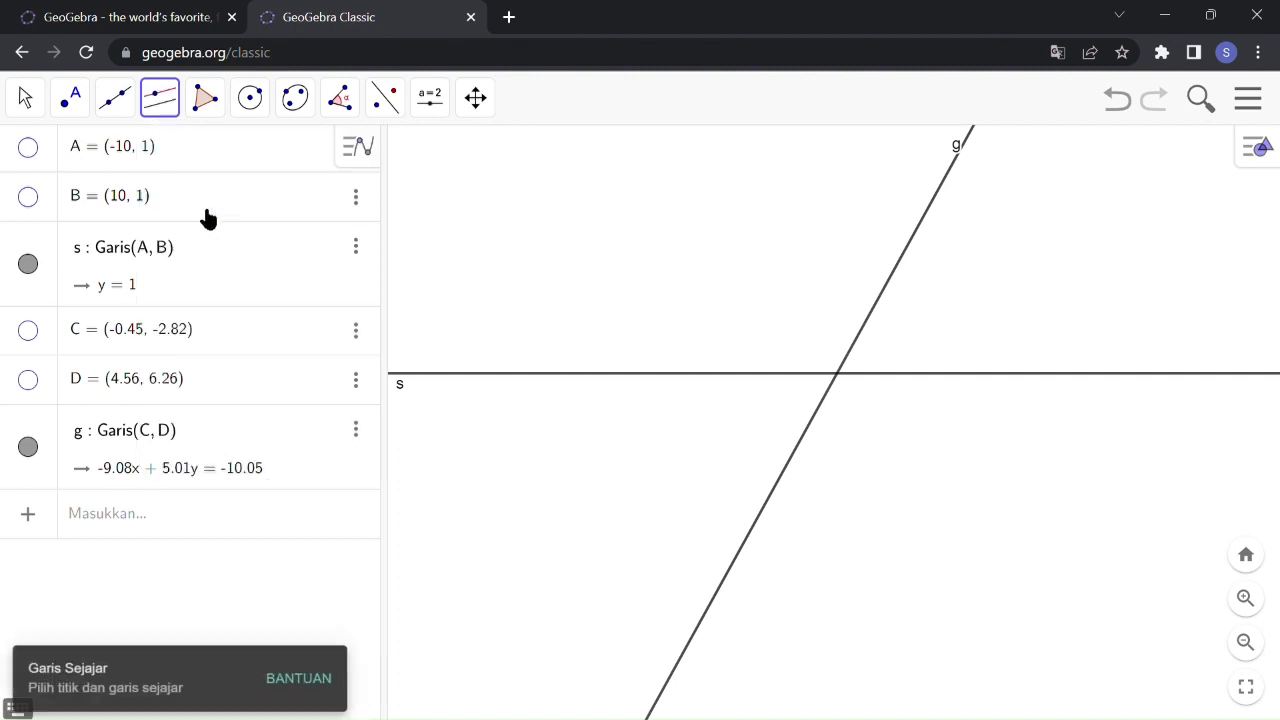
pyautogui.click(803, 441)
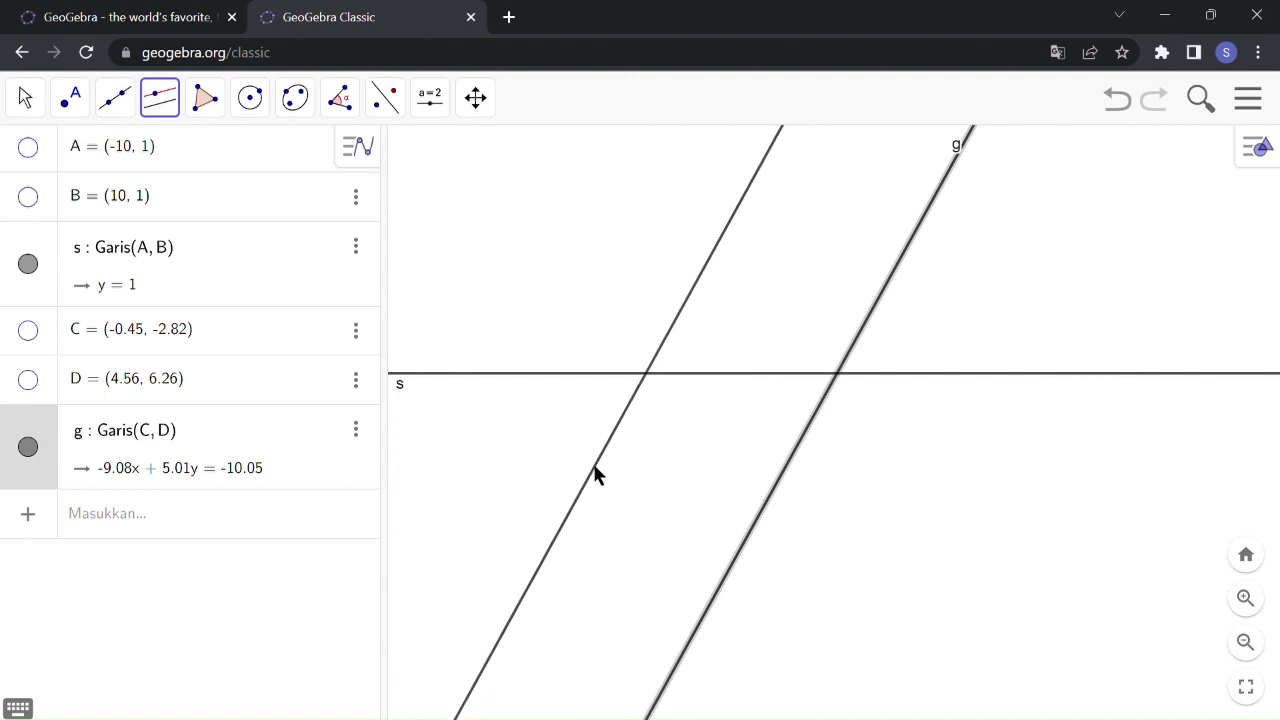
pyautogui.click(595, 466)
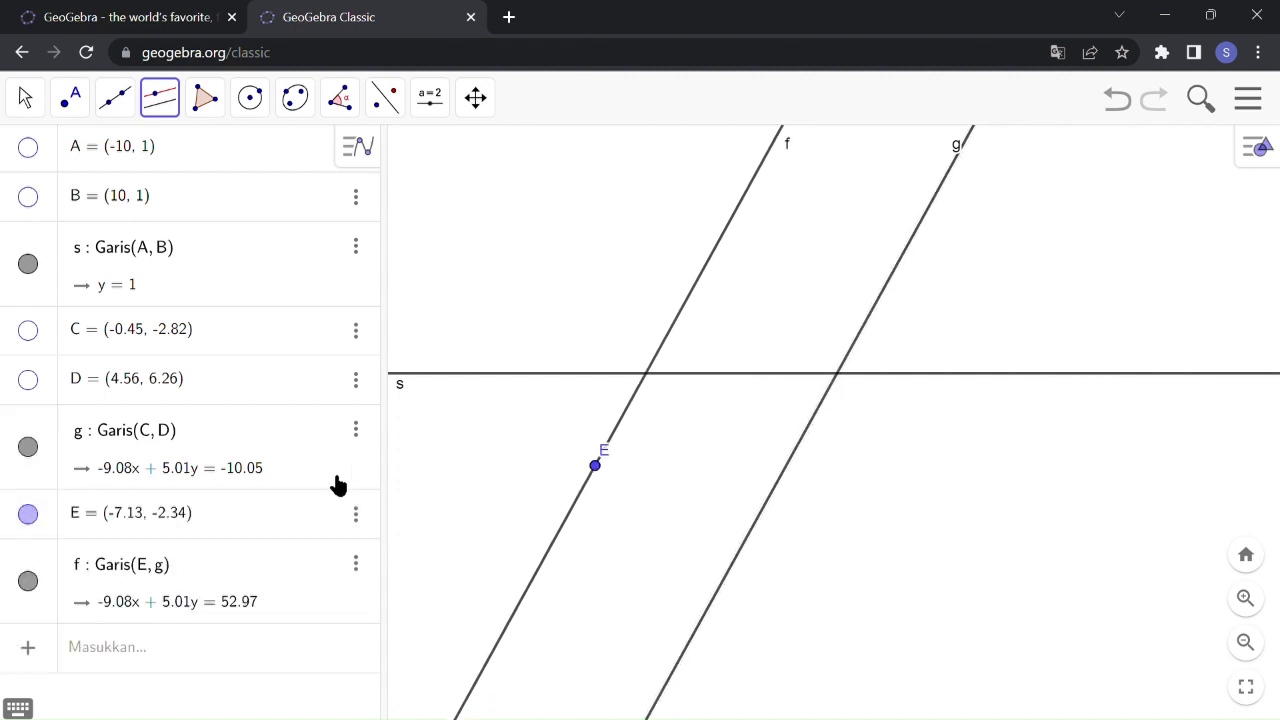
# Step: Rename the parallel line through E as h and hide point E
pyautogui.click(88, 572)
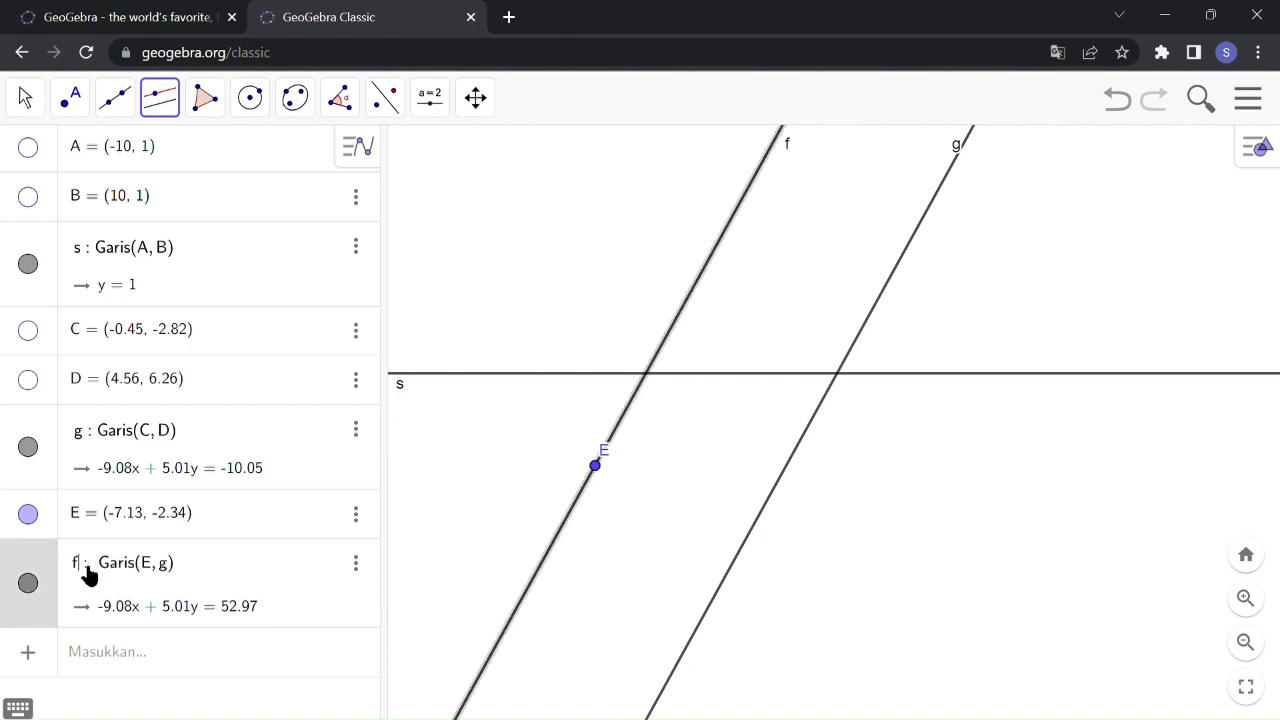
pyautogui.press('BackSpace')
pyautogui.write('h')
pyautogui.press('Return')
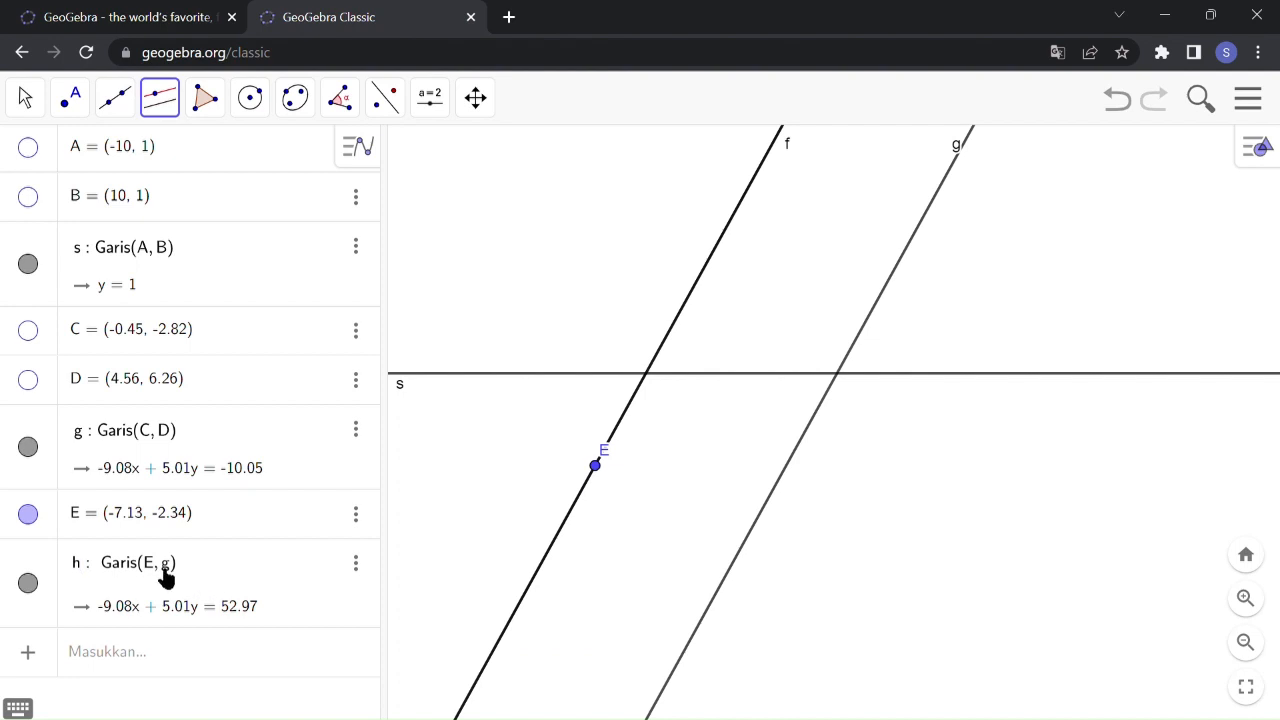
pyautogui.click(36, 517)
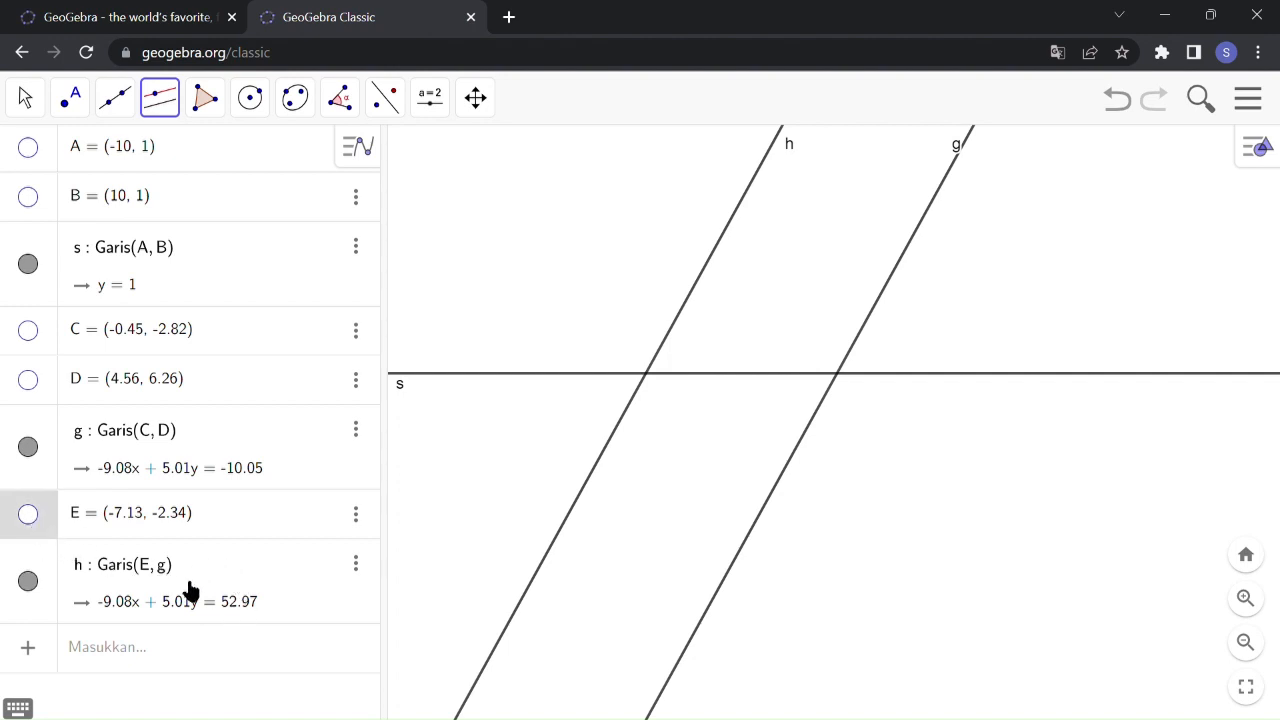
# Step: Create an angle slider α = 0° and show it in the drawing area
pyautogui.click(110, 650)
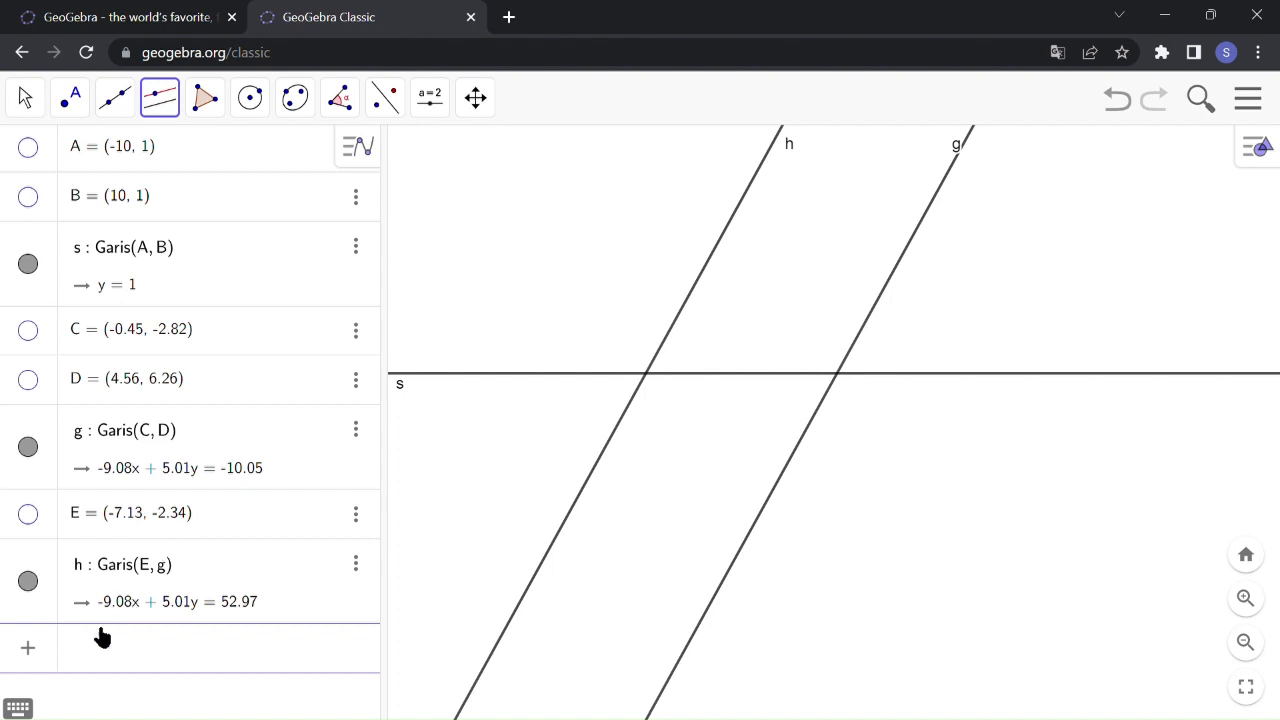
pyautogui.click(18, 708)
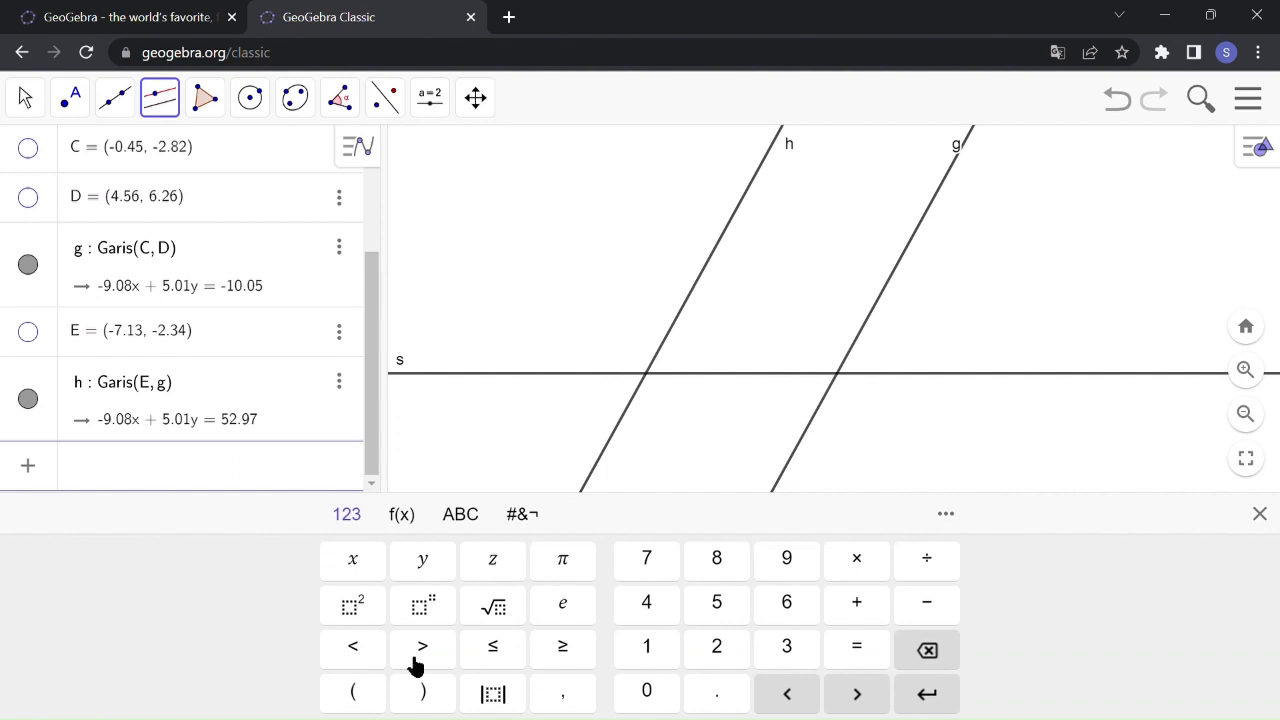
pyautogui.click(460, 515)
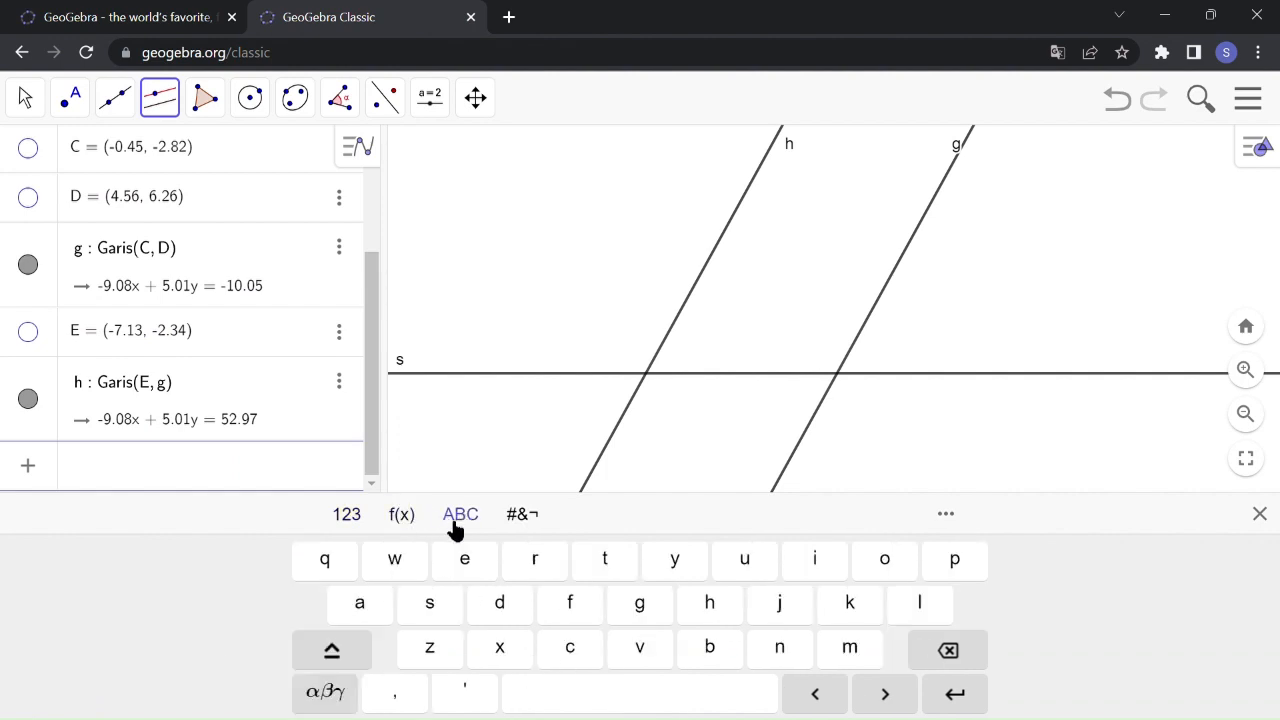
pyautogui.click(340, 696)
pyautogui.click(366, 608)
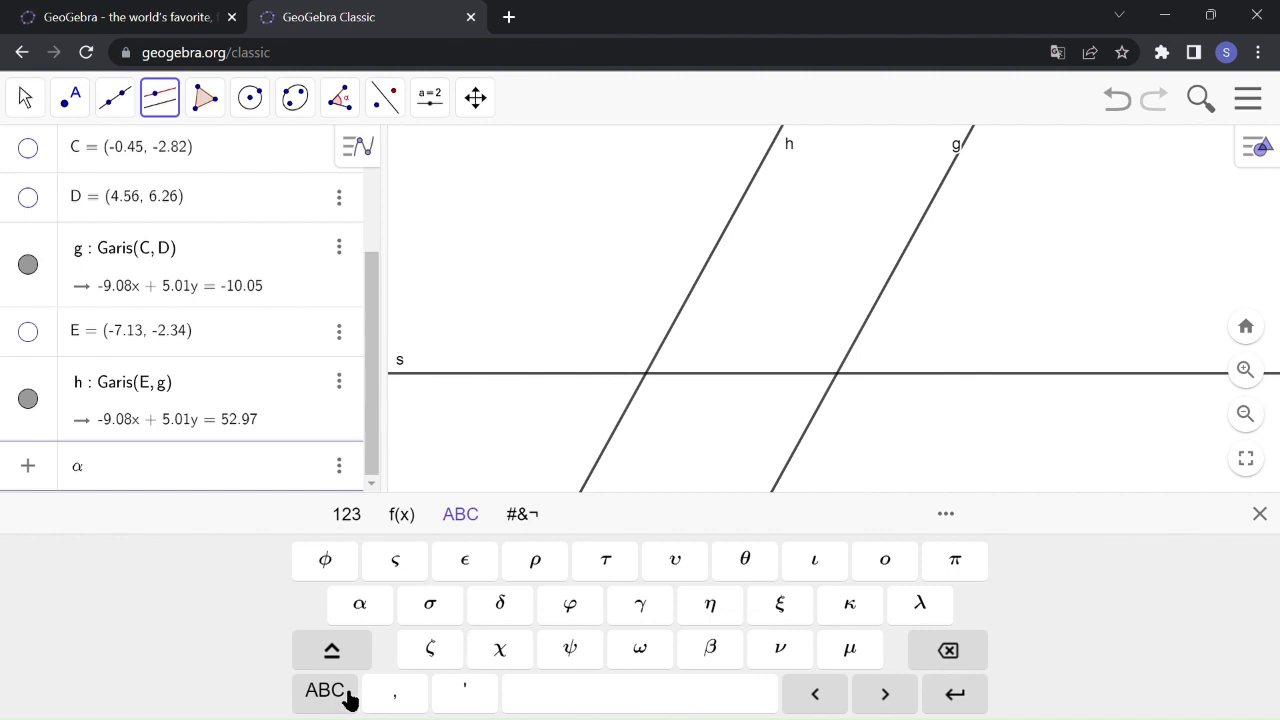
pyautogui.write('= 0')
pyautogui.click(401, 514)
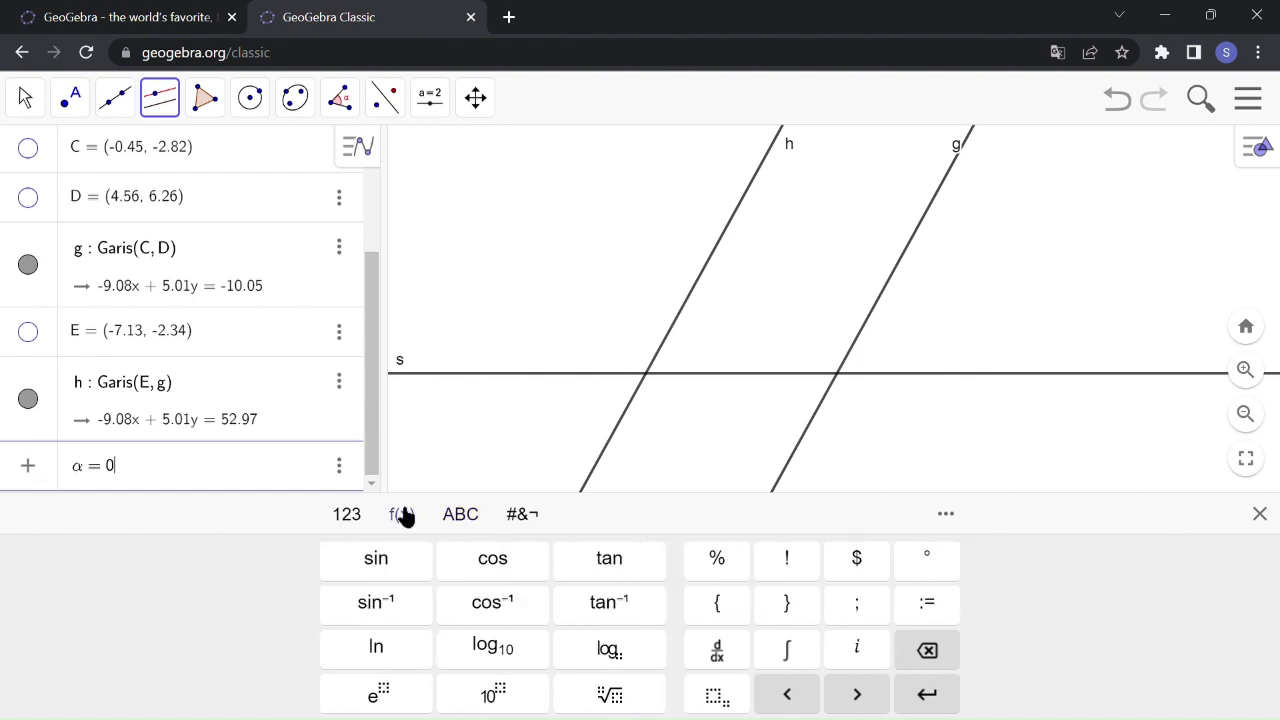
pyautogui.click(928, 558)
pyautogui.press('Return')
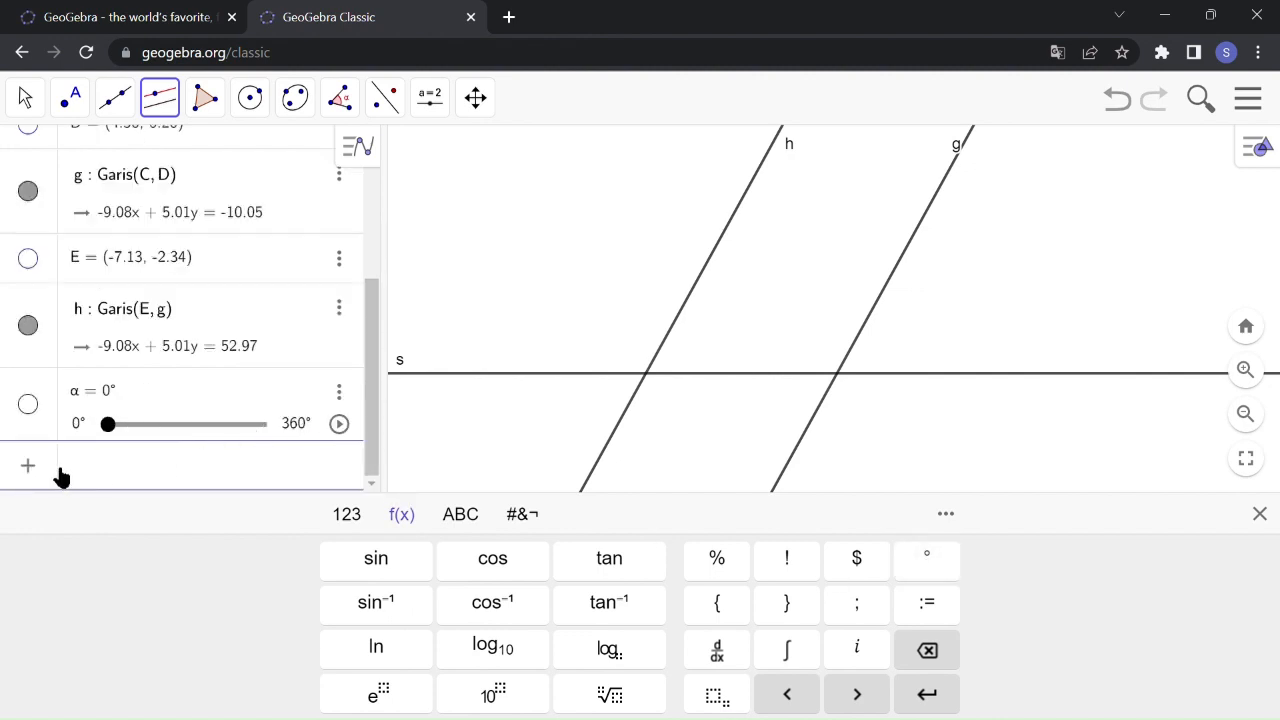
pyautogui.click(1259, 514)
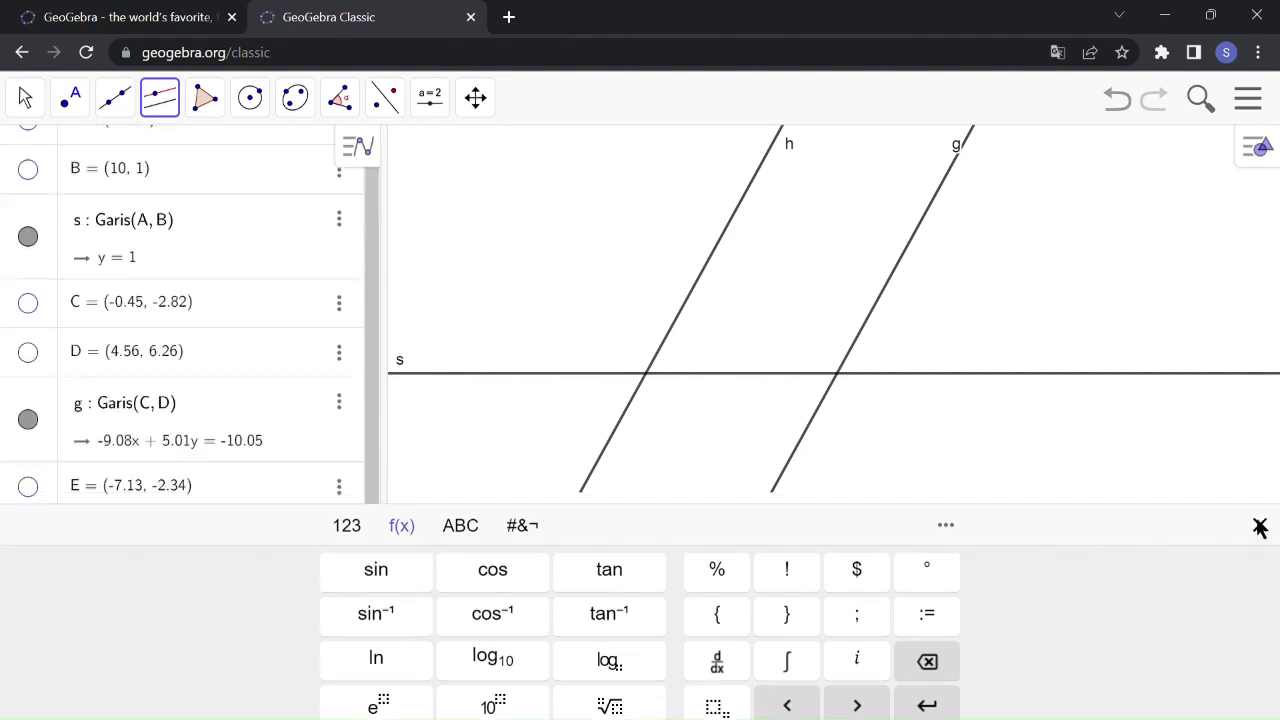
pyautogui.click(28, 632)
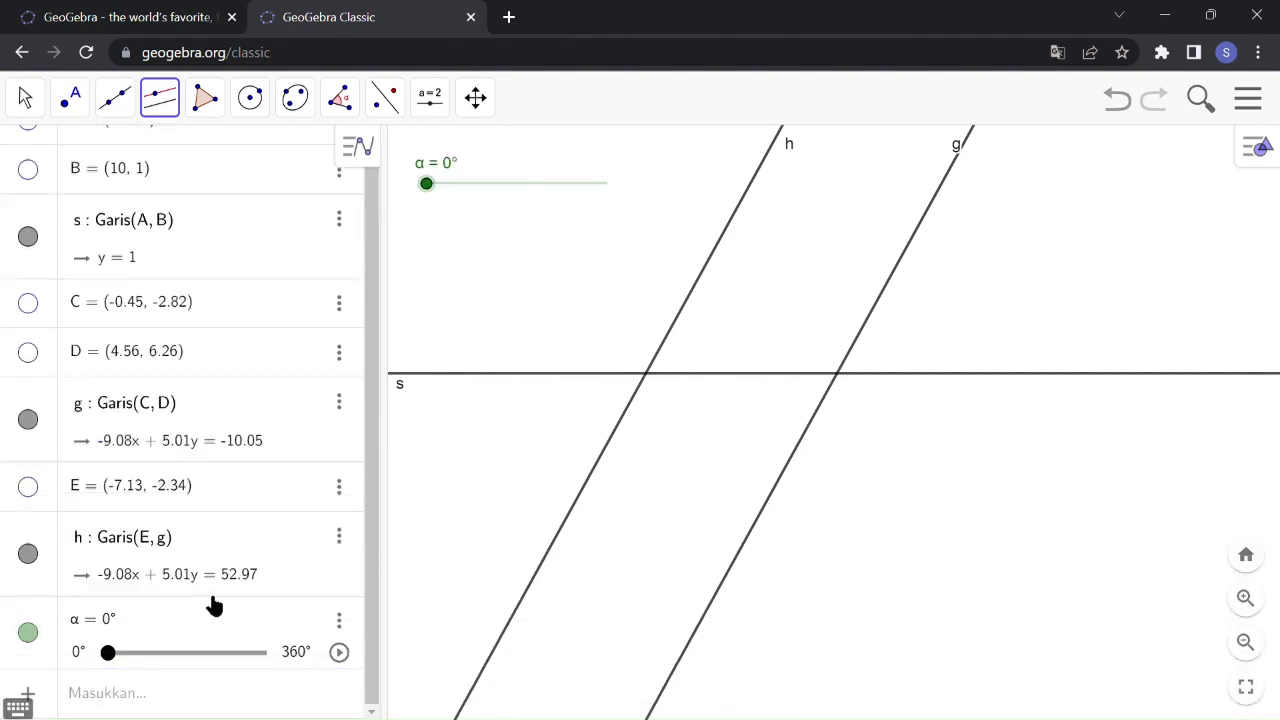
# Step: Begin defining matrix M as a nested list with cos(α) as the first entry of its first row
pyautogui.click(145, 697)
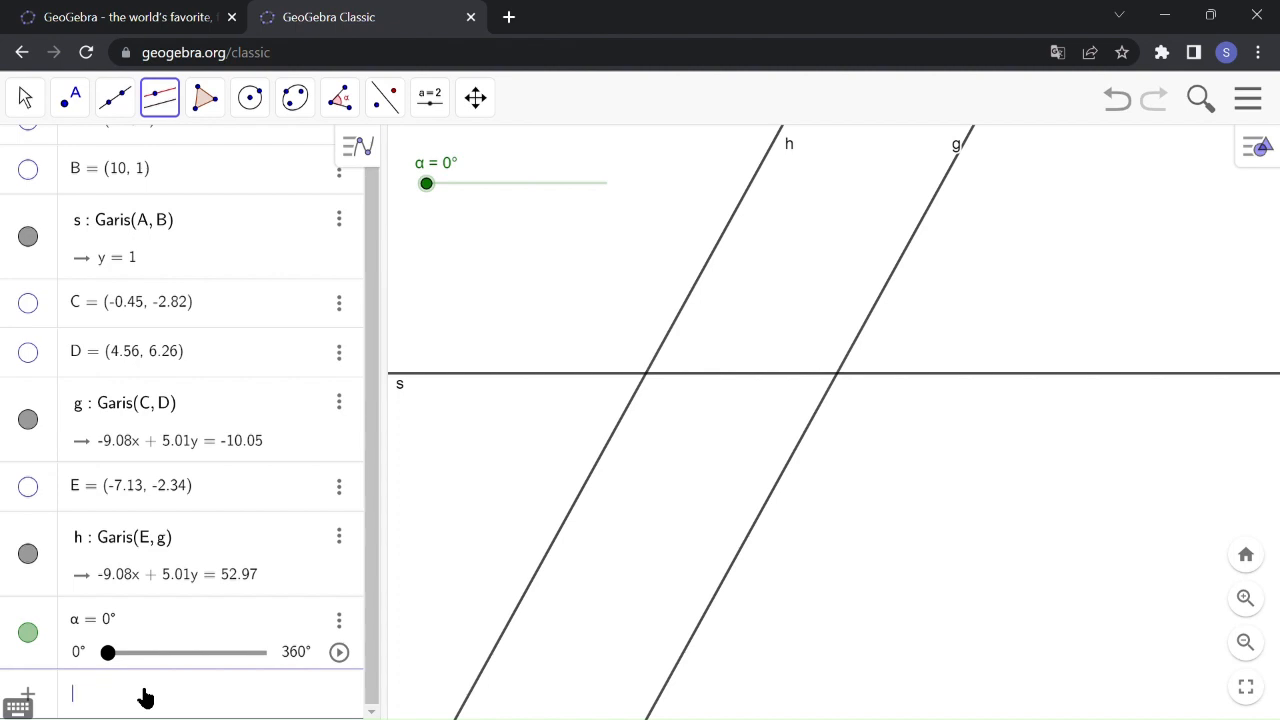
pyautogui.write('M = {{')
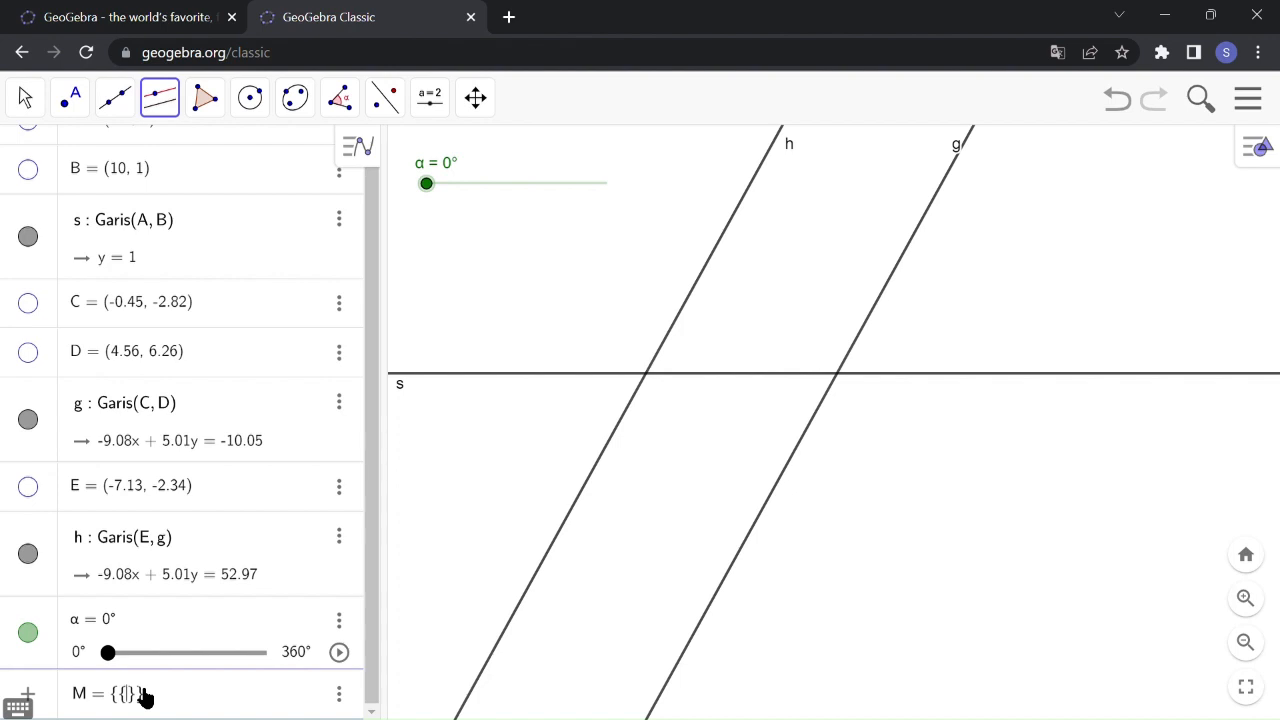
pyautogui.write('cos')
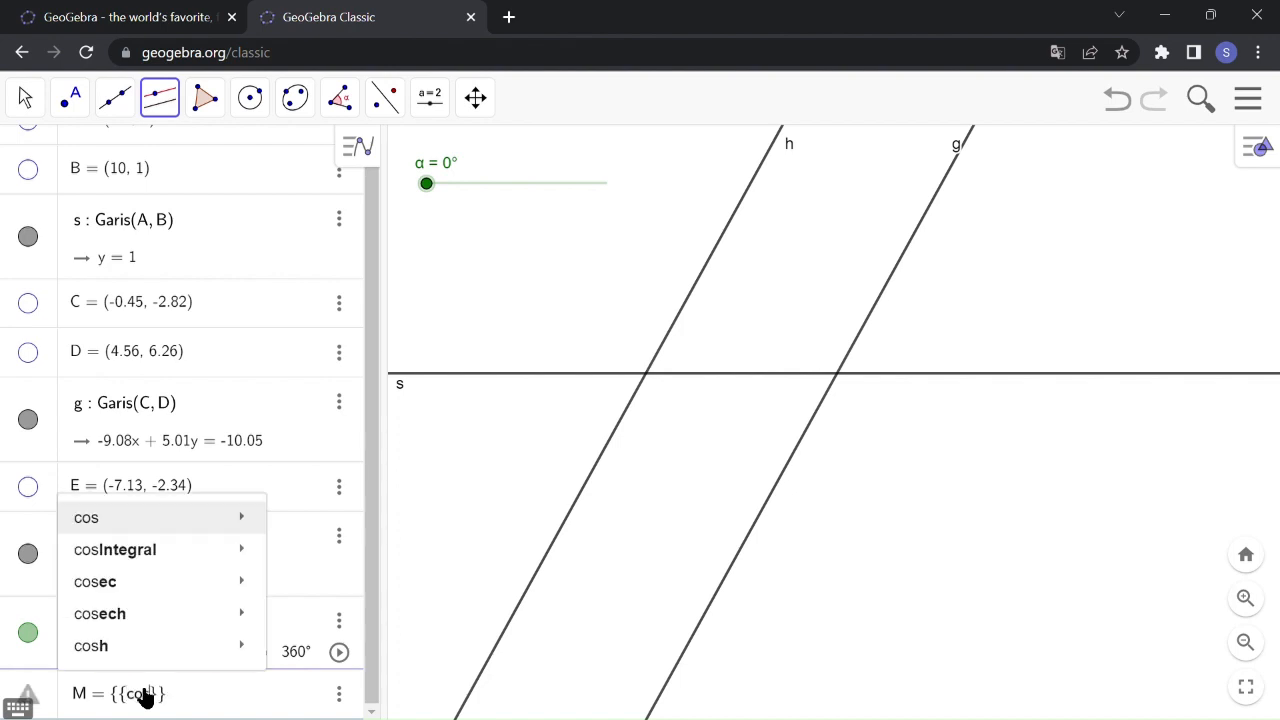
pyautogui.moveTo(168, 537)
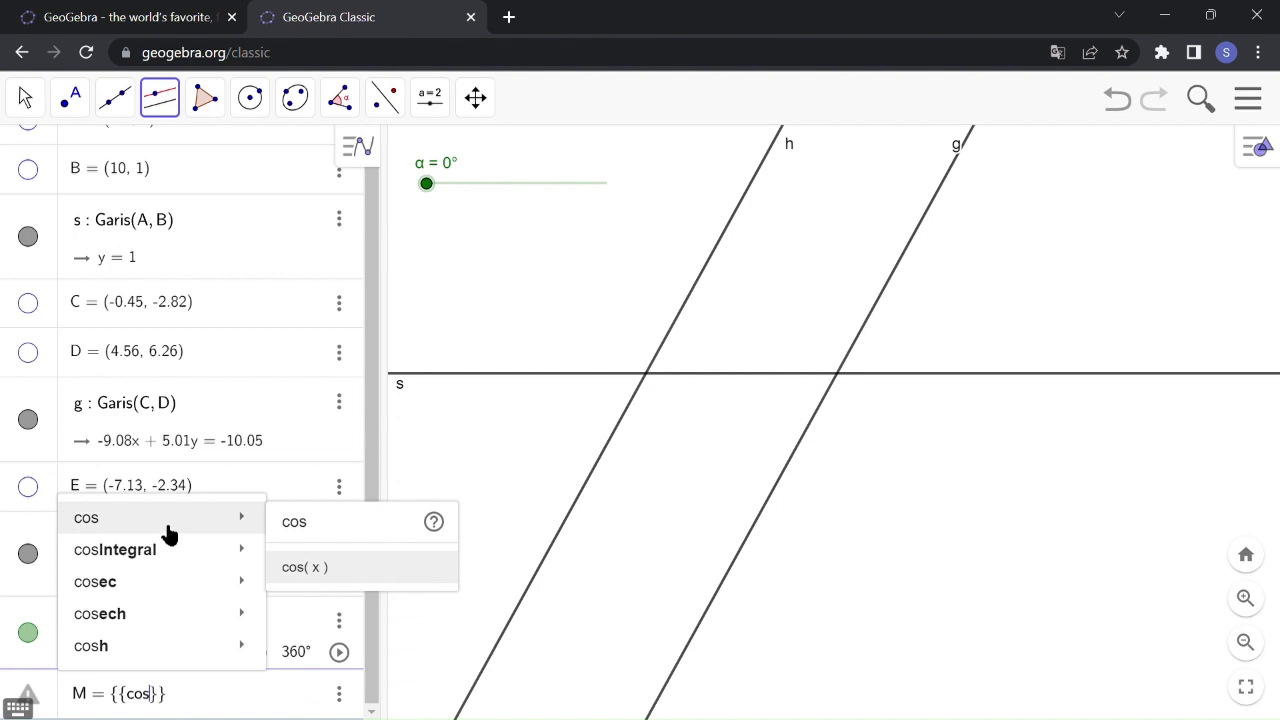
pyautogui.moveTo(258, 548)
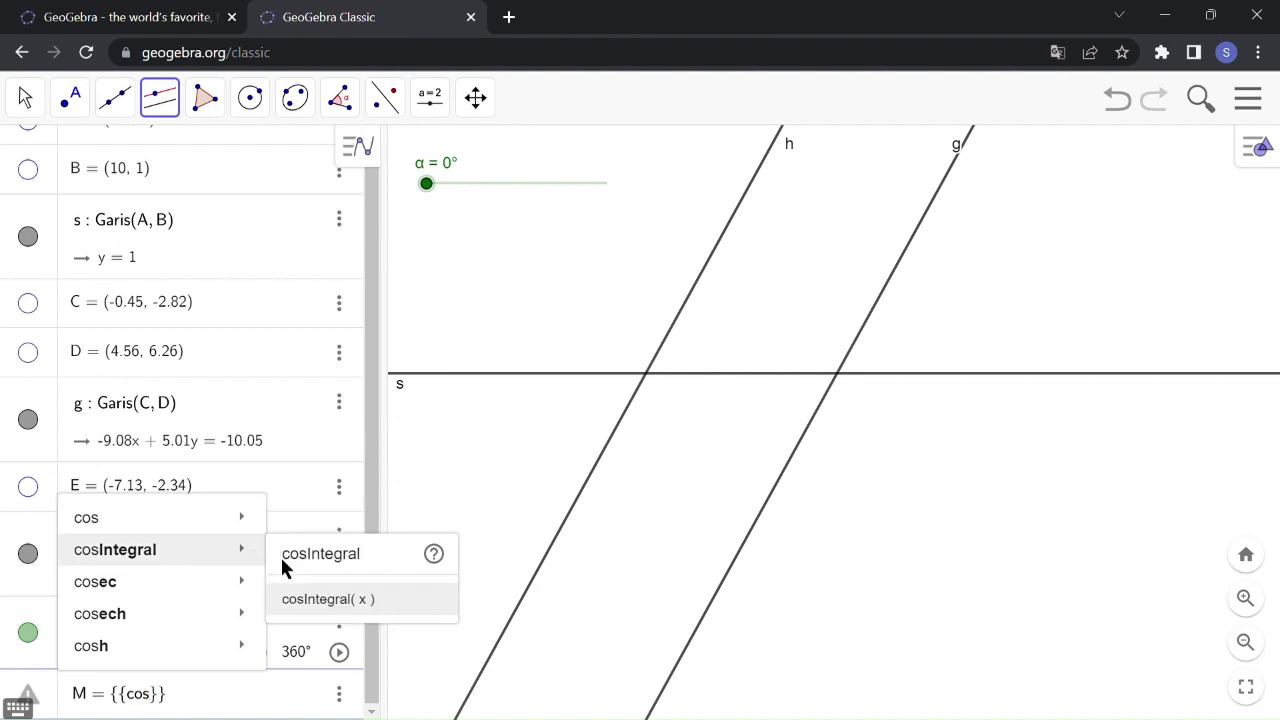
pyautogui.moveTo(251, 523)
pyautogui.click(297, 568)
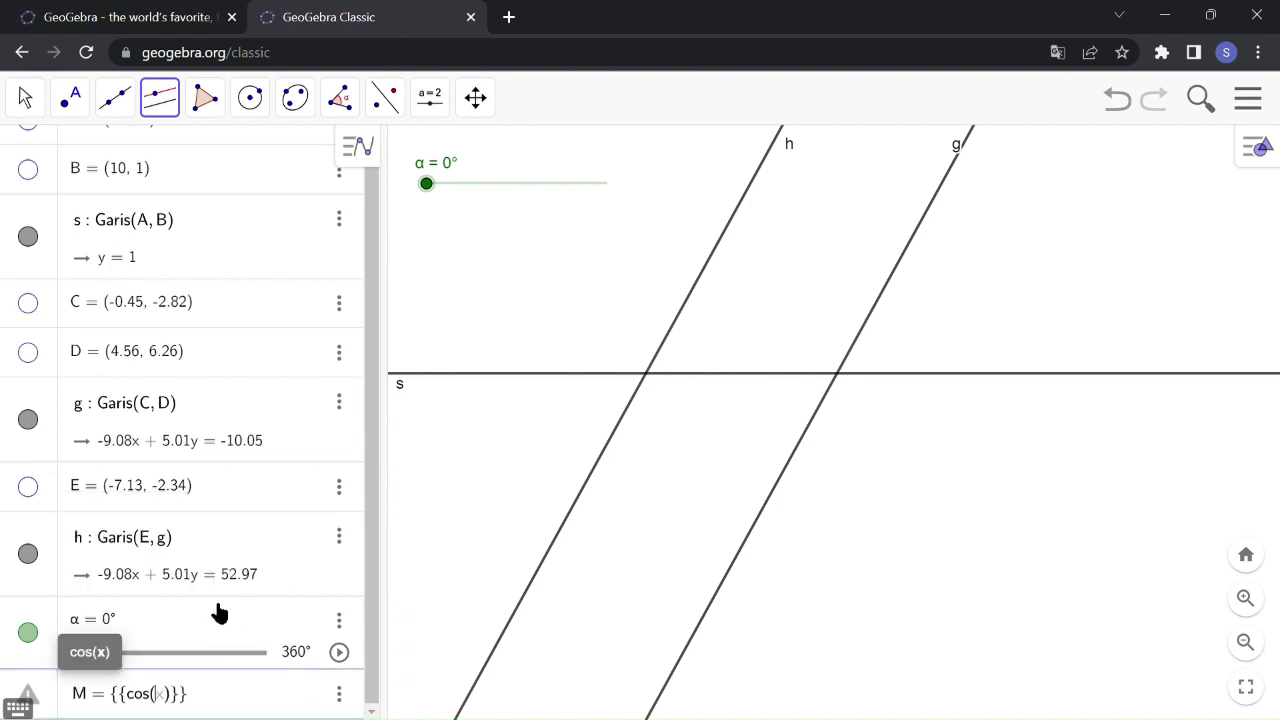
pyautogui.click(18, 708)
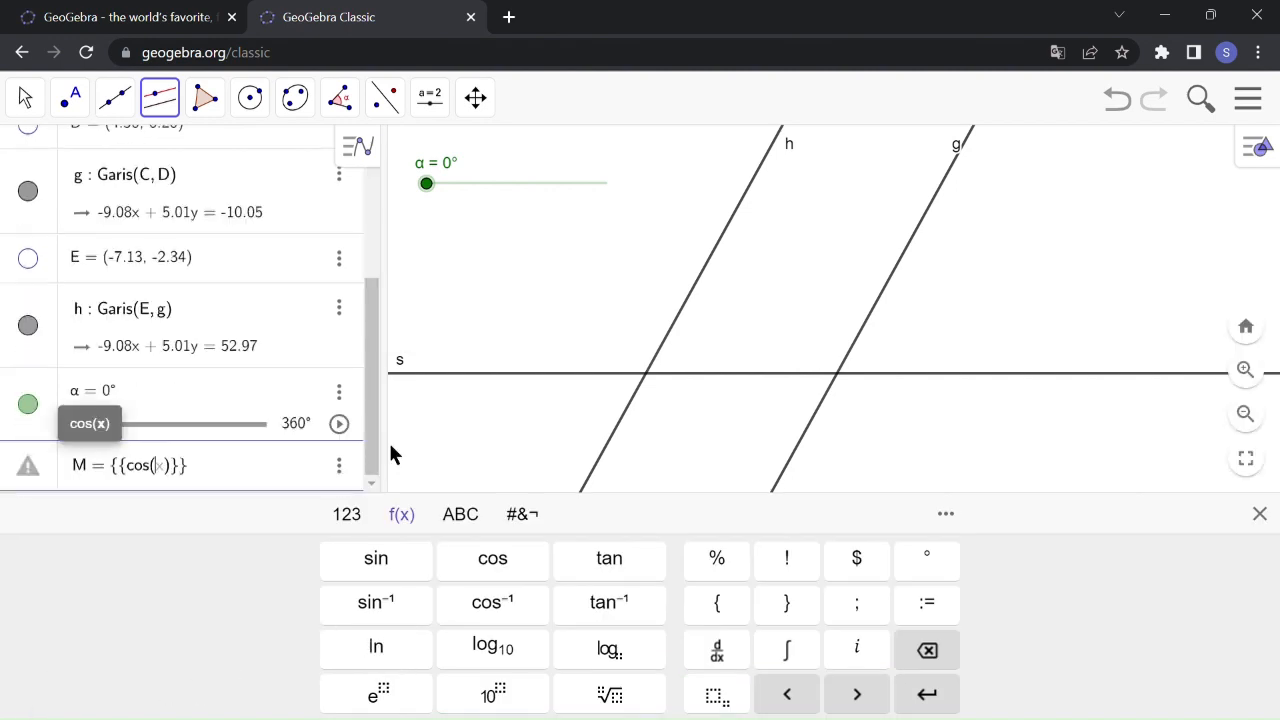
pyautogui.click(460, 514)
pyautogui.click(330, 690)
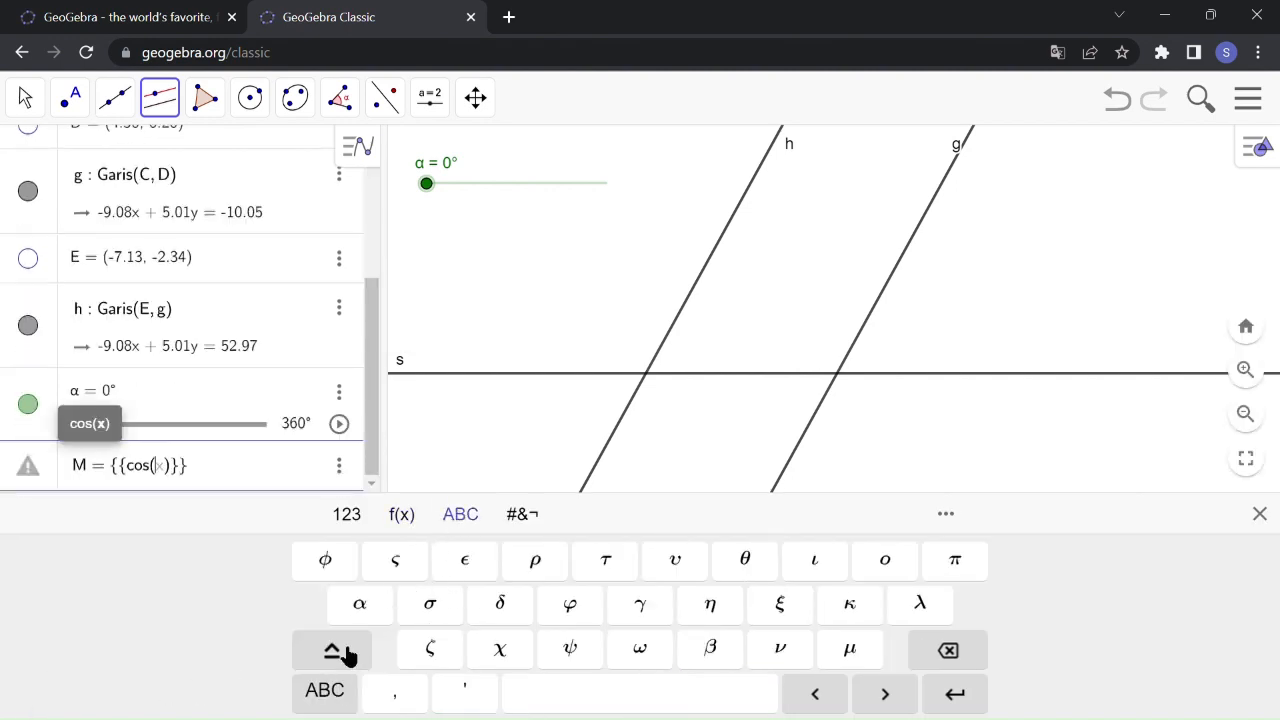
pyautogui.click(360, 606)
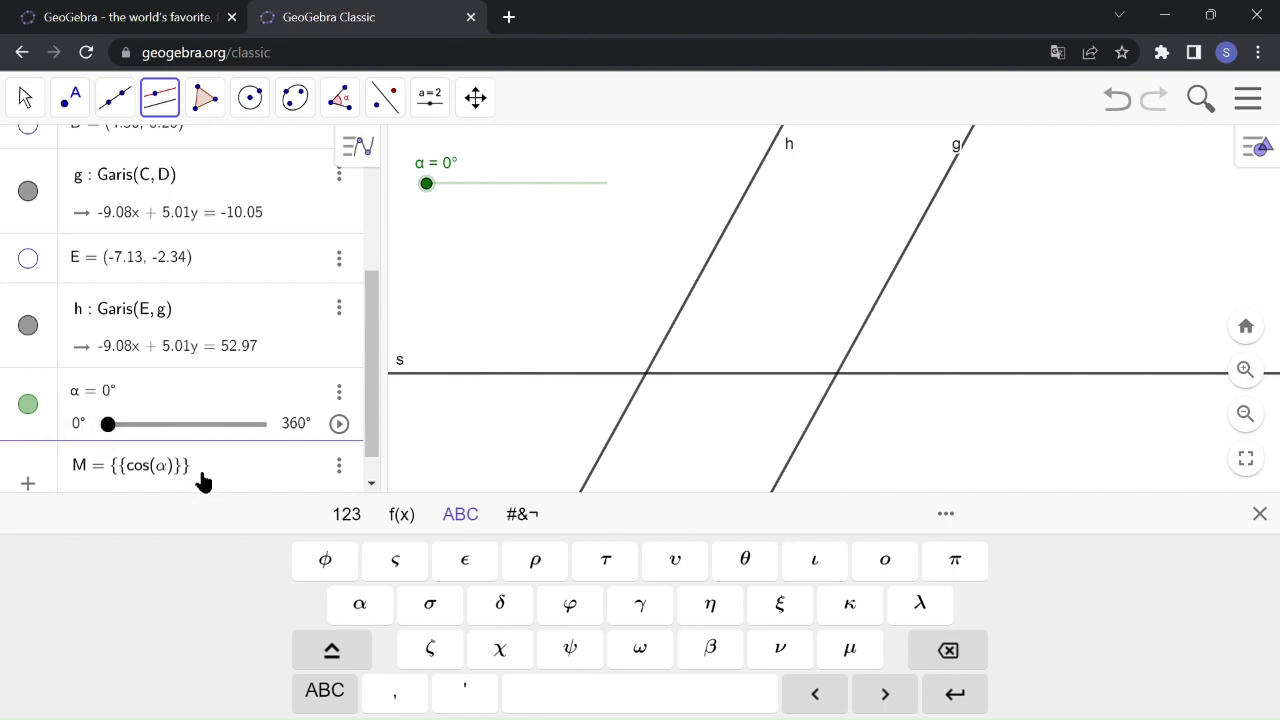
# Step: Complete the first row of matrix M with the entries -sin(α) and 1
pyautogui.write(', ')
pyautogui.write('-sin')
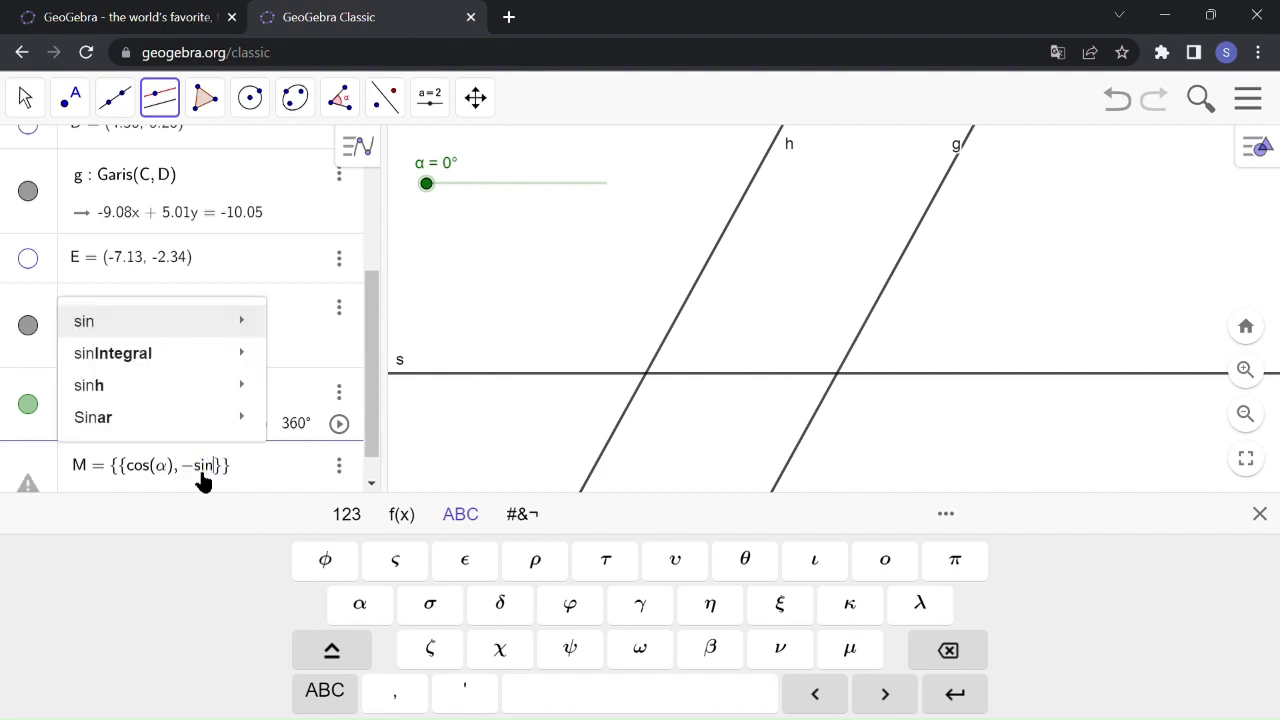
pyautogui.press('Right')
pyautogui.press('Return')
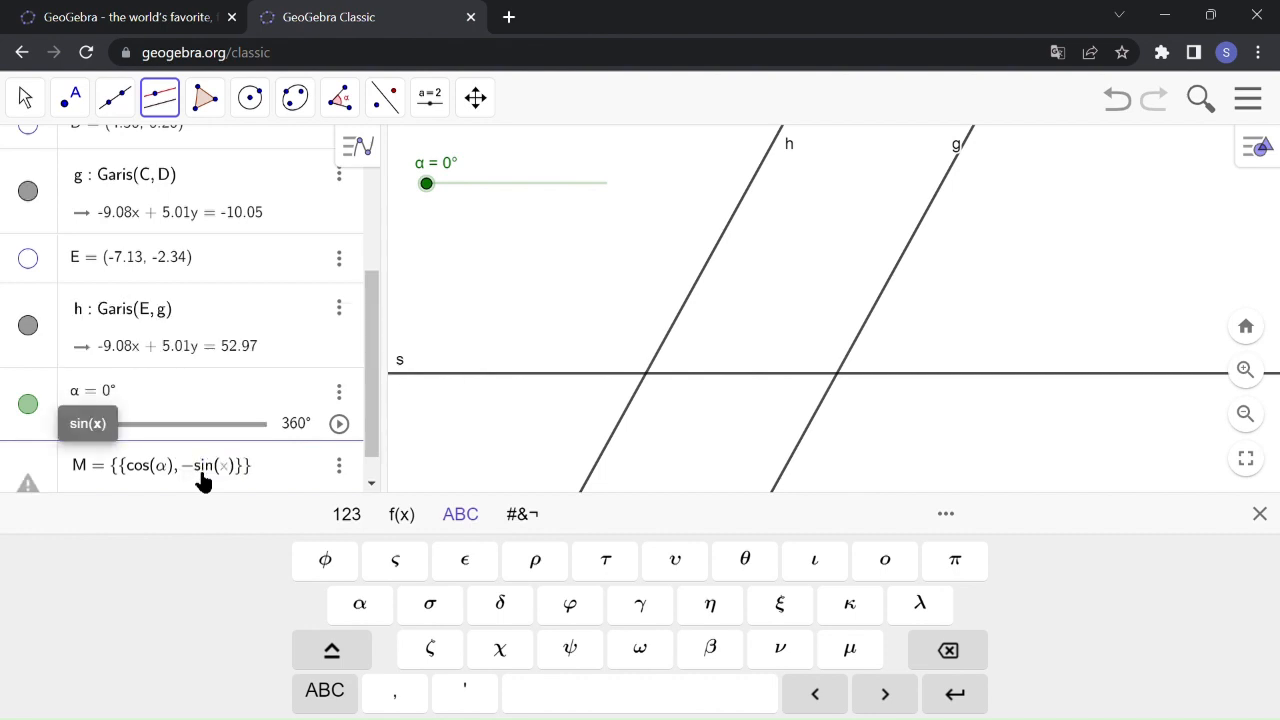
pyautogui.click(378, 610)
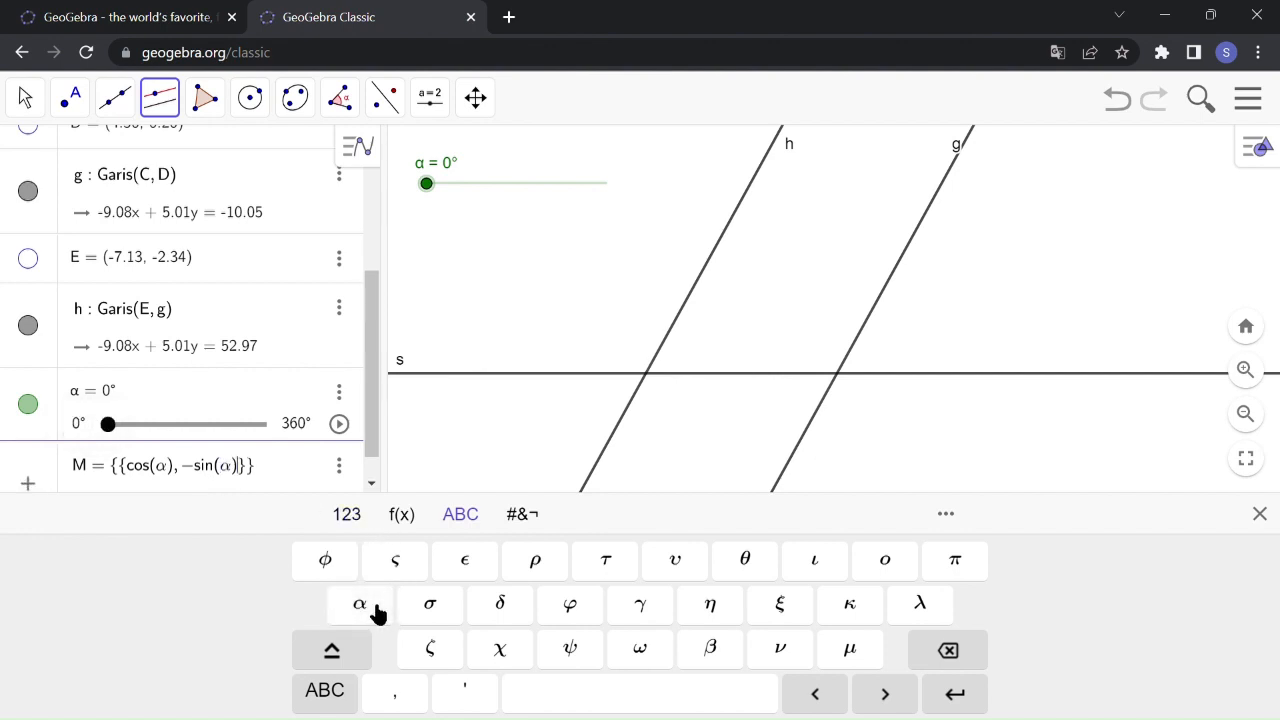
pyautogui.write(', ')
pyautogui.write('1')
# Step: Add the second row of matrix M with the entries sin(α), cos(α) and 2, and open a third row
pyautogui.write(', {sin')
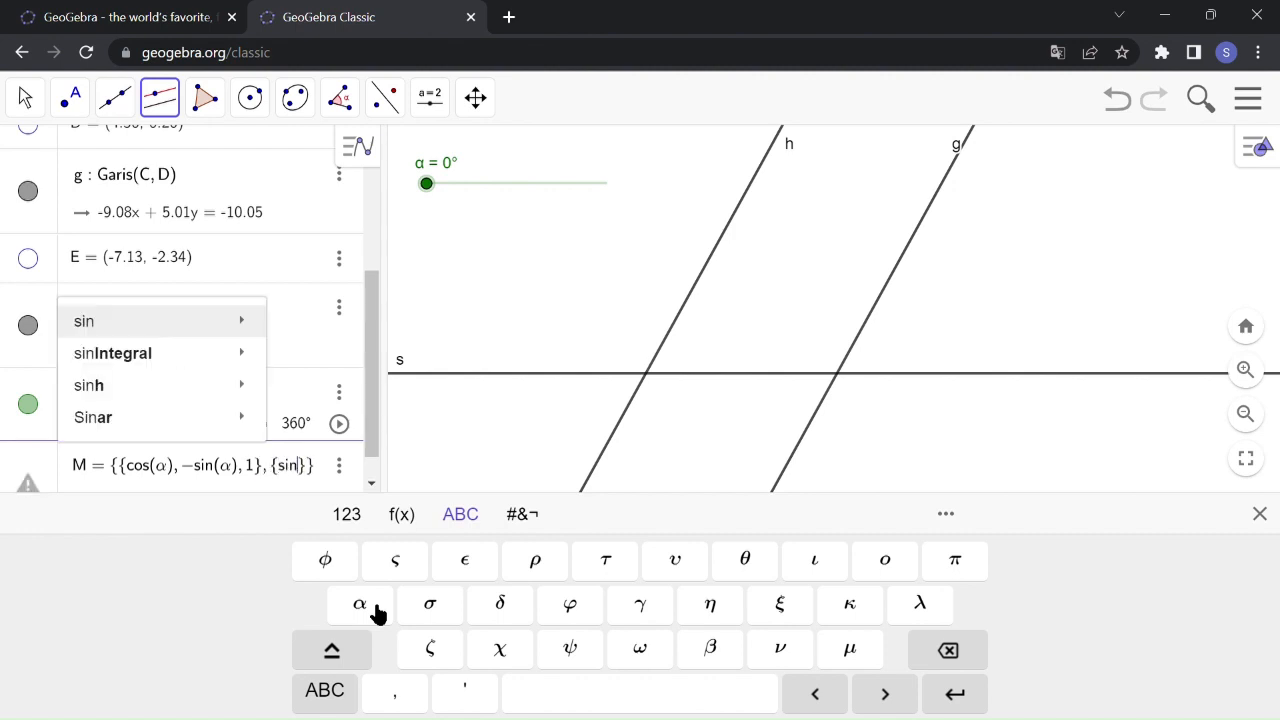
pyautogui.press('Return')
pyautogui.click(360, 604)
pyautogui.write(', ')
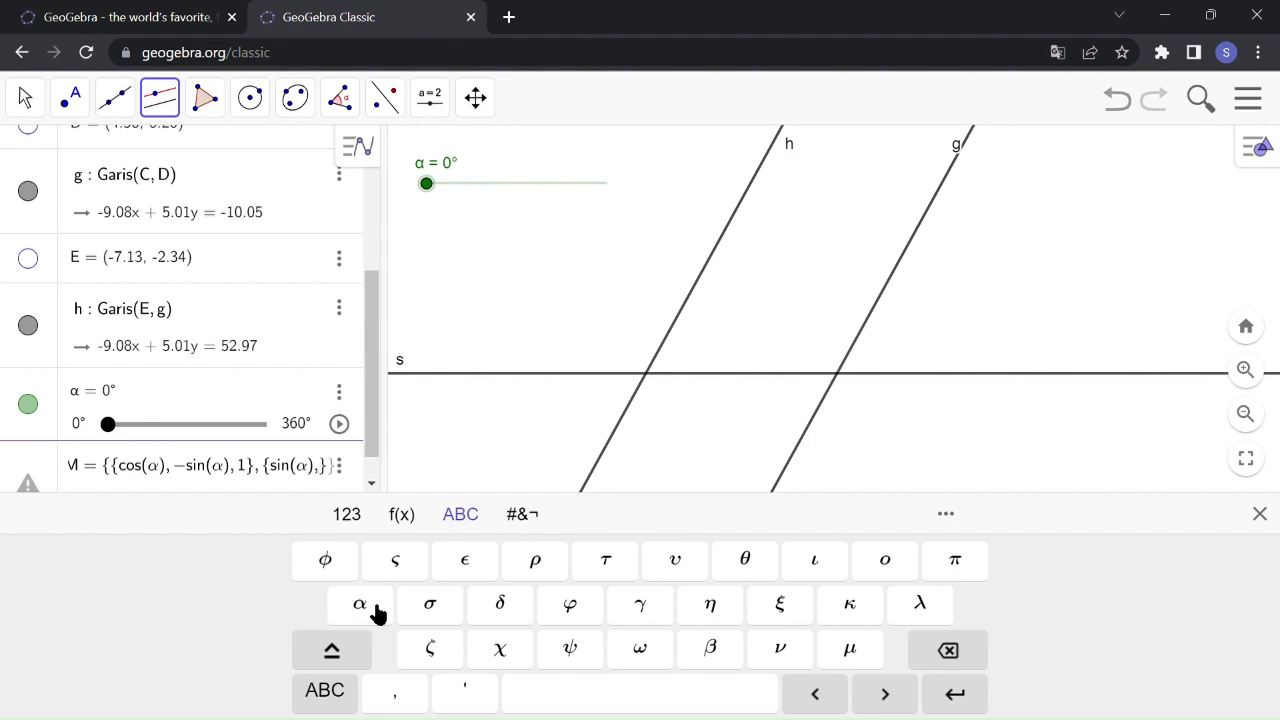
pyautogui.write('cos')
pyautogui.press('Return')
pyautogui.click(360, 604)
pyautogui.write(', ')
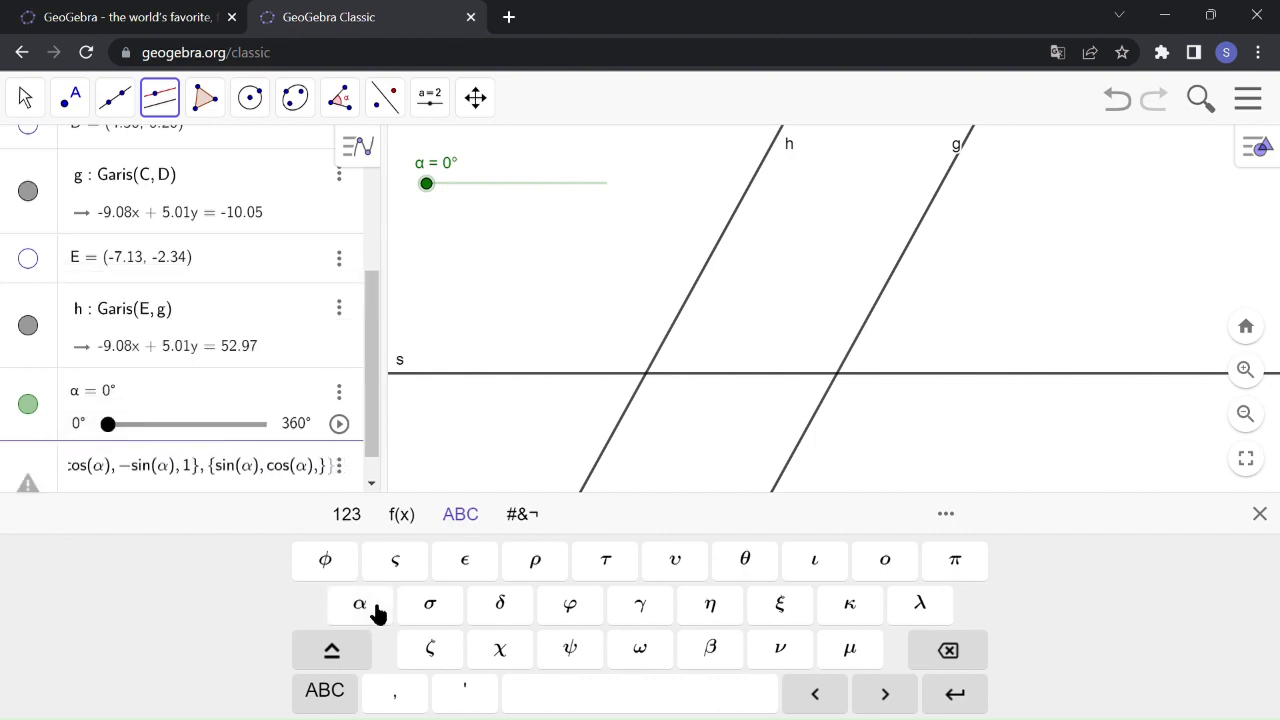
pyautogui.write('2}, {')
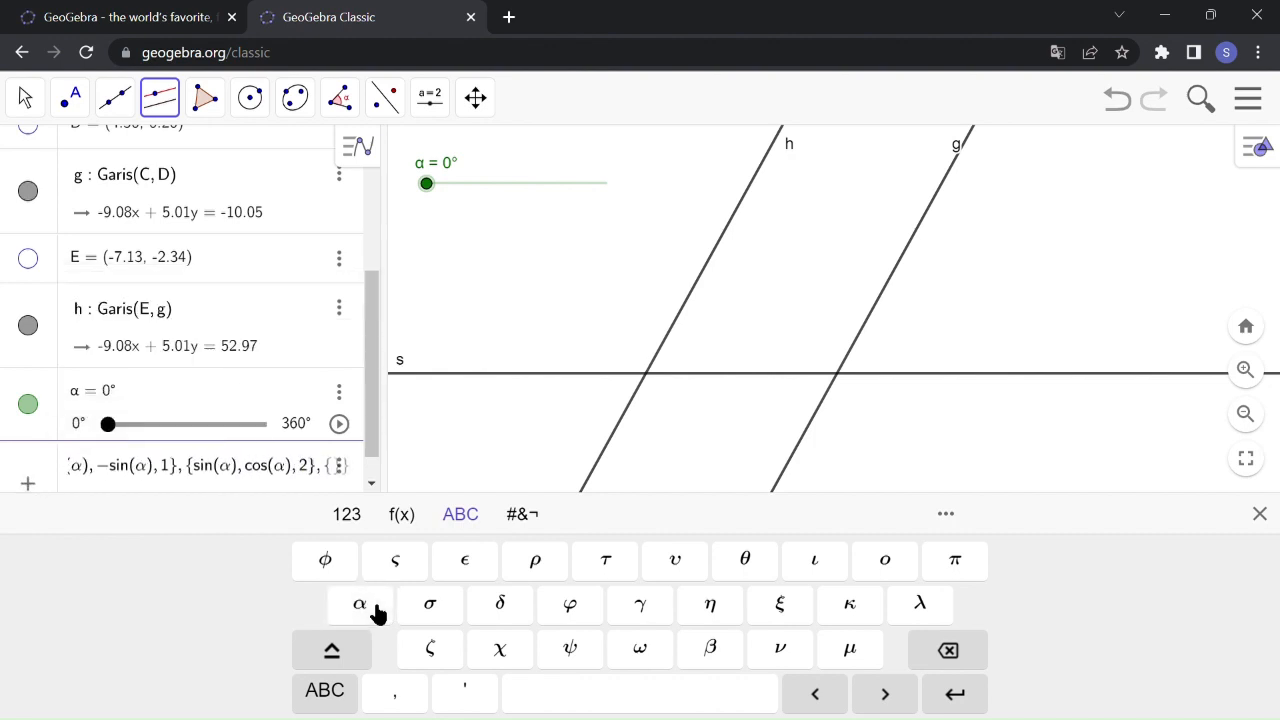
# Step: Fill the third row of matrix M with 0, 0, 1 and finish the matrix definition
pyautogui.write('0, 0, 1}}')
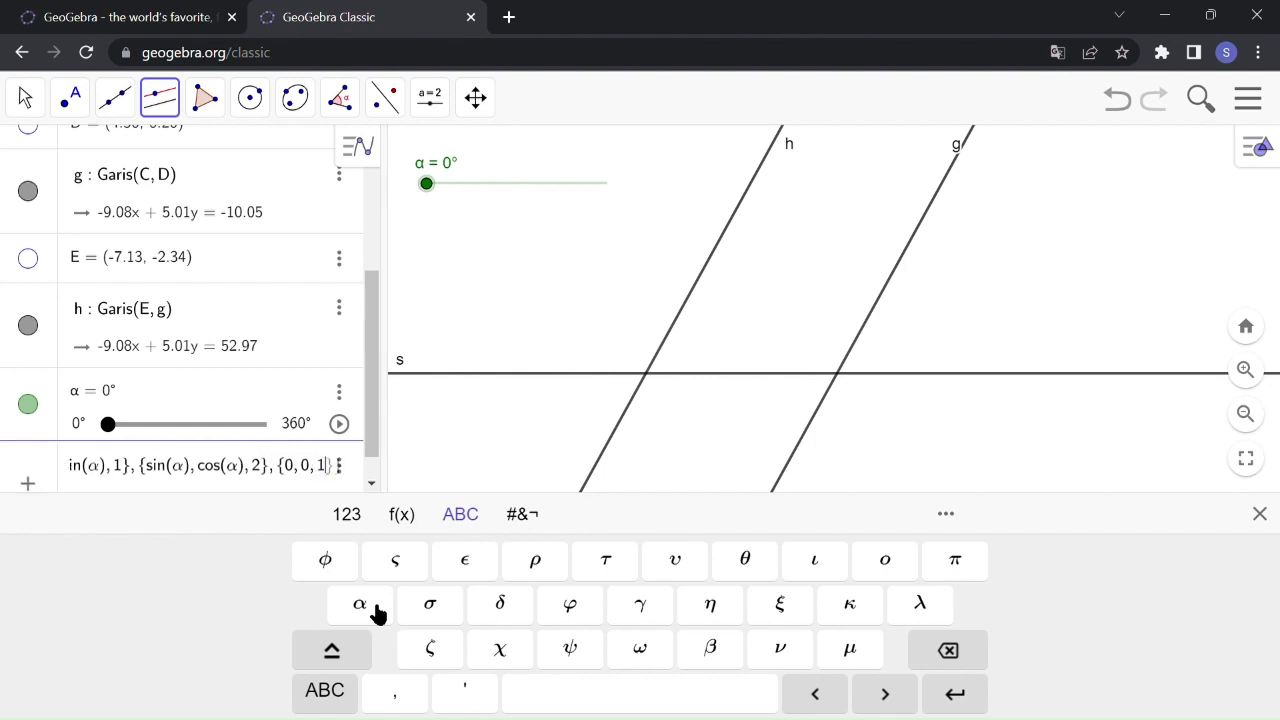
pyautogui.press('Return')
pyautogui.click(1260, 514)
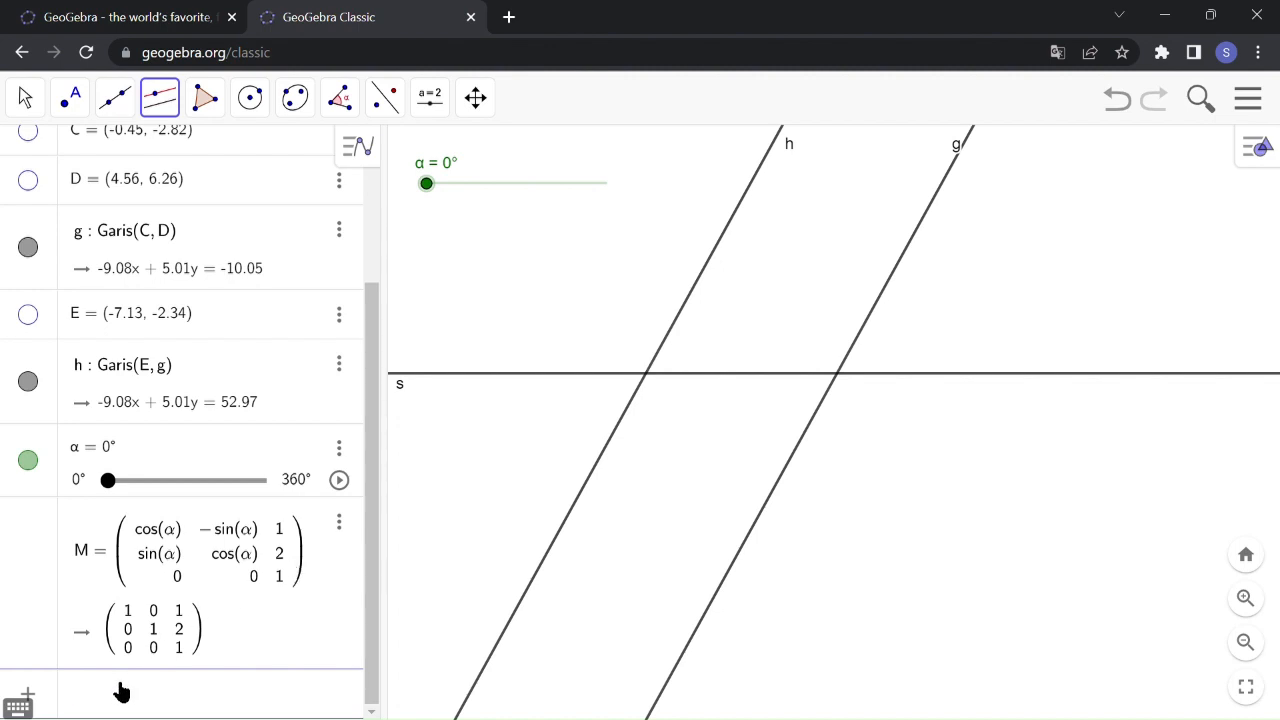
# Step: Define O' as PetakanMatriks(M, (0, 0)) and add point O at (0, 0)
pyautogui.write("O'=")
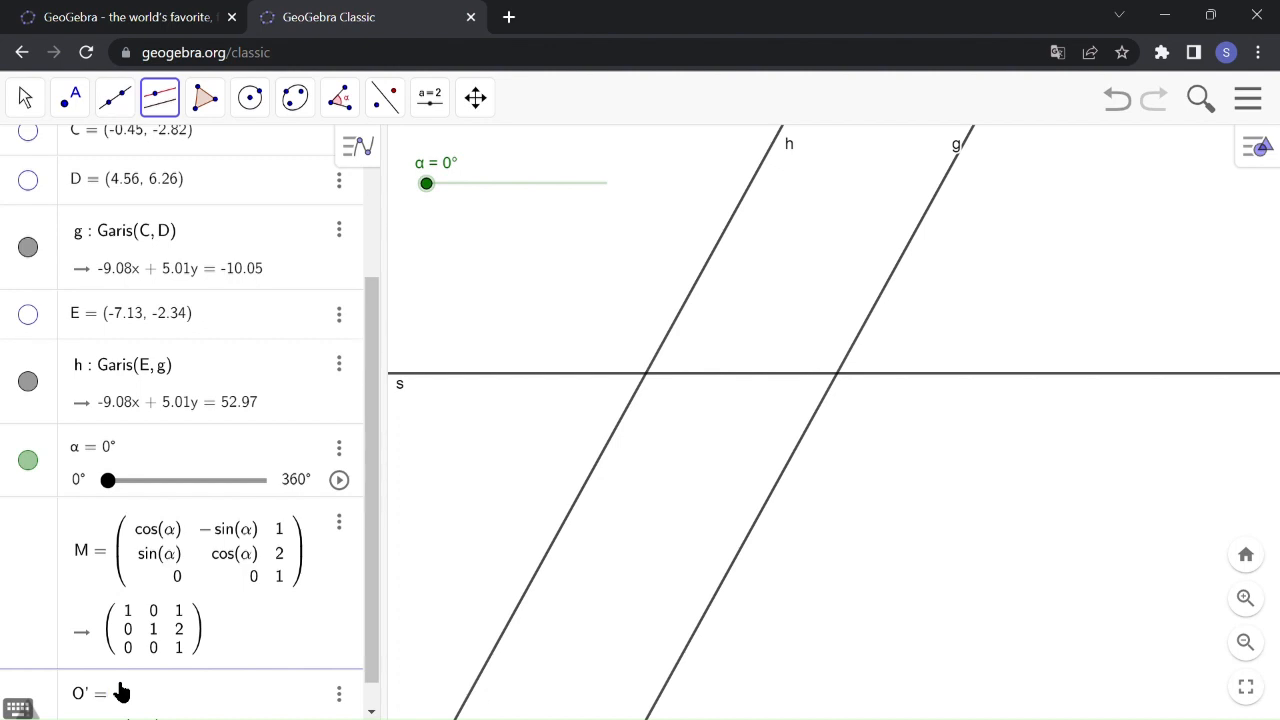
pyautogui.write('Peta')
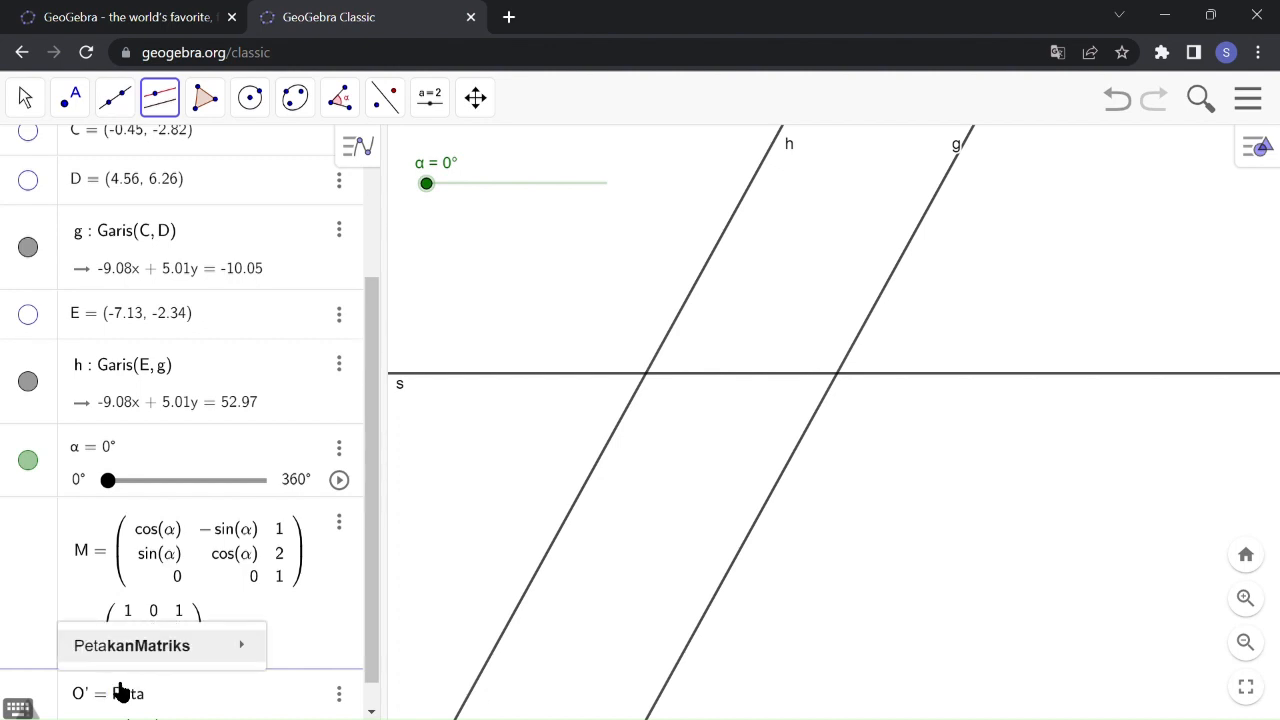
pyautogui.write('kan')
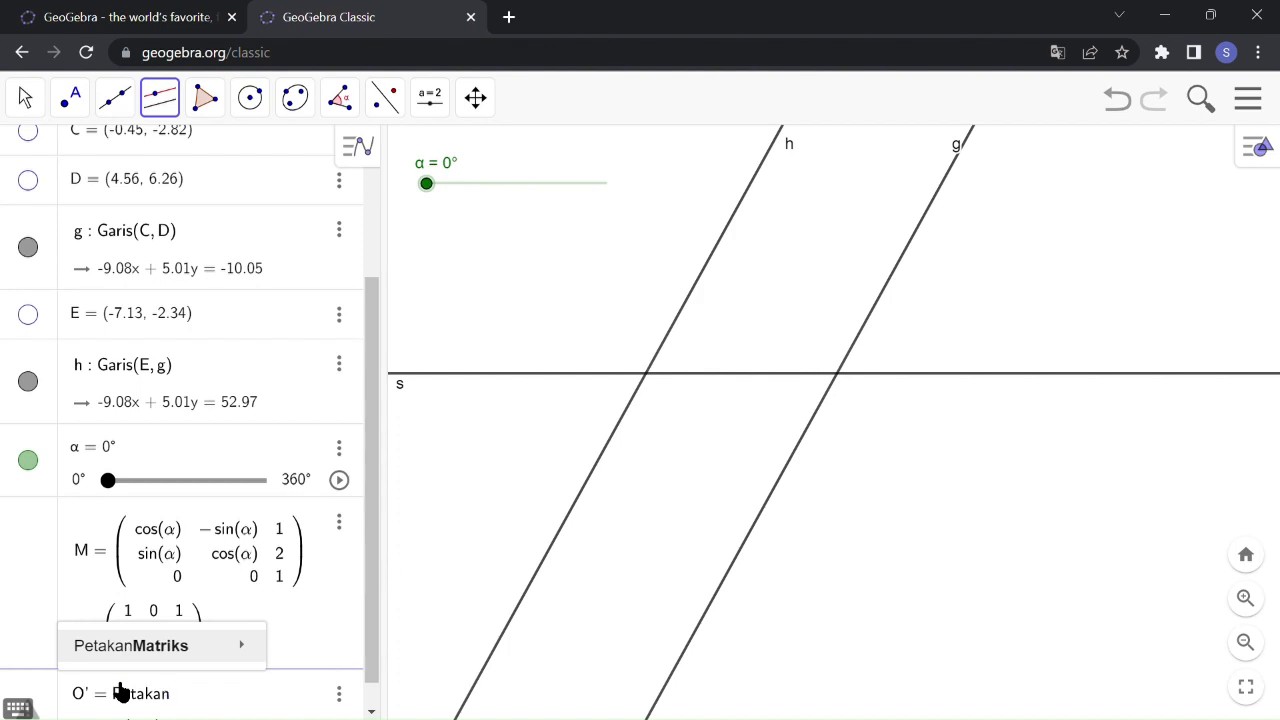
pyautogui.moveTo(150, 645)
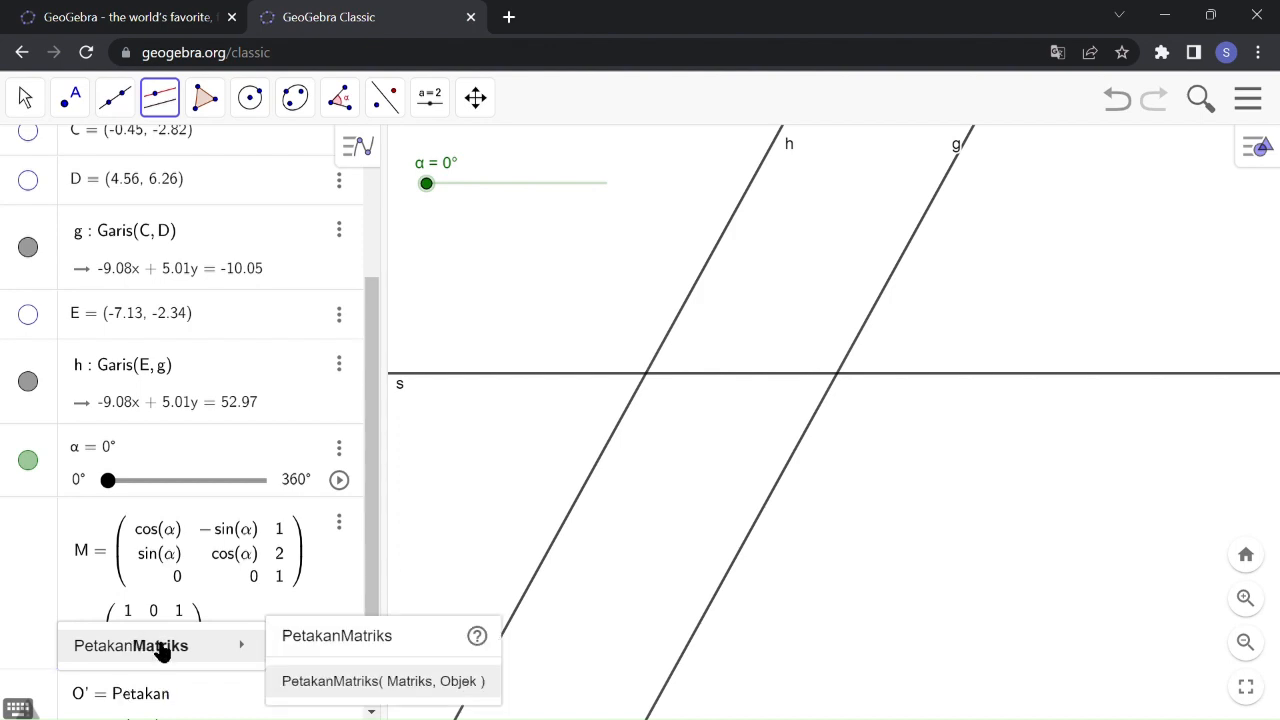
pyautogui.click(364, 694)
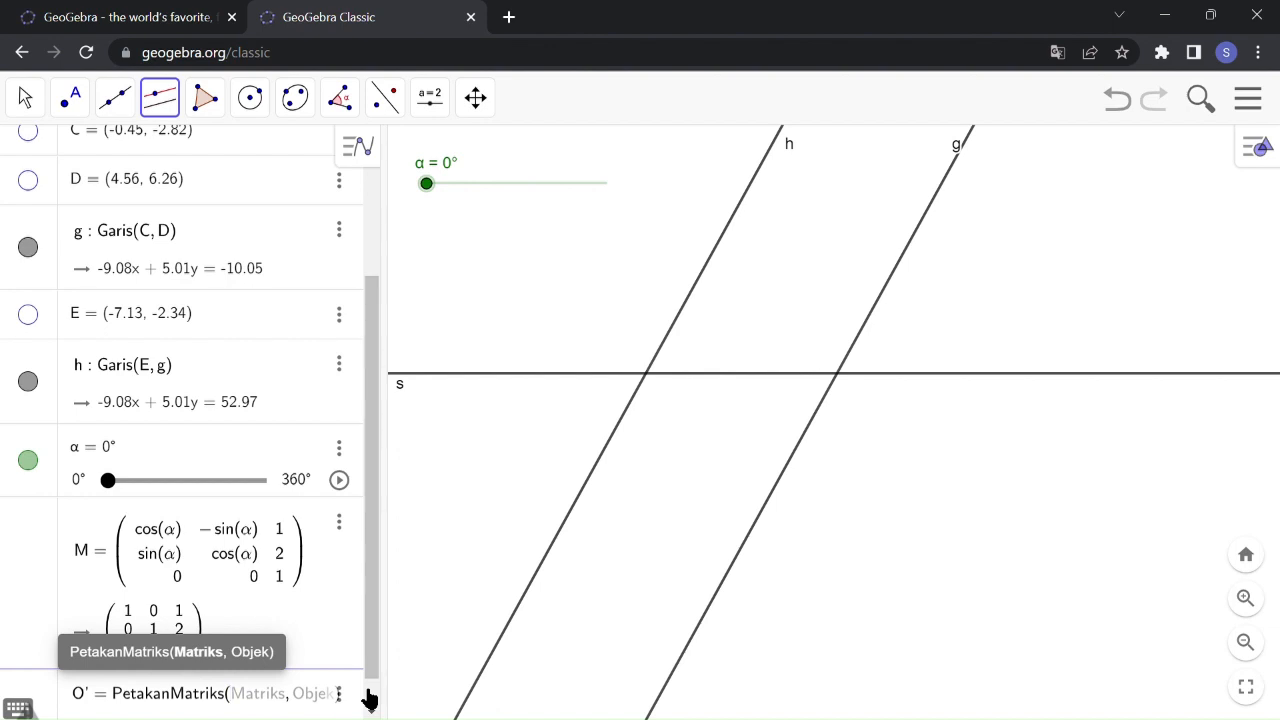
pyautogui.write('M, ')
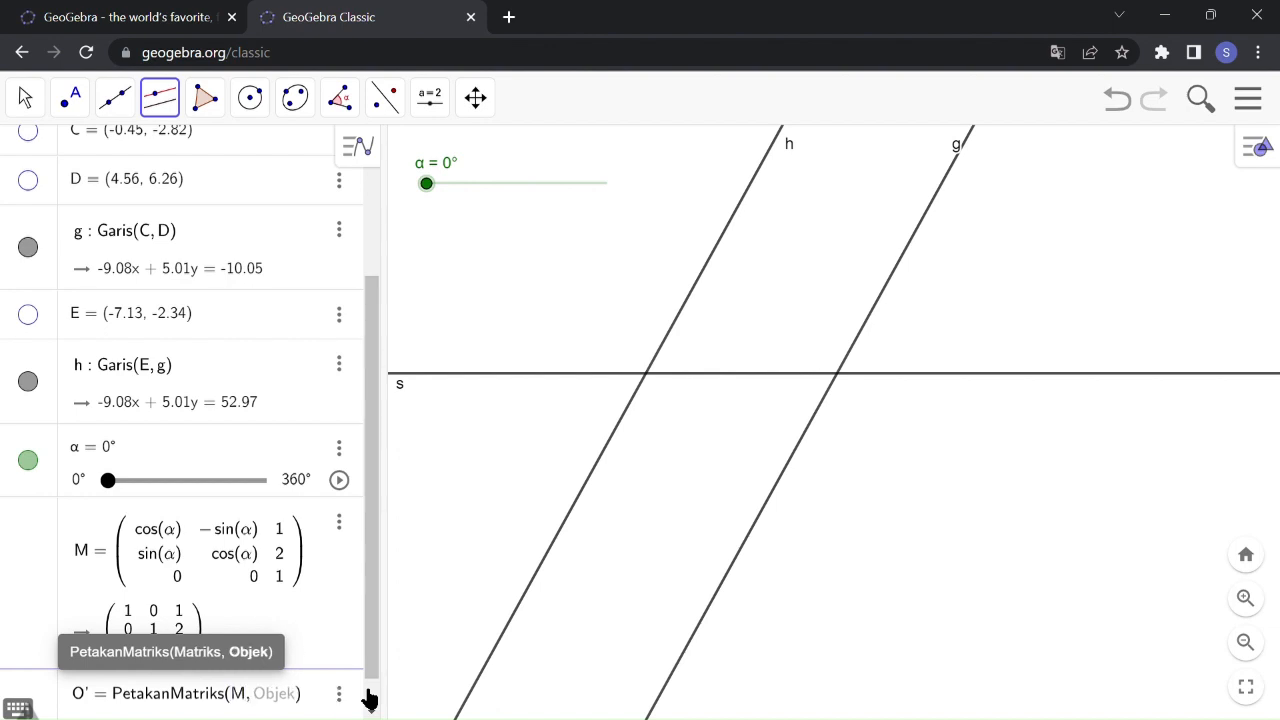
pyautogui.write('(0,0)')
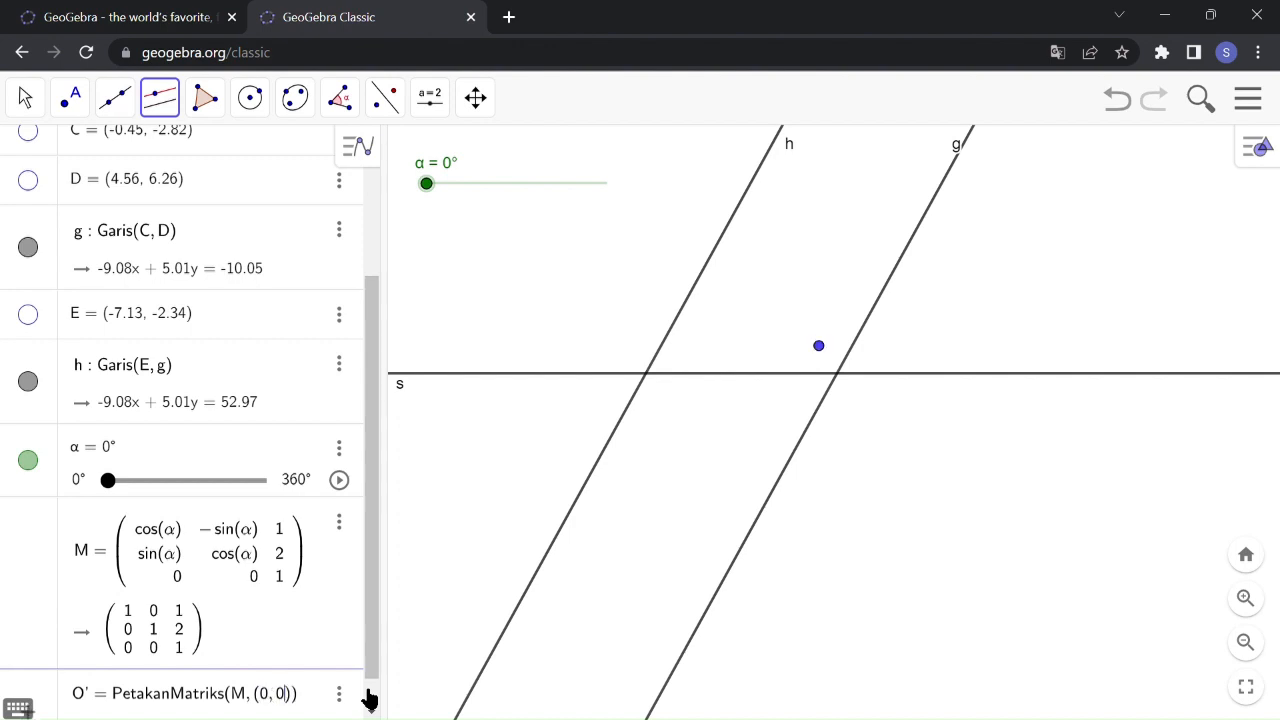
pyautogui.press('Right')
pyautogui.press('Right')
pyautogui.press('Return')
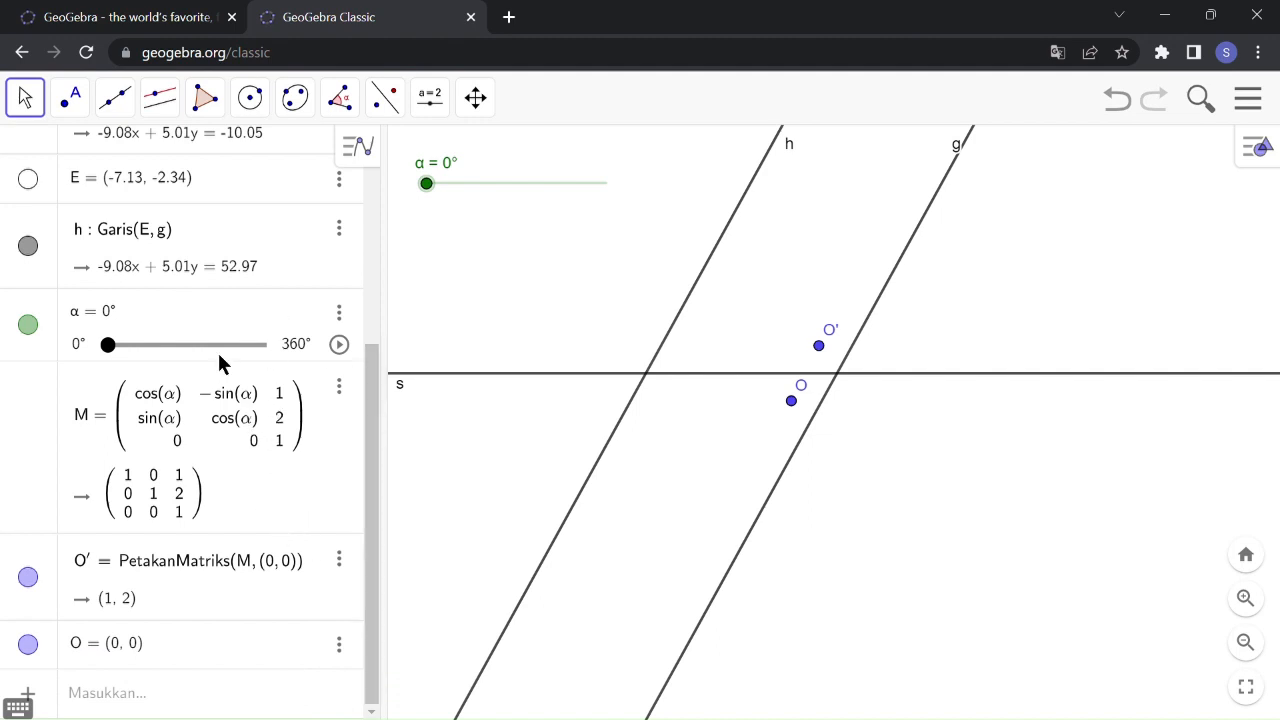
# Step: Place three new points beyond line g, at about (6.3, 4.3), (10.6, 5.4) and (8.3, 8)
pyautogui.click(88, 104)
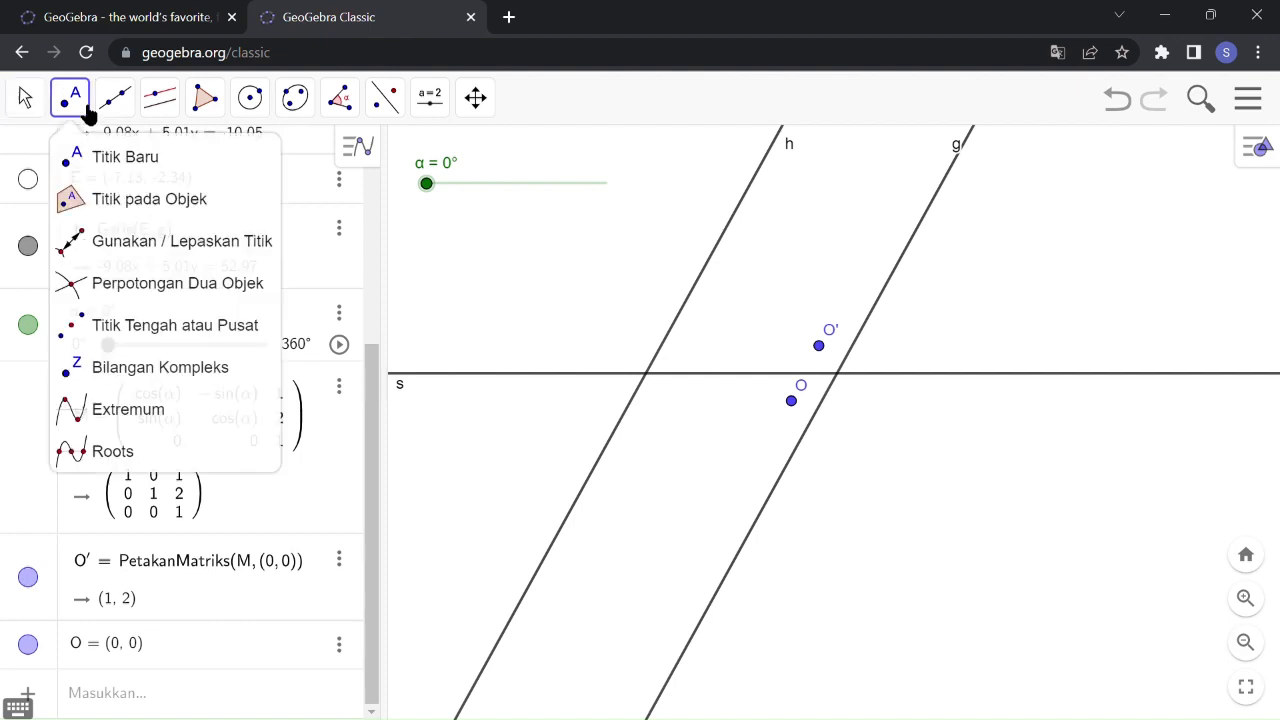
pyautogui.click(72, 98)
pyautogui.click(72, 98)
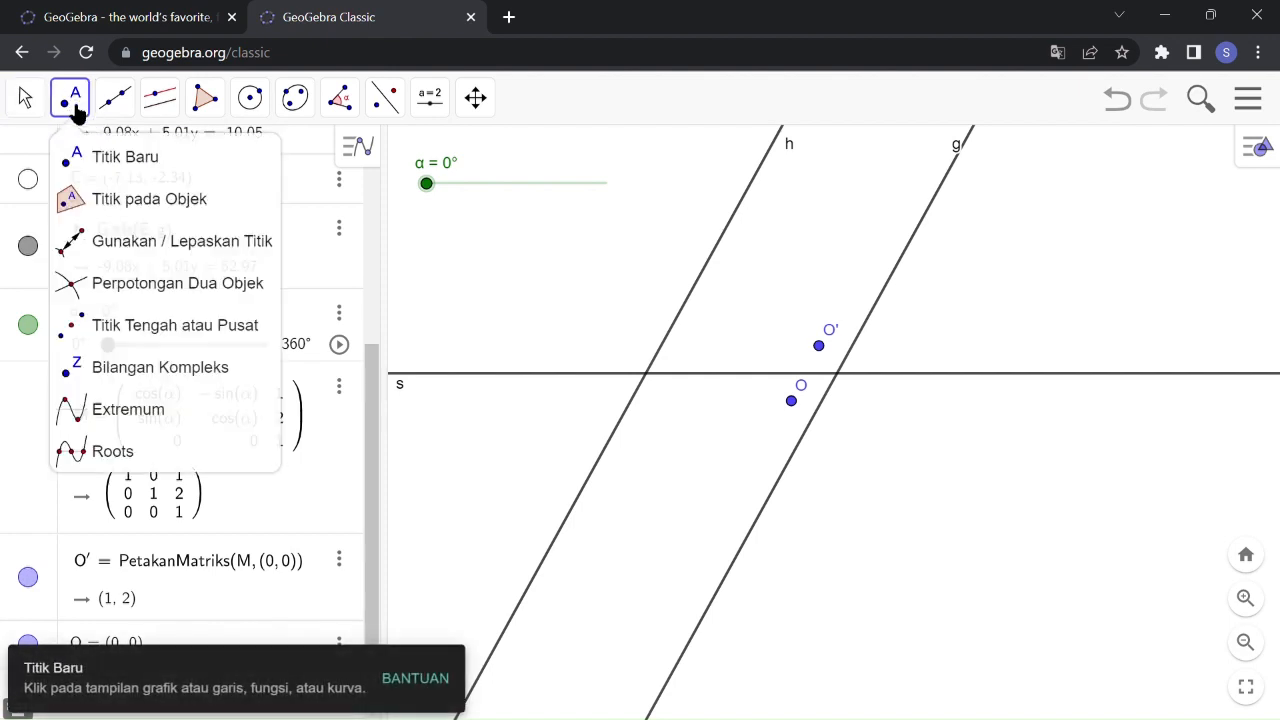
pyautogui.click(97, 158)
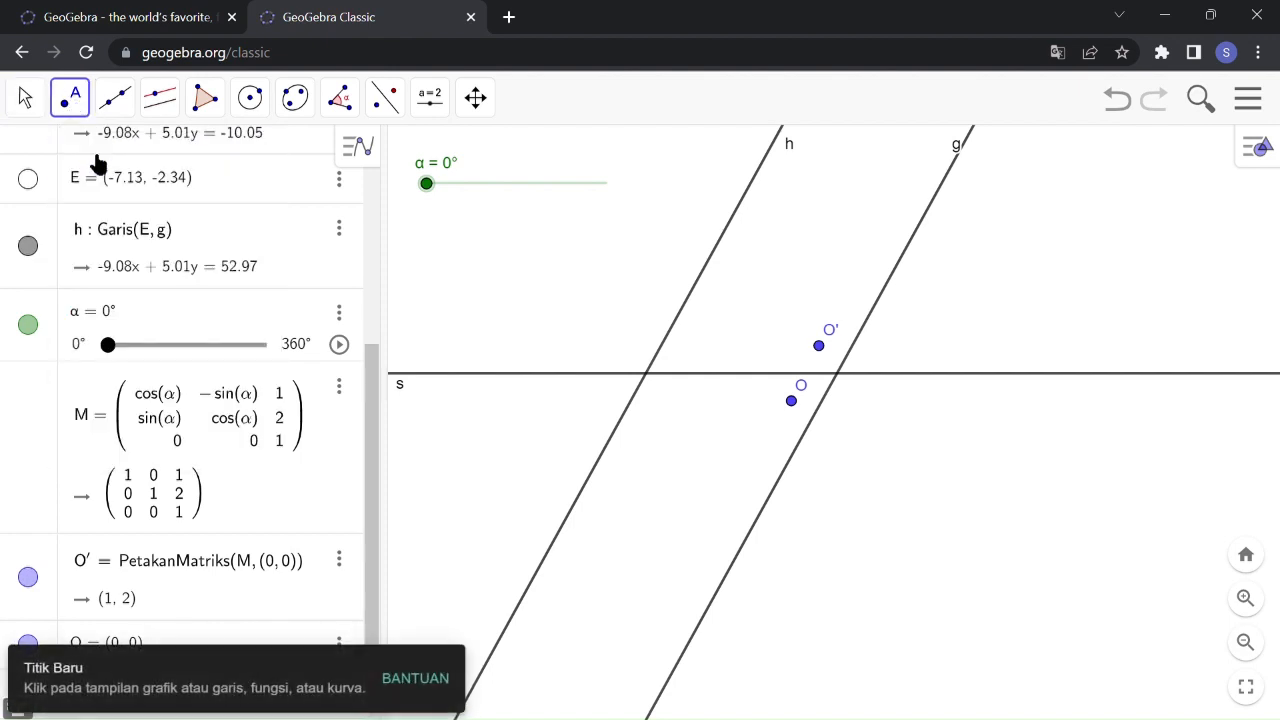
pyautogui.click(966, 282)
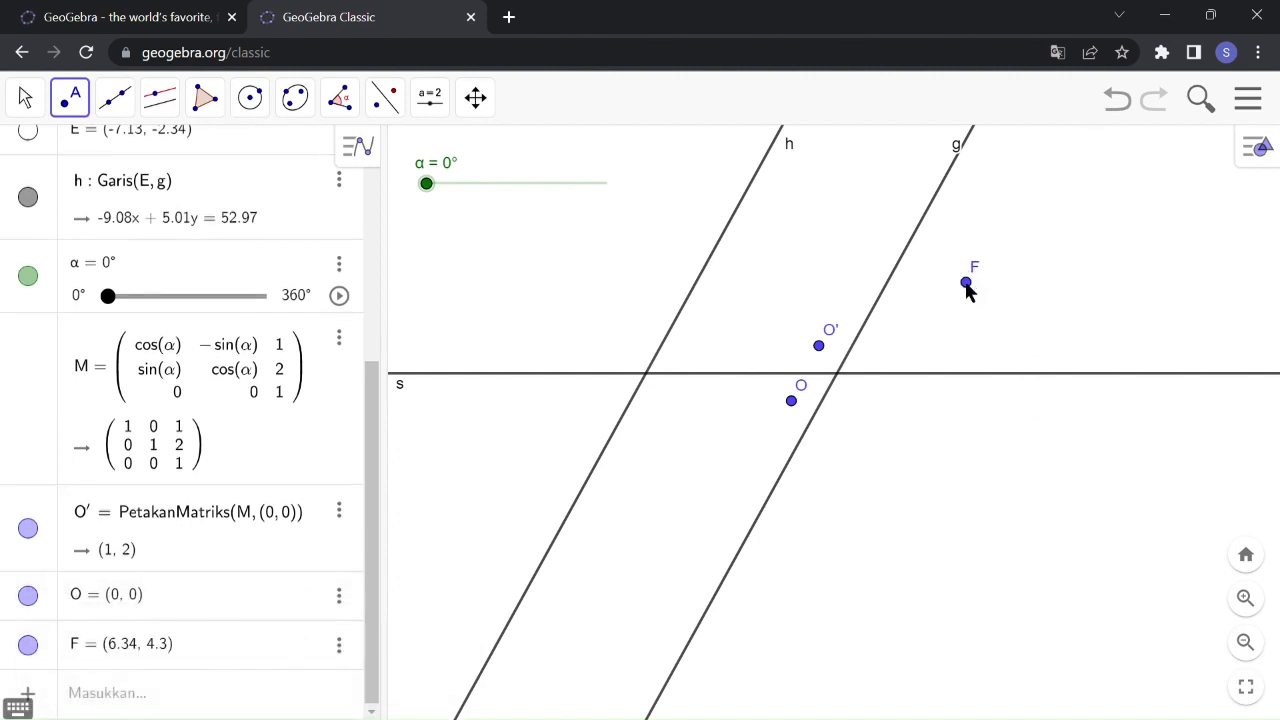
pyautogui.click(1084, 252)
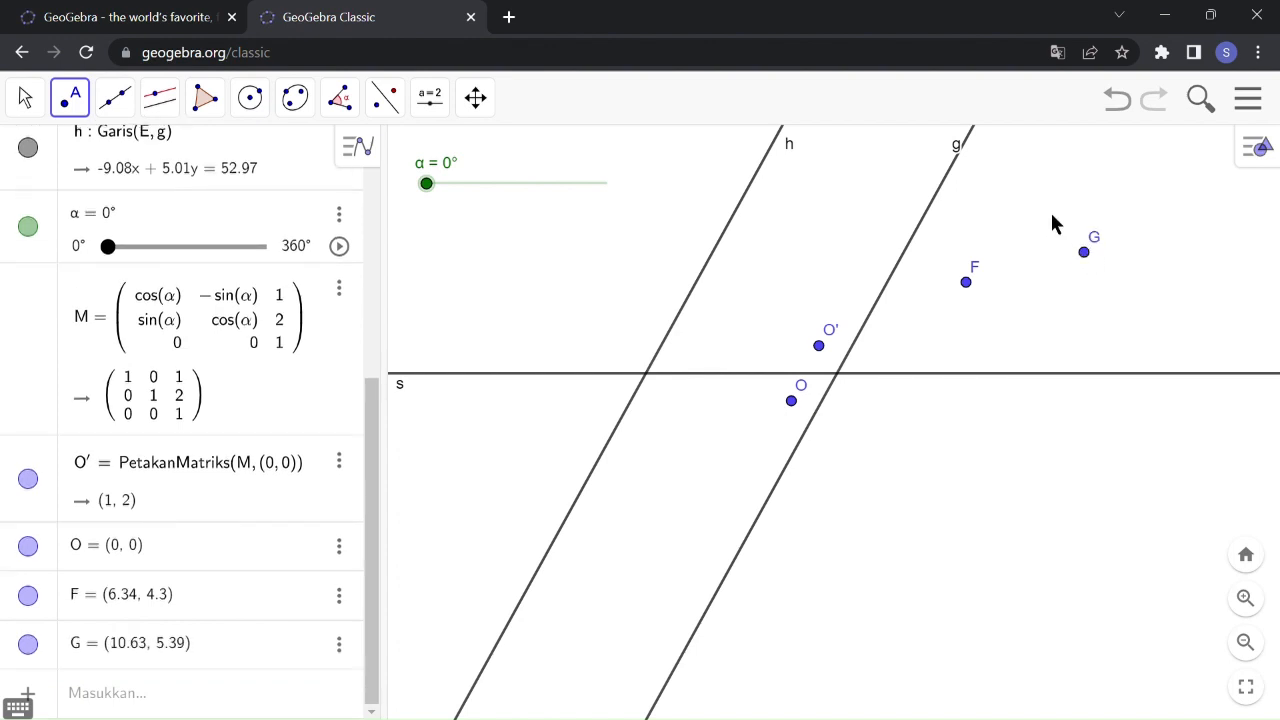
pyautogui.click(1021, 181)
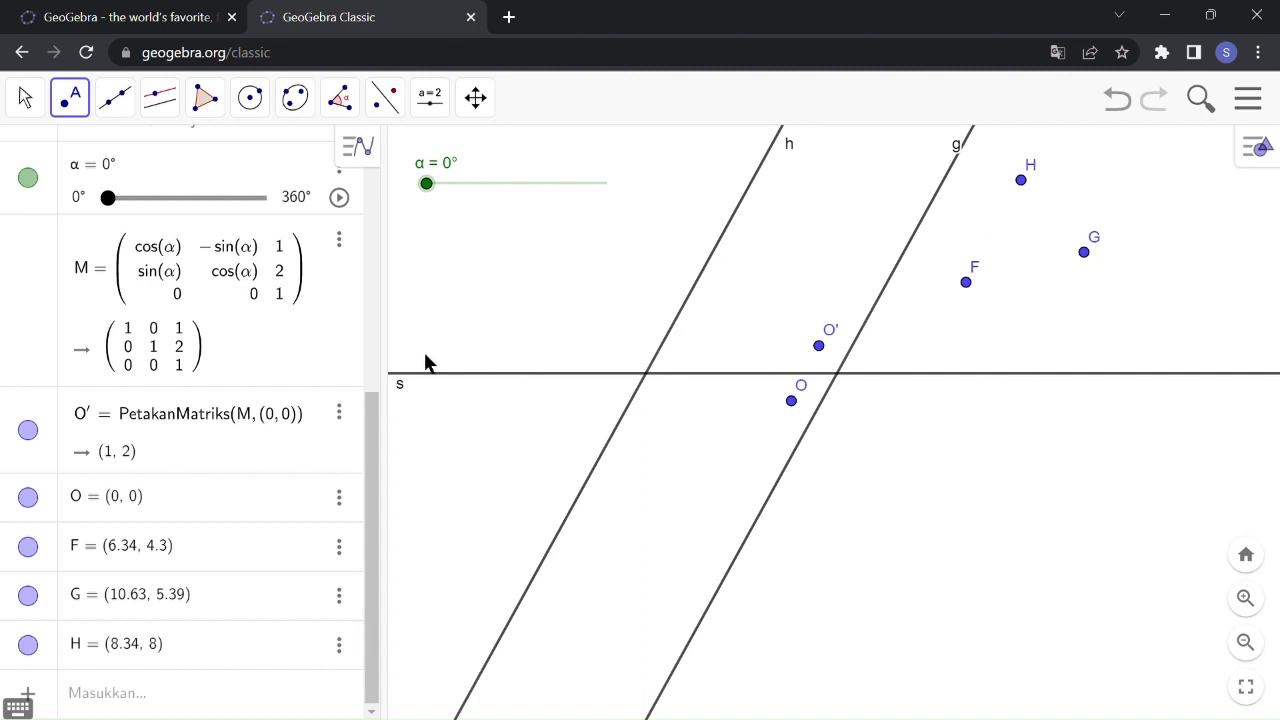
# Step: Draw a triangle with the Polygon tool through points F, G and H
pyautogui.click(205, 100)
pyautogui.click(226, 155)
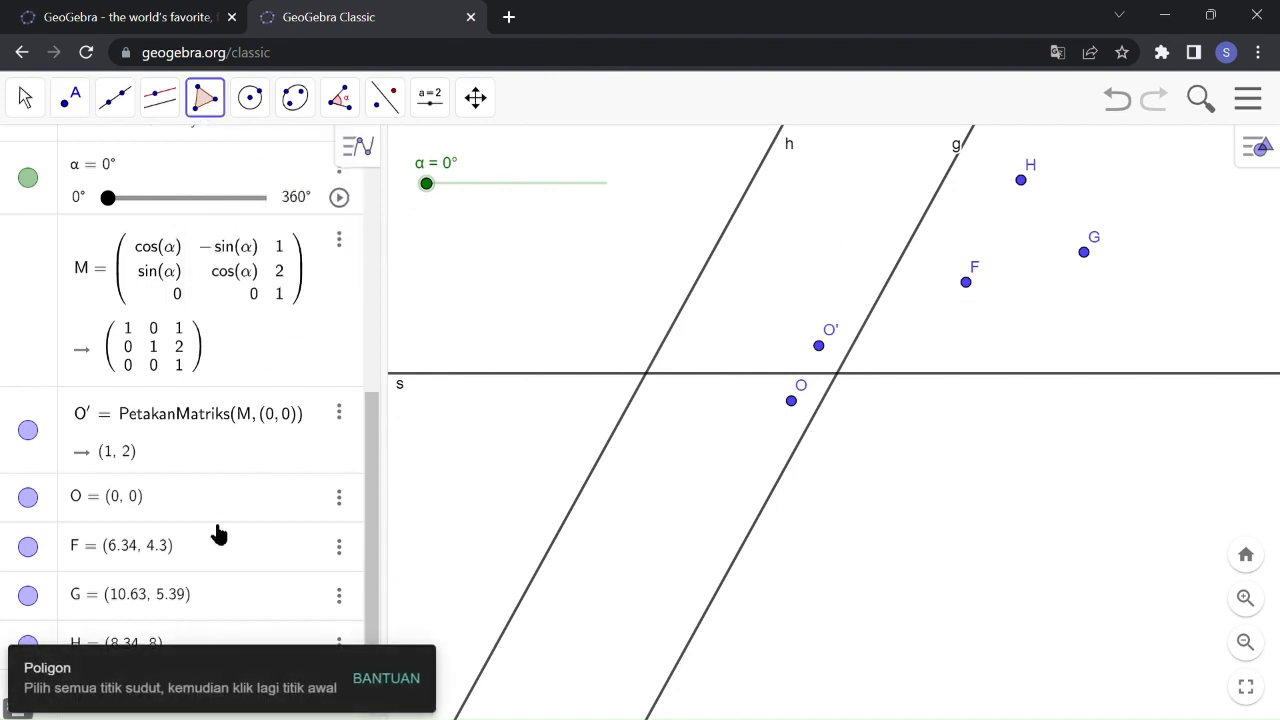
pyautogui.click(968, 284)
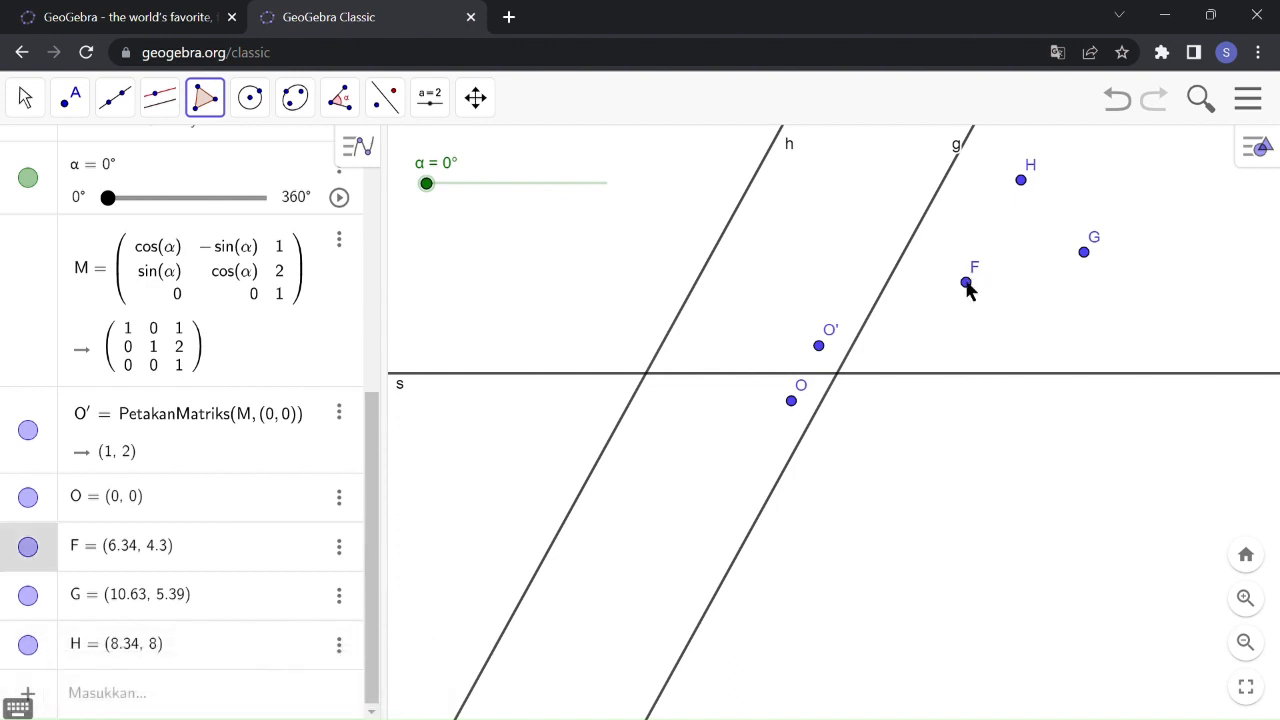
pyautogui.click(1086, 252)
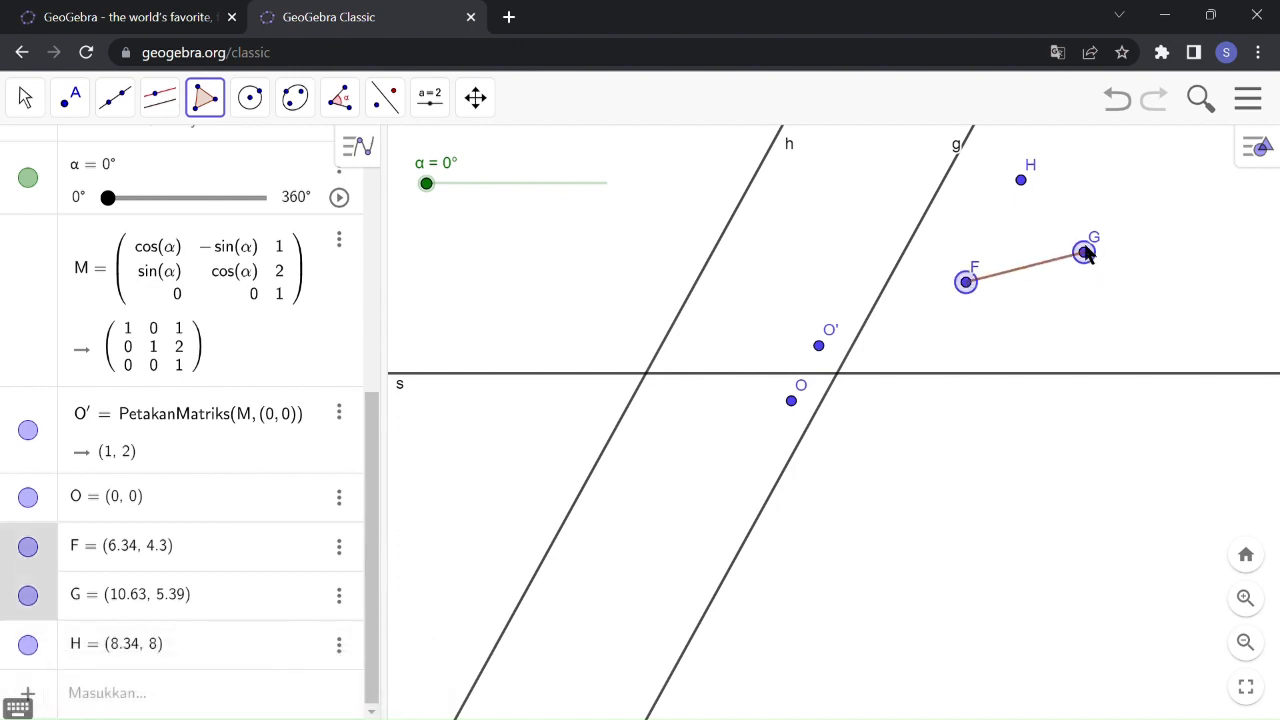
pyautogui.click(1022, 181)
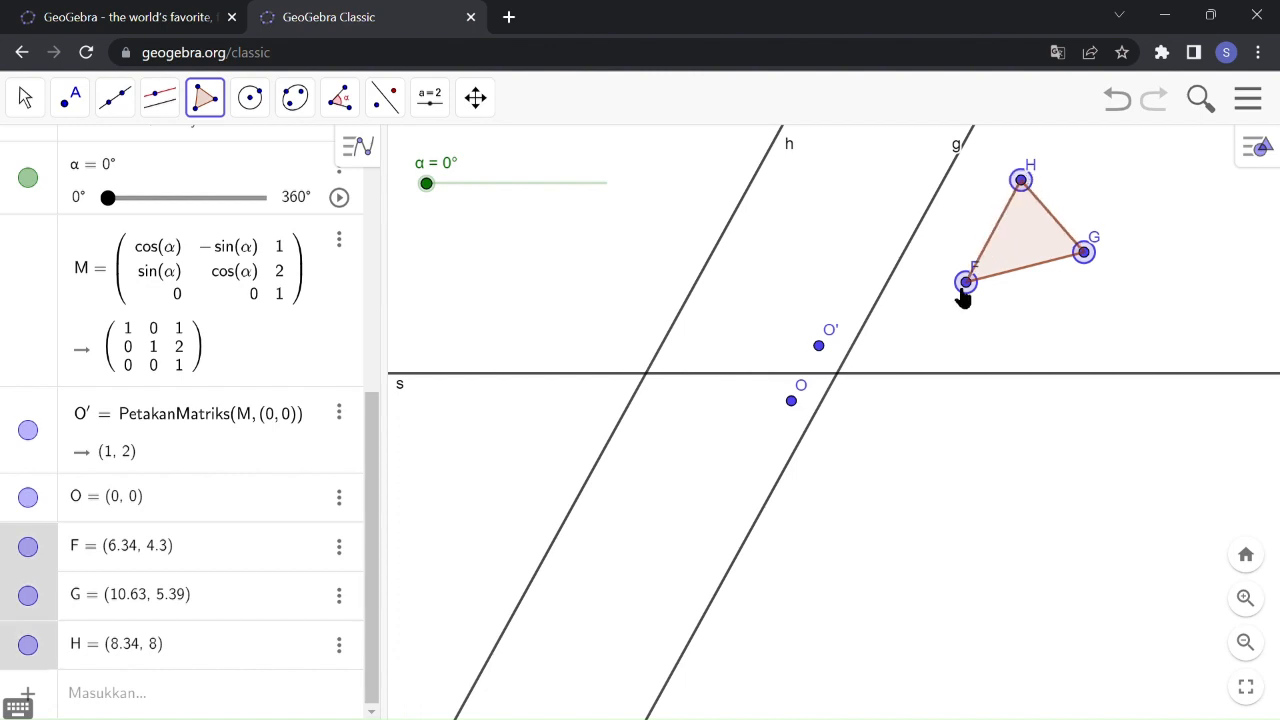
pyautogui.click(966, 283)
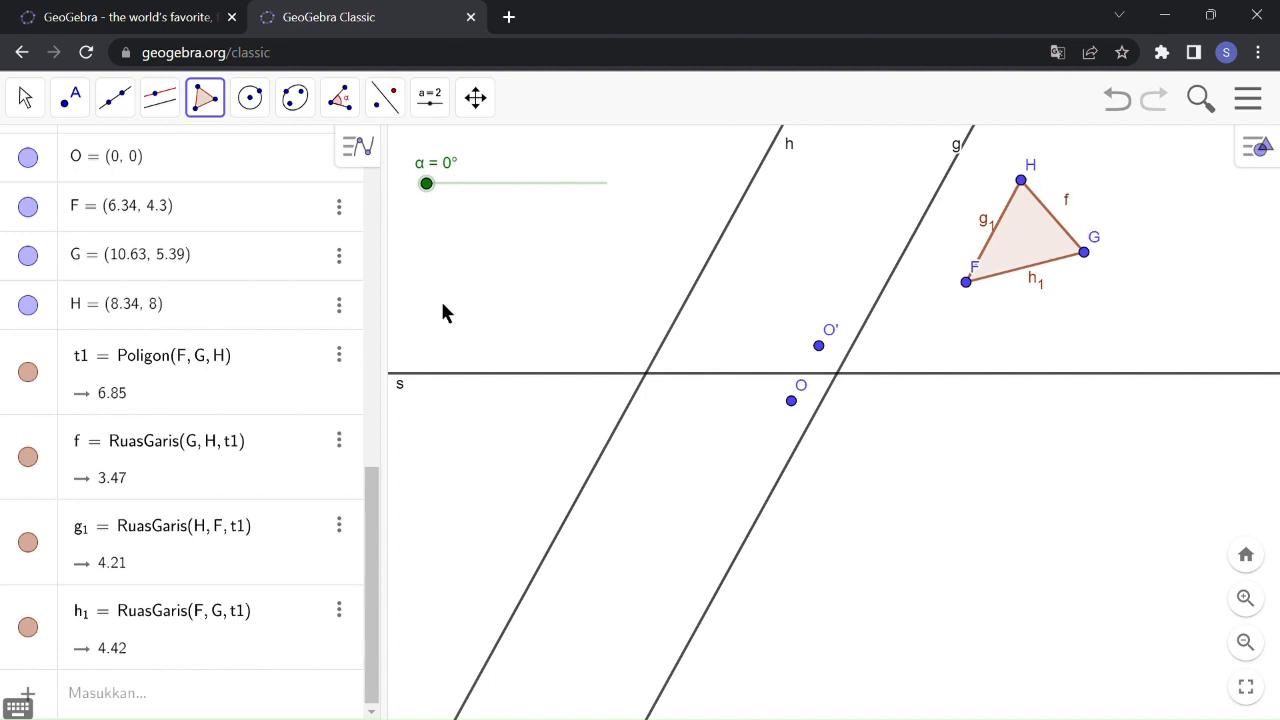
# Step: Set triangle t1's opacity to 100 and its colour to pink (255, 153, 204)
pyautogui.scroll(1, 211, 376)
pyautogui.scroll(-1, 300, 350)
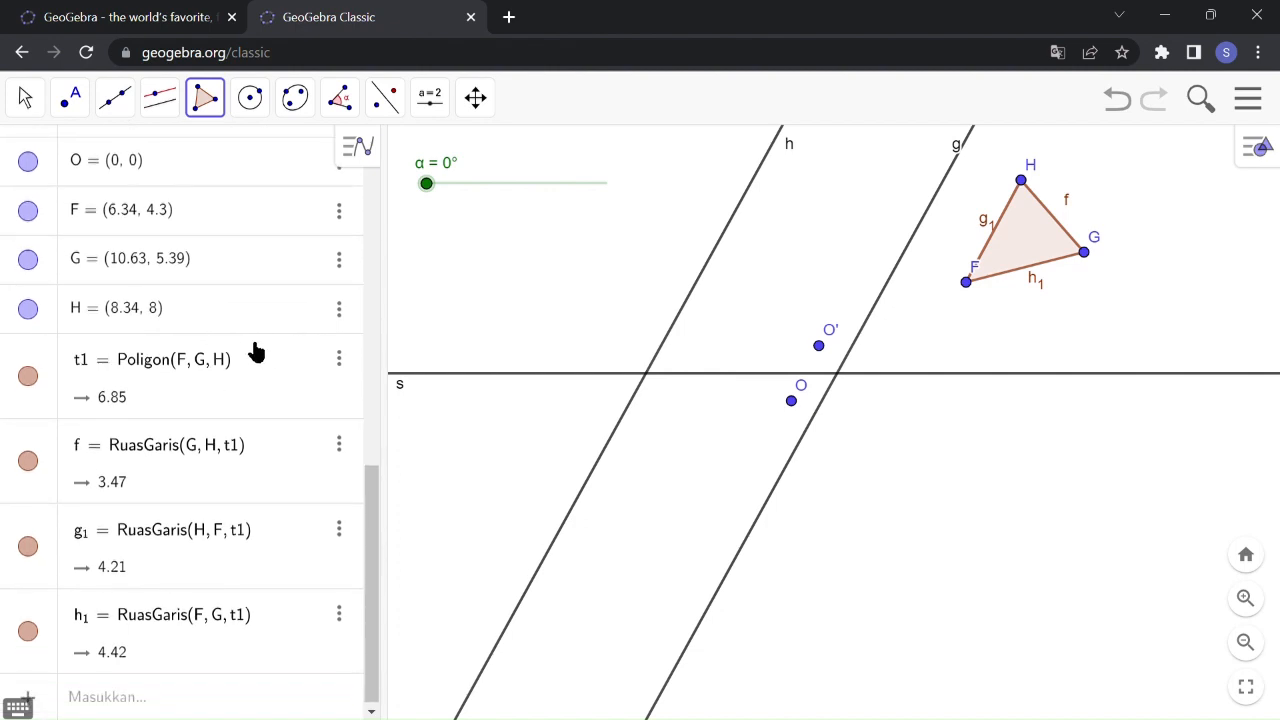
pyautogui.scroll(2, 194, 420)
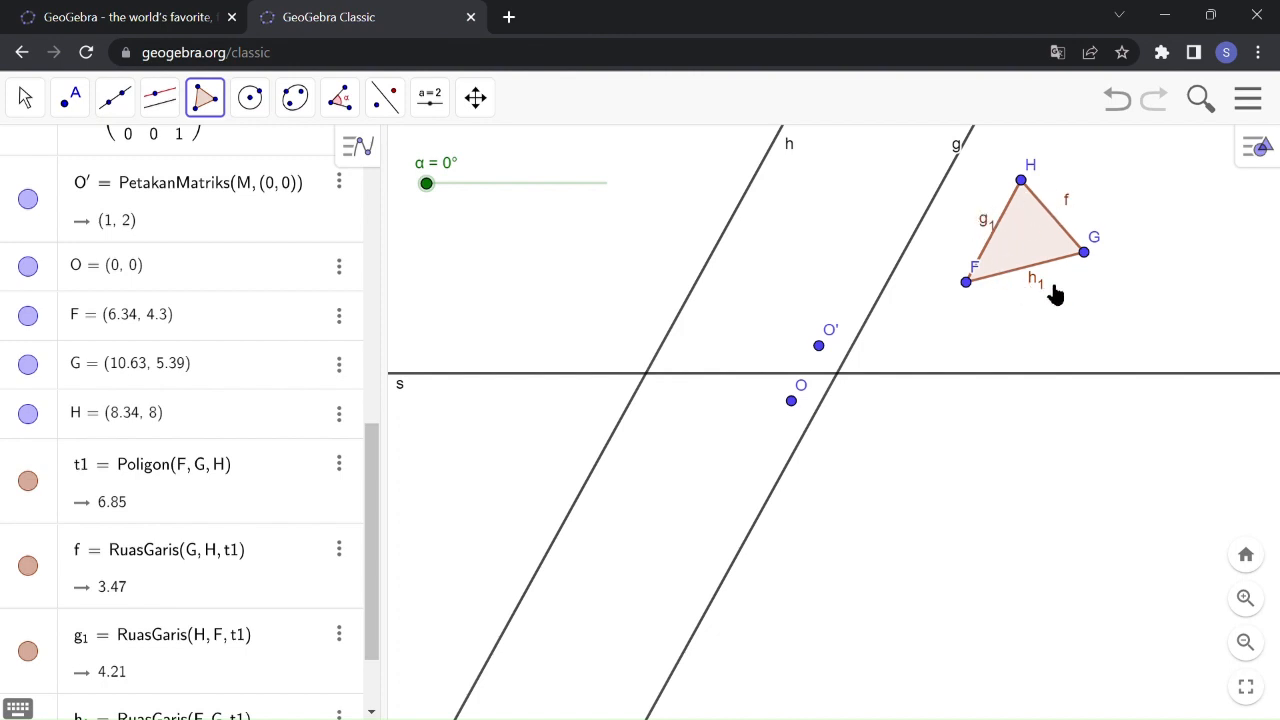
pyautogui.scroll(1, 257, 394)
pyautogui.scroll(-2, 155, 470)
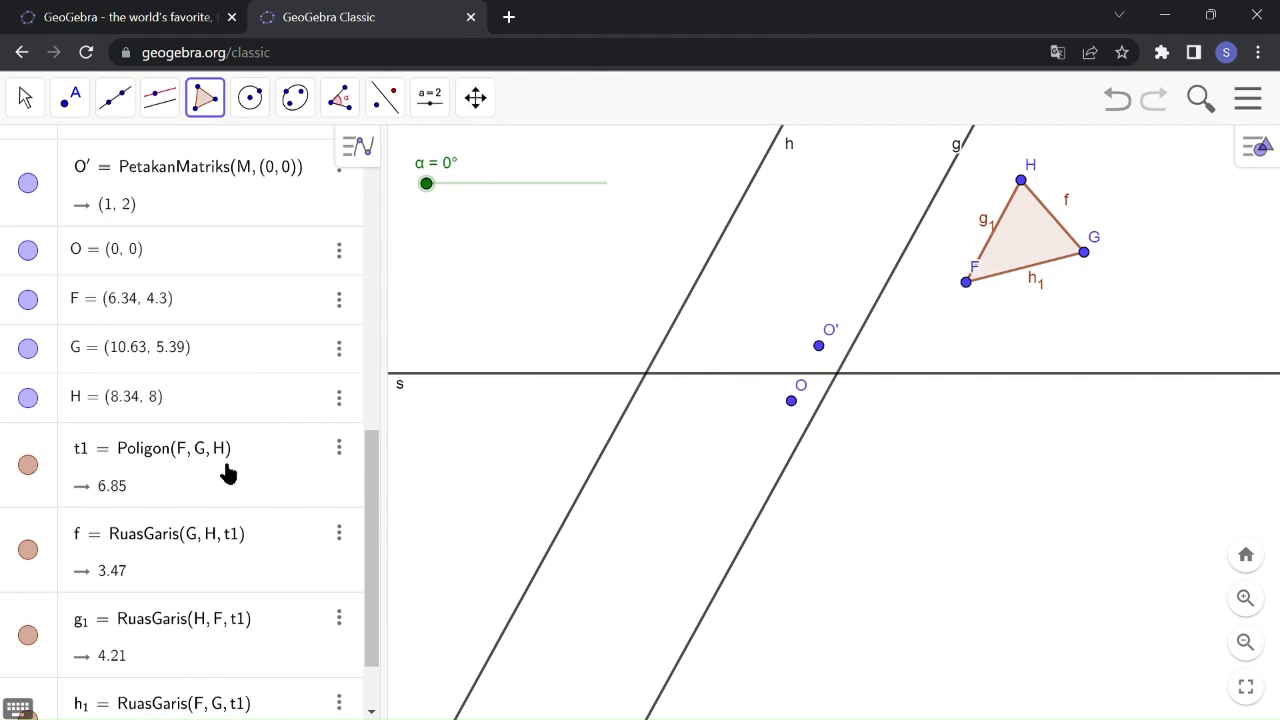
pyautogui.click(340, 451)
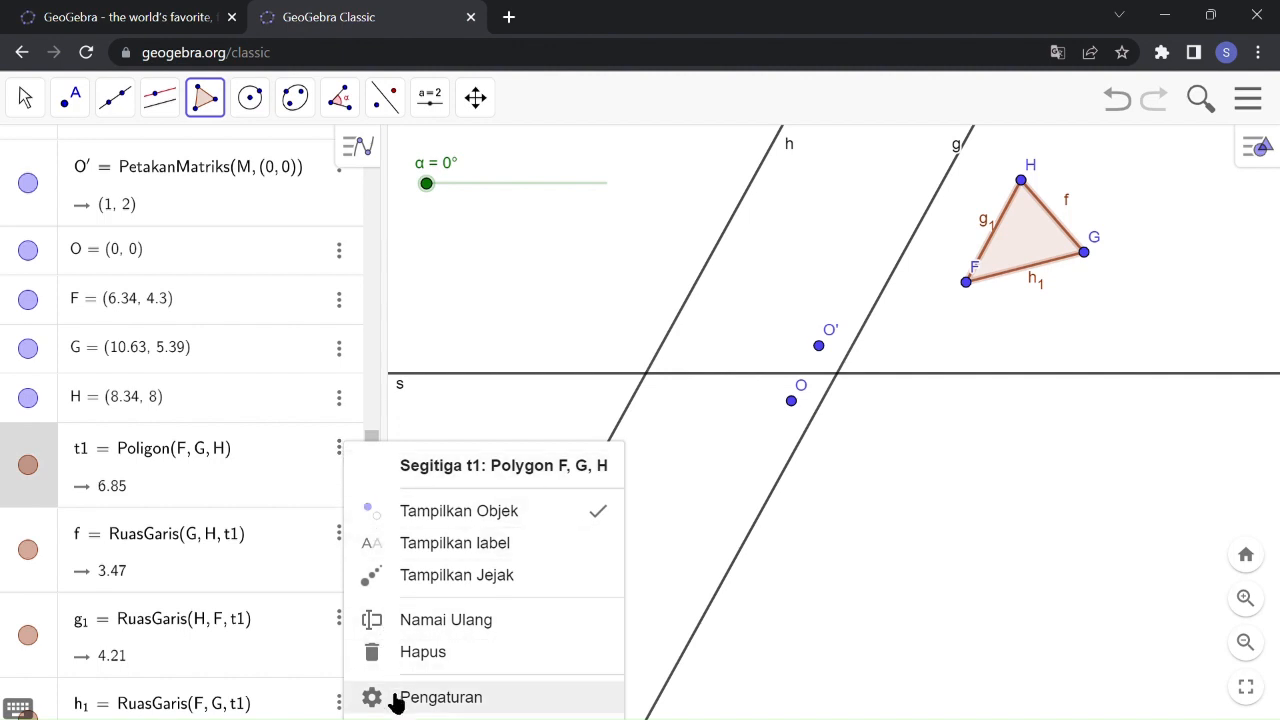
pyautogui.click(430, 697)
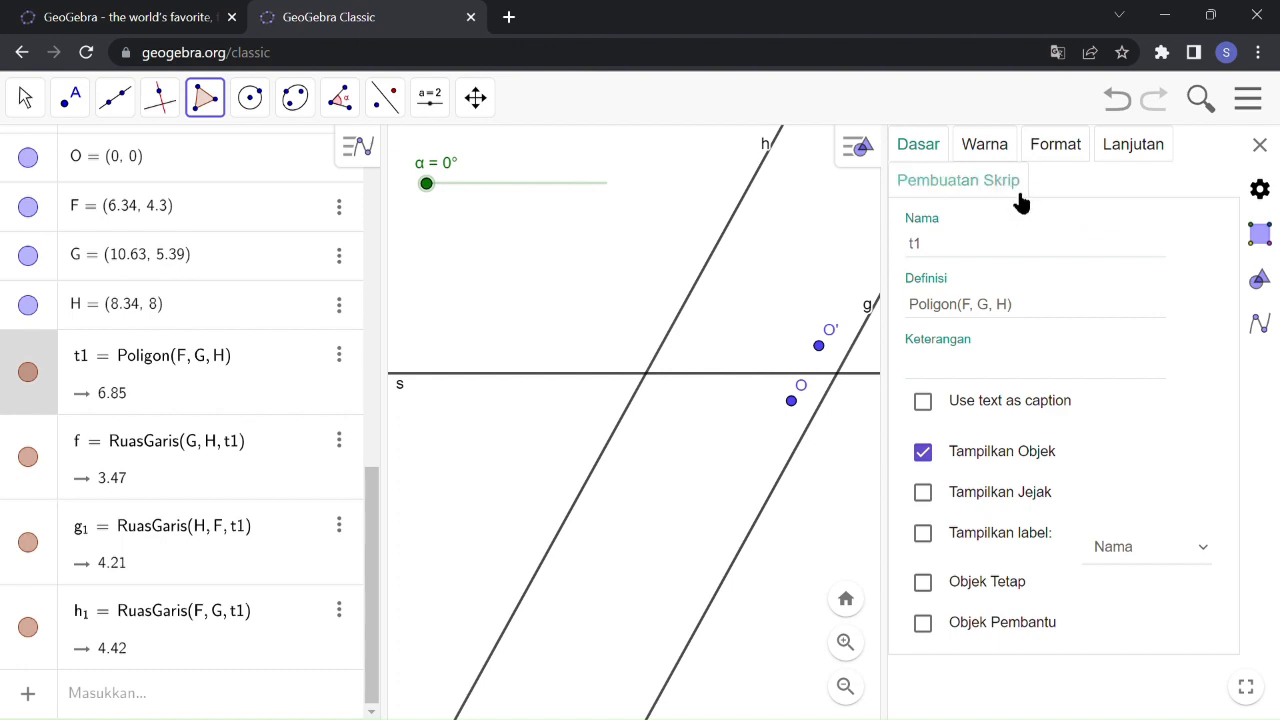
pyautogui.click(994, 147)
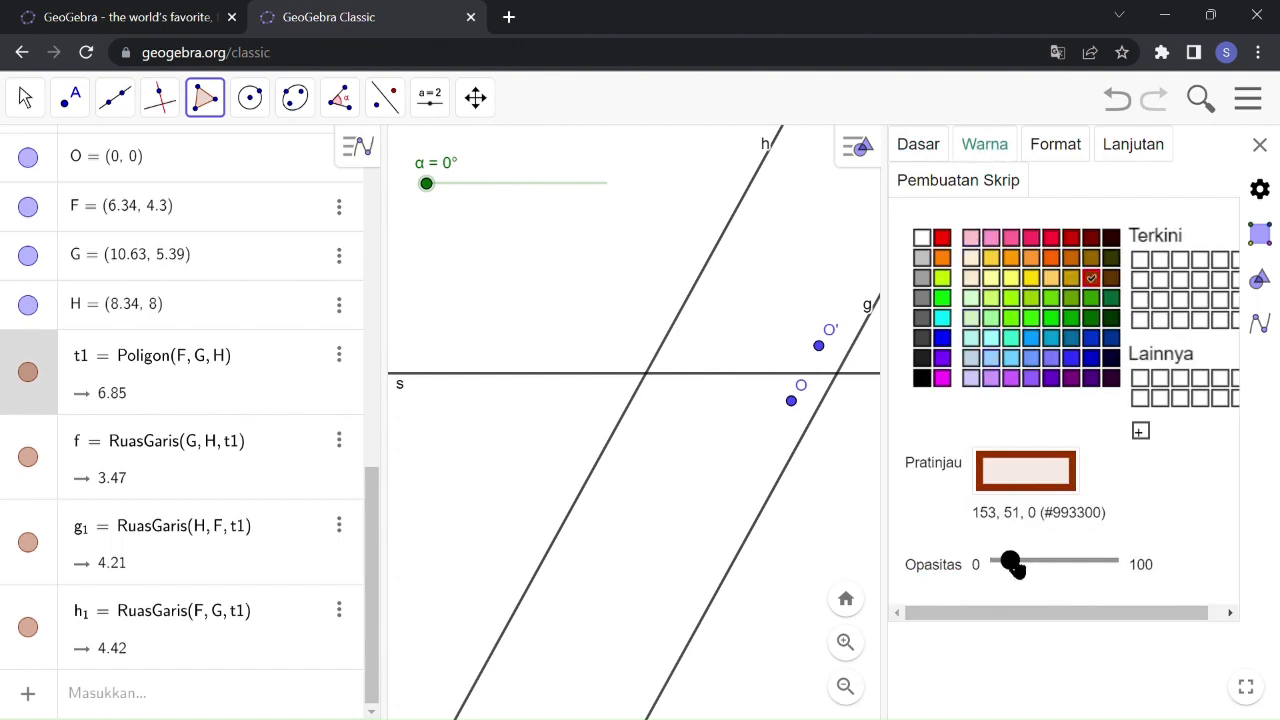
pyautogui.moveTo(1018, 566); pyautogui.dragTo(1118, 566)
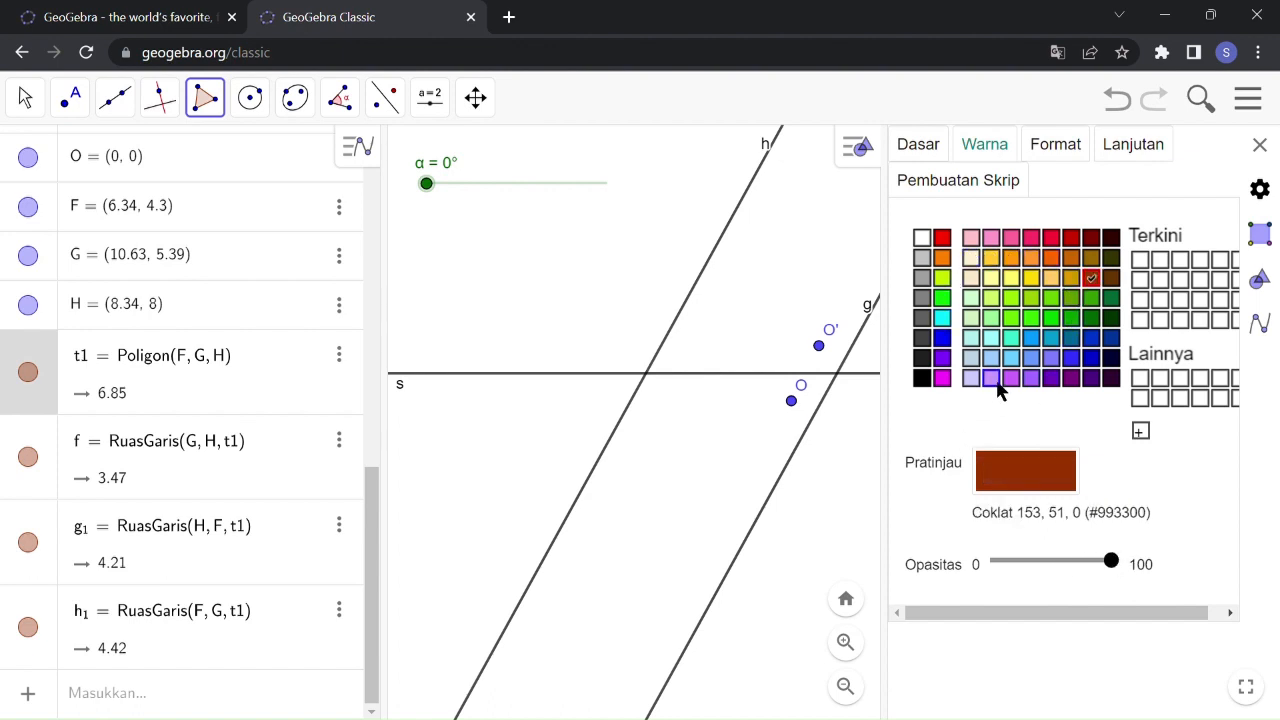
pyautogui.click(990, 240)
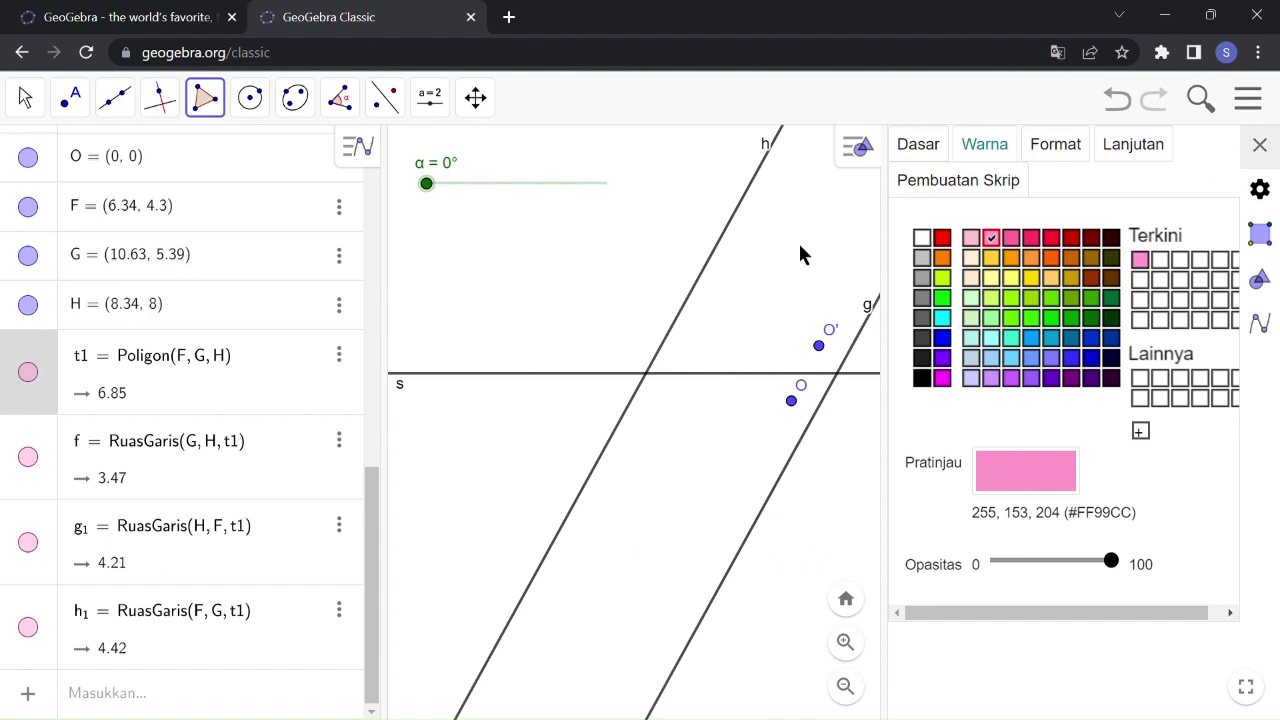
# Step: Switch to the Move tool and shift the drawing area to bring triangle FGH into view
pyautogui.click(26, 98)
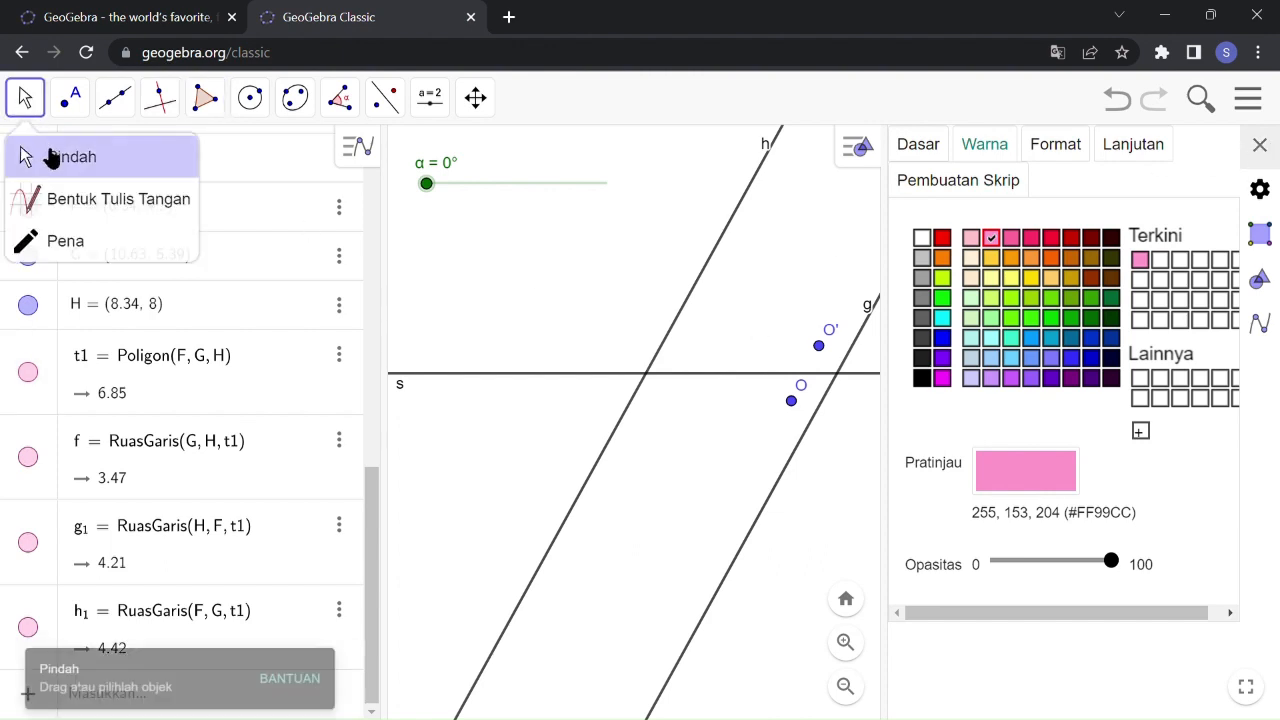
pyautogui.click(55, 157)
pyautogui.moveTo(716, 342); pyautogui.dragTo(486, 331)
pyautogui.moveTo(823, 346); pyautogui.dragTo(629, 512)
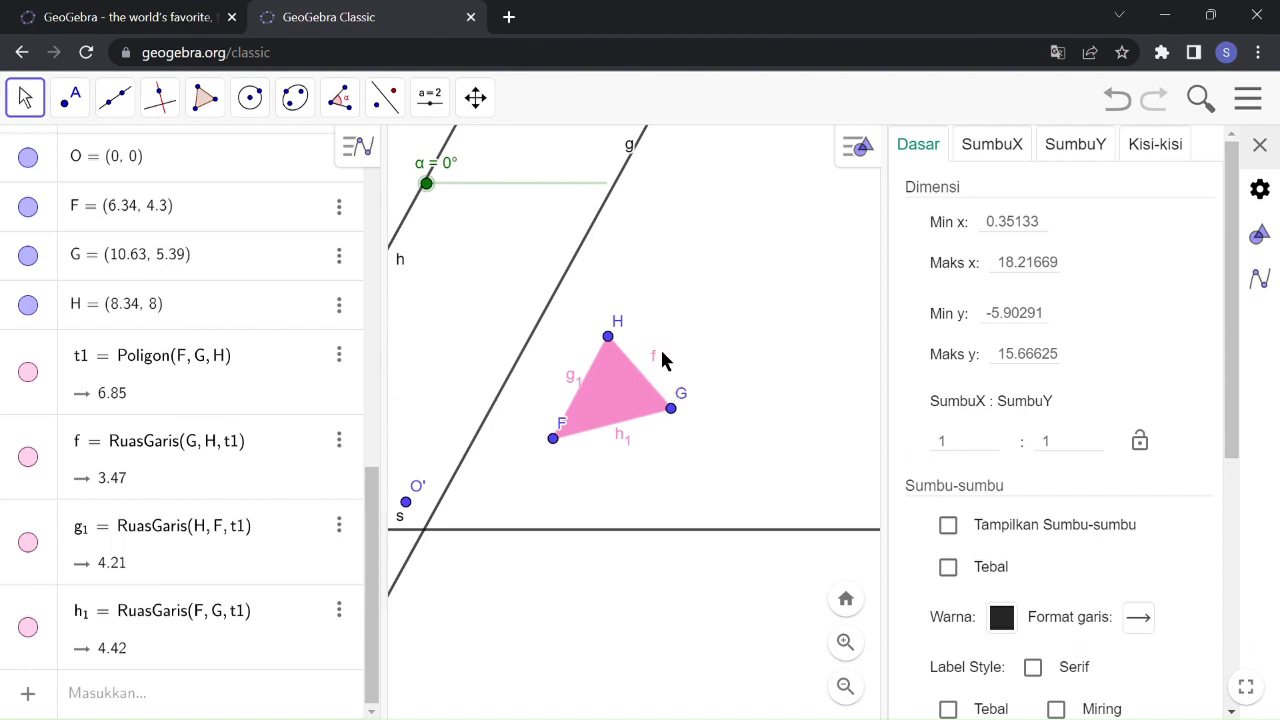
# Step: Hide the labels of triangle FGH's sides f, g₁ and h₁, and close the settings
pyautogui.click(55, 495)
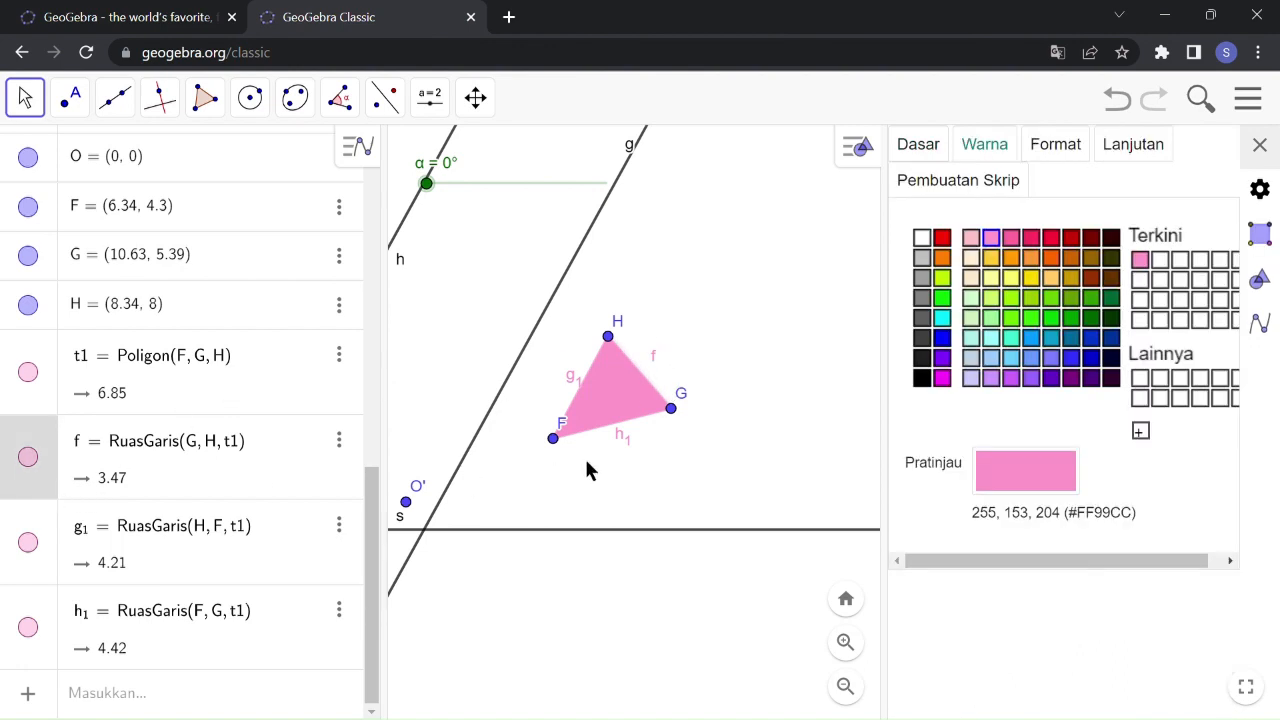
pyautogui.click(929, 146)
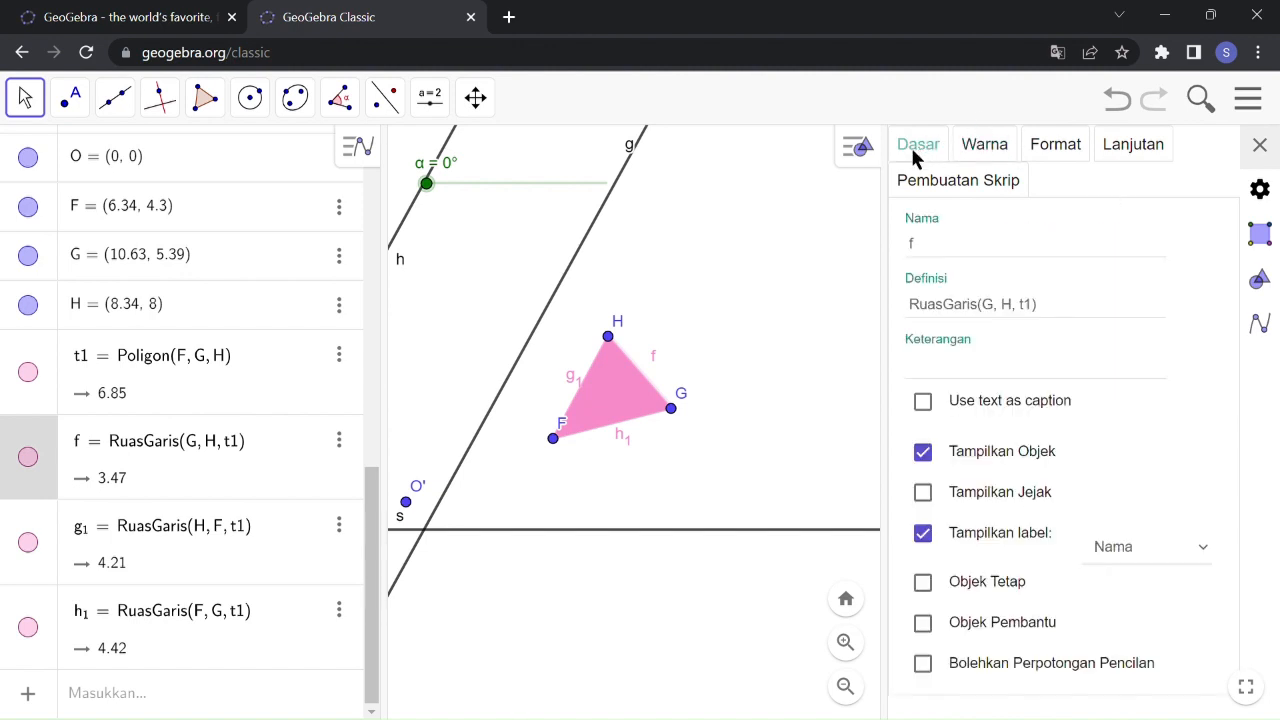
pyautogui.click(925, 537)
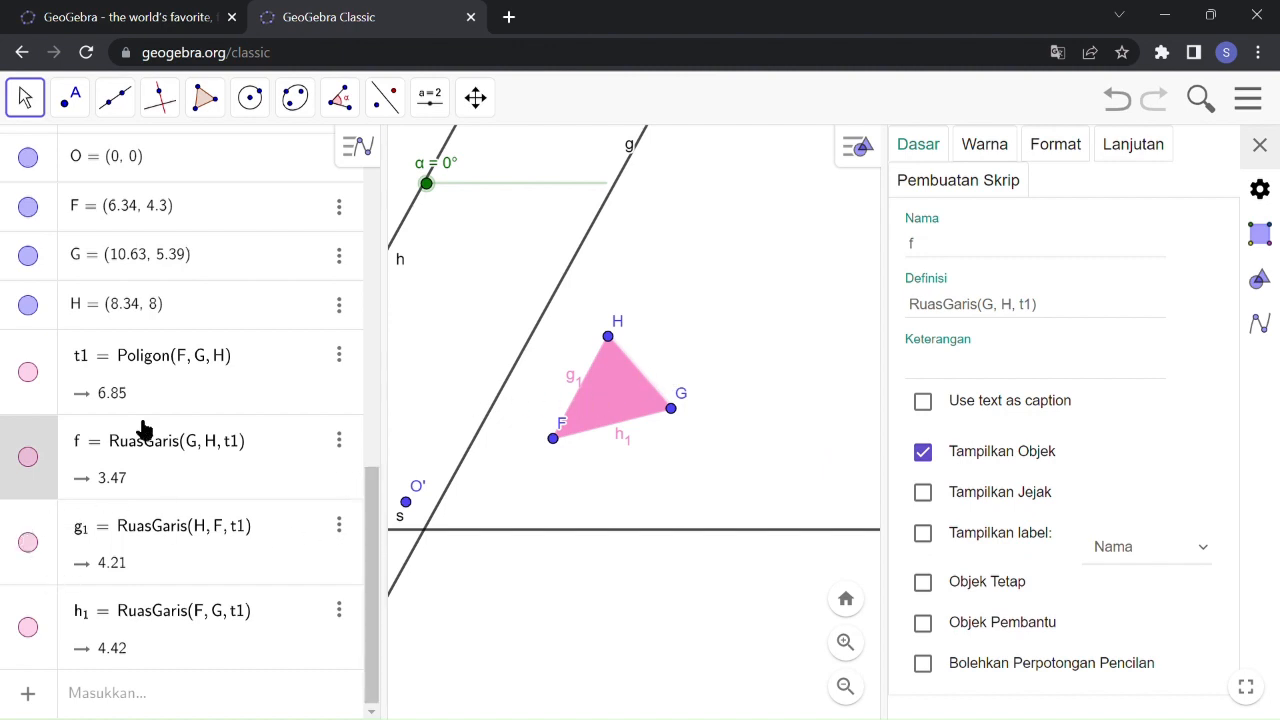
pyautogui.click(47, 548)
pyautogui.click(925, 533)
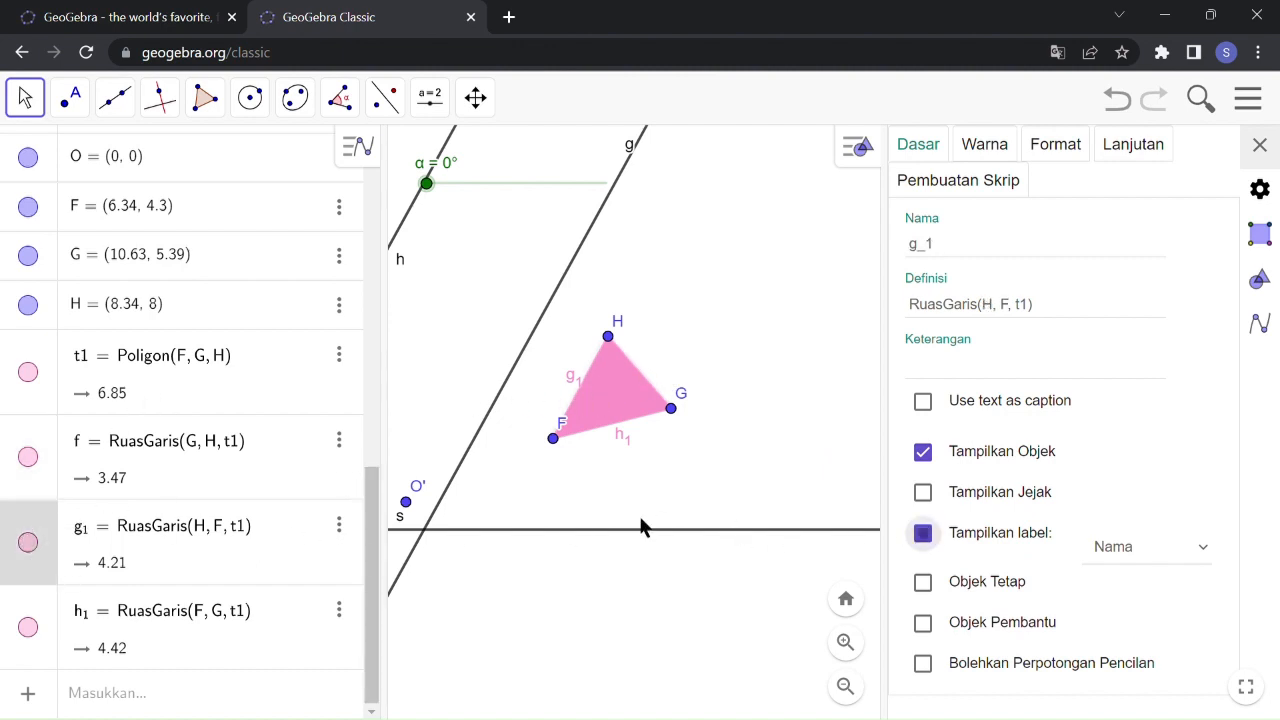
pyautogui.click(51, 610)
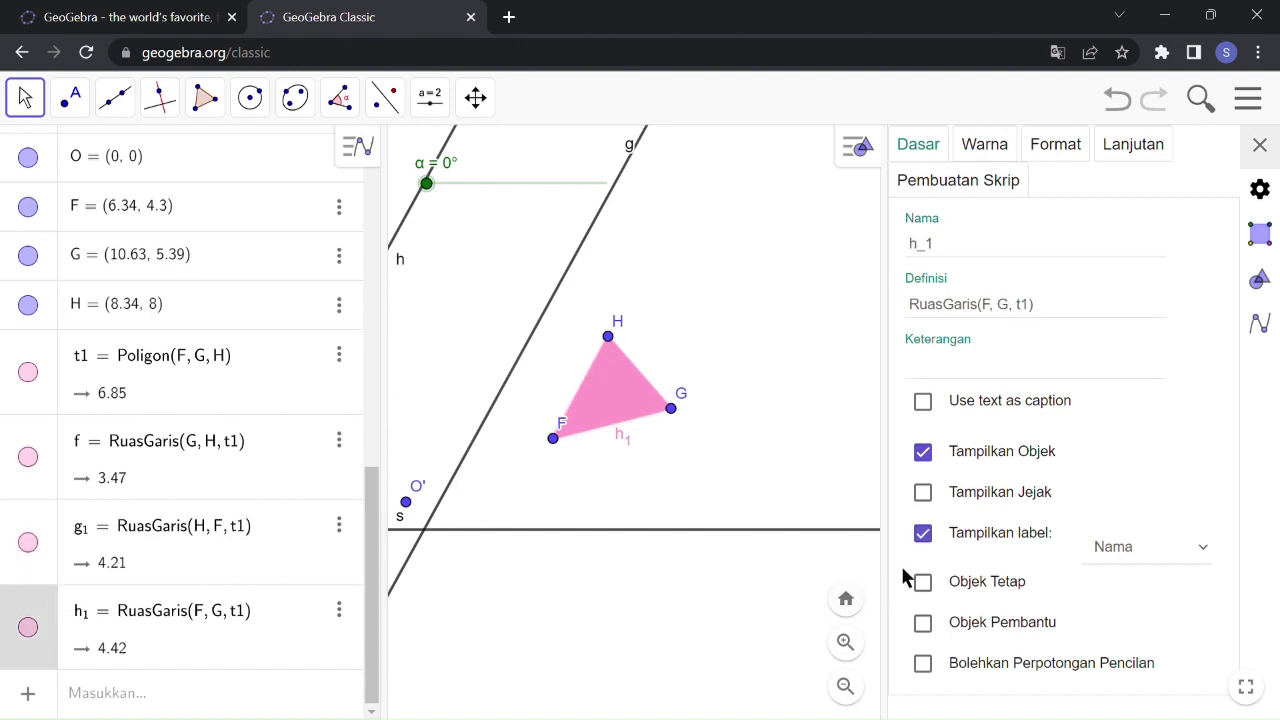
pyautogui.click(924, 533)
pyautogui.click(1260, 146)
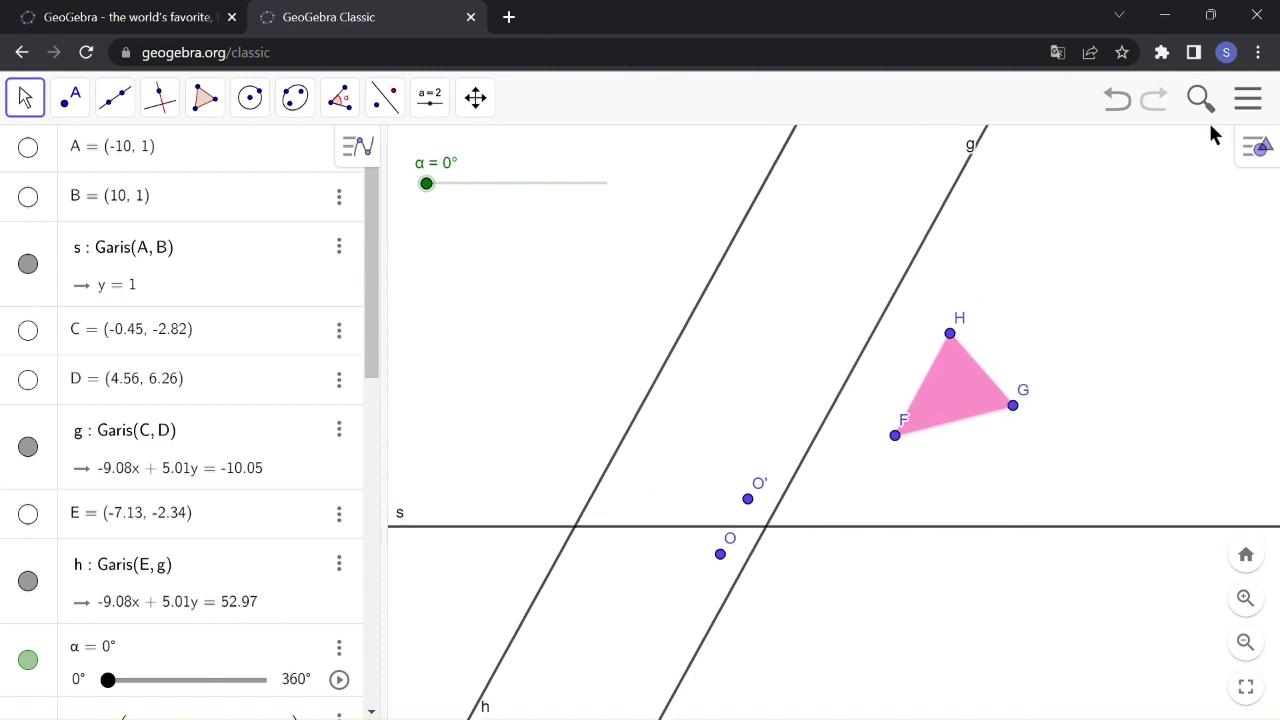
# Step: Define point F' as the matrix image of F with F' = PetakanMatriks(M, F)
pyautogui.scroll(-10, 158, 697)
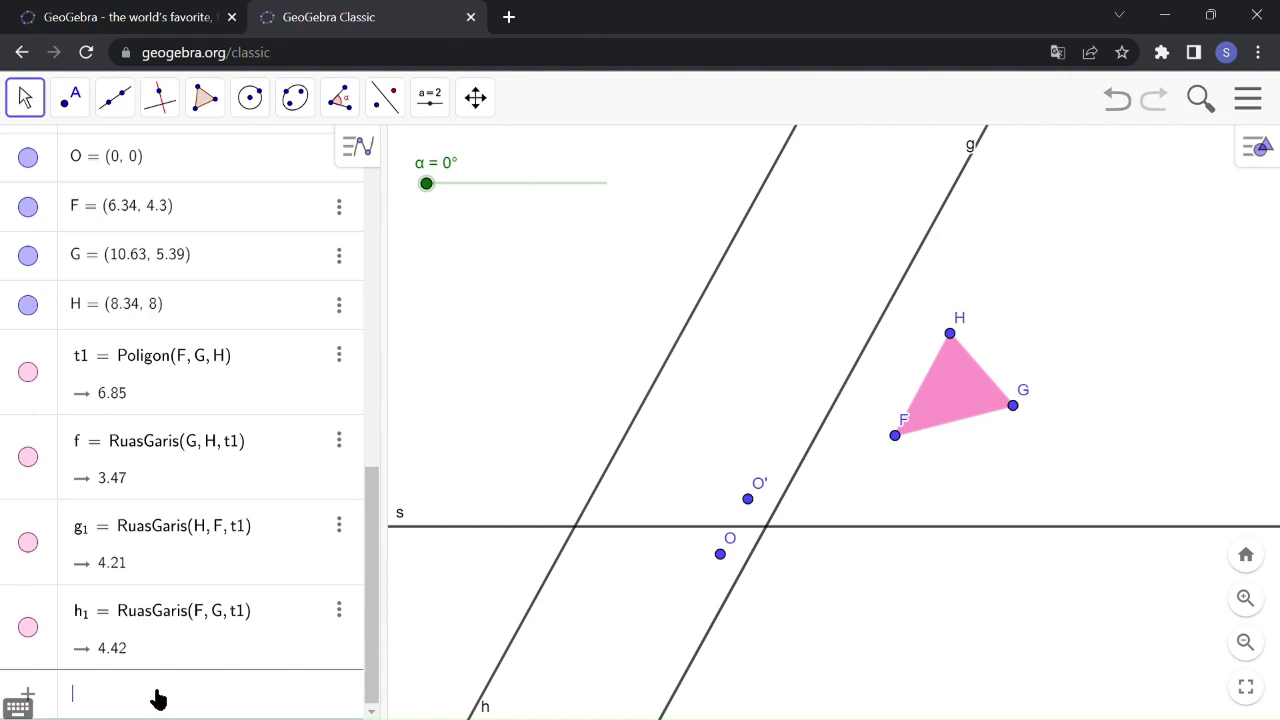
pyautogui.write("F' =")
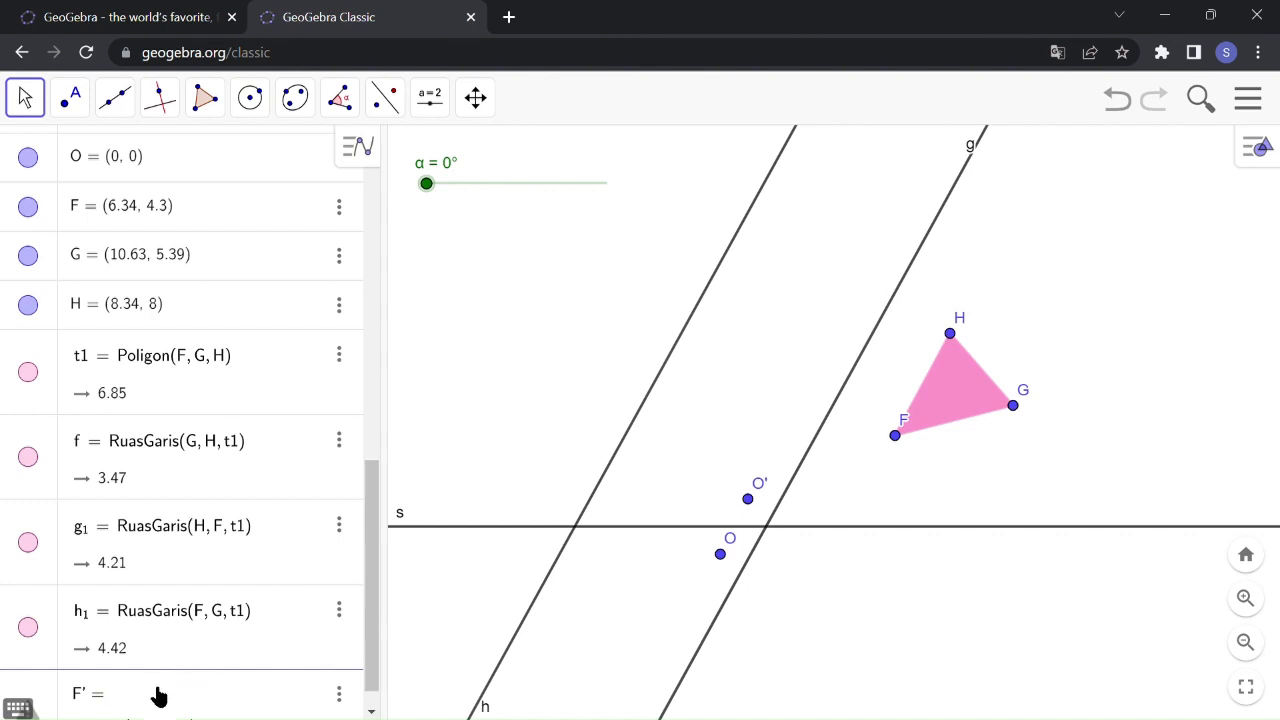
pyautogui.write('Peta')
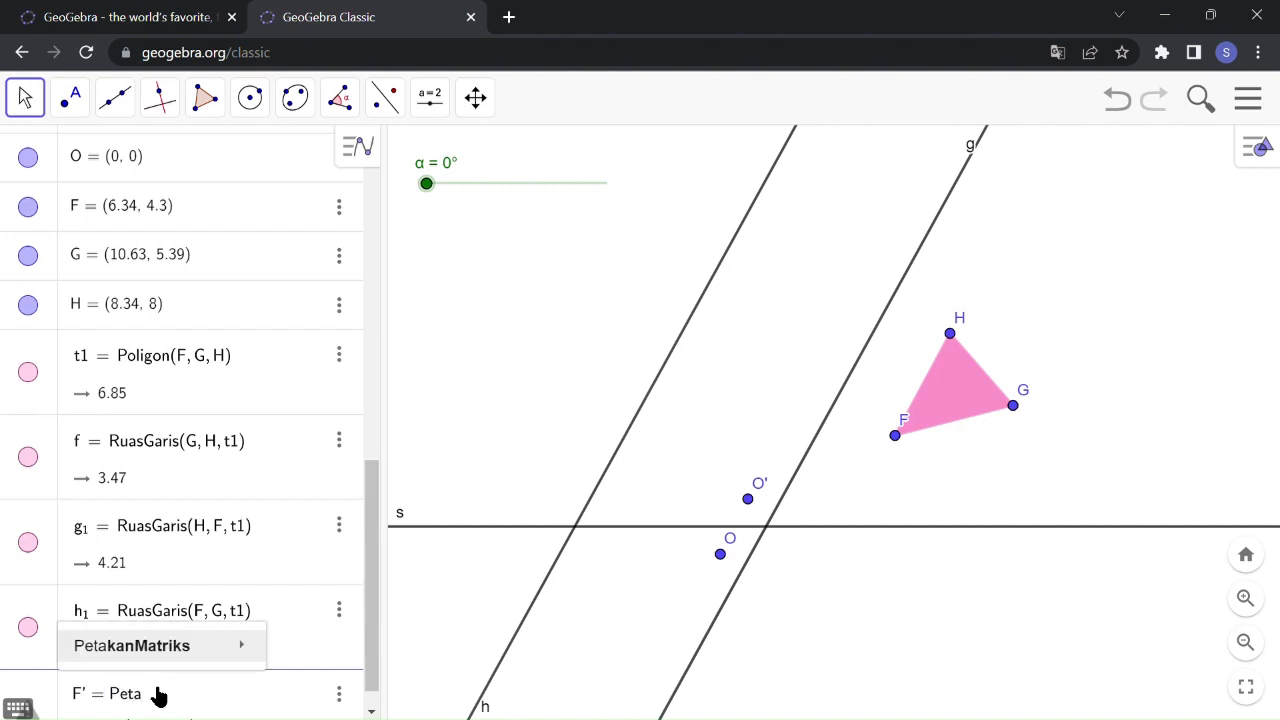
pyautogui.moveTo(187, 670)
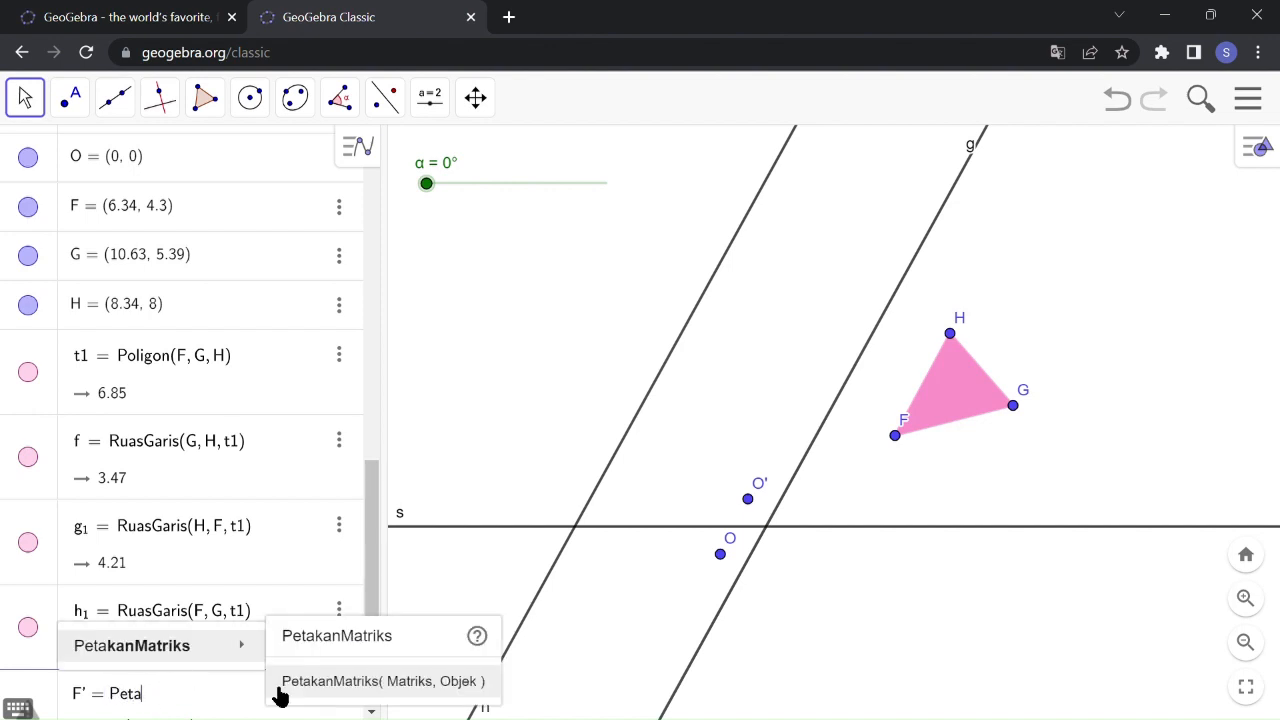
pyautogui.click(298, 688)
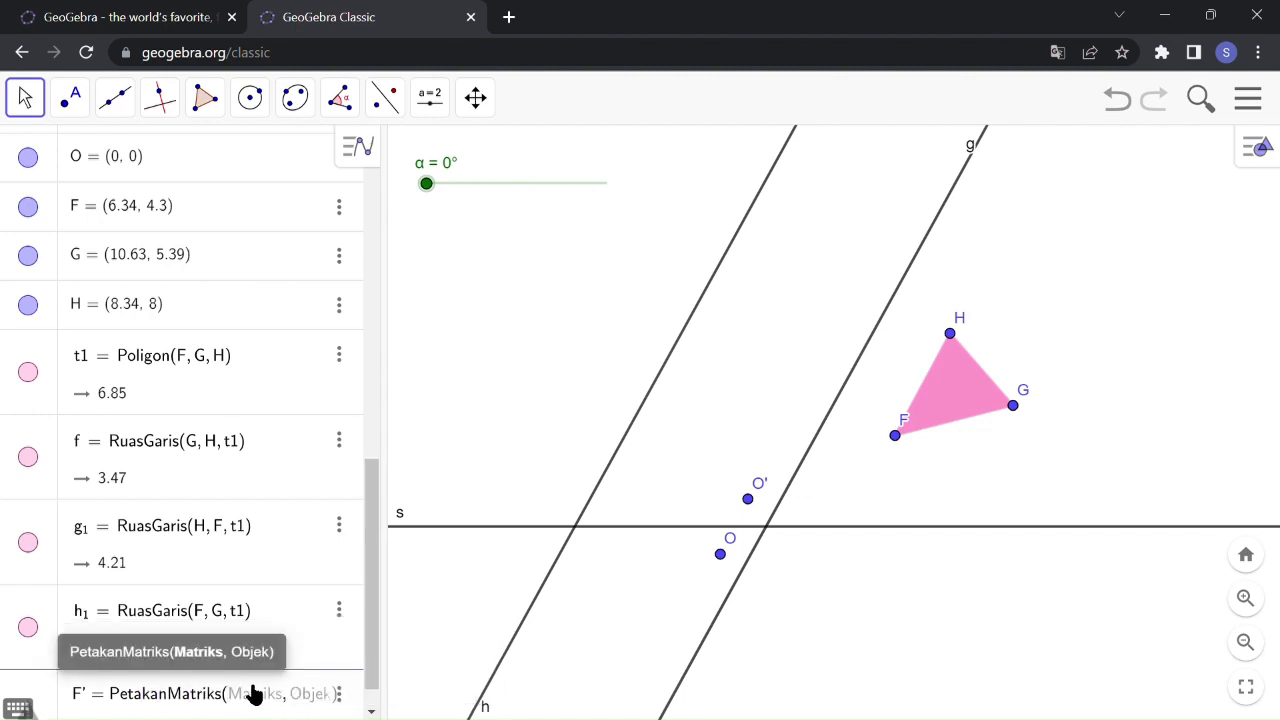
pyautogui.write('M')
pyautogui.click(251, 687)
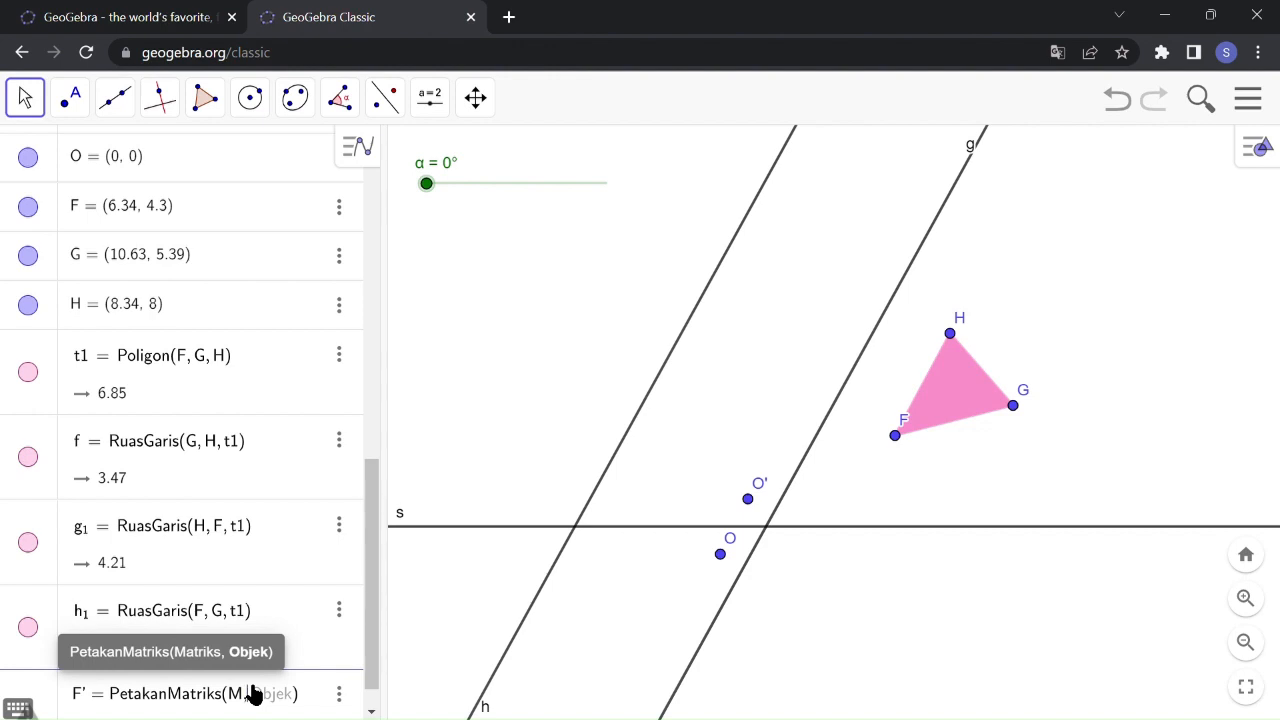
pyautogui.write('F')
pyautogui.press('Right')
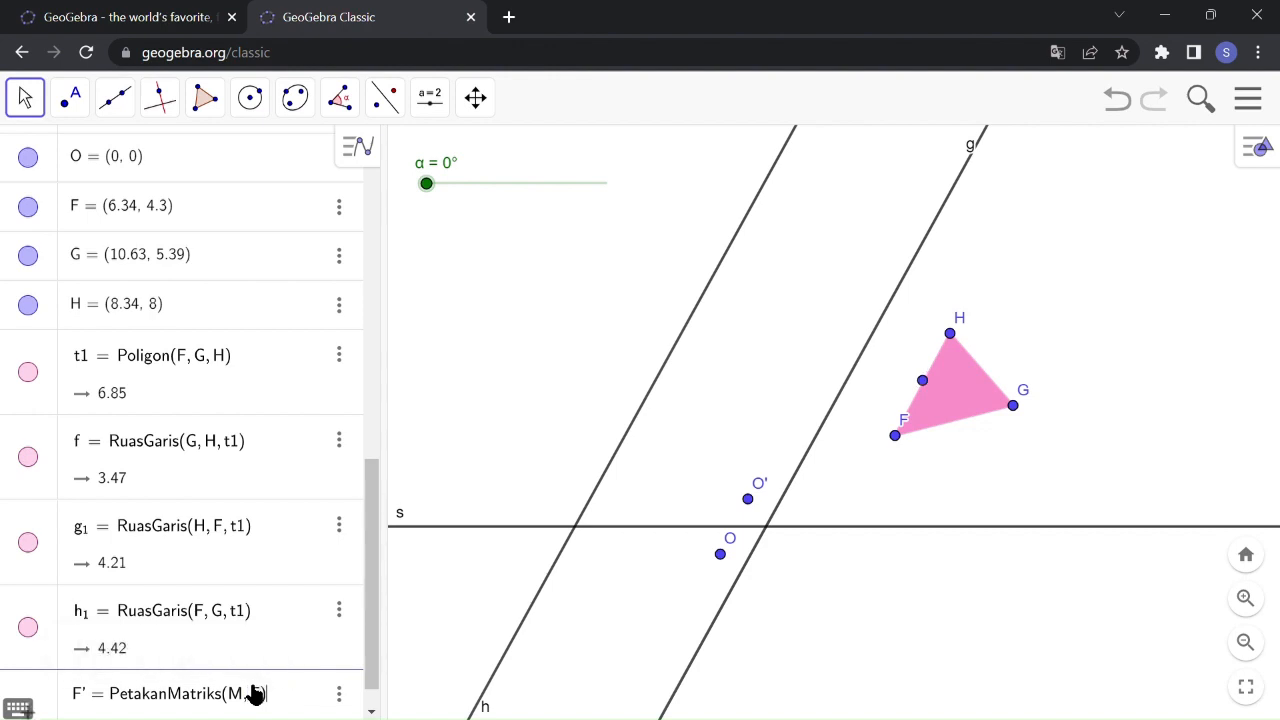
pyautogui.press('Return')
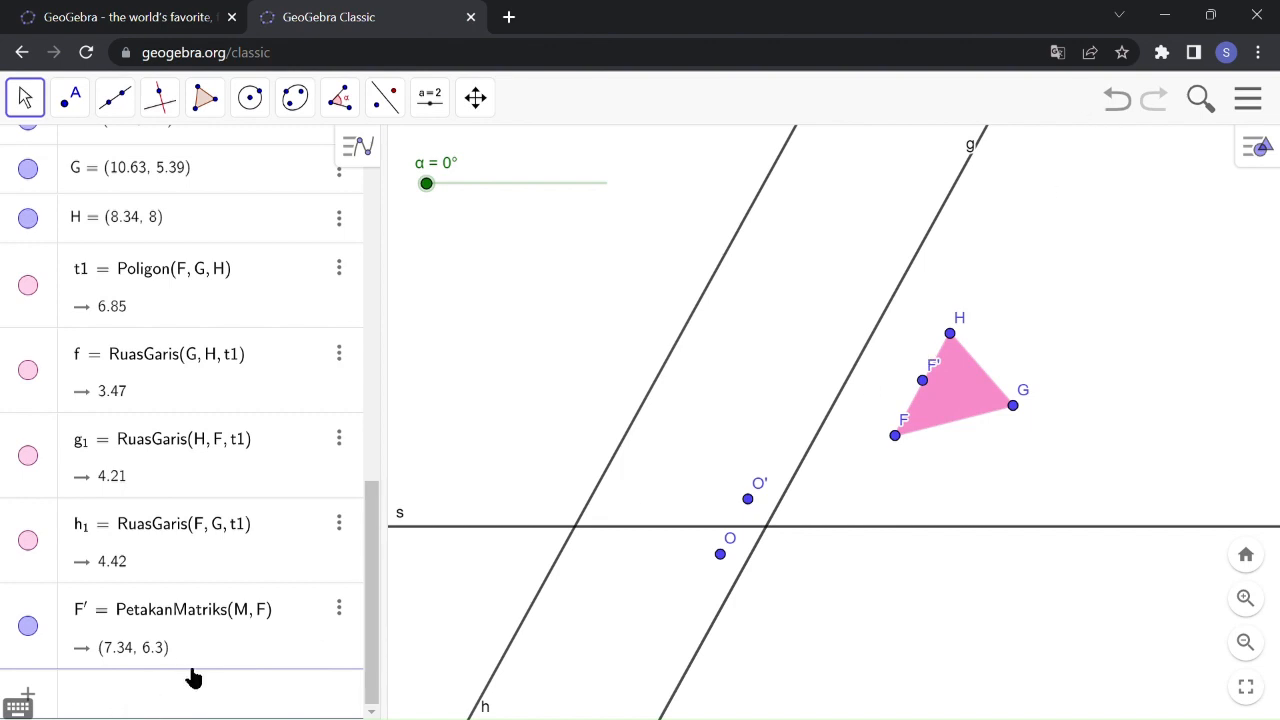
# Step: Define point G' as the matrix image of G with G' = PetakanMatriks(M, G)
pyautogui.write('G')
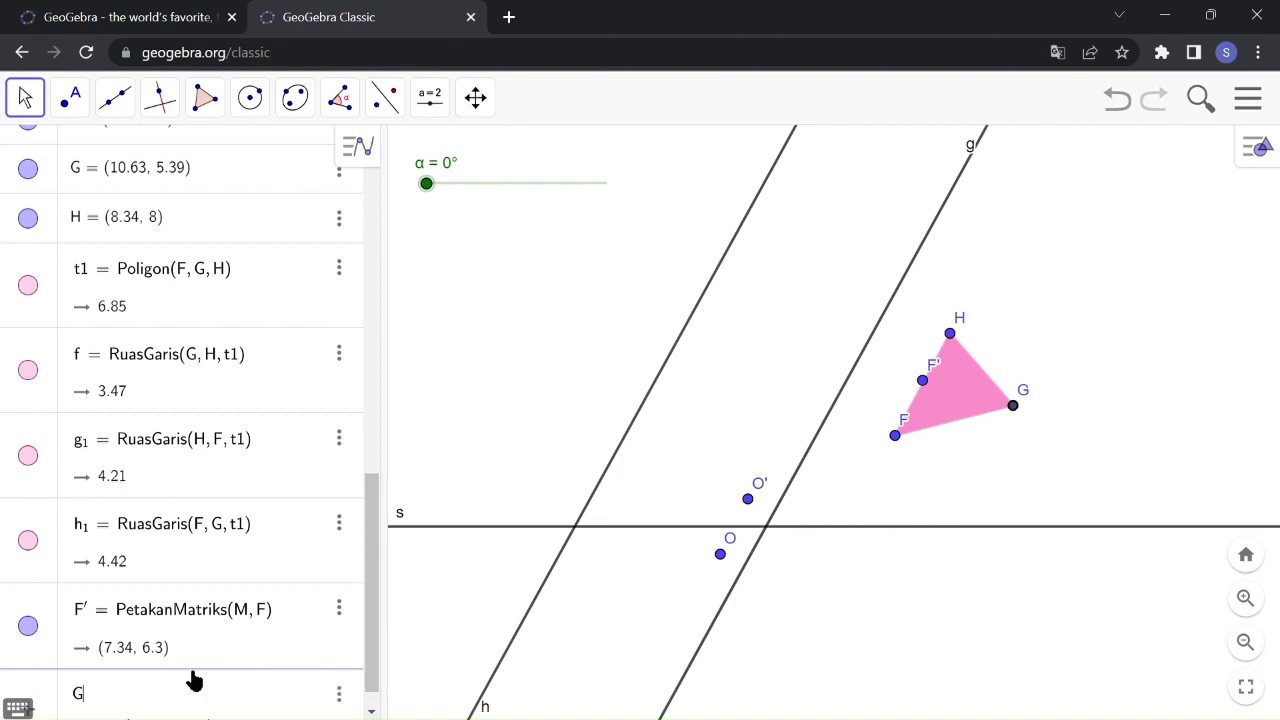
pyautogui.write("' = Petakan")
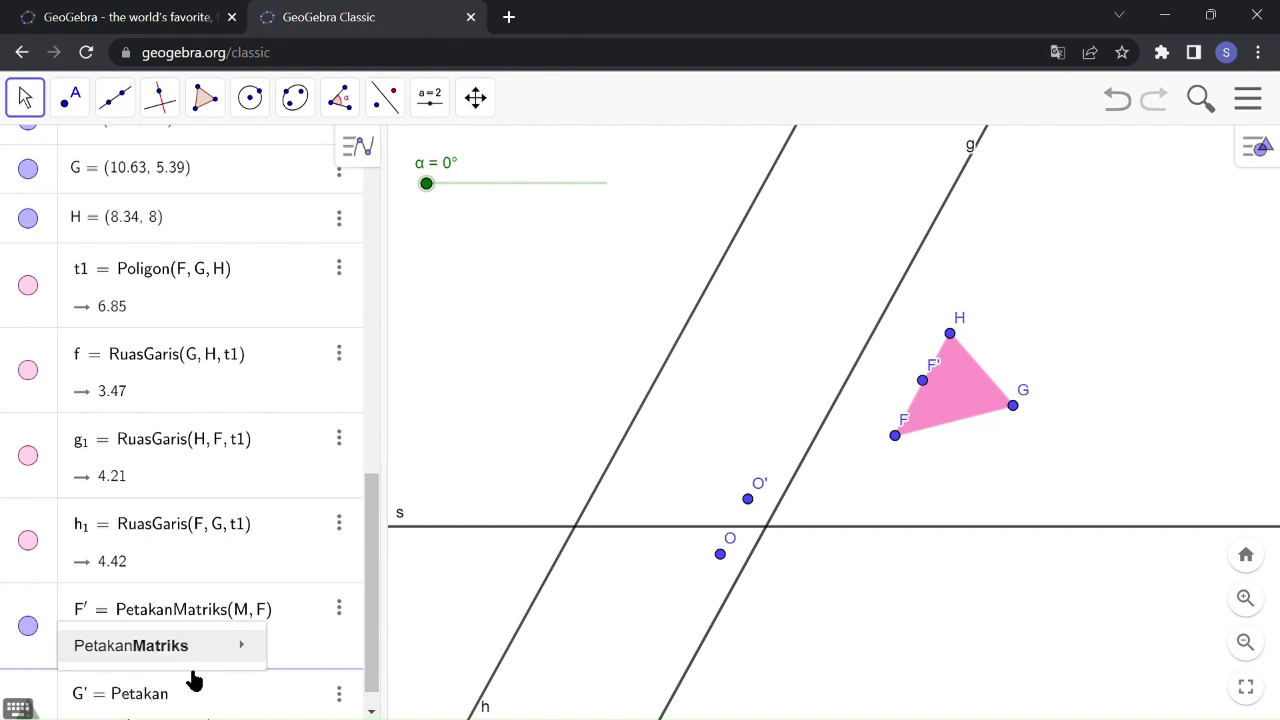
pyautogui.press('Right')
pyautogui.press('Return')
pyautogui.write('M, ')
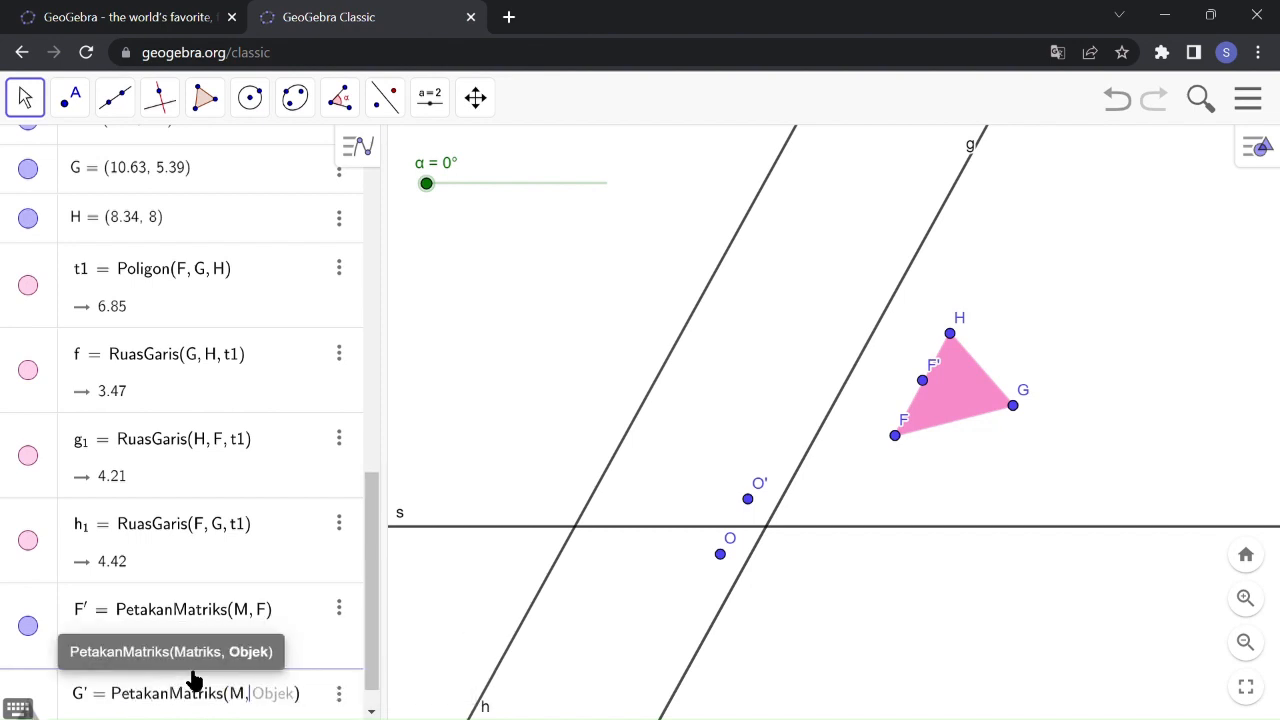
pyautogui.write('G')
pyautogui.press('Return')
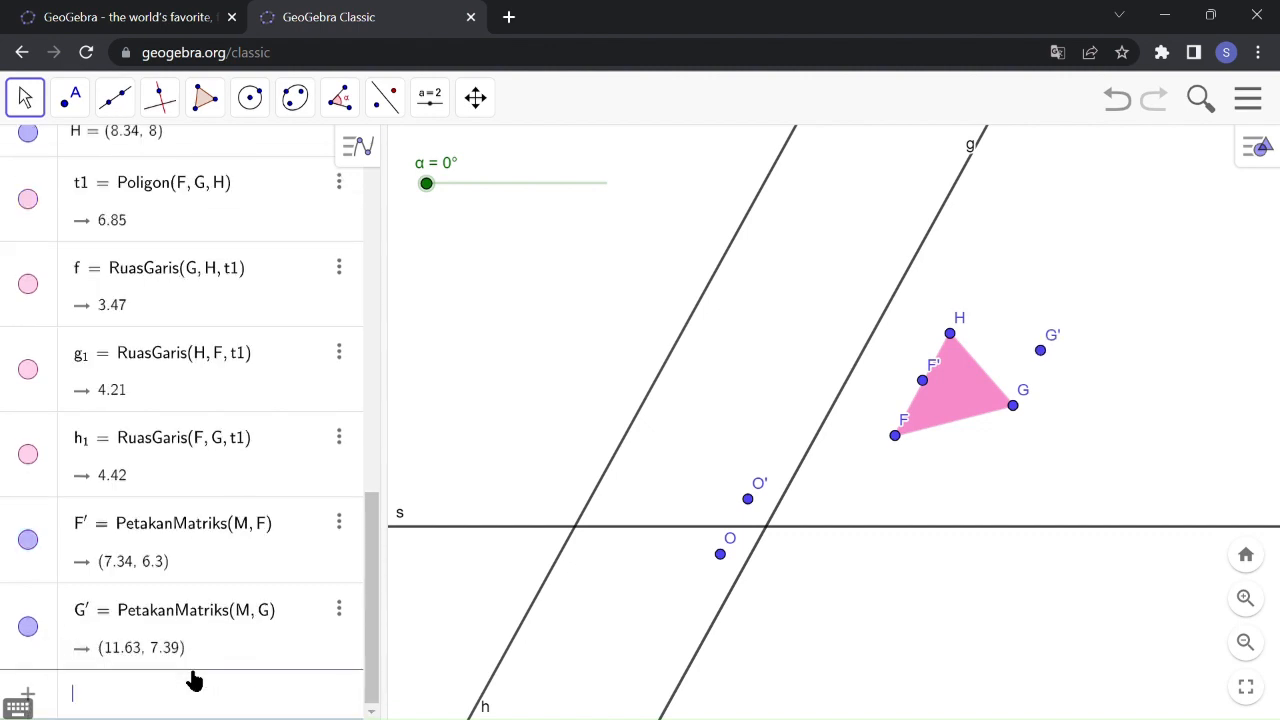
# Step: Define point H' as the matrix image of H with H' = PetakanMatriks(M, H)
pyautogui.write("H' = ")
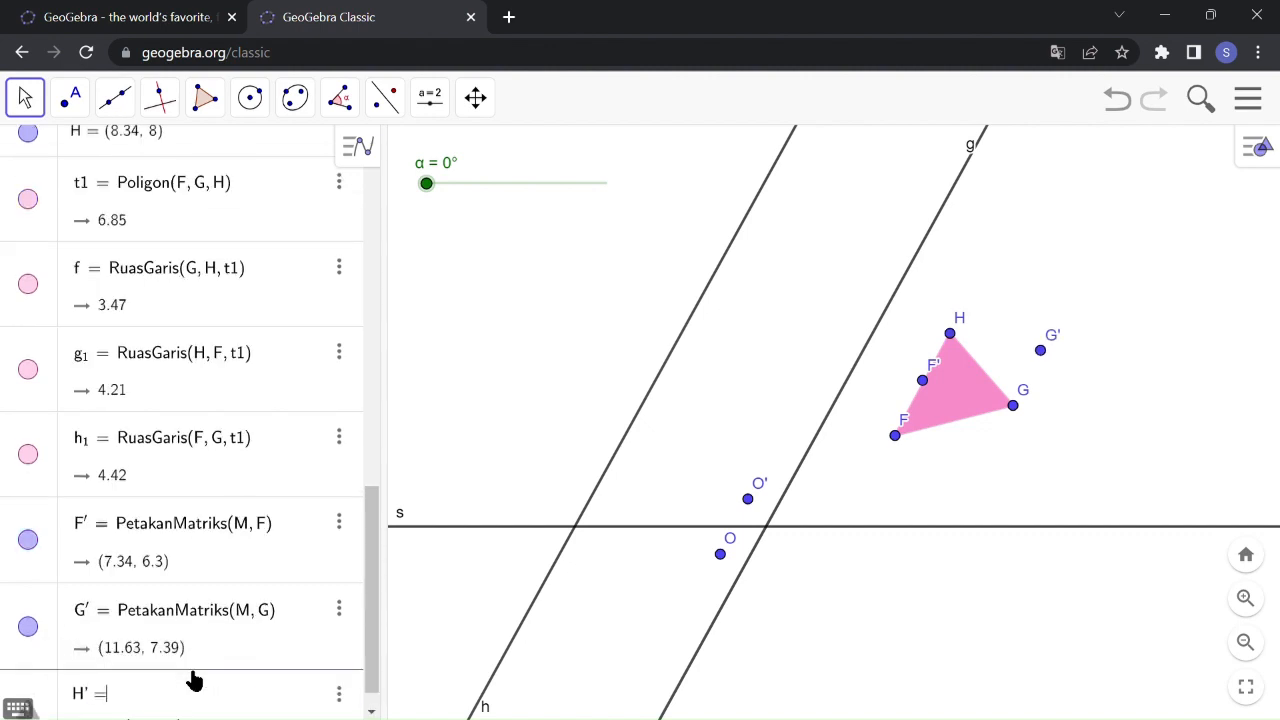
pyautogui.write('Petaka')
pyautogui.press('Down')
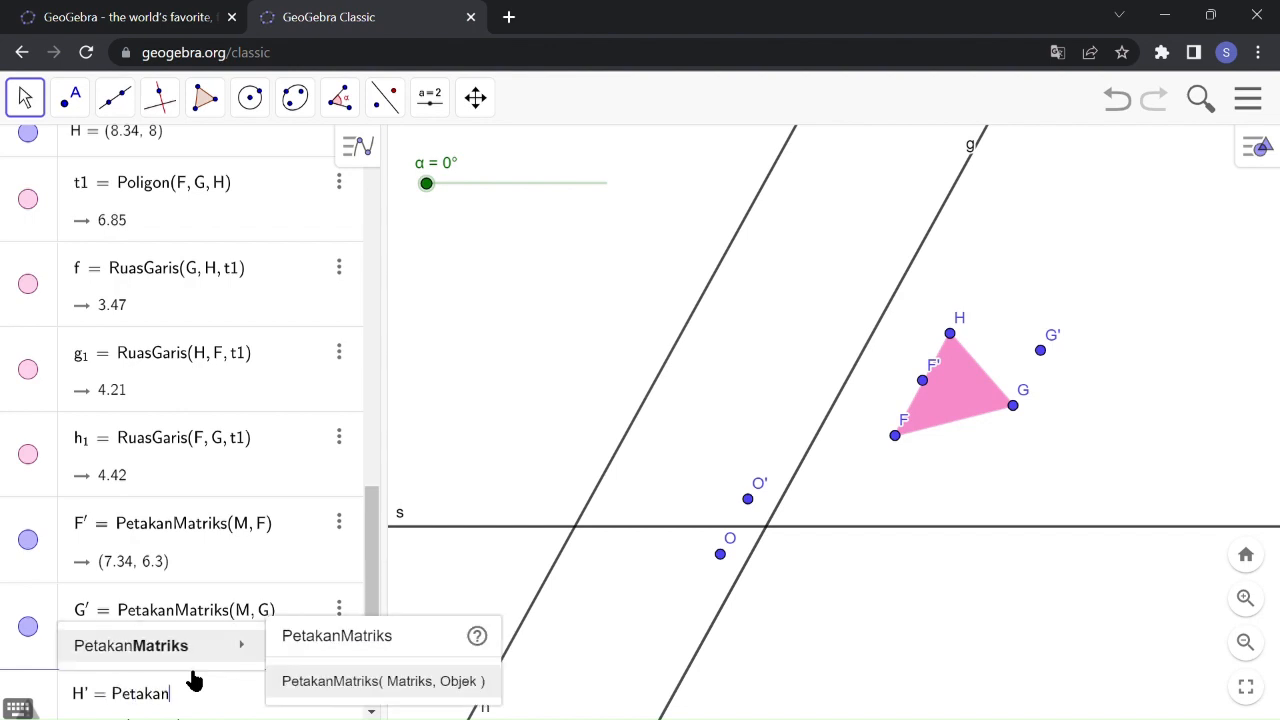
pyautogui.press('Return')
pyautogui.write('M, ')
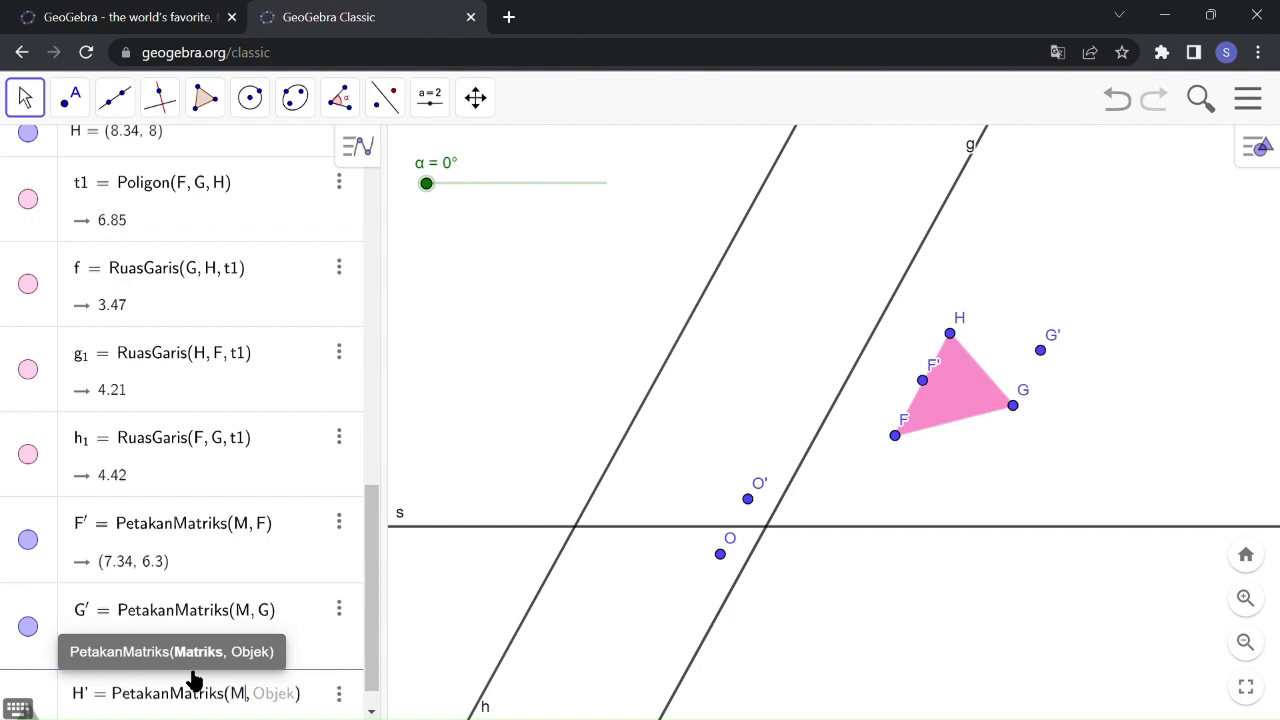
pyautogui.write('H')
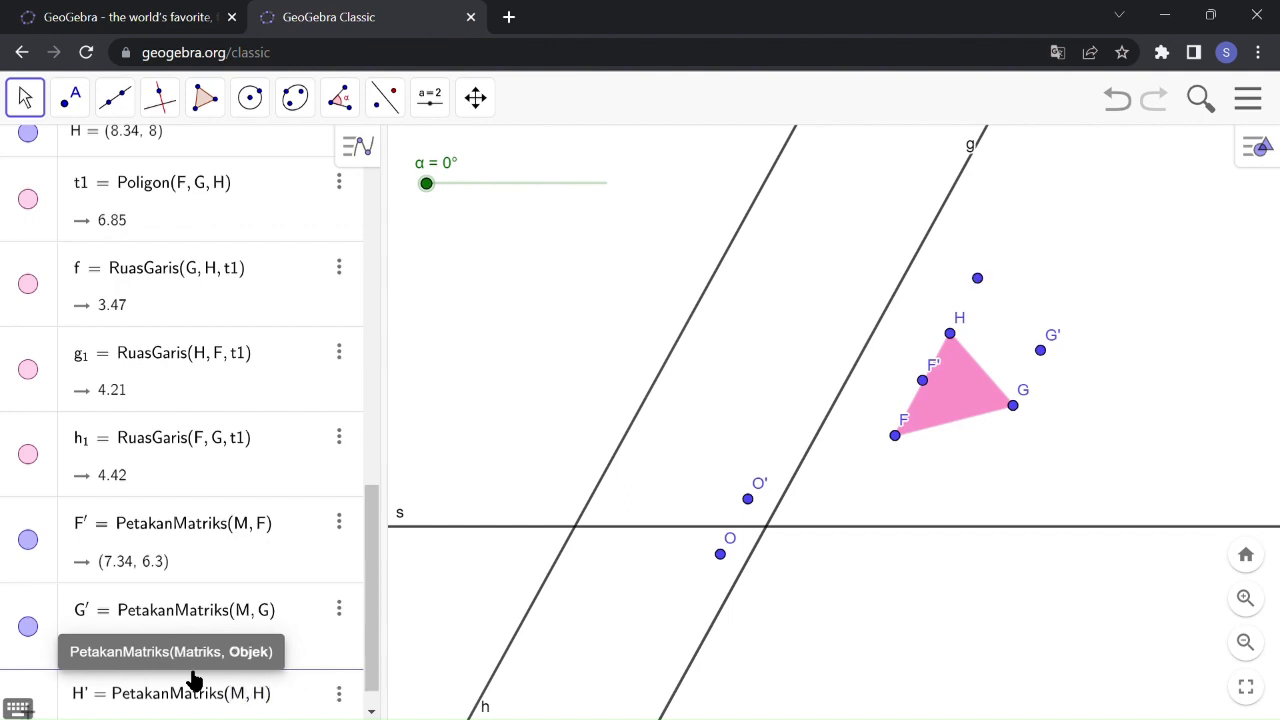
pyautogui.press('Return')
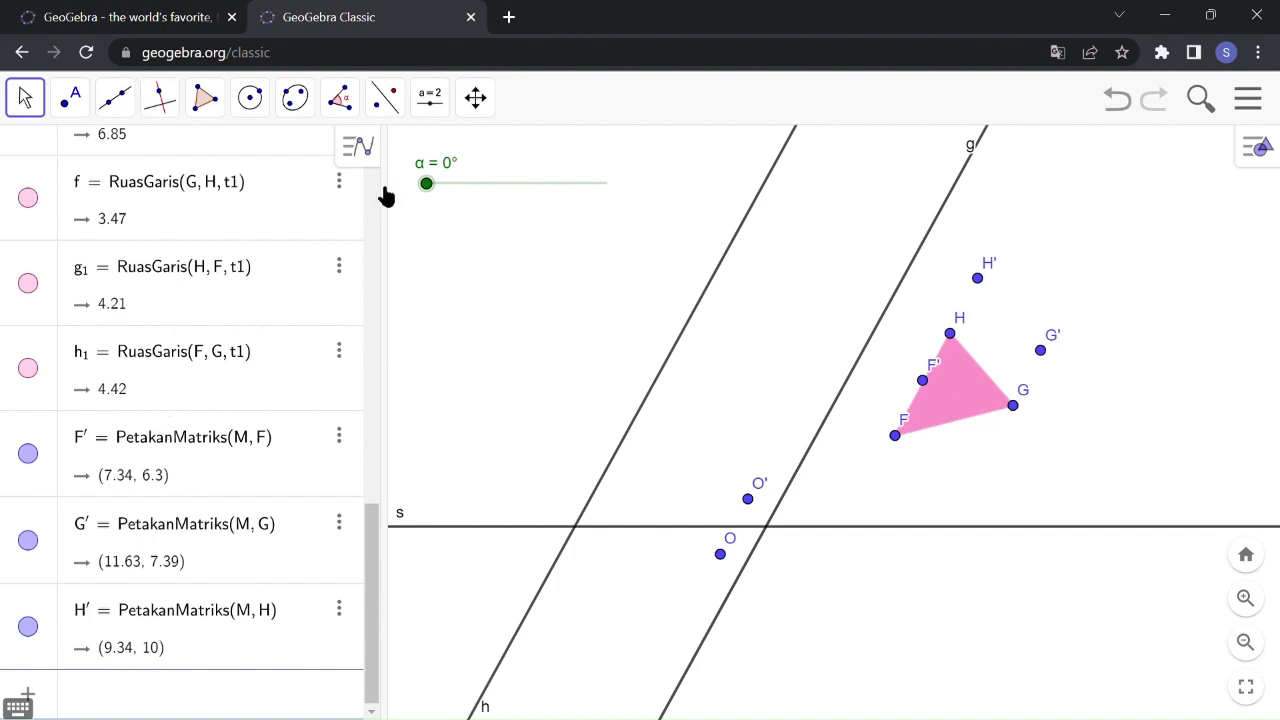
# Step: Draw a triangle with the Polygon tool through the image points F', G' and H'
pyautogui.click(205, 100)
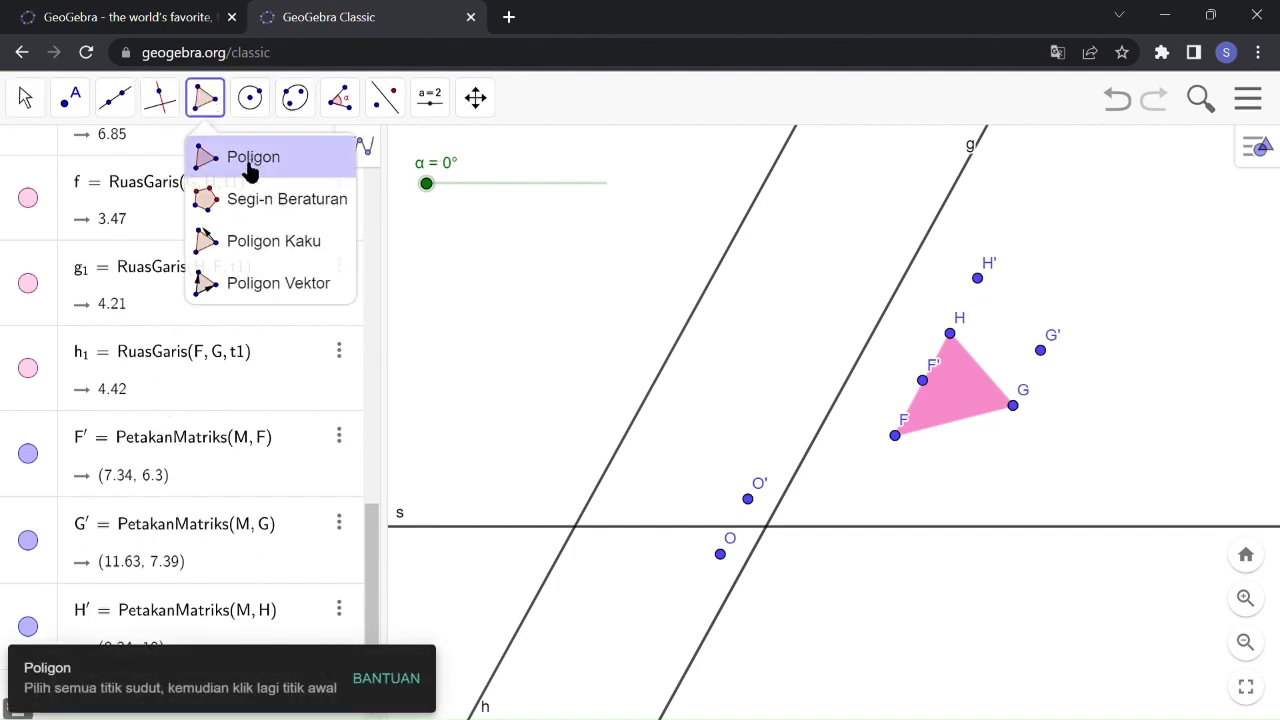
pyautogui.click(250, 170)
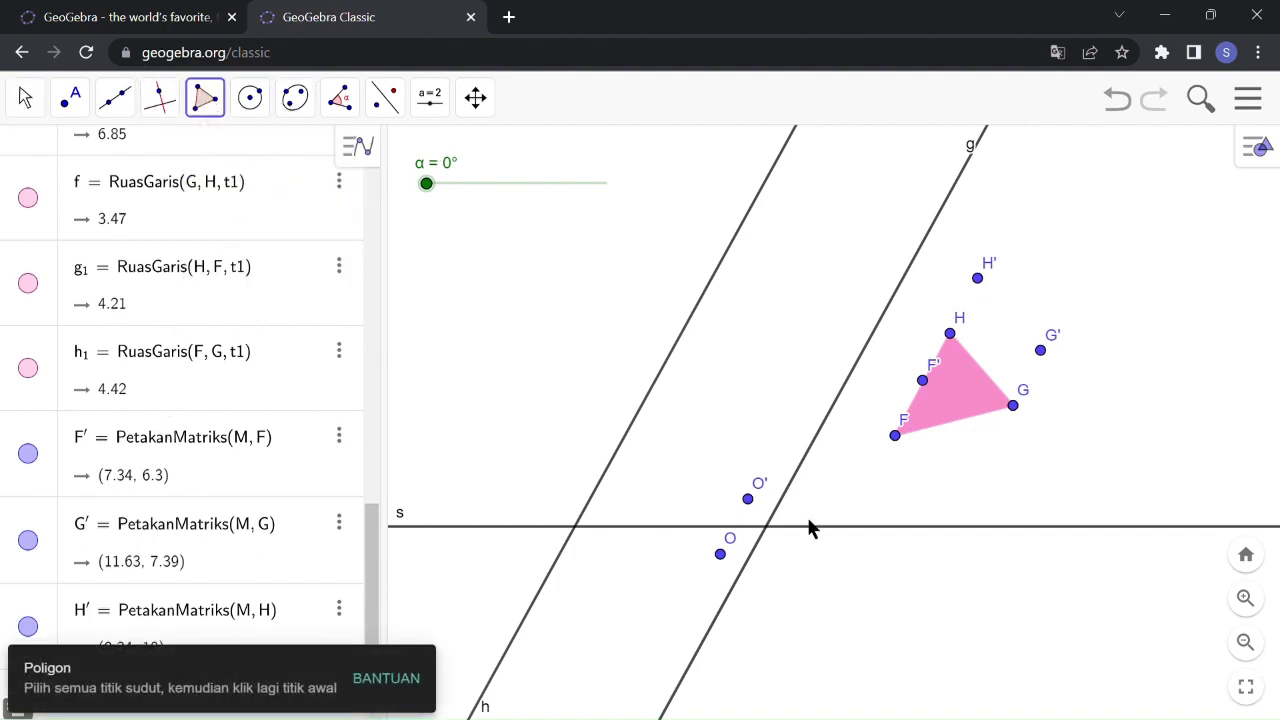
pyautogui.click(923, 381)
pyautogui.click(1040, 350)
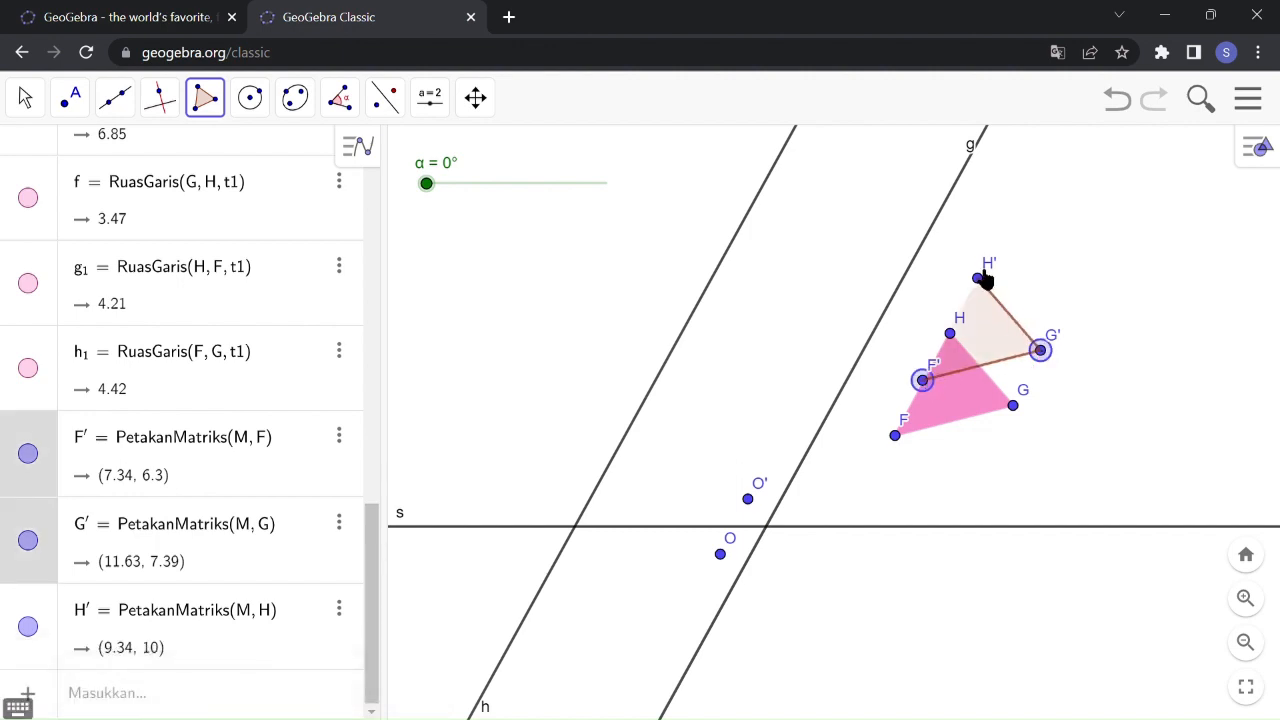
pyautogui.click(979, 279)
pyautogui.click(923, 381)
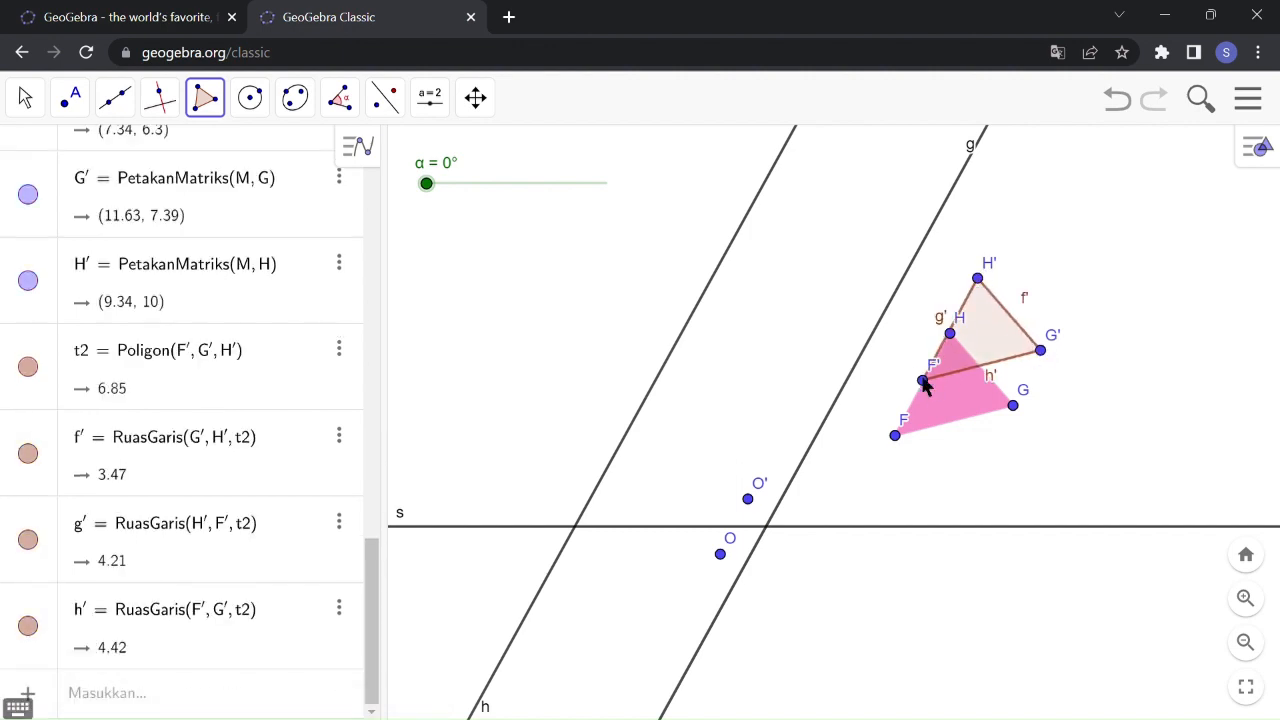
# Step: Set the colour of image triangle t2 to light pink (255, 192, 203)
pyautogui.click(340, 351)
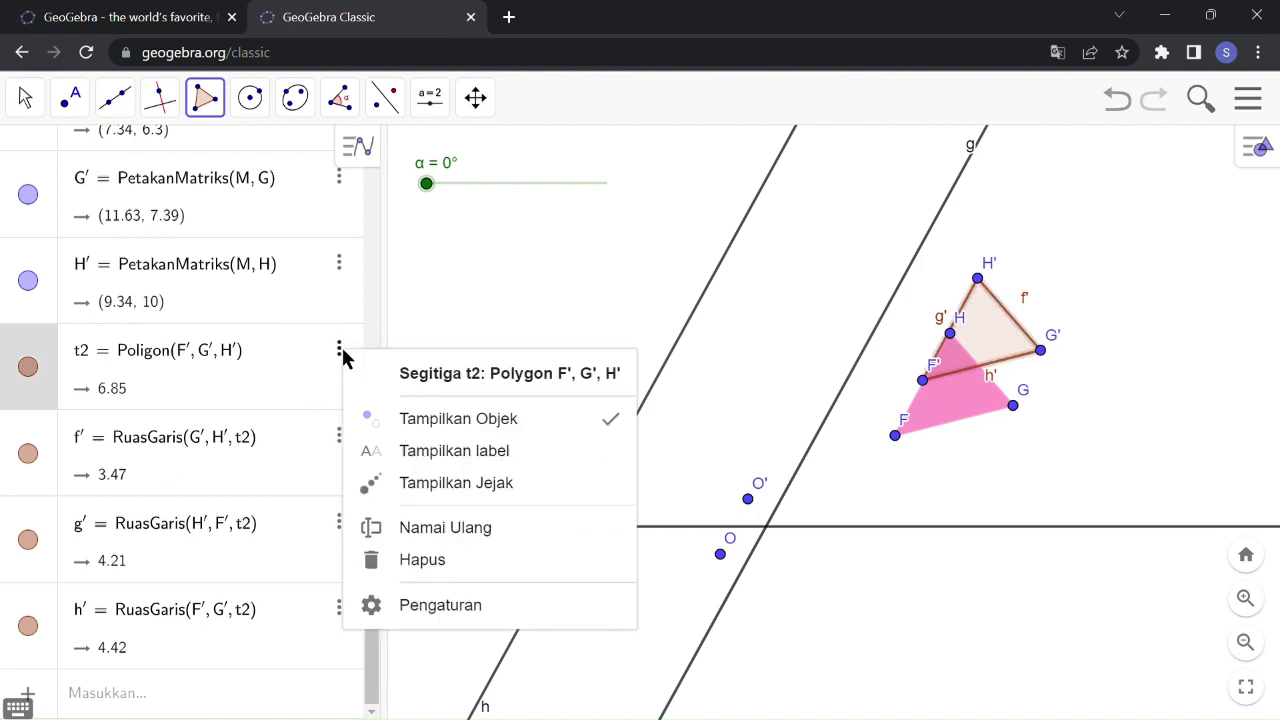
pyautogui.click(391, 612)
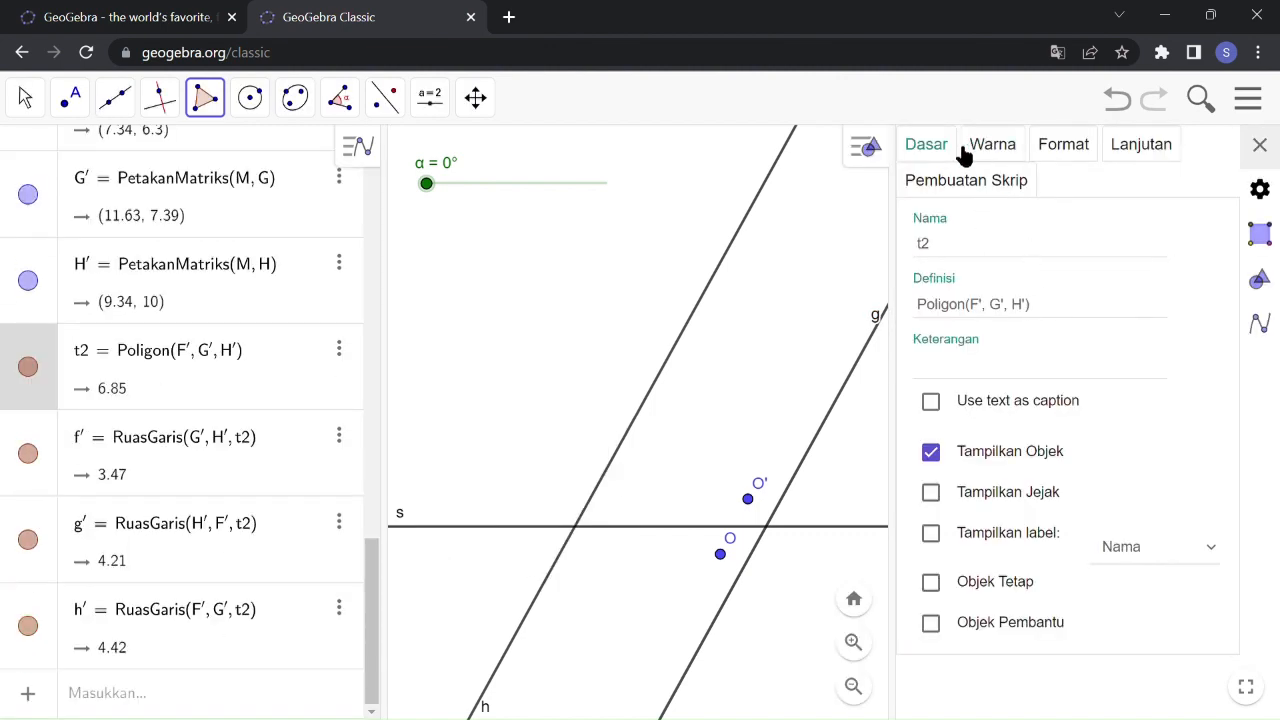
pyautogui.click(25, 97)
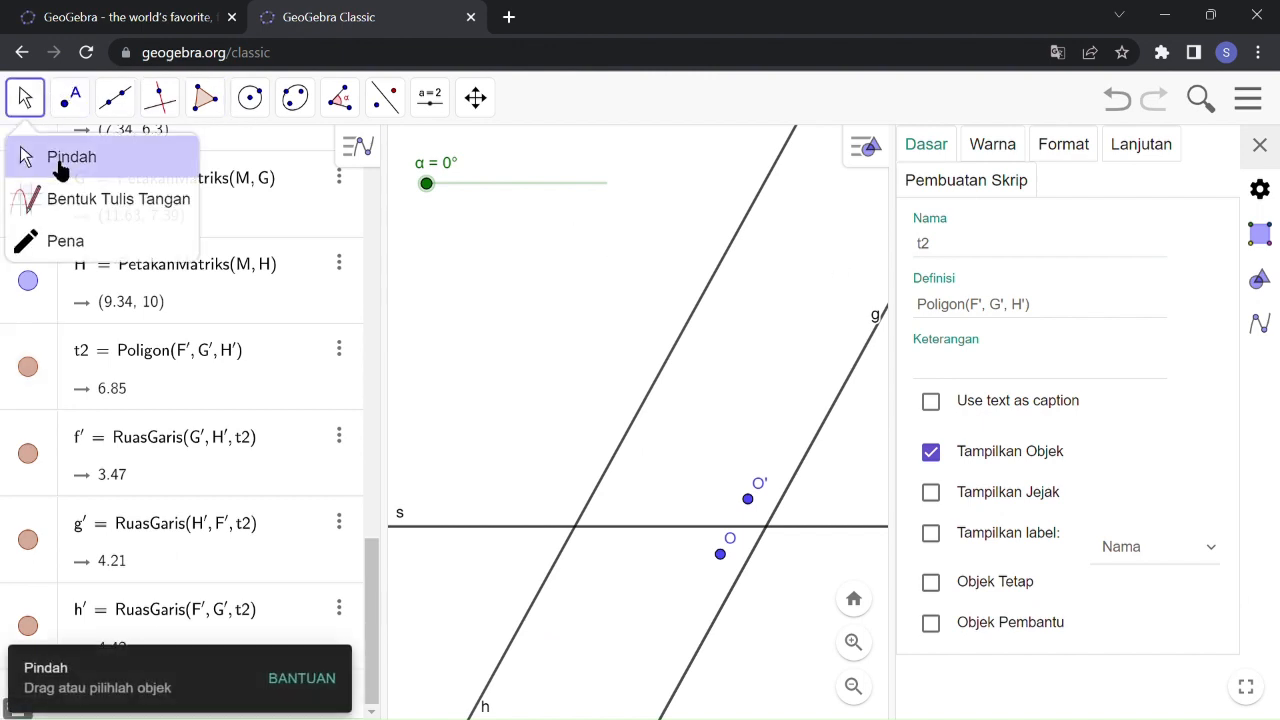
pyautogui.moveTo(745, 282); pyautogui.dragTo(563, 313)
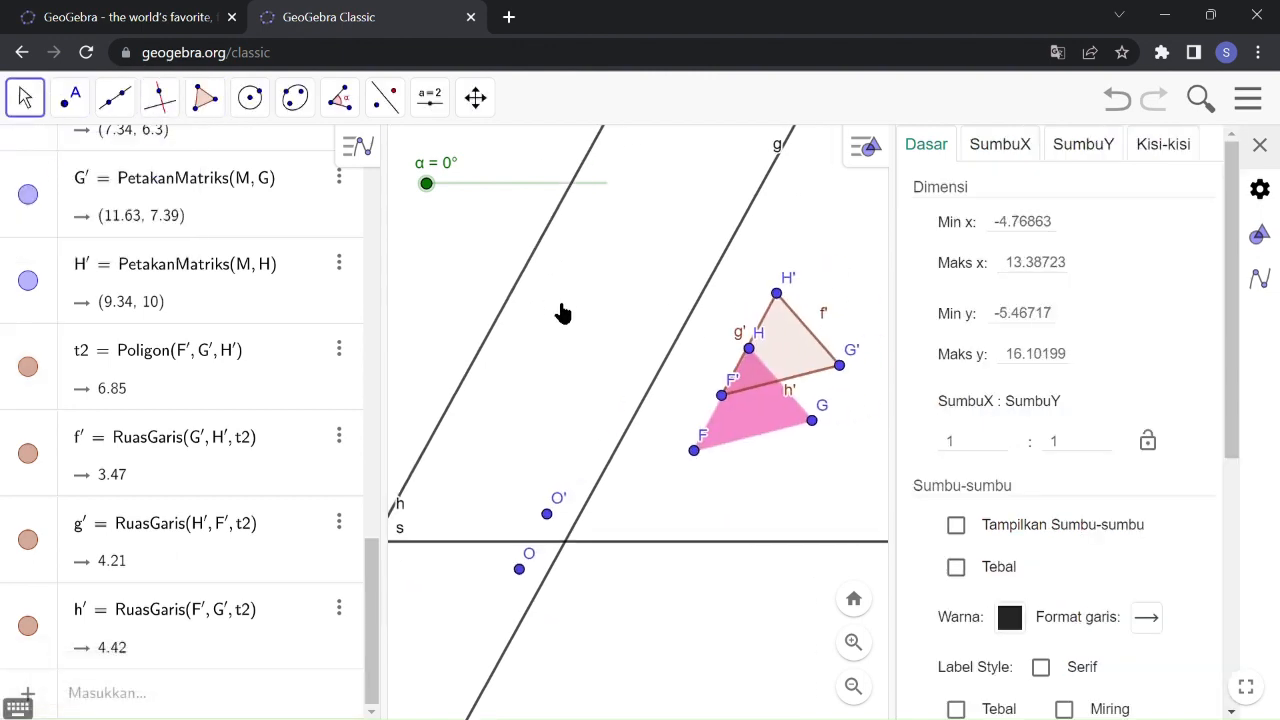
pyautogui.click(973, 143)
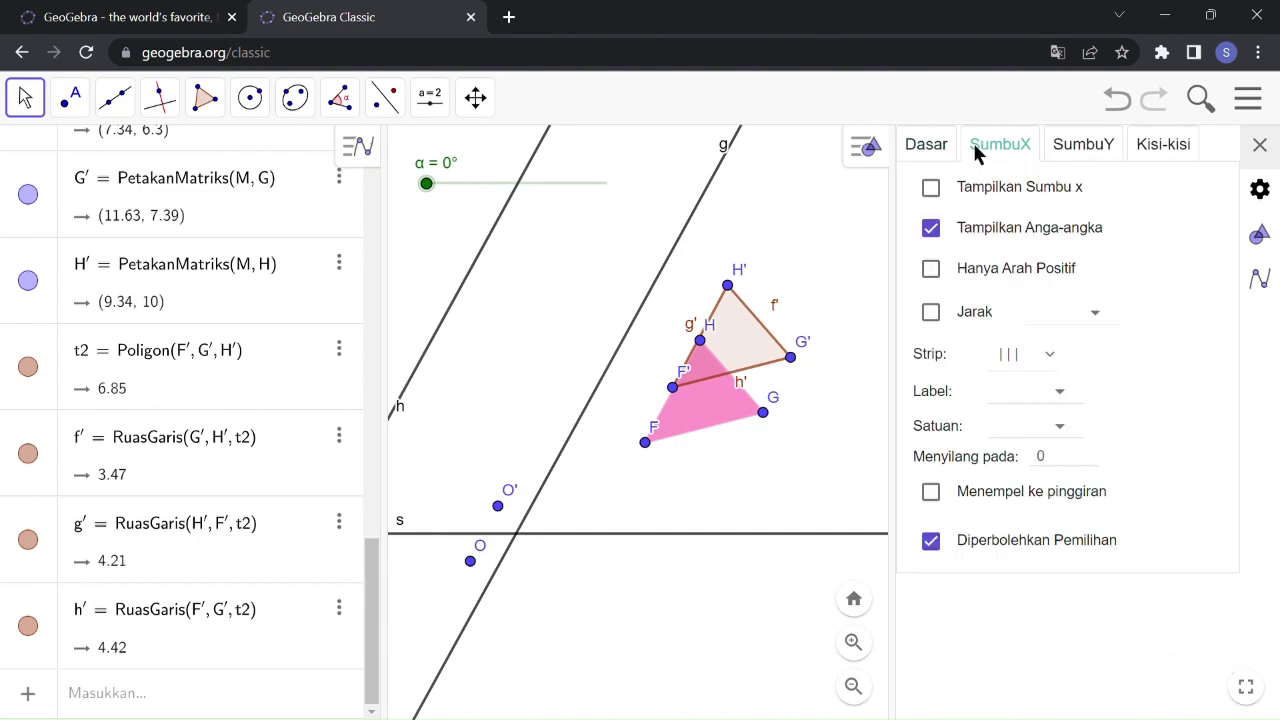
pyautogui.click(926, 145)
pyautogui.click(740, 345)
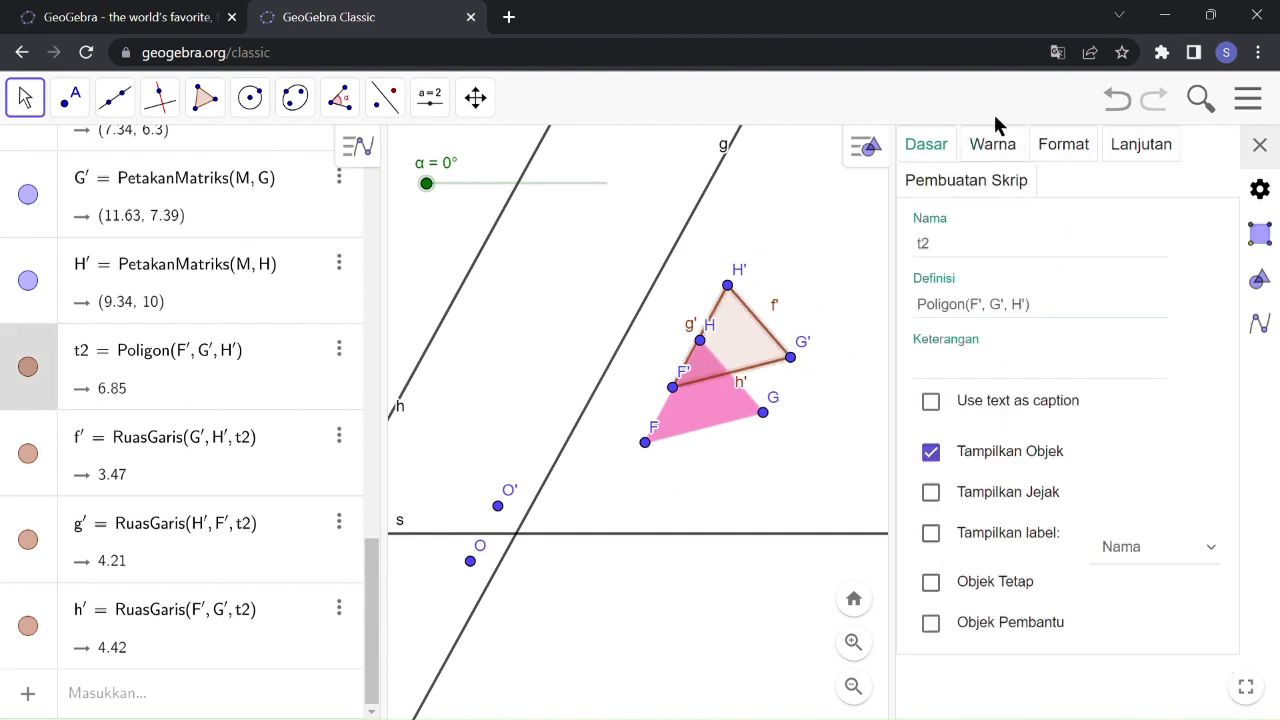
pyautogui.click(1008, 144)
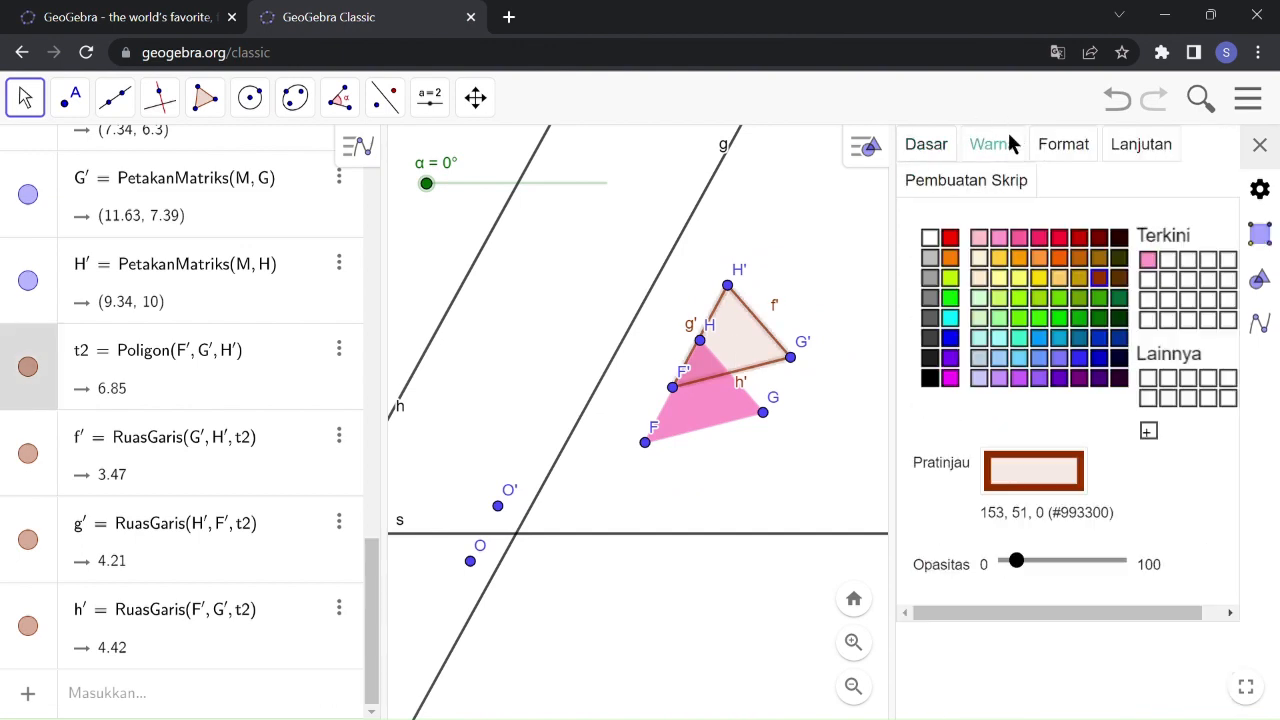
pyautogui.click(980, 239)
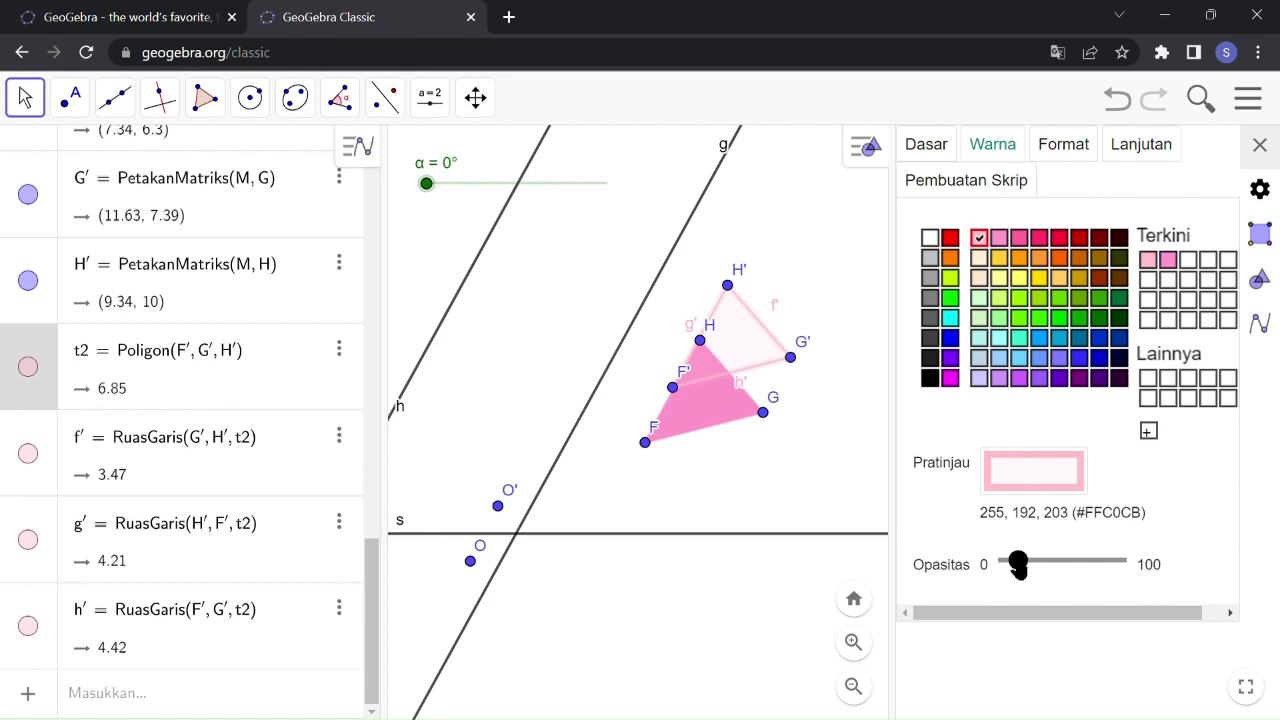
# Step: Raise the fill opacity of image triangle t2 to about 30 percent, keeping its light pink colour, and close the settings
pyautogui.moveTo(1017, 563)
pyautogui.mouseDown()
pyautogui.moveTo(1055, 566)
pyautogui.moveTo(1034, 569)
pyautogui.mouseUp()
pyautogui.moveTo(1049, 564); pyautogui.dragTo(1045, 563)
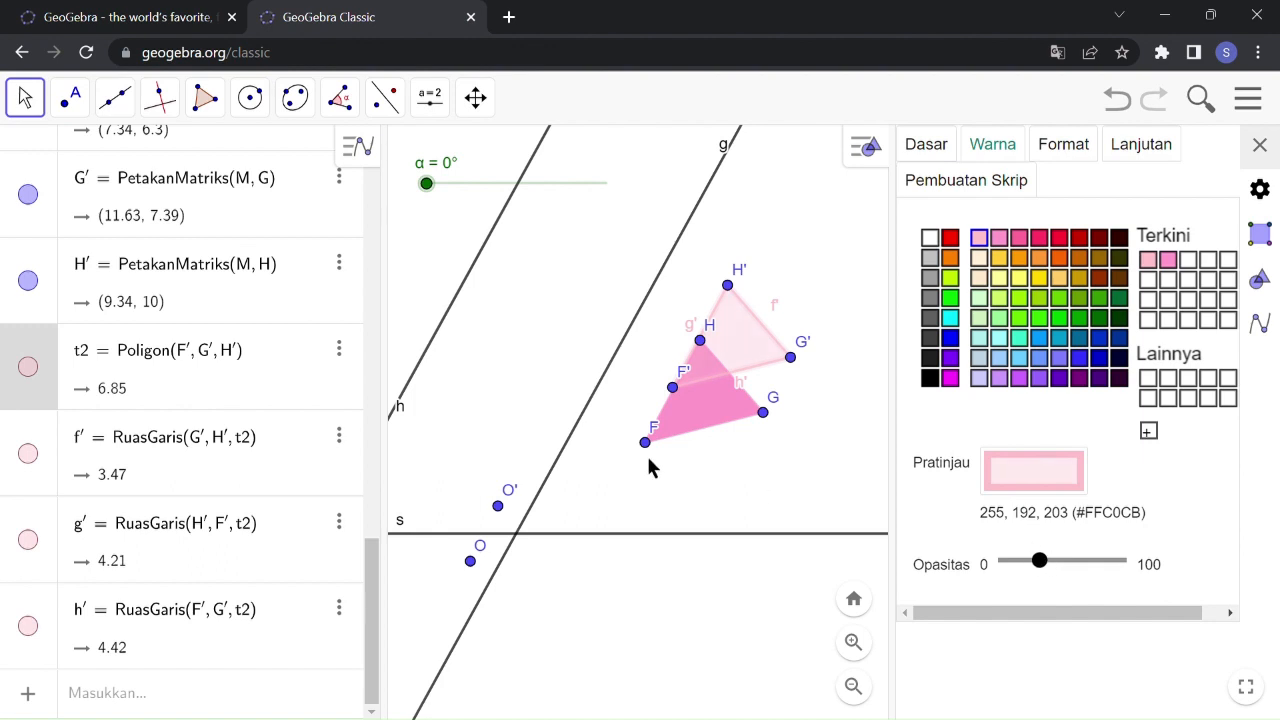
pyautogui.click(978, 237)
pyautogui.click(1262, 148)
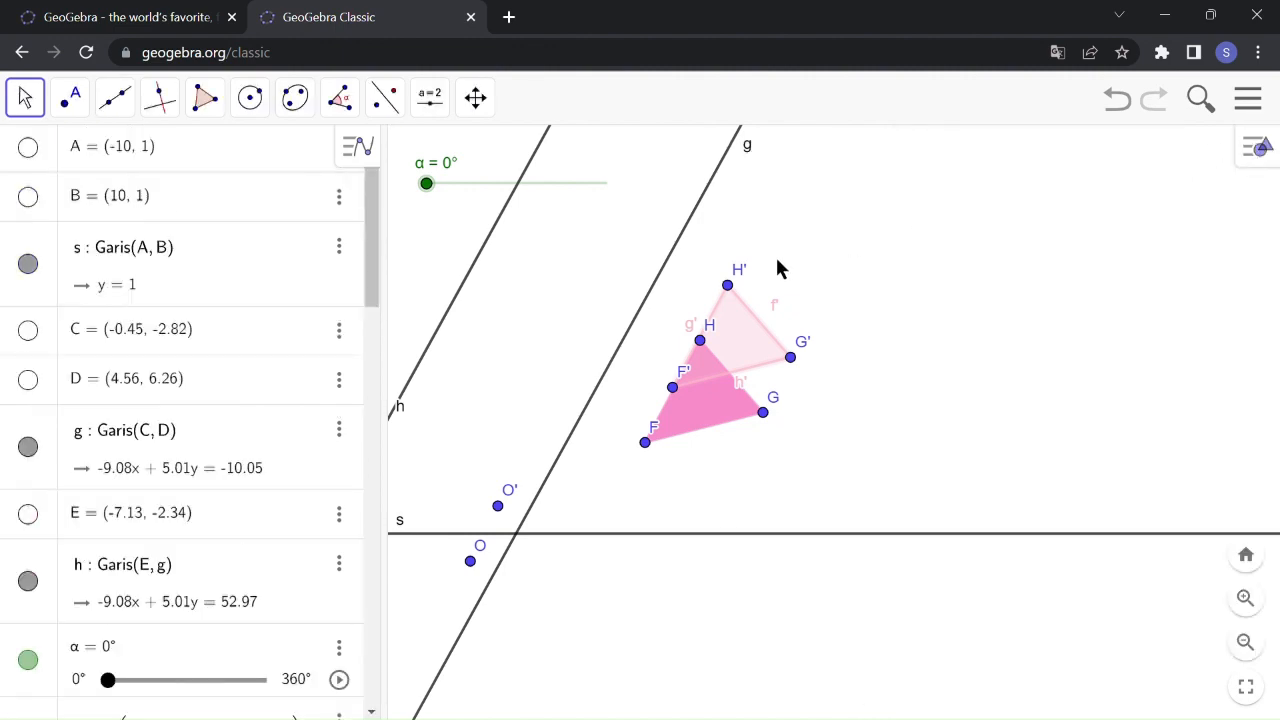
# Step: Hide the labels of segments g' and f' on the image triangle
pyautogui.scroll(-5, 205, 590)
pyautogui.scroll(-5, 205, 590)
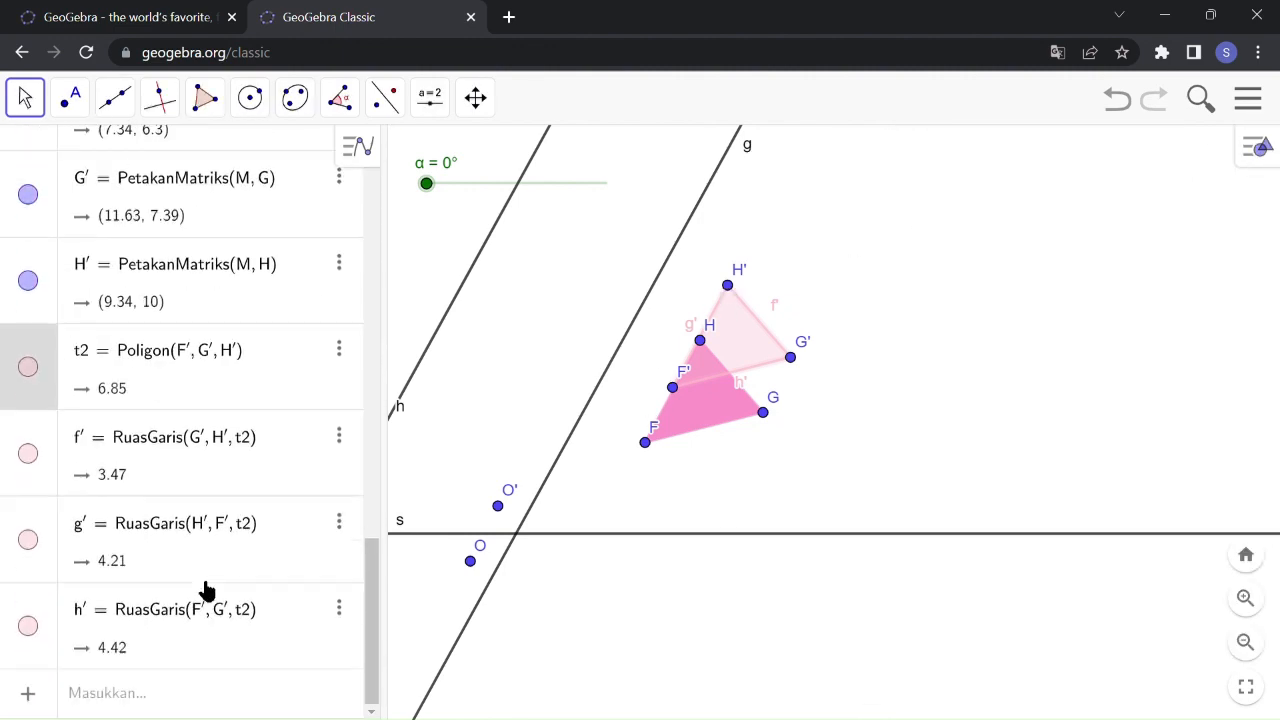
pyautogui.click(339, 440)
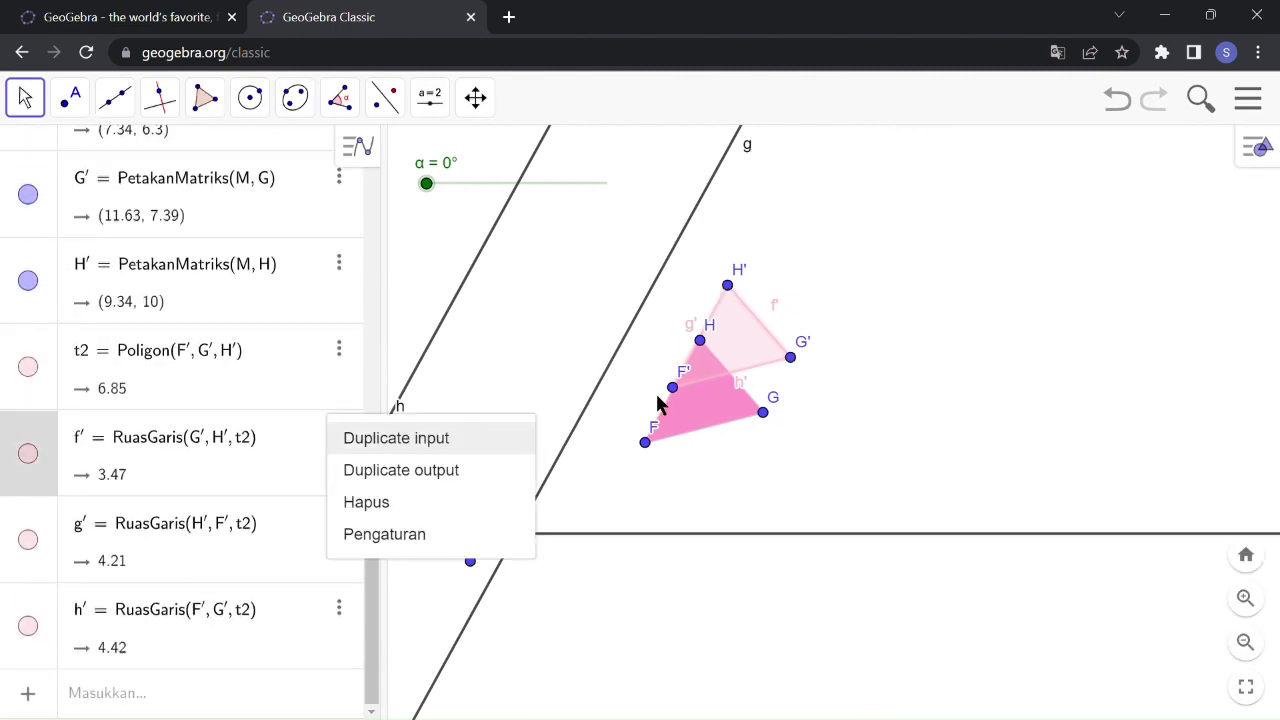
pyautogui.click(700, 334)
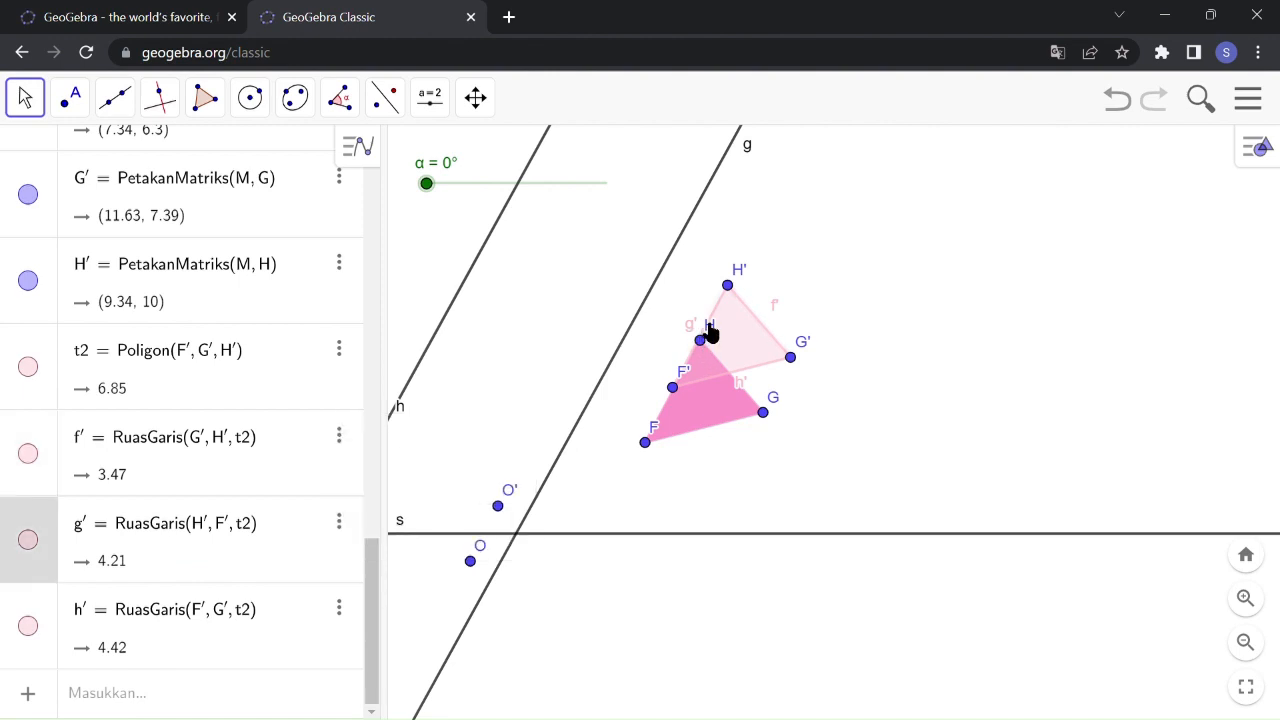
pyautogui.rightClick(700, 334)
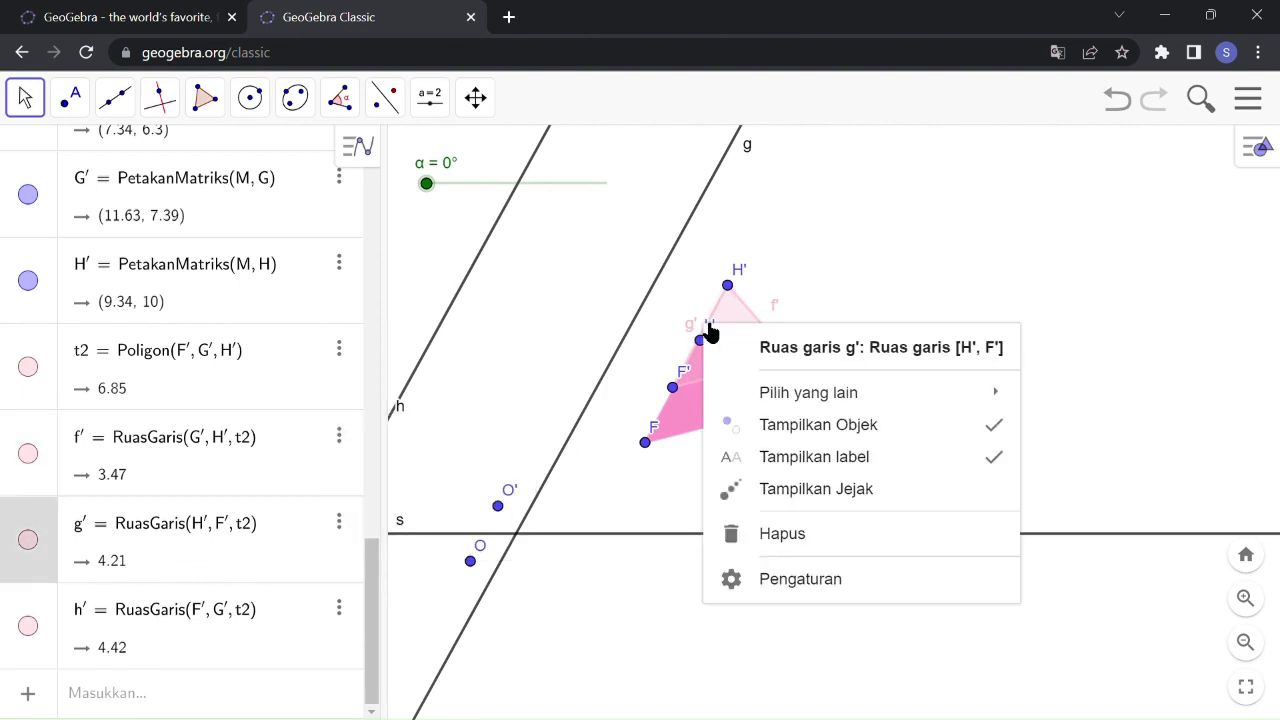
pyautogui.click(772, 460)
pyautogui.click(774, 297)
pyautogui.rightClick(774, 297)
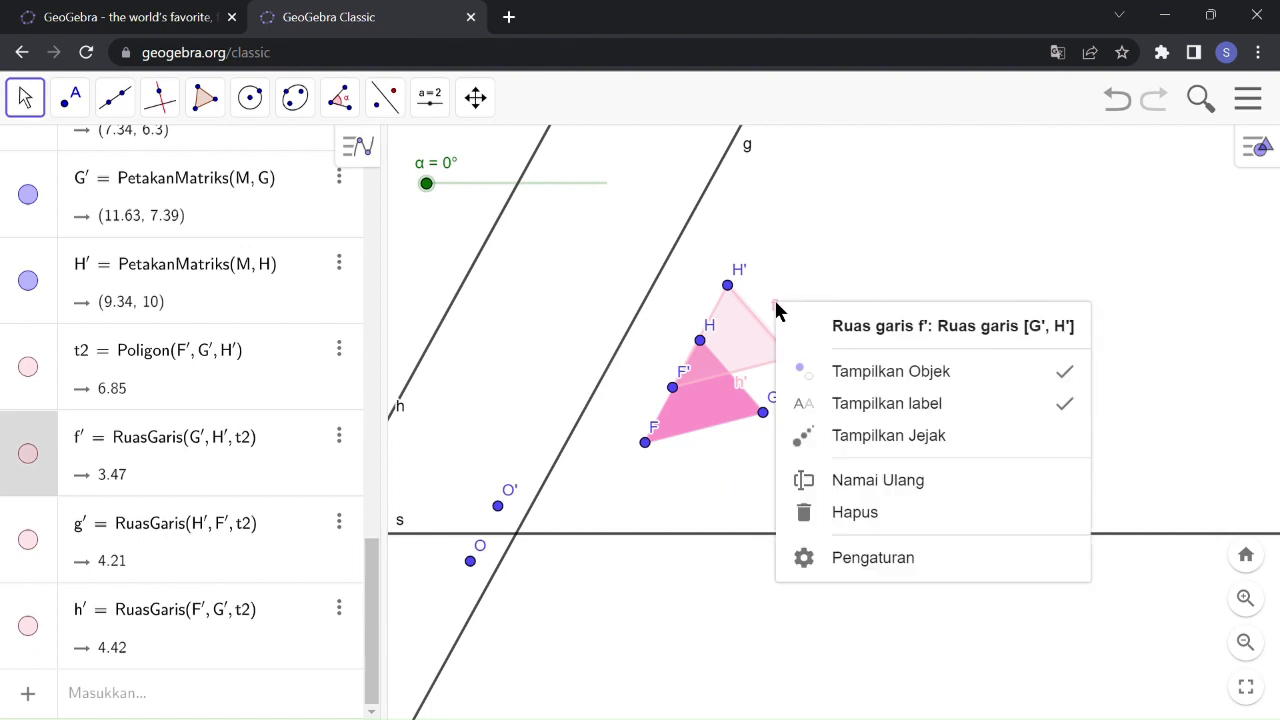
pyautogui.click(846, 405)
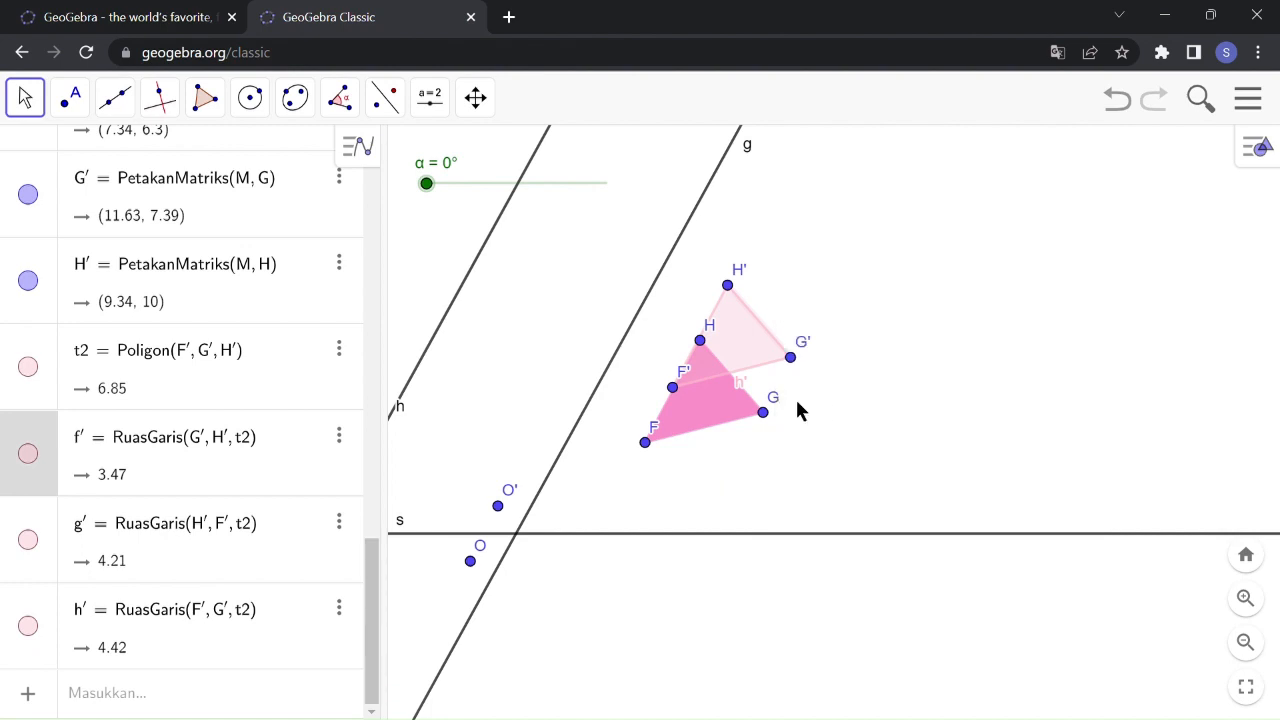
# Step: Hide the label of segment h' between F' and G' on the image triangle
pyautogui.rightClick(735, 375)
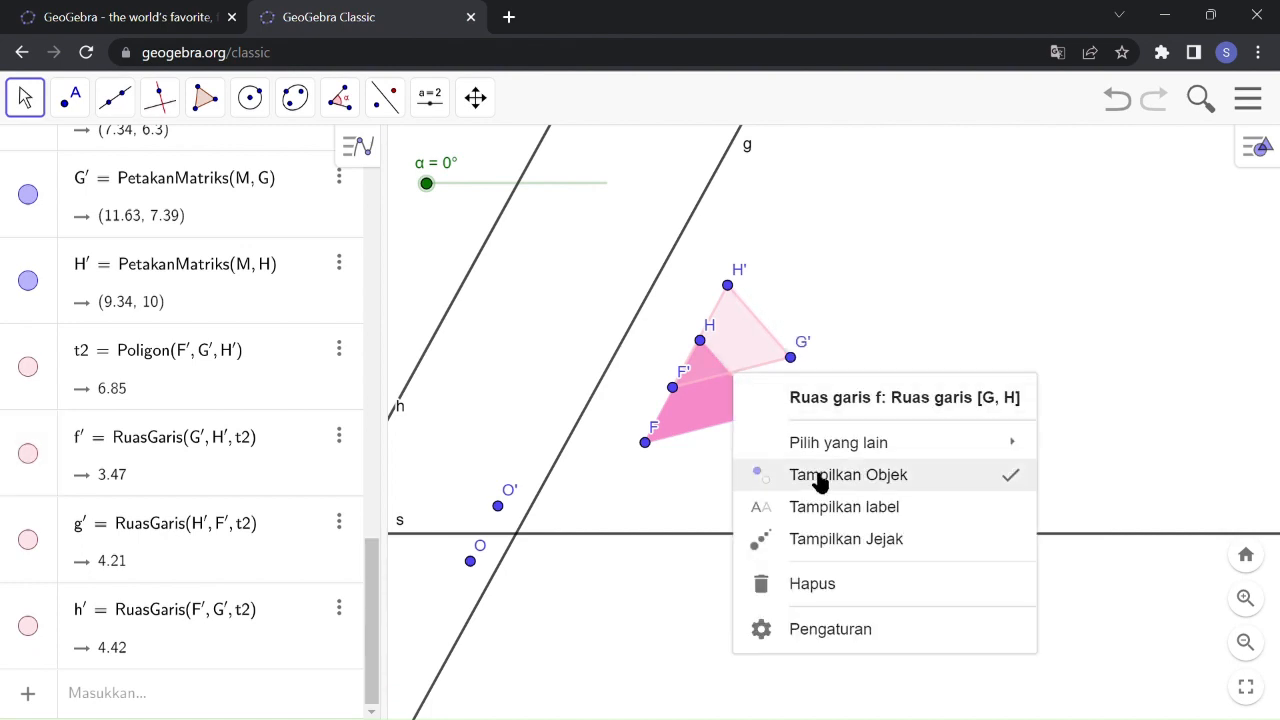
pyautogui.moveTo(760, 440)
pyautogui.click(600, 483)
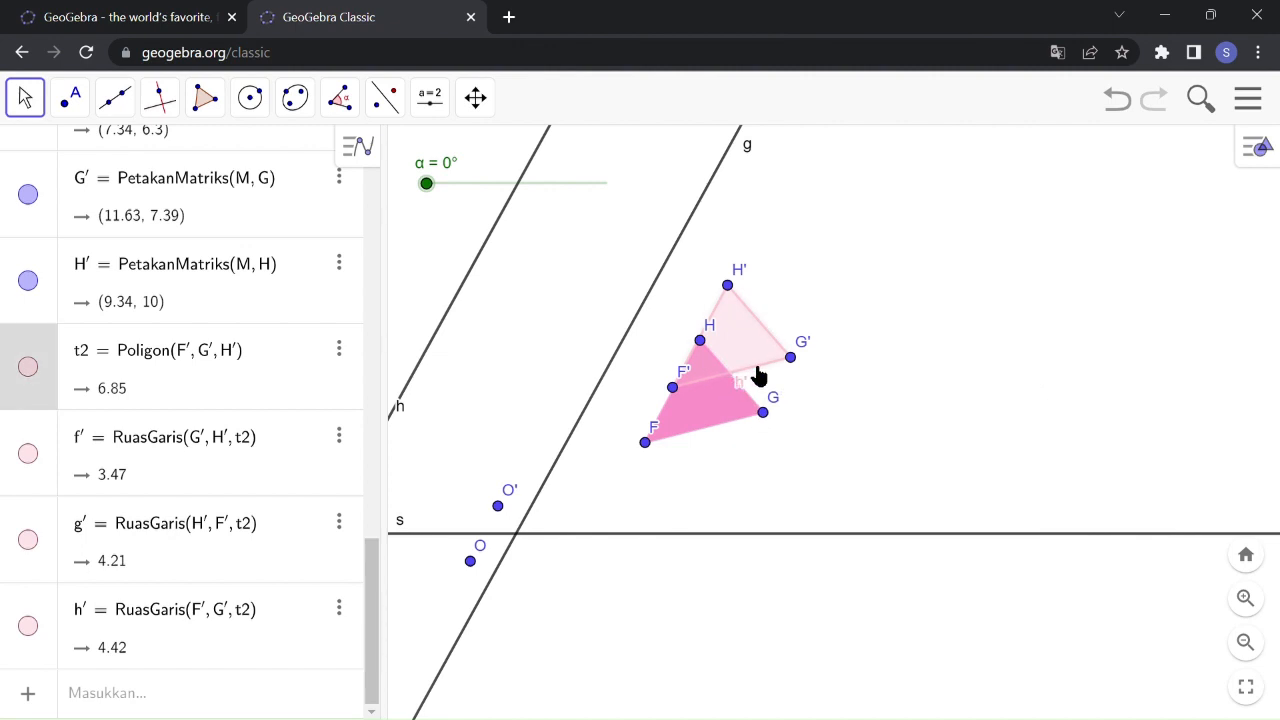
pyautogui.click(758, 375)
pyautogui.rightClick(755, 373)
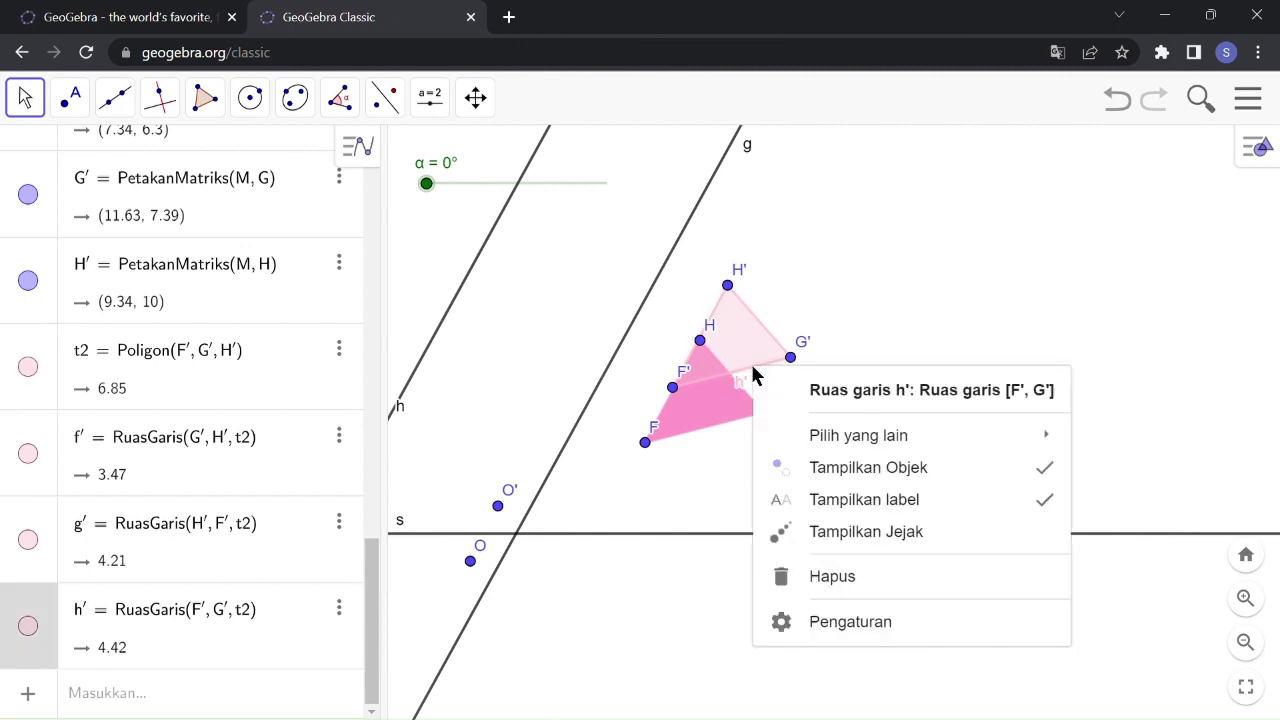
pyautogui.click(825, 505)
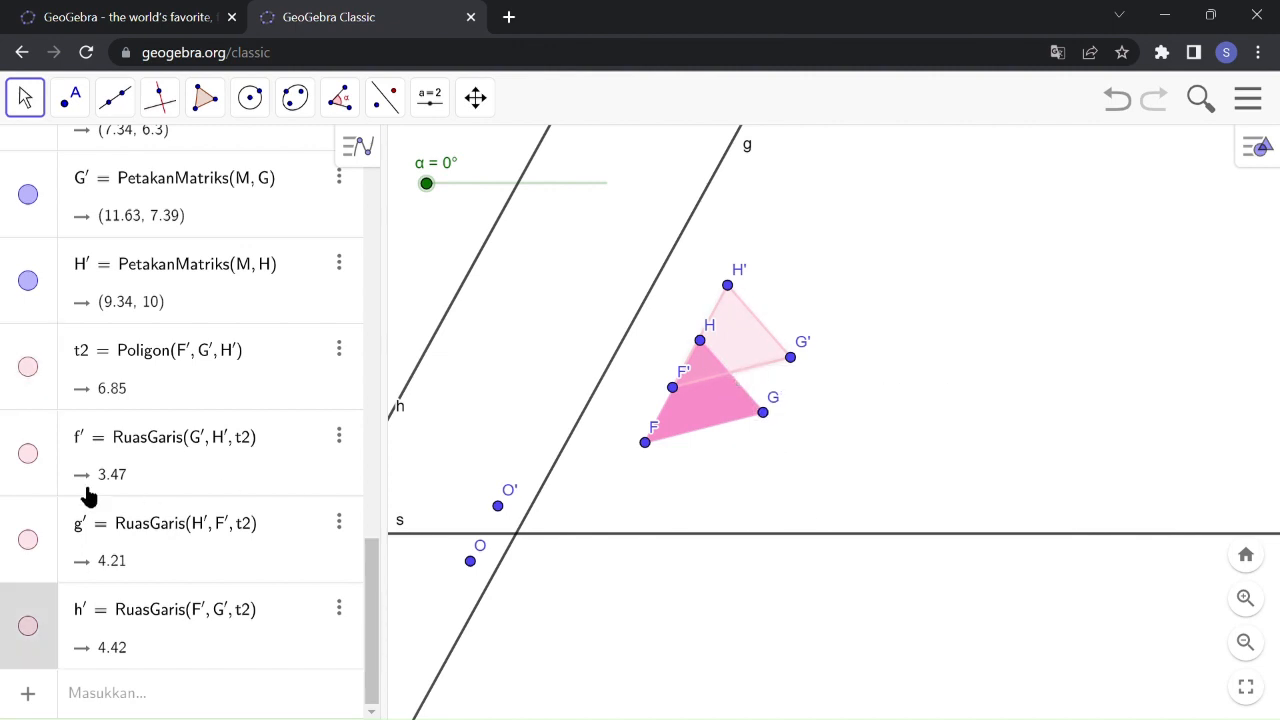
# Step: Begin a new matrix definition named MR with a cosine as its first entry: MR = {{cos
pyautogui.click(165, 688)
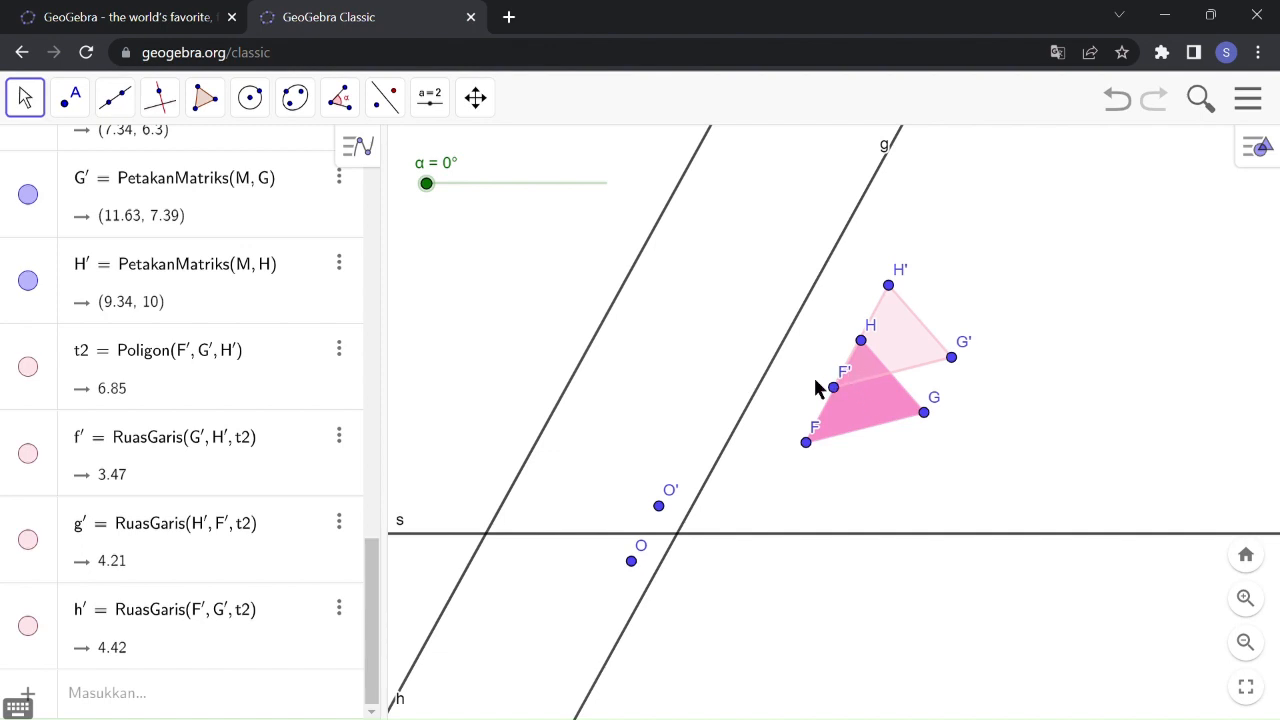
pyautogui.click(143, 697)
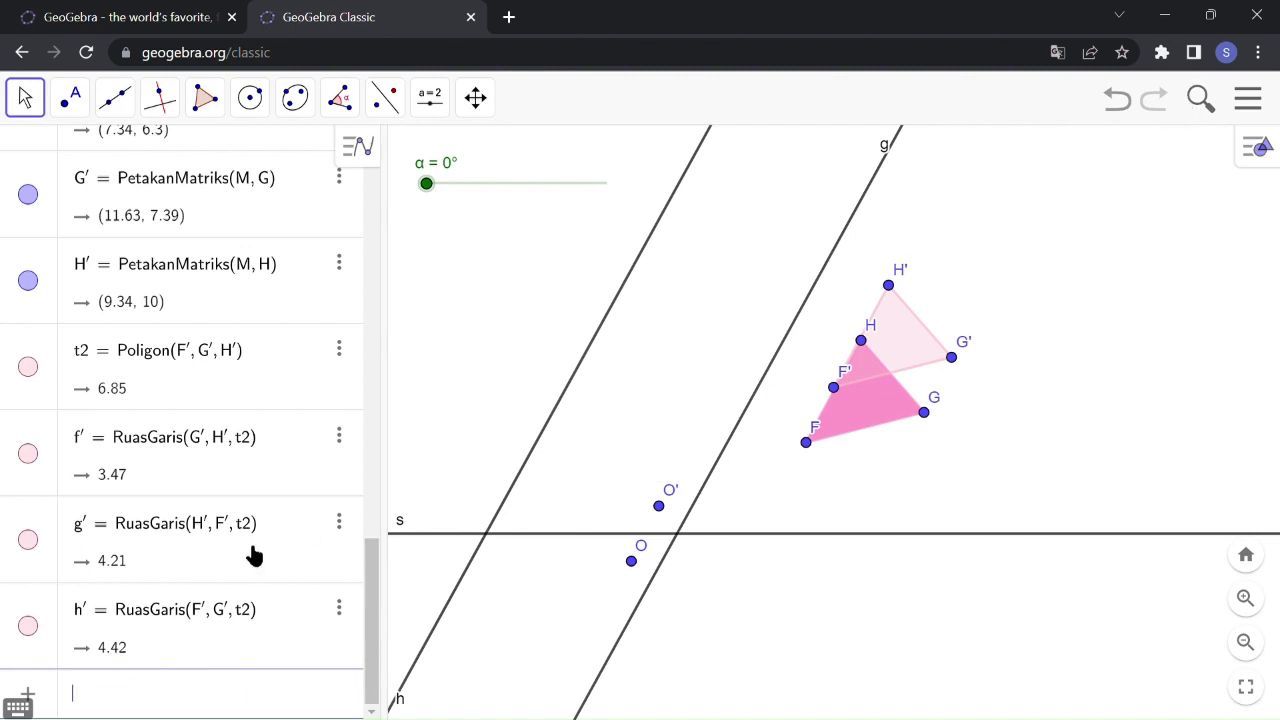
pyautogui.write('M')
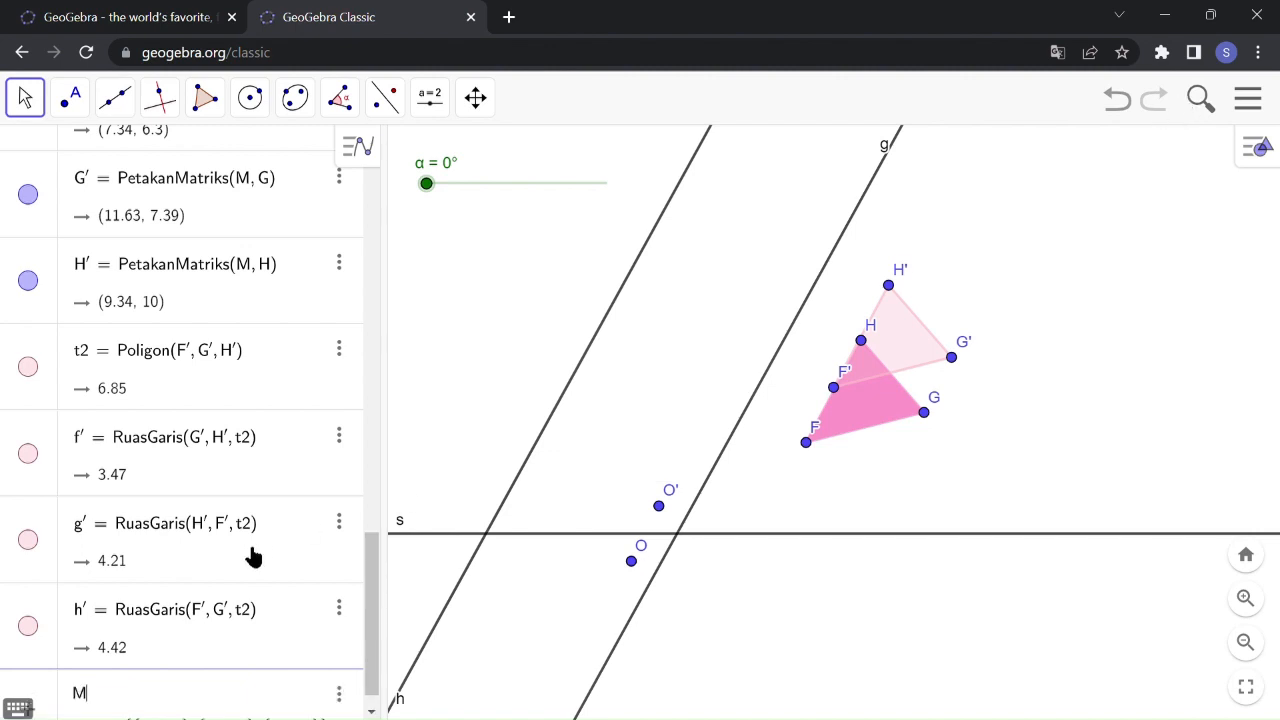
pyautogui.write('R = {{cos')
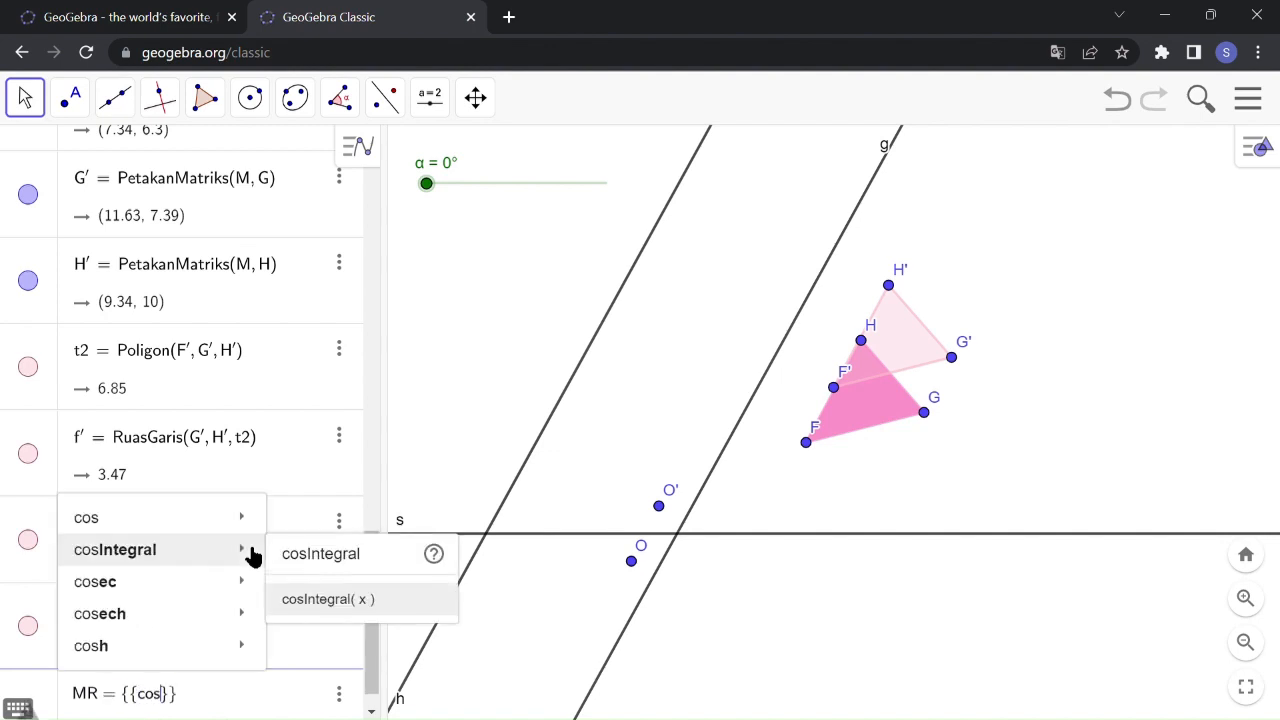
pyautogui.click(253, 556)
pyautogui.press('BackSpace')
pyautogui.press('BackSpace')
pyautogui.press('BackSpace')
pyautogui.press('BackSpace')
pyautogui.press('BackSpace')
pyautogui.press('BackSpace')
pyautogui.press('BackSpace')
pyautogui.press('BackSpace')
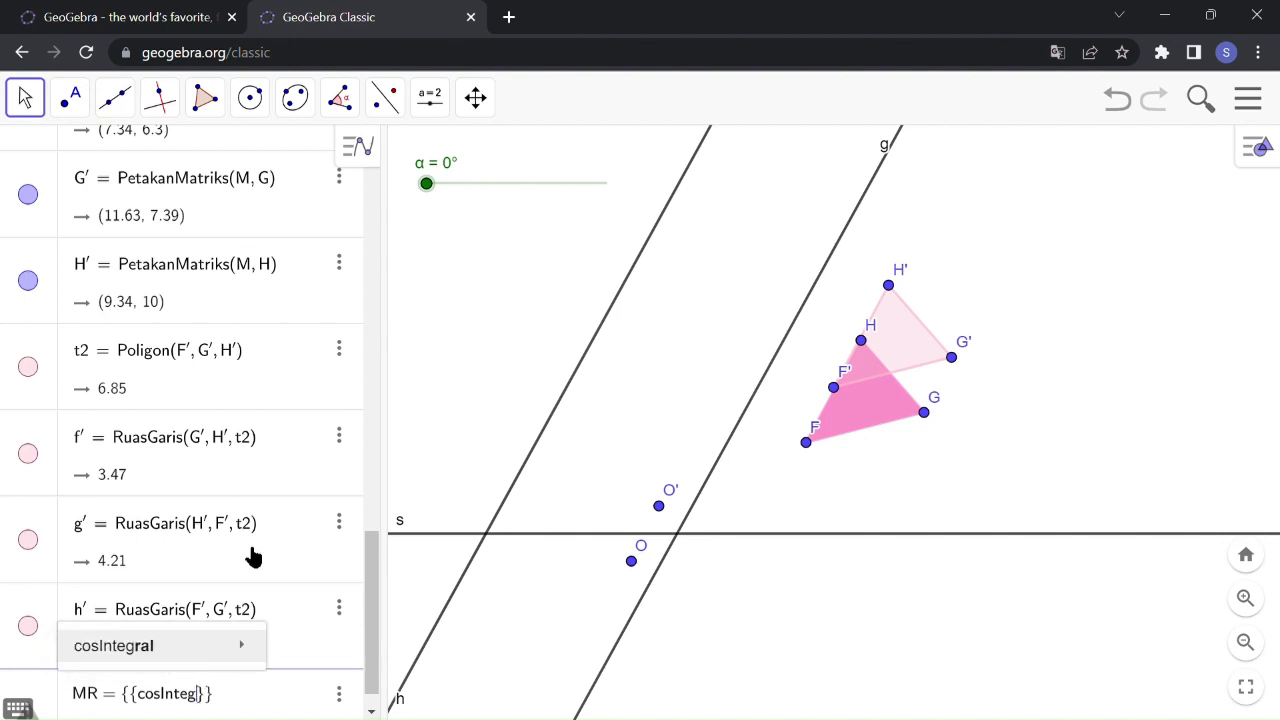
pyautogui.press('BackSpace')
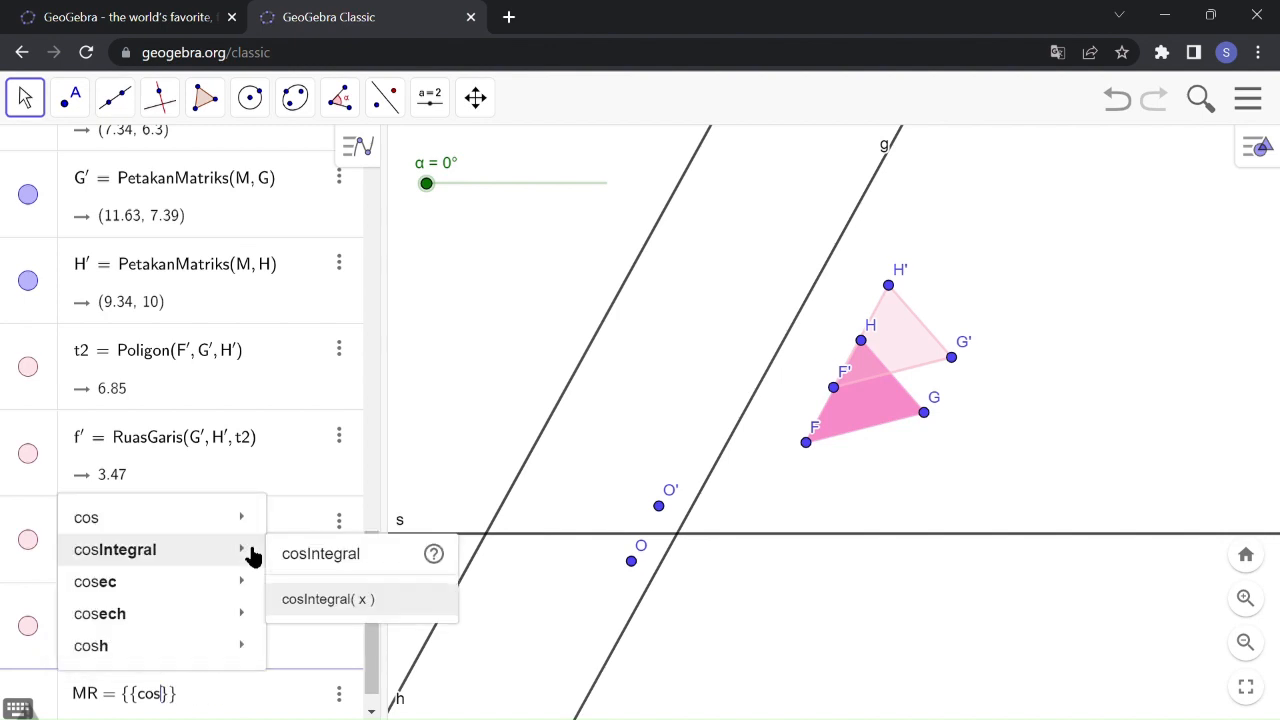
# Step: Fill the first row of matrix MR with cos(α), -sin(α), 0
pyautogui.moveTo(238, 520)
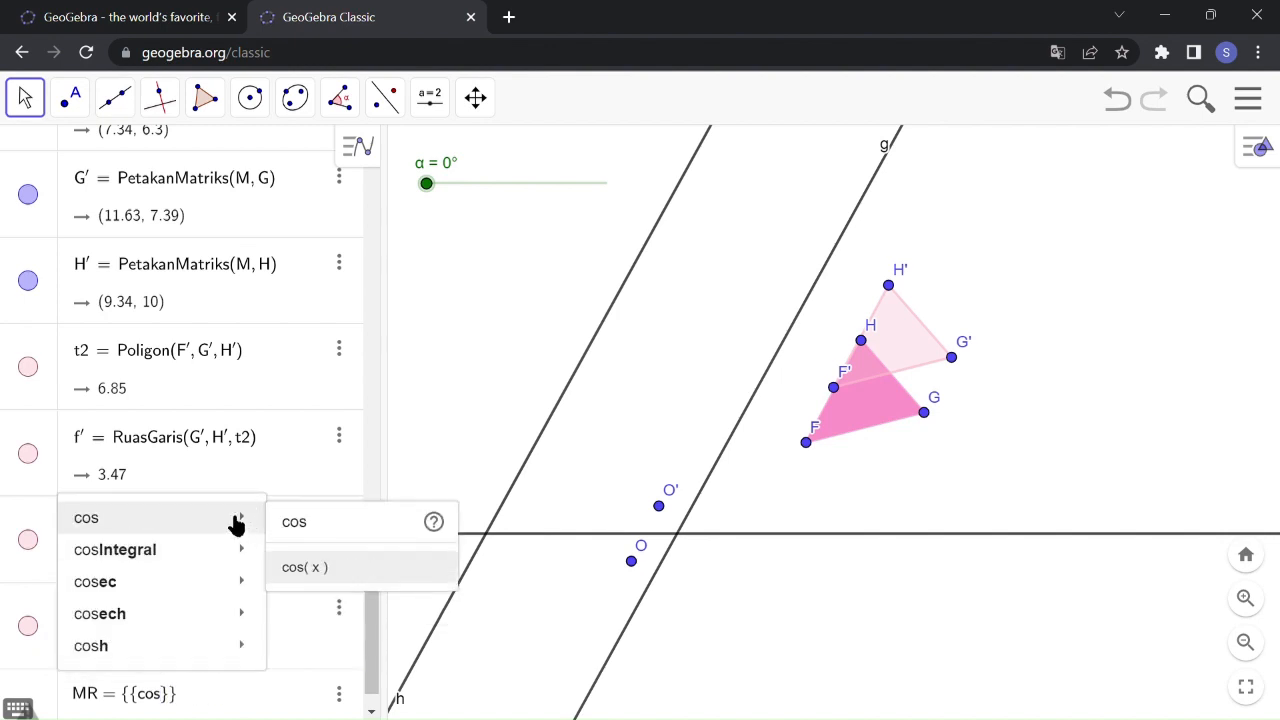
pyautogui.click(343, 579)
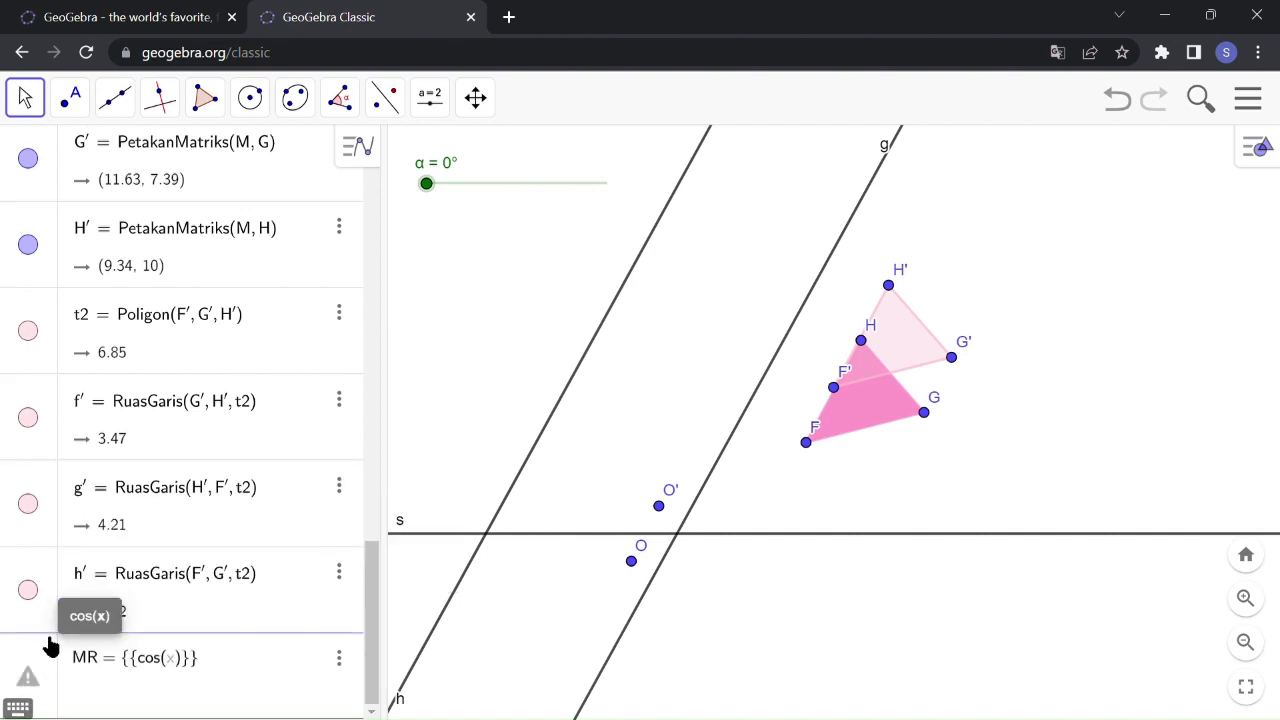
pyautogui.click(20, 706)
pyautogui.click(360, 605)
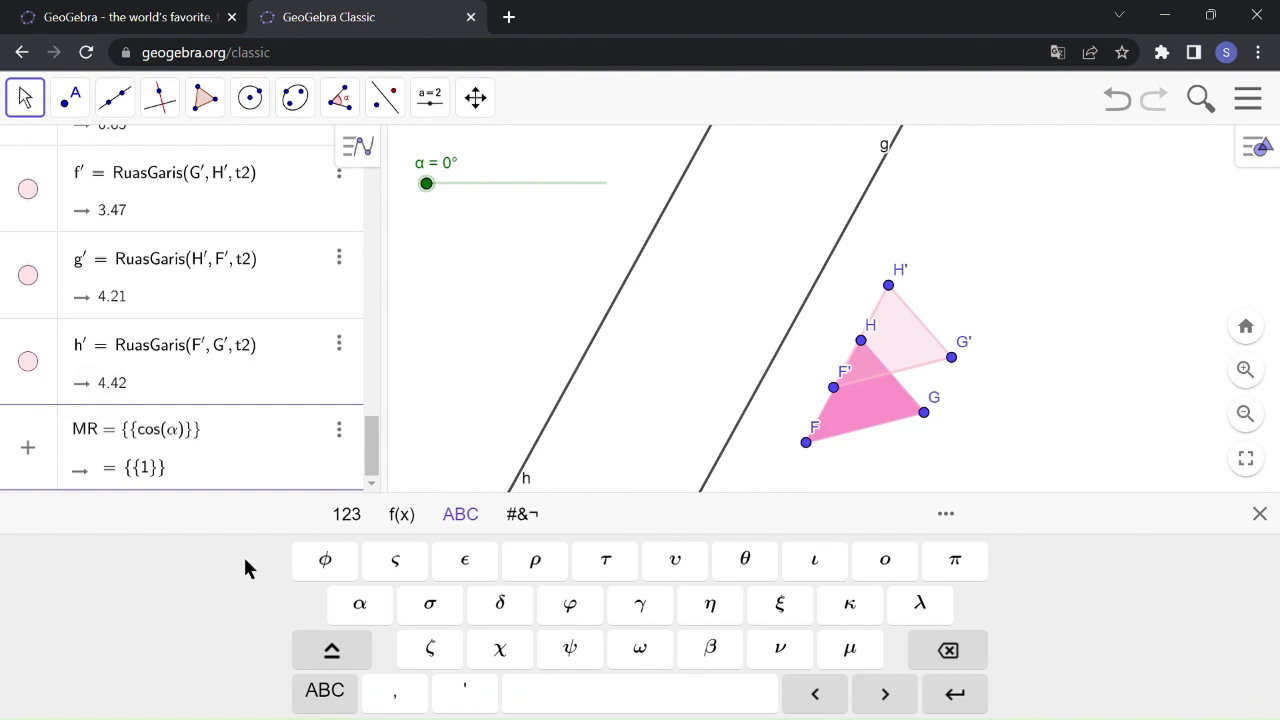
pyautogui.write(',-sin')
pyautogui.press('Right')
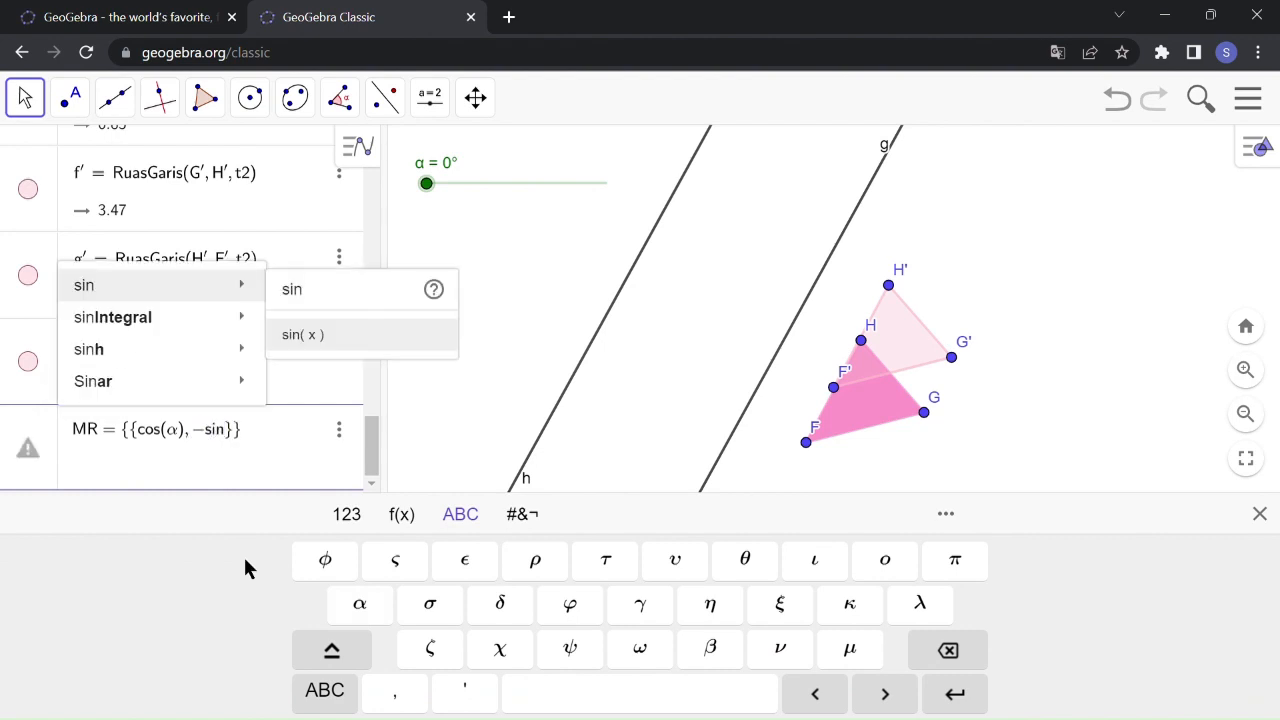
pyautogui.press('Return')
pyautogui.click(362, 605)
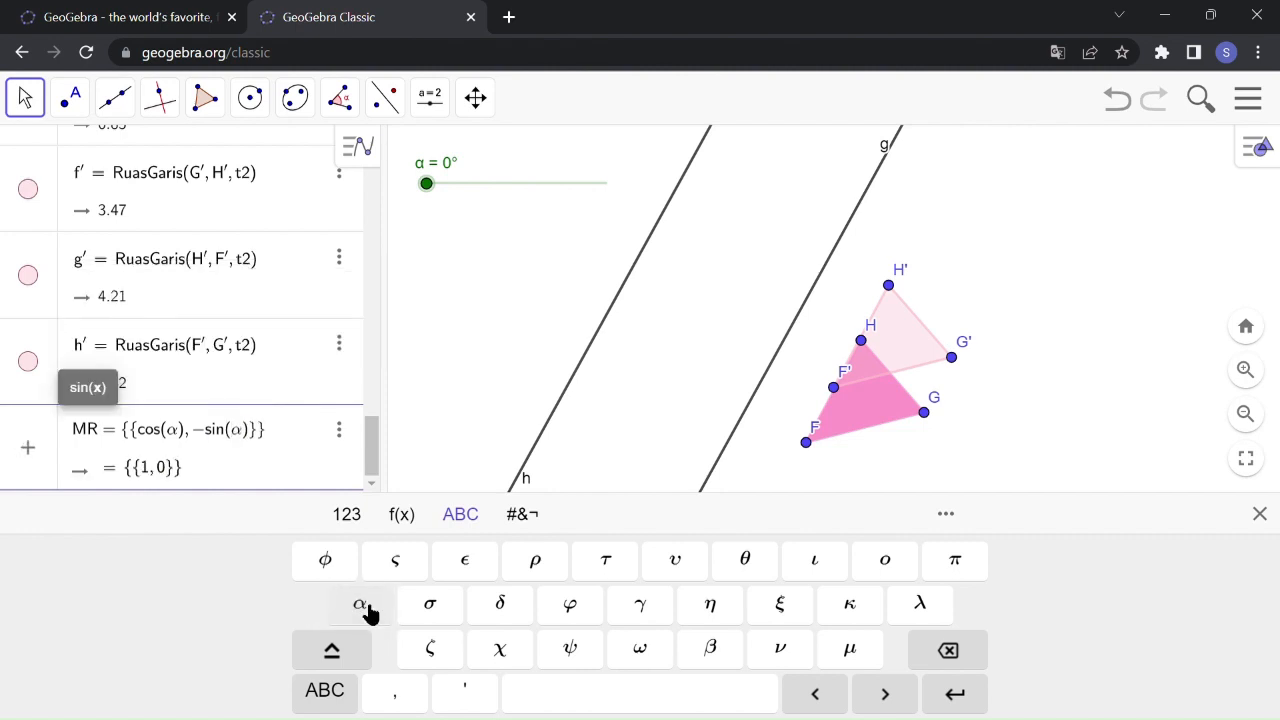
pyautogui.write(', ')
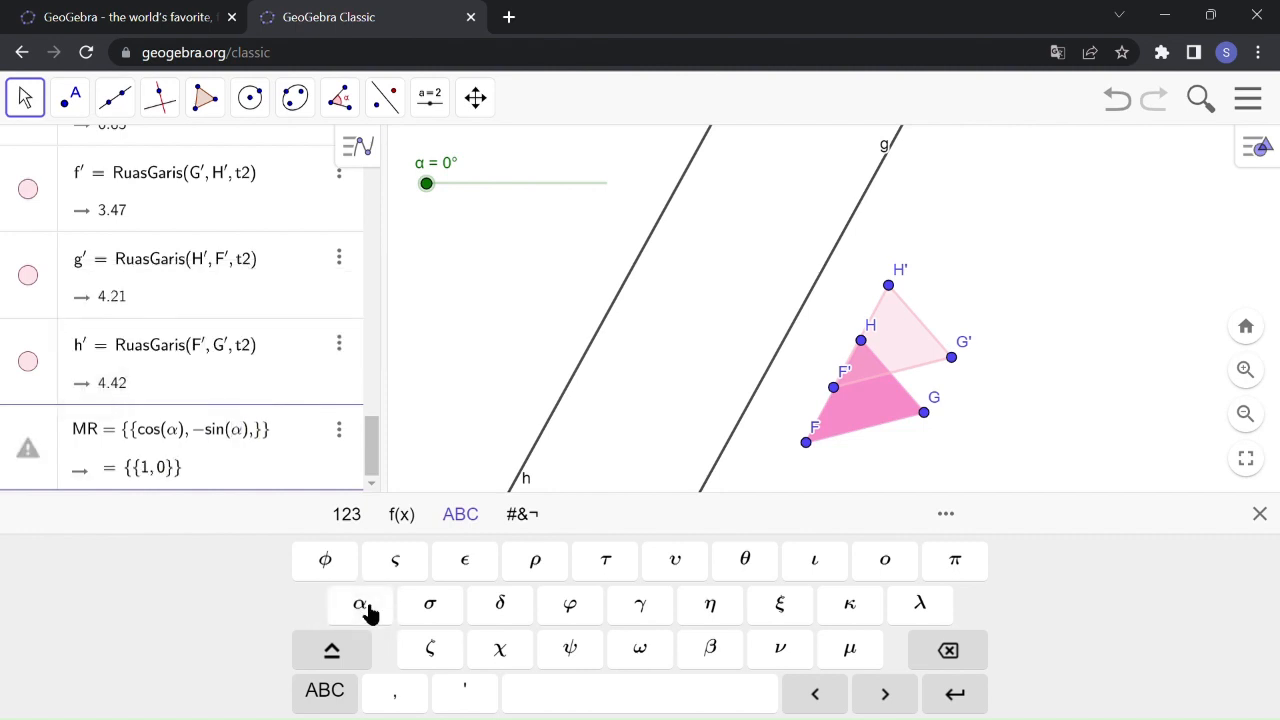
pyautogui.write('0')
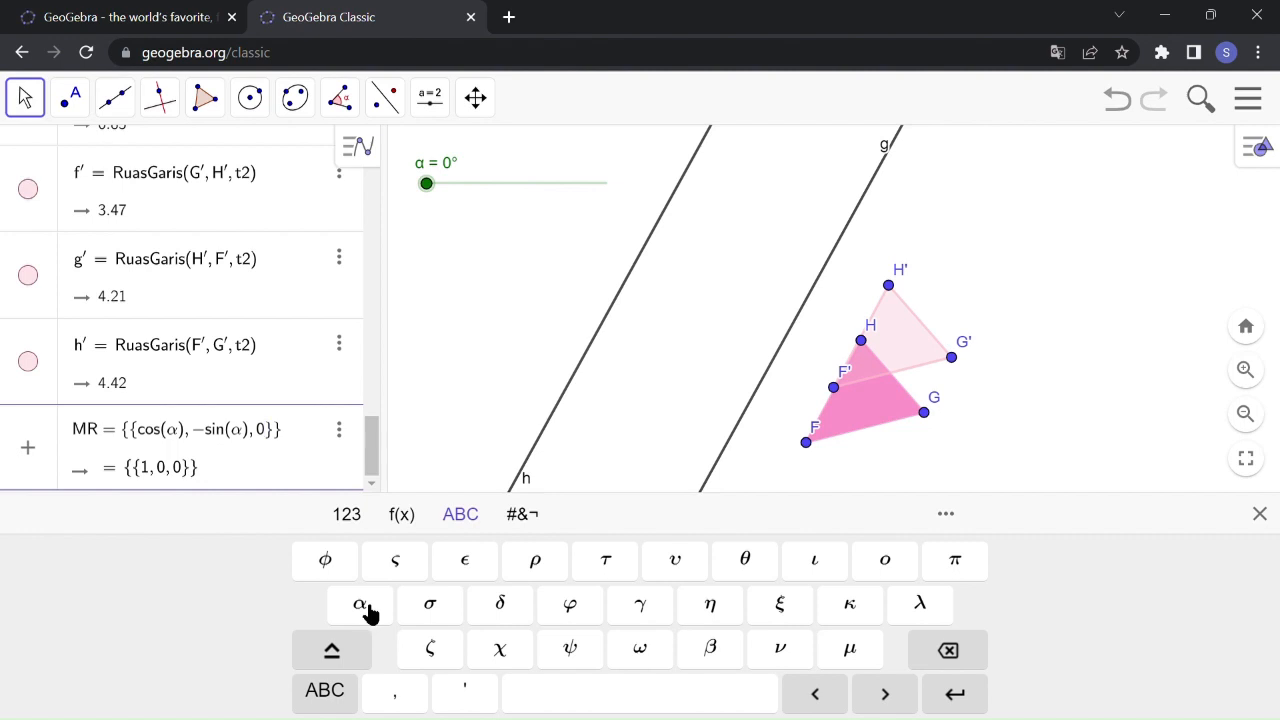
# Step: Add the second row {sin(α), cos(α), 0} to matrix MR
pyautogui.write('}, ')
pyautogui.write('{')
pyautogui.write('sin(')
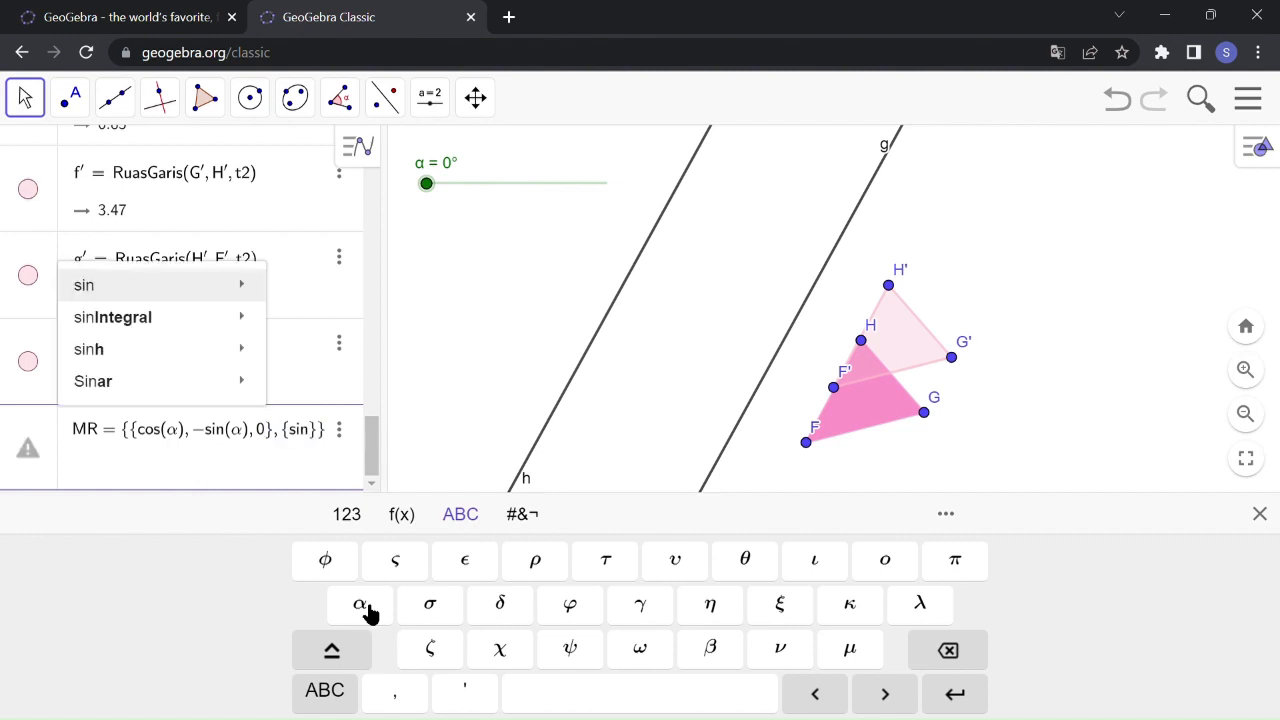
pyautogui.click(364, 606)
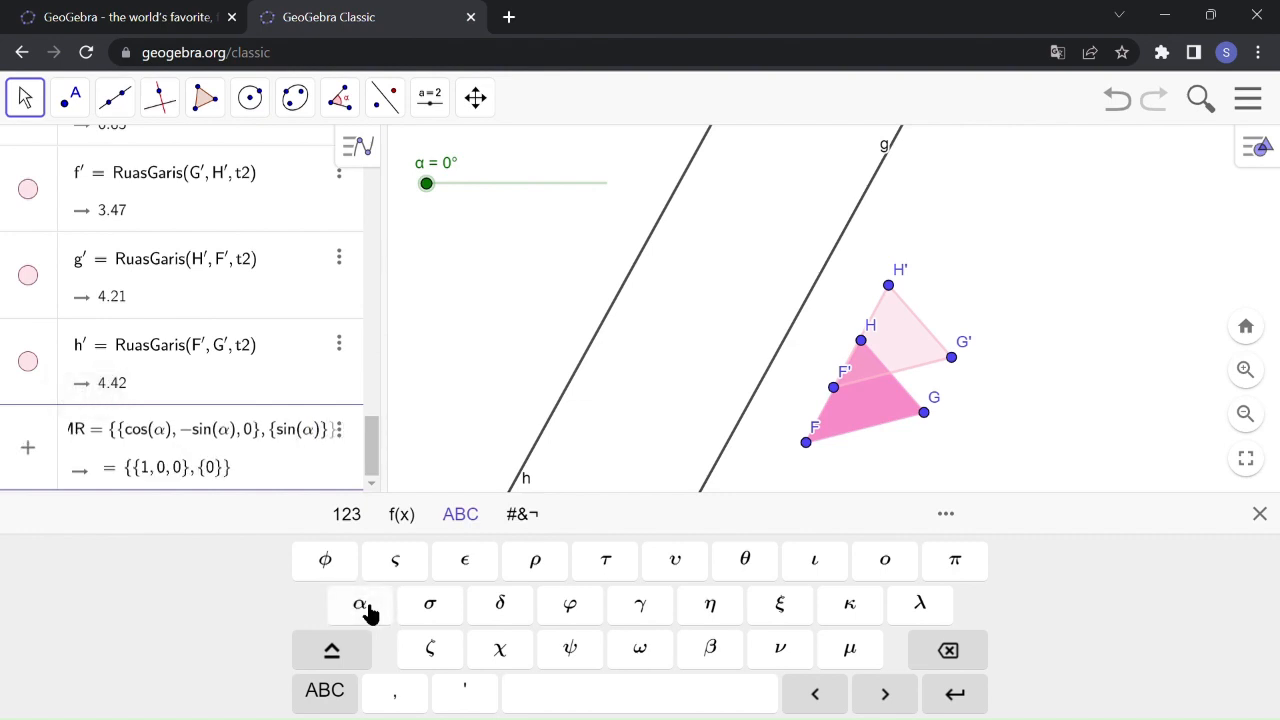
pyautogui.write(',cos')
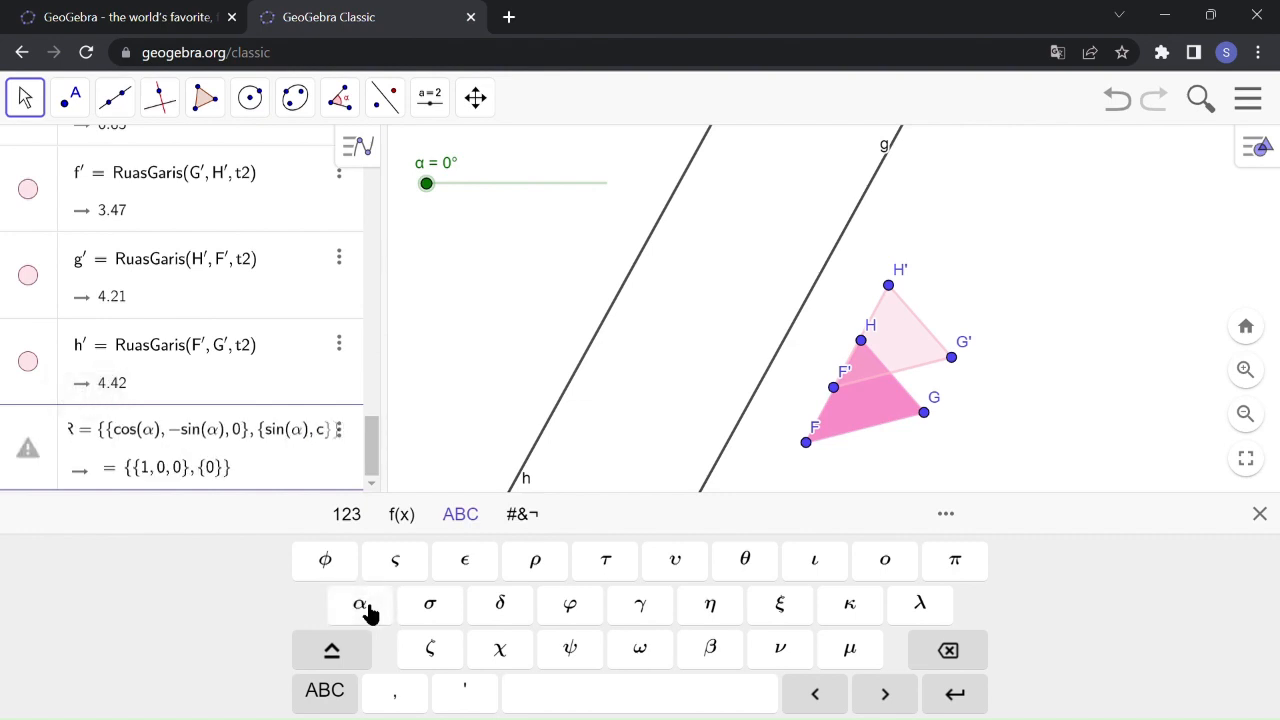
pyautogui.press('Right')
pyautogui.press('Return')
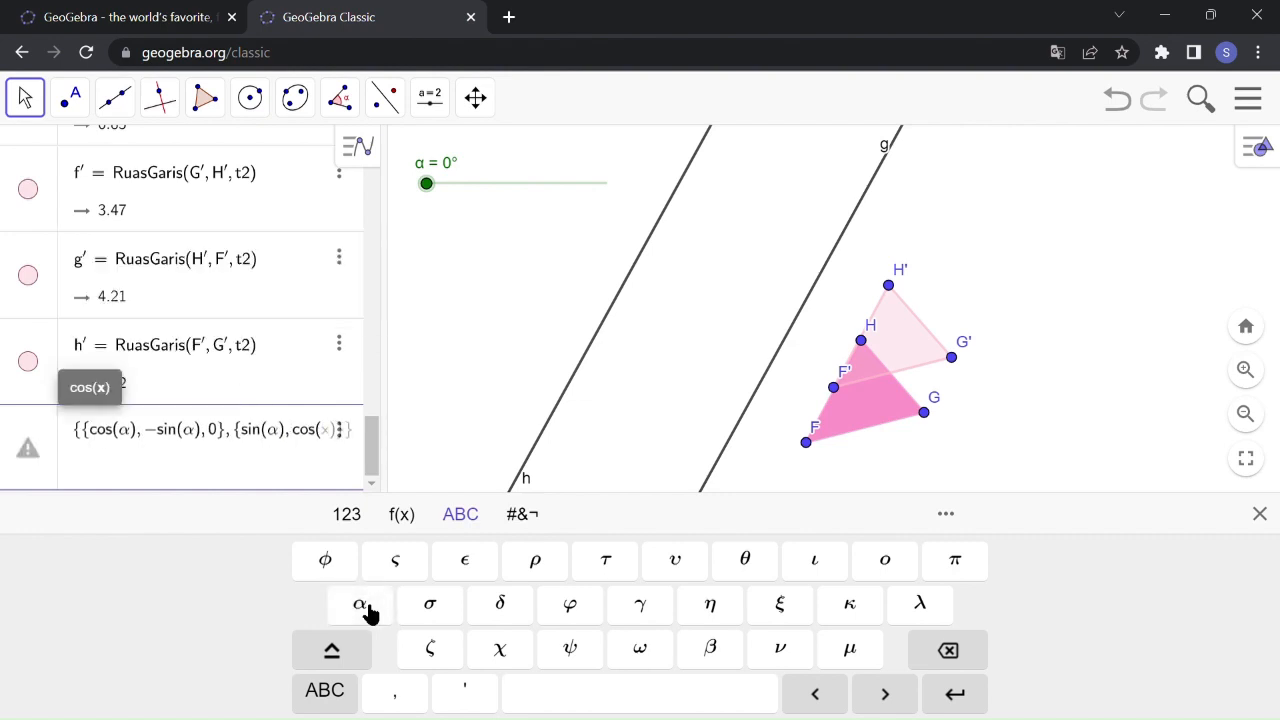
pyautogui.click(362, 606)
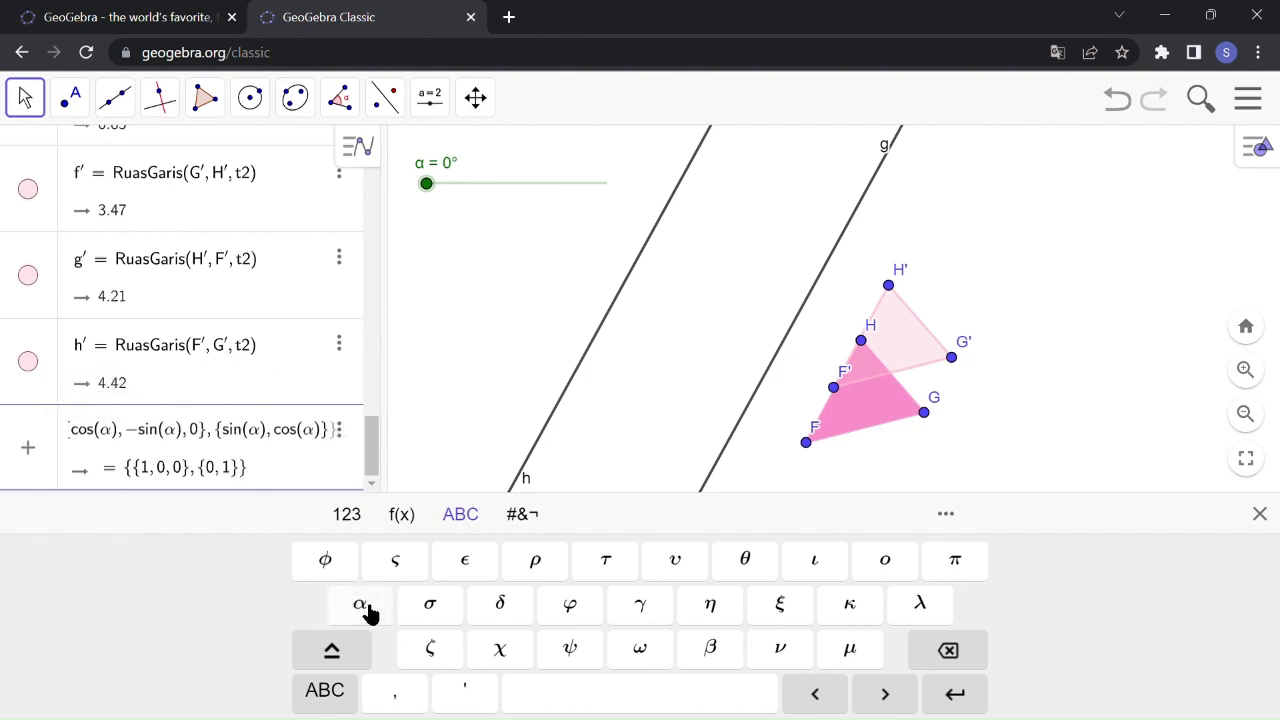
pyautogui.write(', 0}')
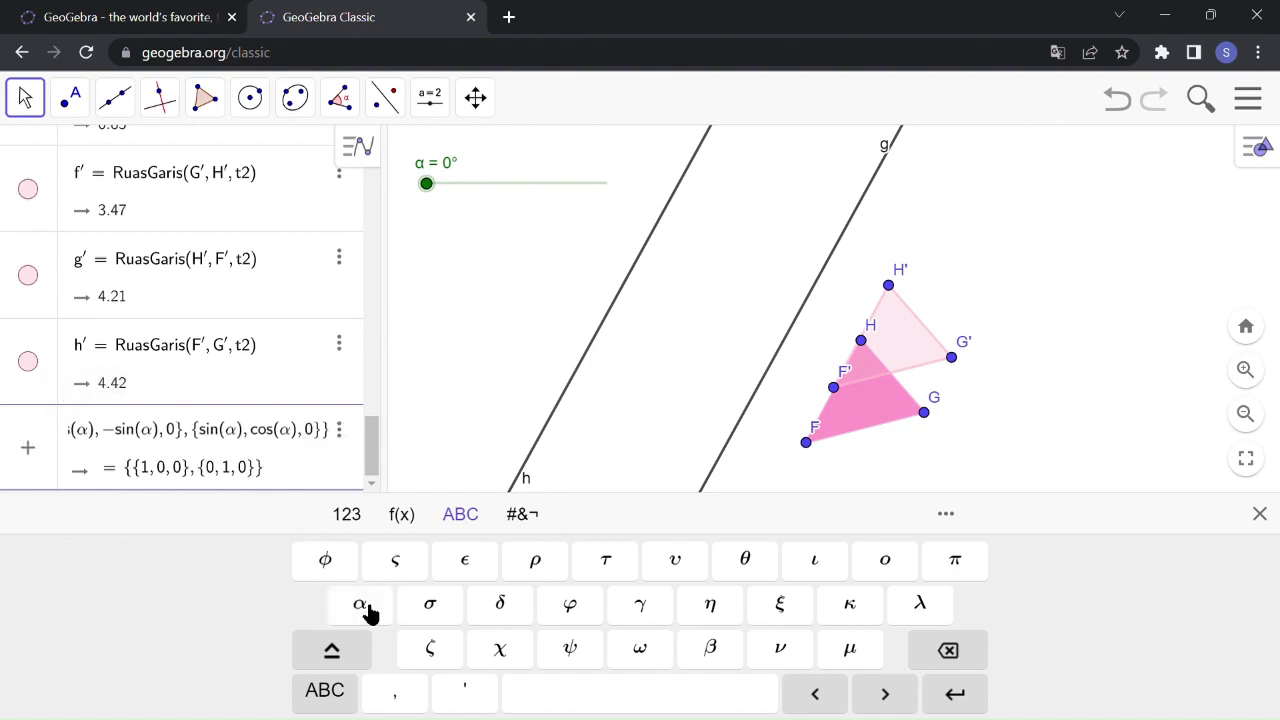
# Step: Add the third row {0, 0, 1} to matrix MR and create the matrix
pyautogui.write(', {')
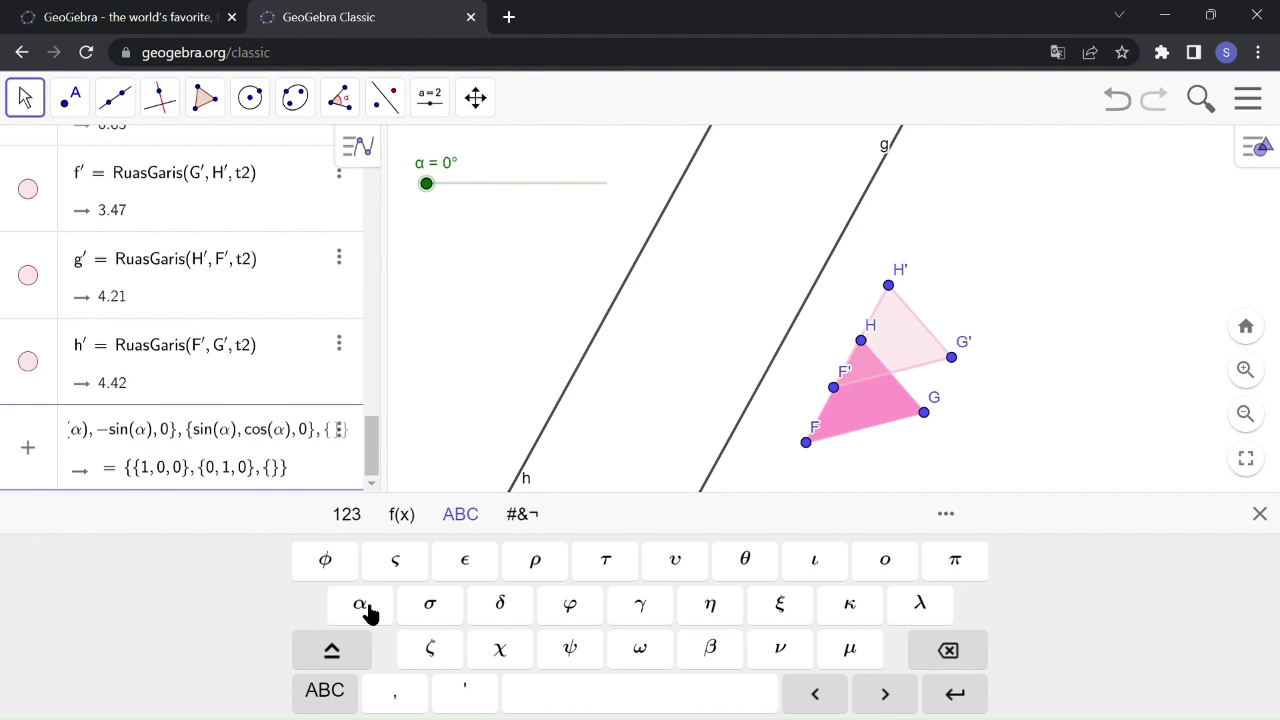
pyautogui.write('0, 0, ')
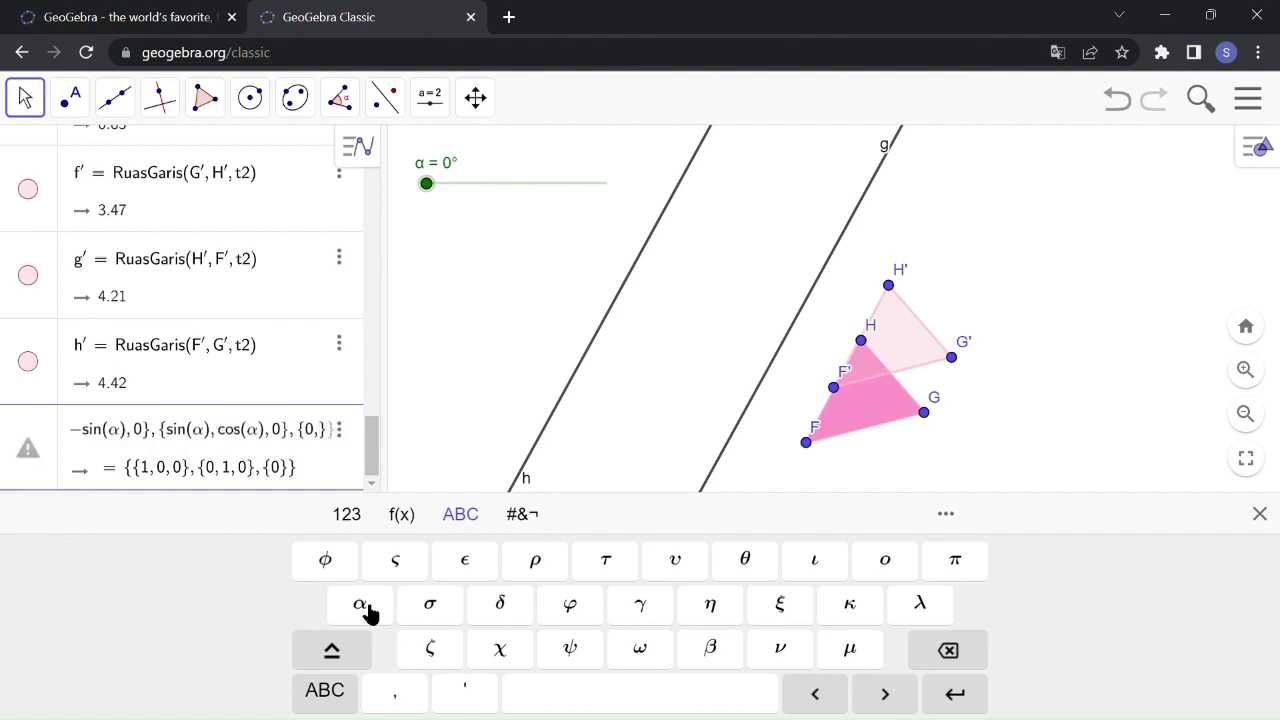
pyautogui.write('1')
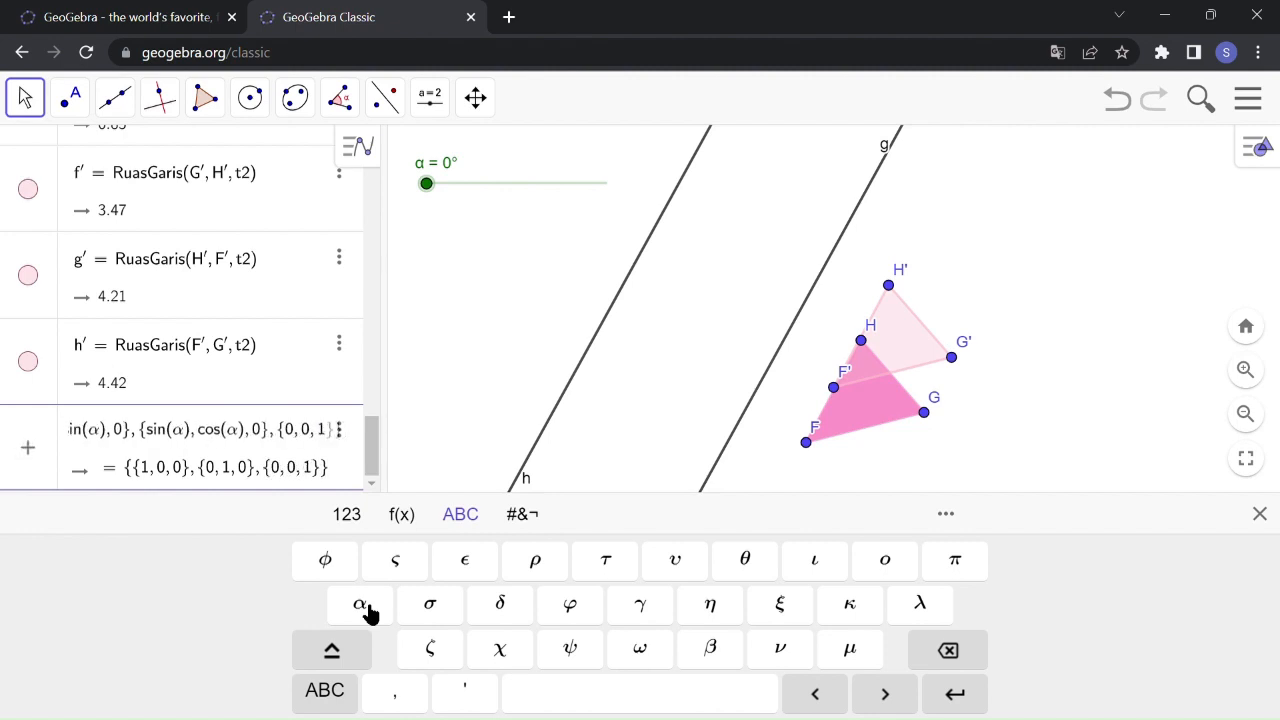
pyautogui.press('Return')
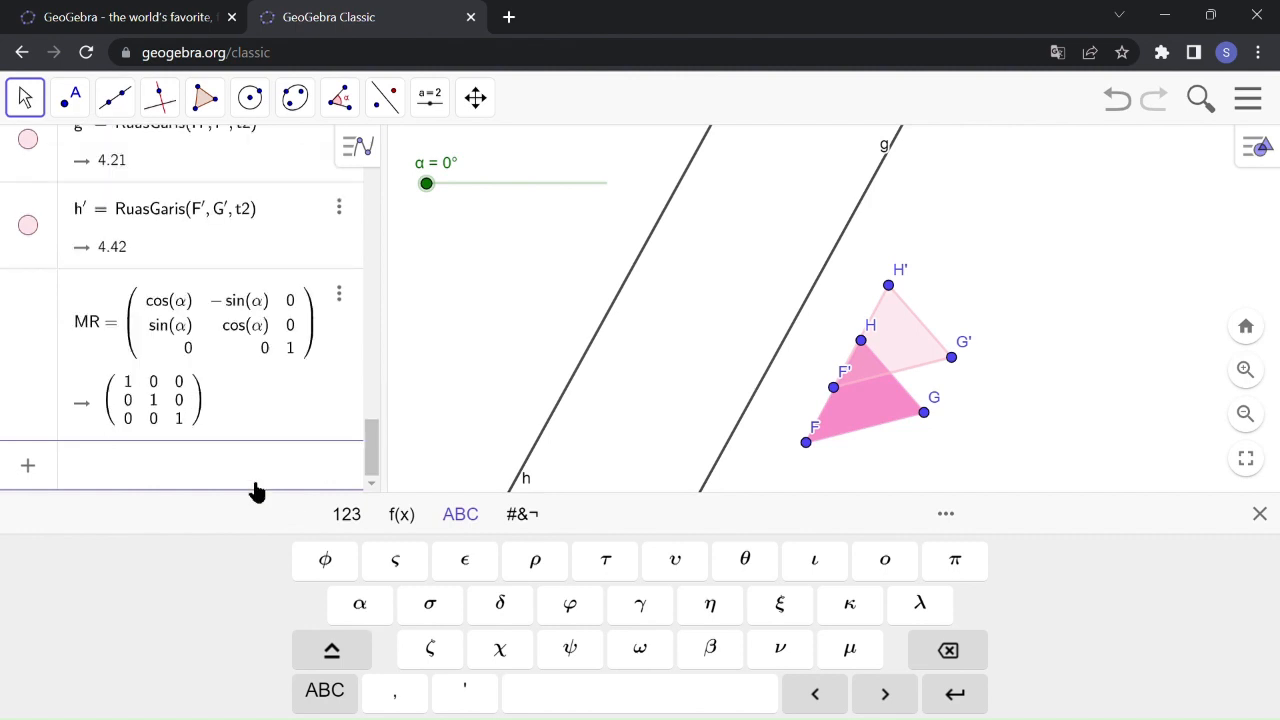
# Step: Create matrix MT = {{1, 0, 1}, {0, 1, 2}, {0, 0, 1}} and close the on-screen keyboard
pyautogui.write('MT ')
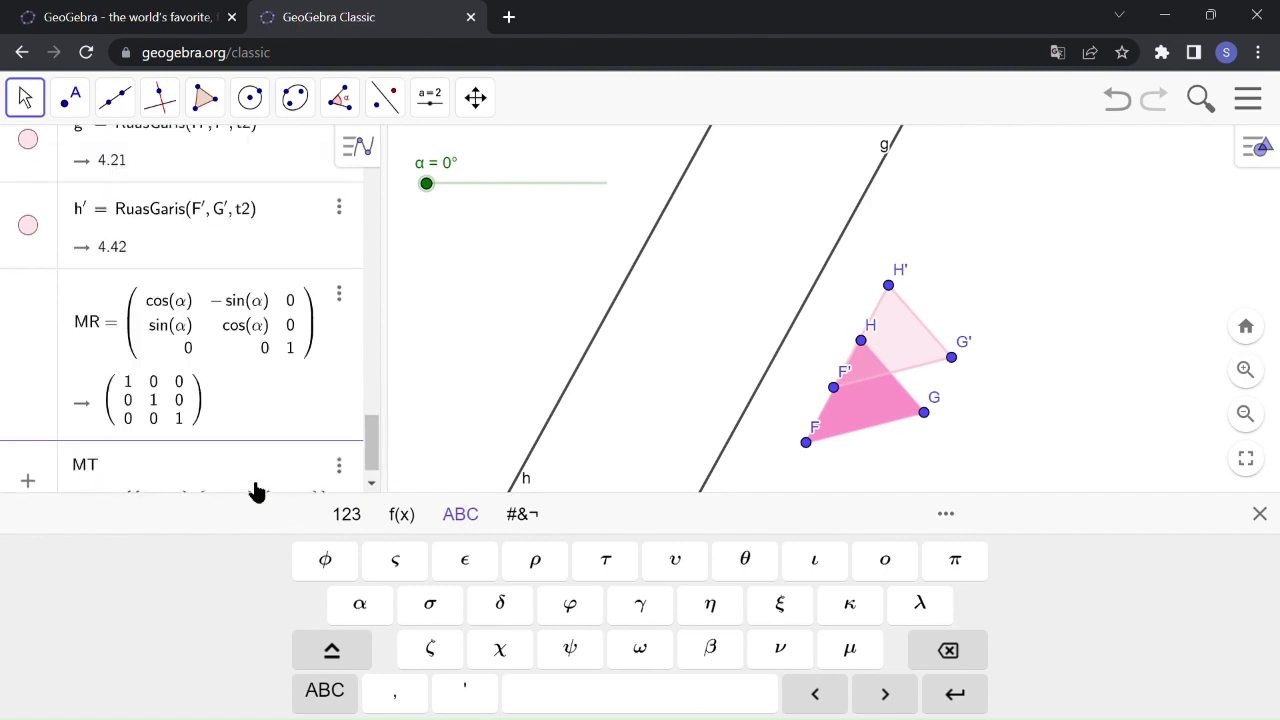
pyautogui.write('= {{1, 0, 1}, ')
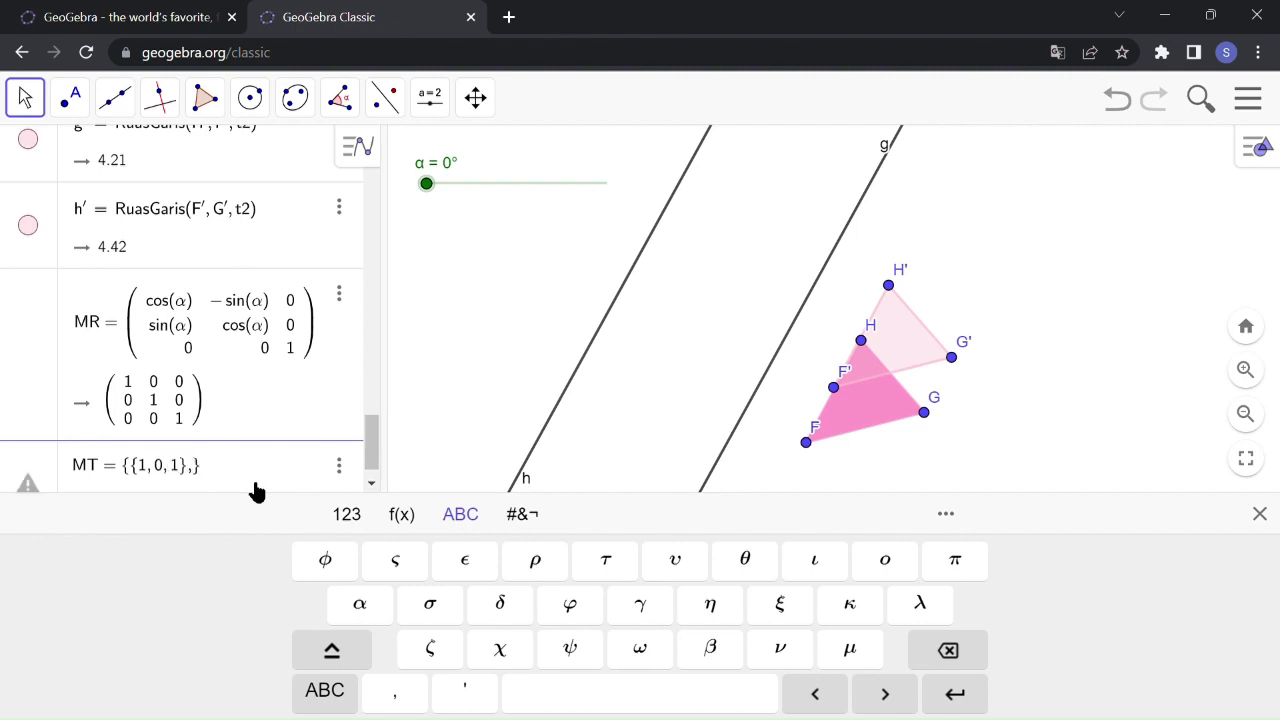
pyautogui.write('0, 1, 2')
pyautogui.press('BackSpace')
pyautogui.press('BackSpace')
pyautogui.press('BackSpace')
pyautogui.press('BackSpace')
pyautogui.press('BackSpace')
pyautogui.write('{0, 1, 2}, {0, 0, 1')
pyautogui.press('Return')
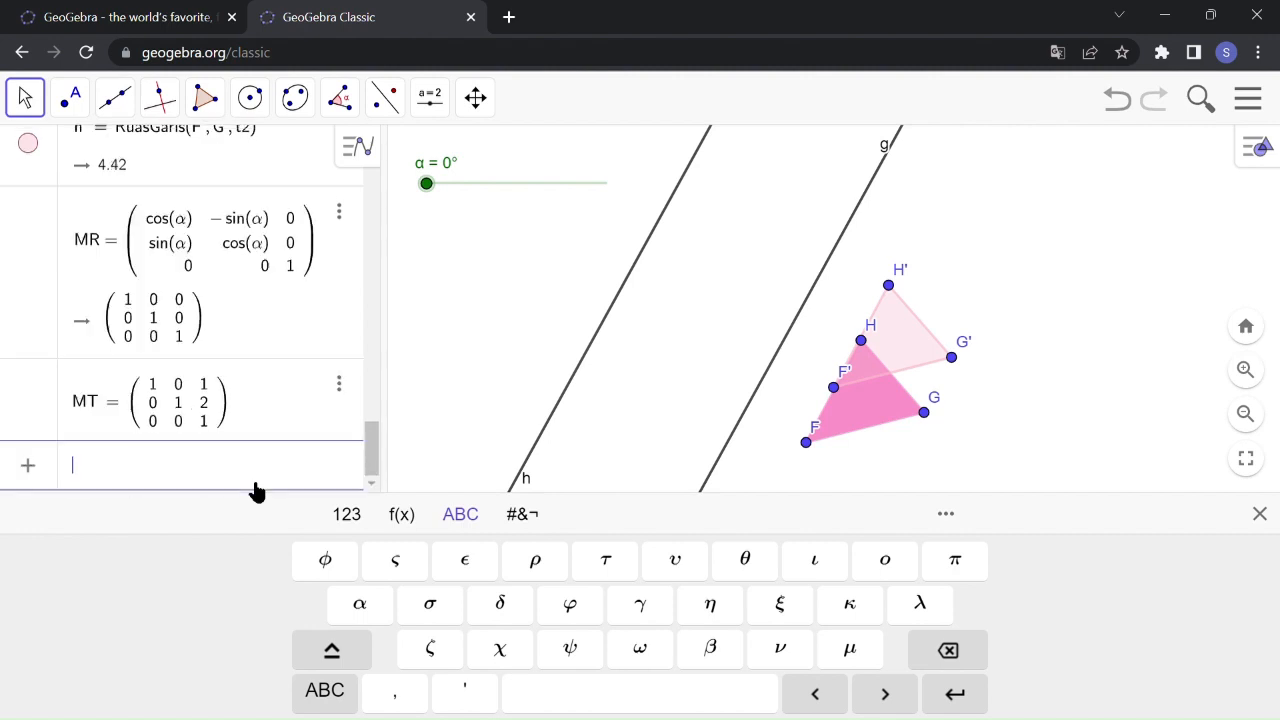
pyautogui.click(1259, 514)
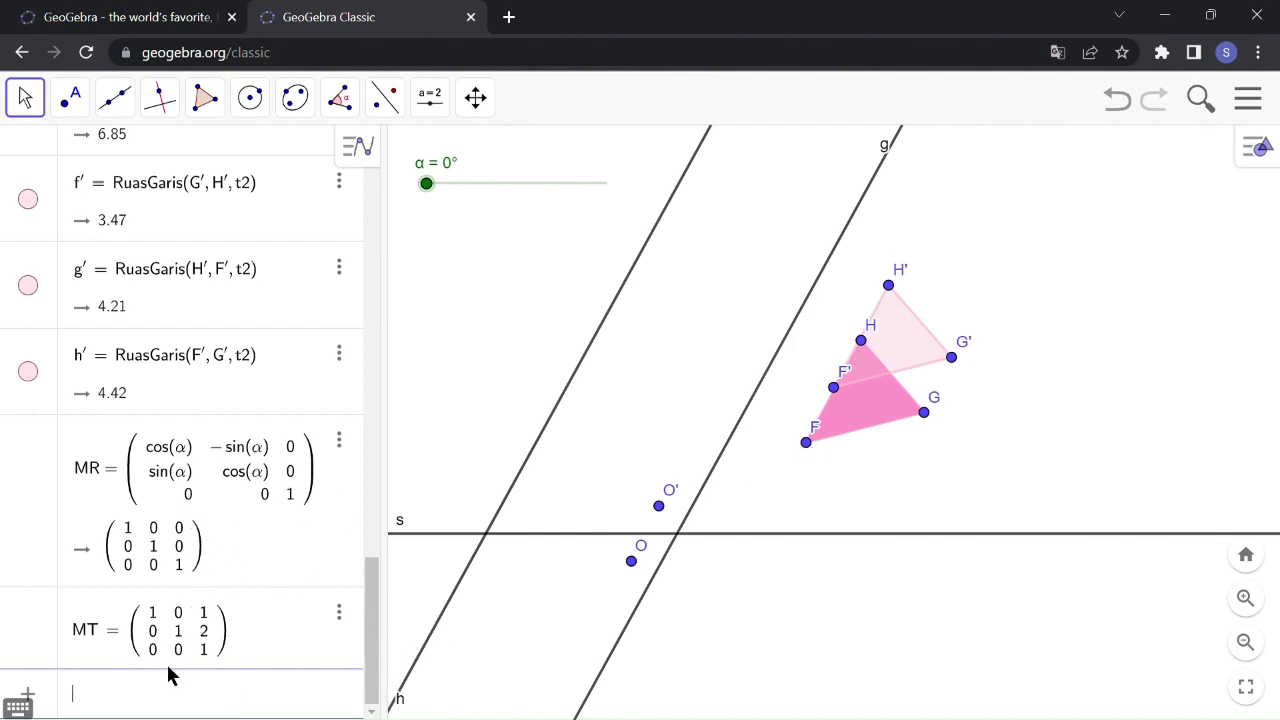
# Step: Define point F_R as the image of F under matrix MR with PetakanMatriks(MR, F)
pyautogui.write('F')
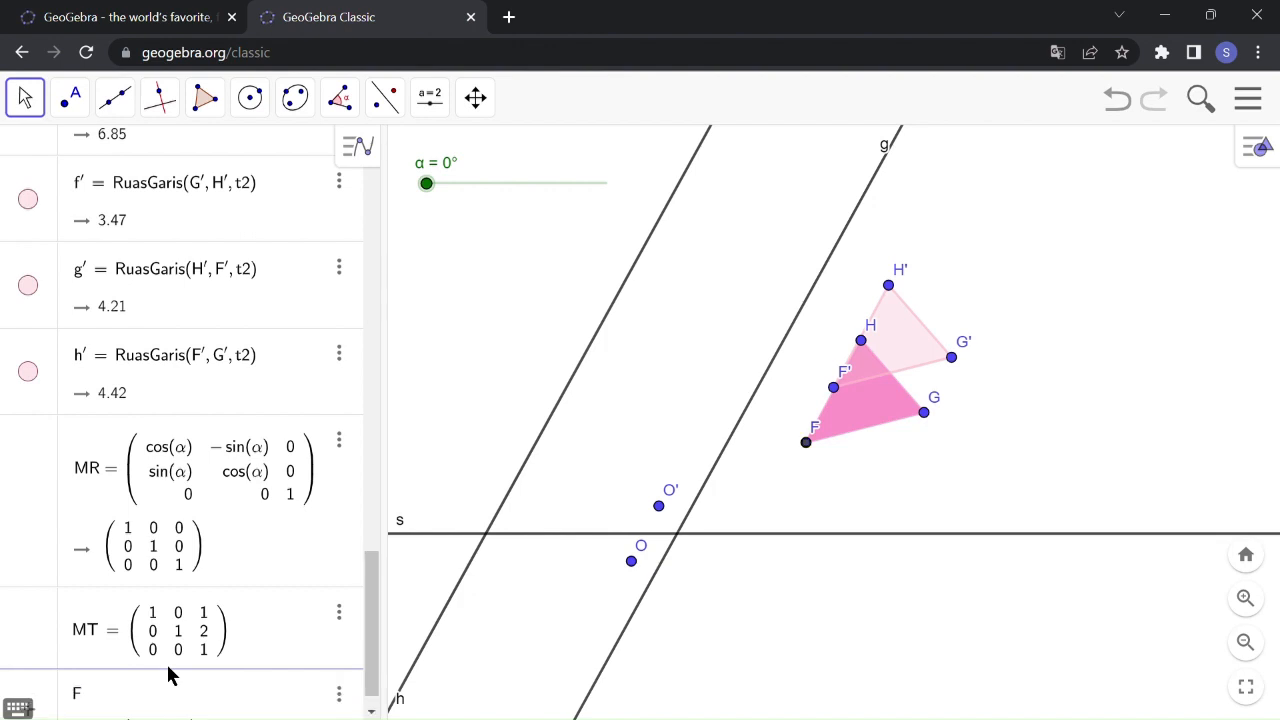
pyautogui.write('_R')
pyautogui.press('Right')
pyautogui.write('= Petakan')
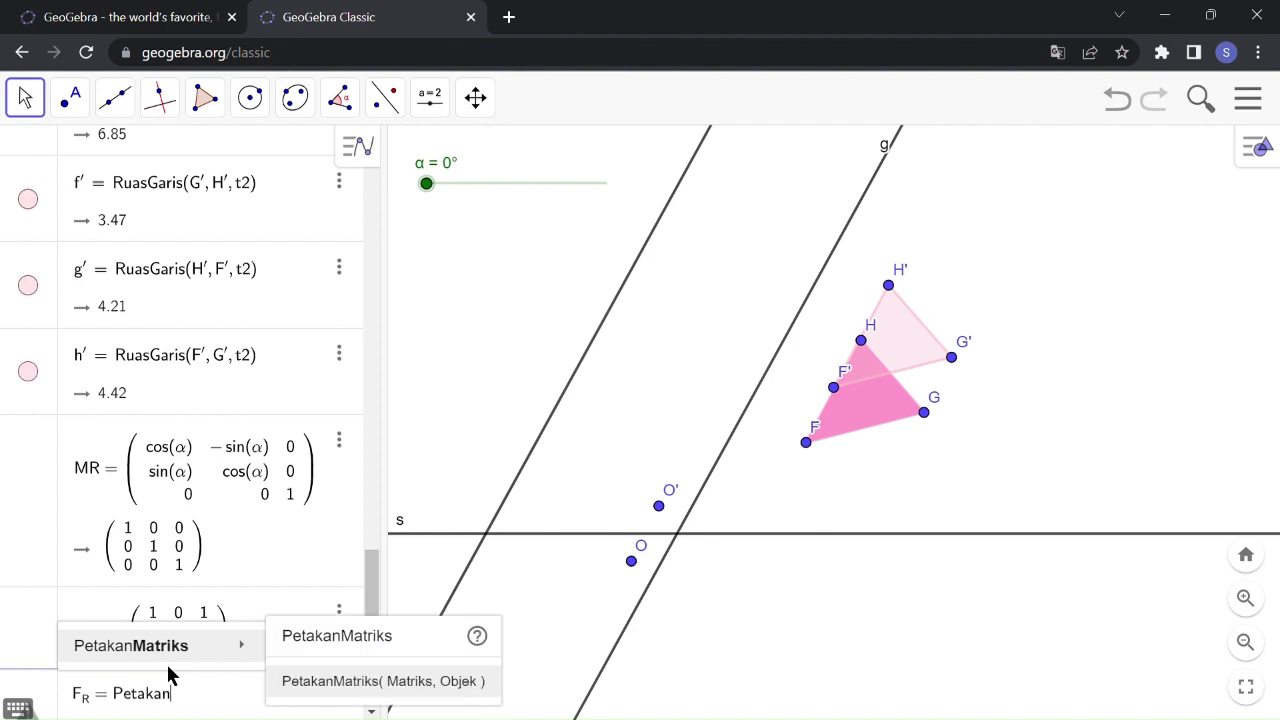
pyautogui.click(167, 660)
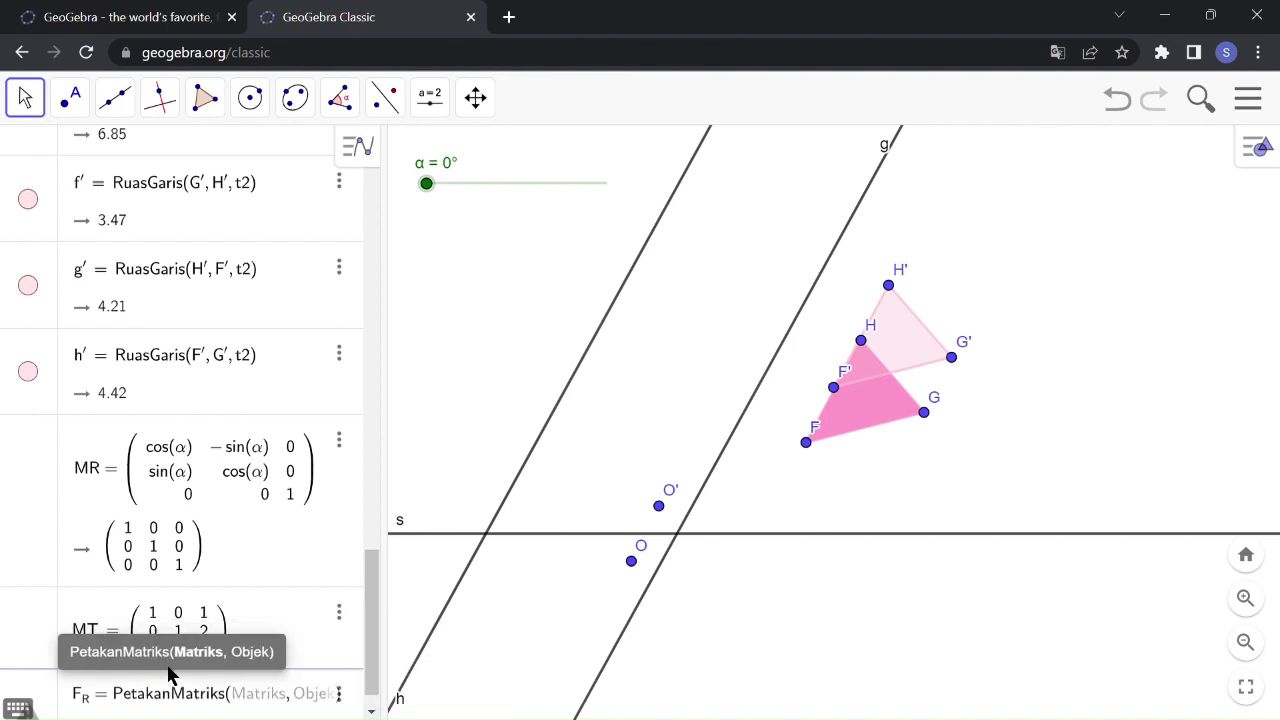
pyautogui.write('M')
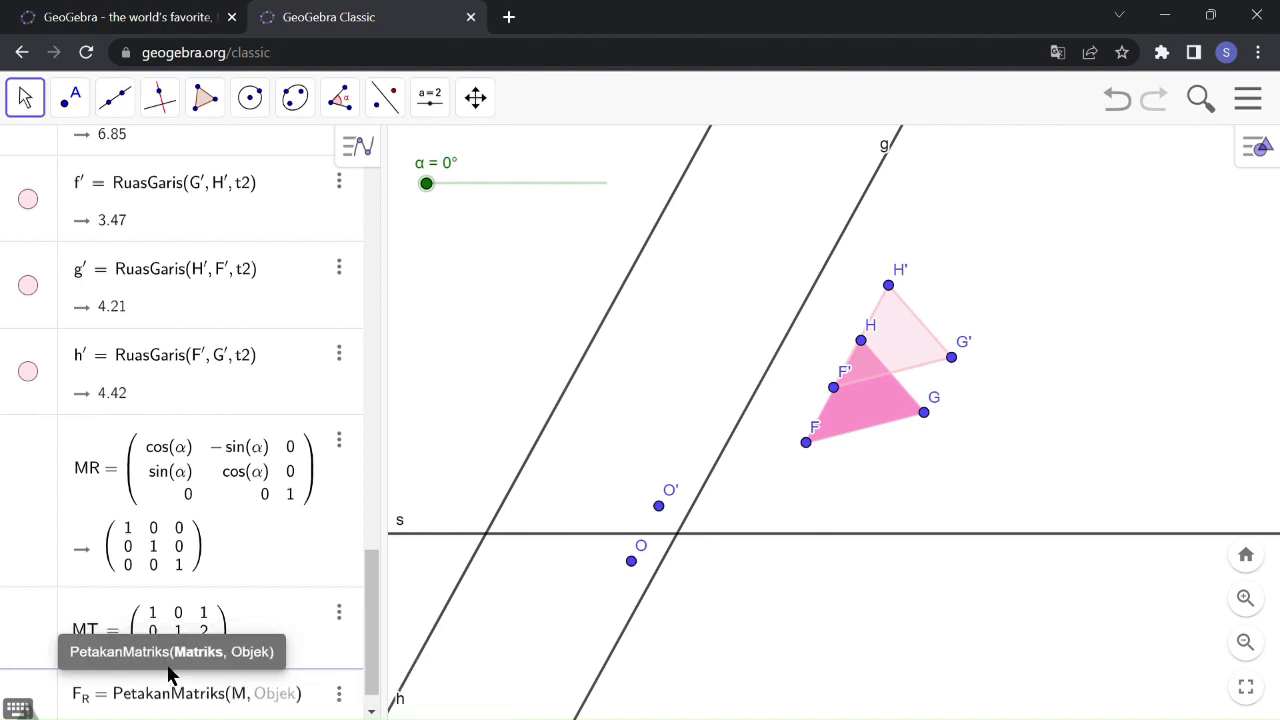
pyautogui.write('R')
pyautogui.press('Right')
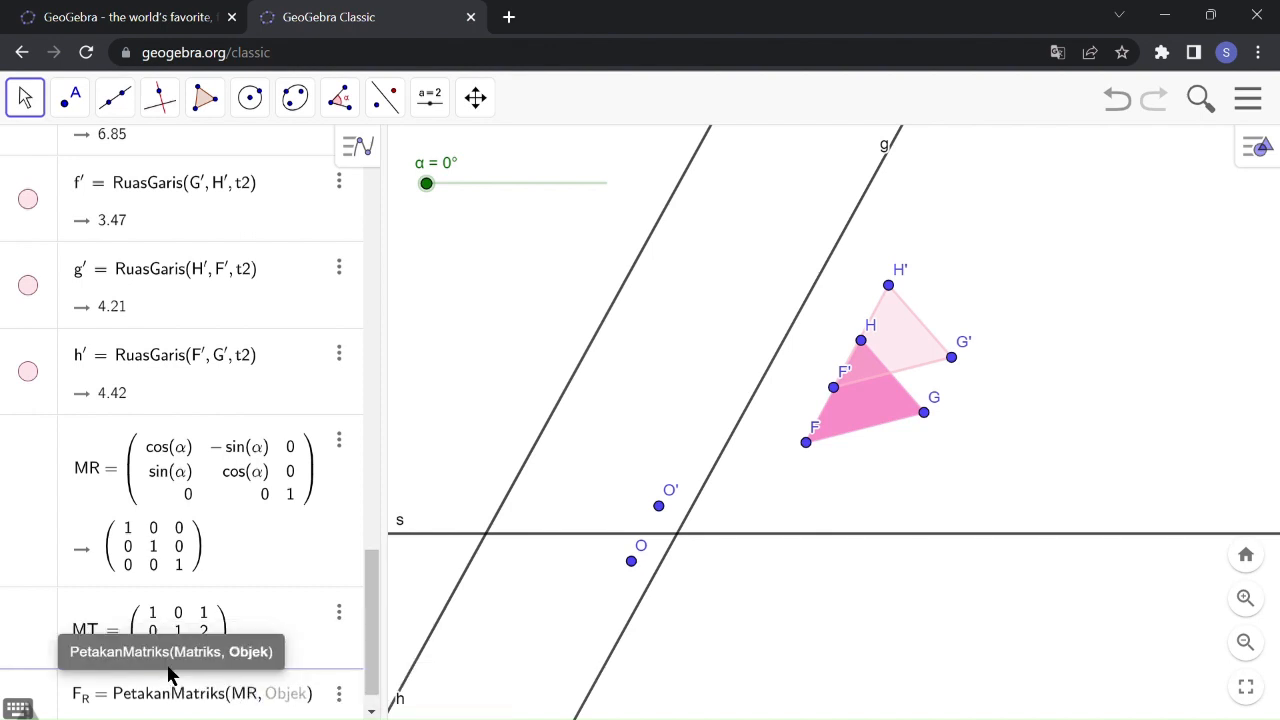
pyautogui.write(', ')
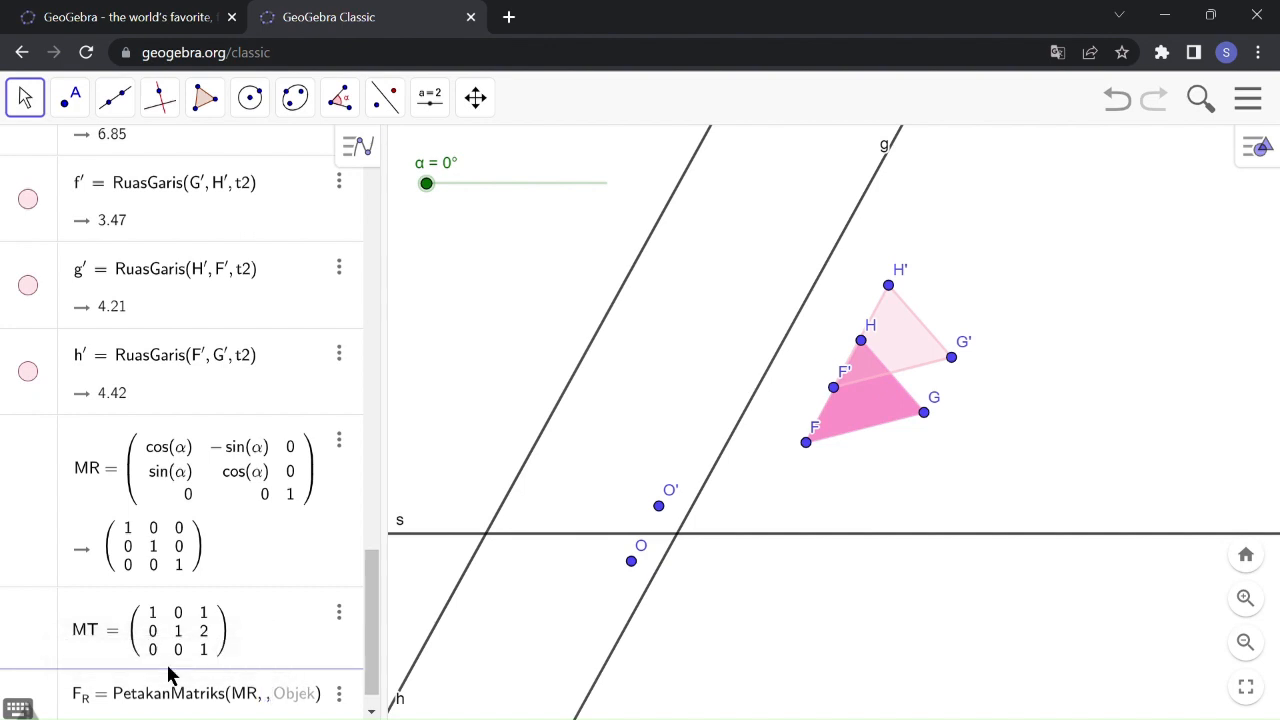
pyautogui.write('F')
pyautogui.press('BackSpace')
pyautogui.press('BackSpace')
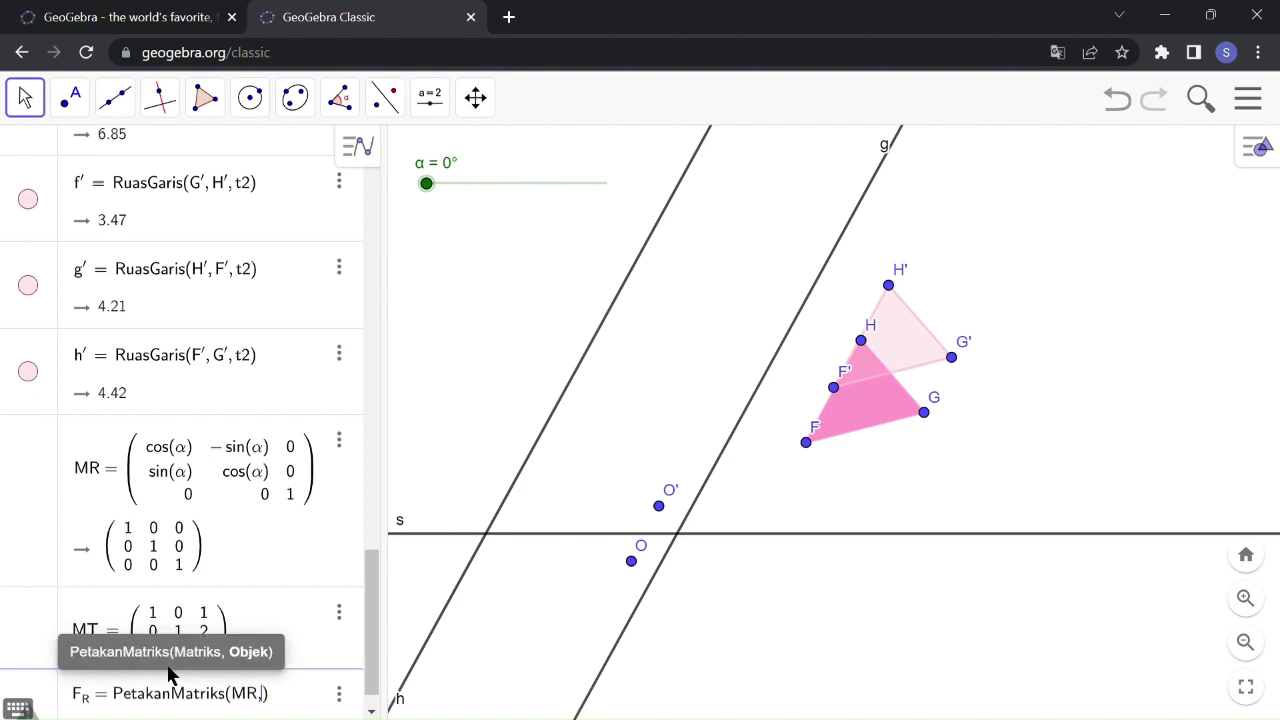
pyautogui.write('F')
pyautogui.press('Return')
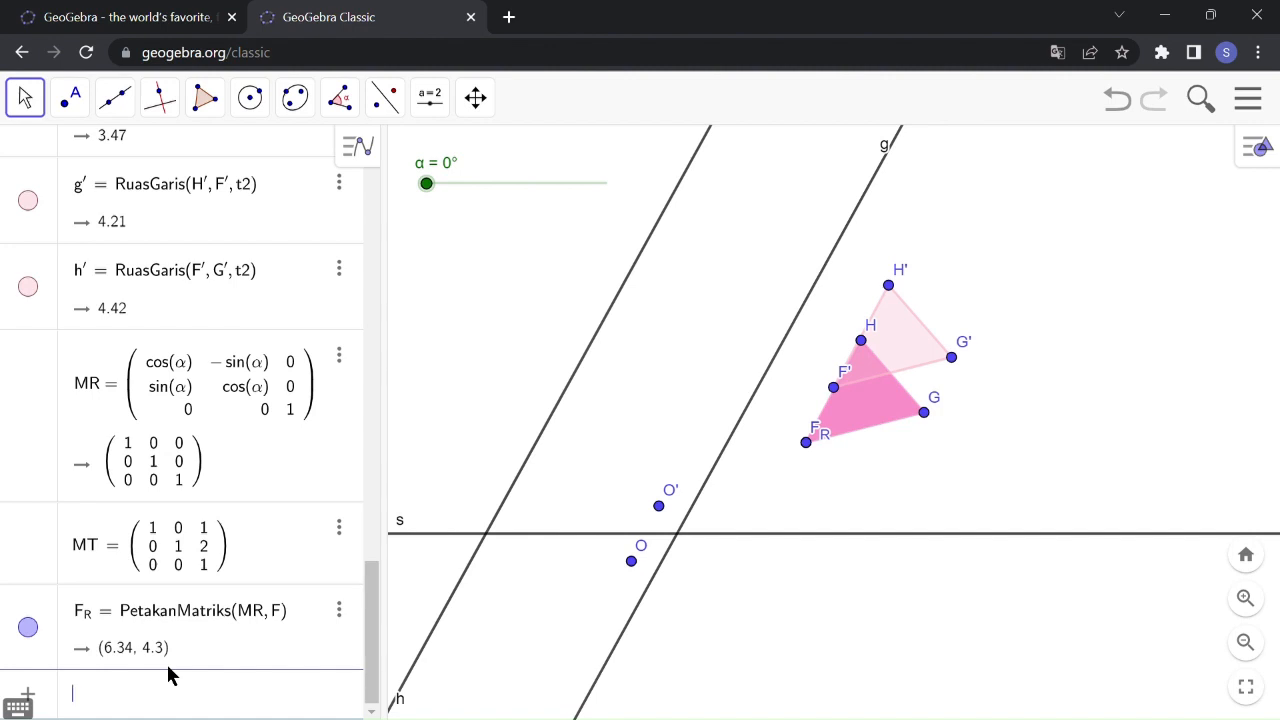
# Step: Define point F_T as the image of F under matrix MT with PetakanMatriks(MT, F)
pyautogui.write('F')
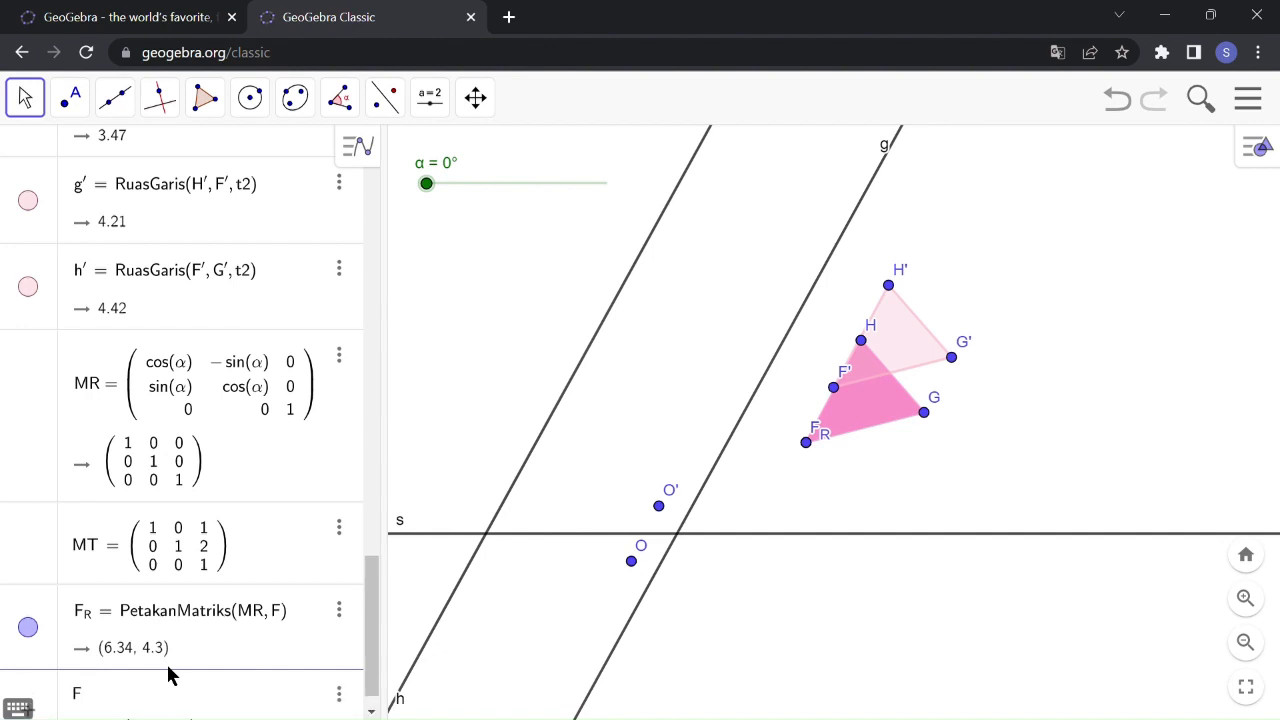
pyautogui.write('_T = Petakan')
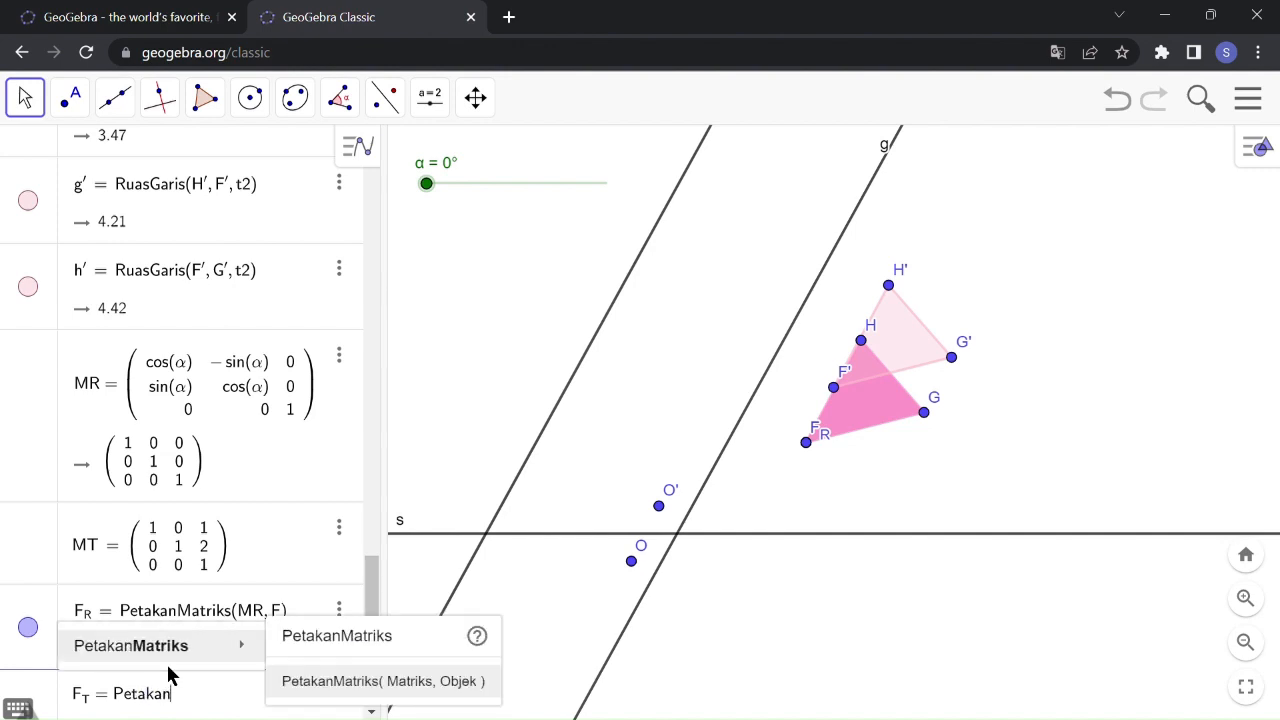
pyautogui.click(168, 660)
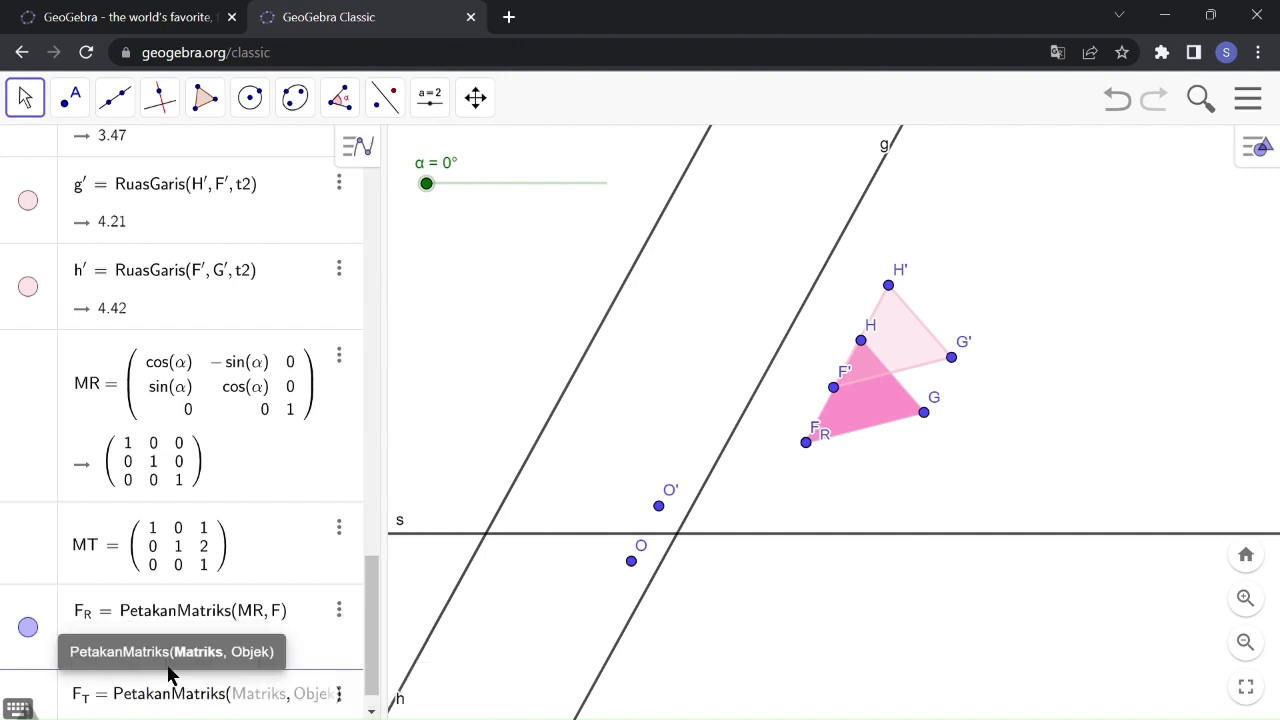
pyautogui.write('MT')
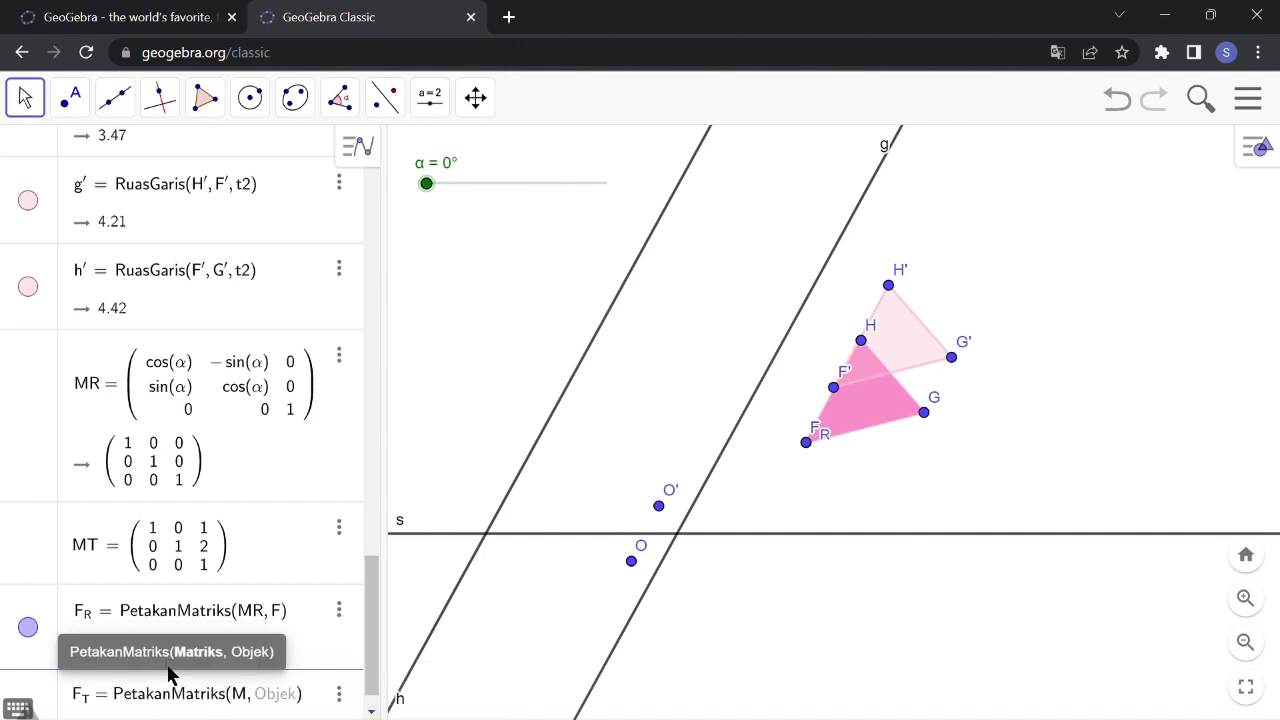
pyautogui.write(', ')
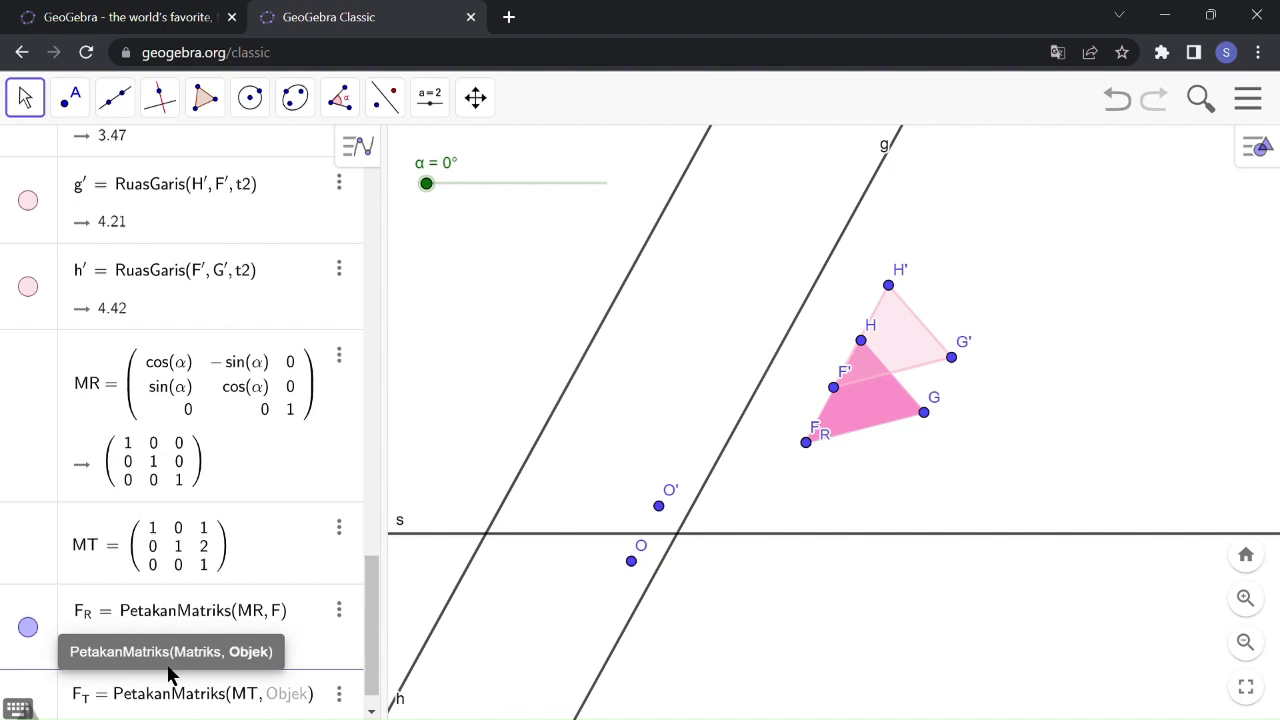
pyautogui.write('F')
pyautogui.press('Return')
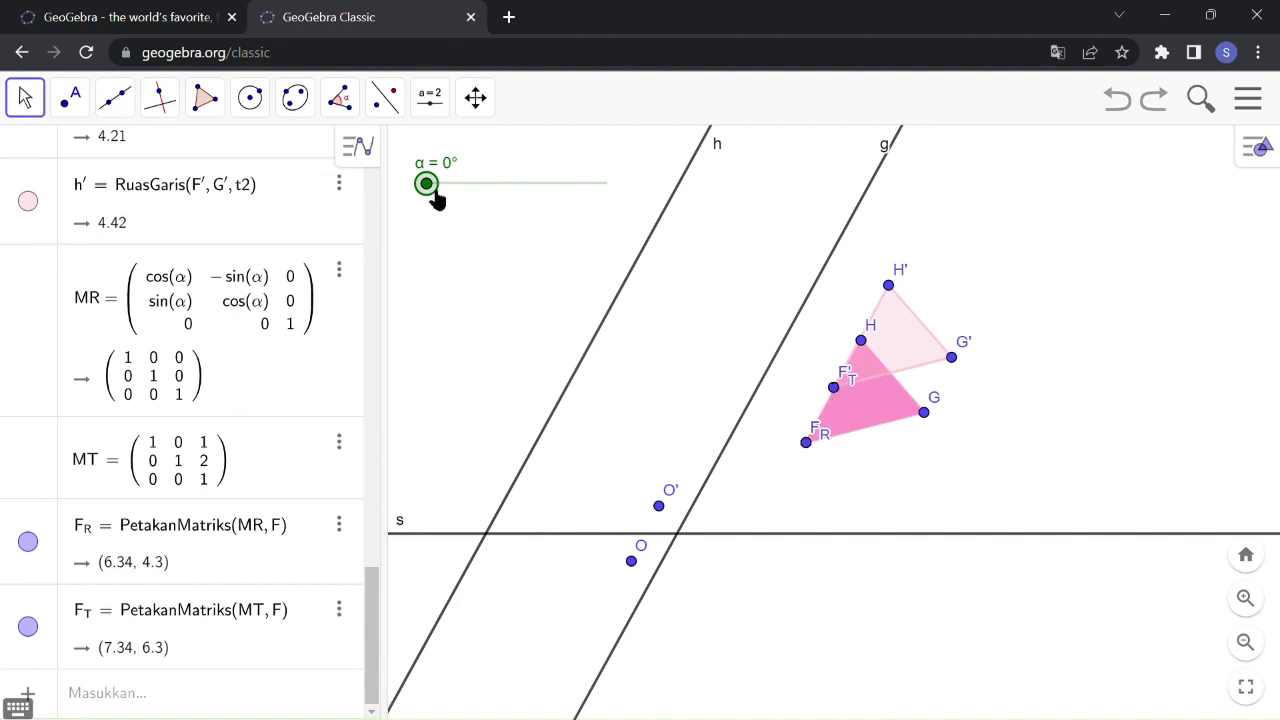
# Step: Set slider α to 70° and mark the angle from F to F_R with its vertex at O
pyautogui.moveTo(436, 199); pyautogui.dragTo(462, 192)
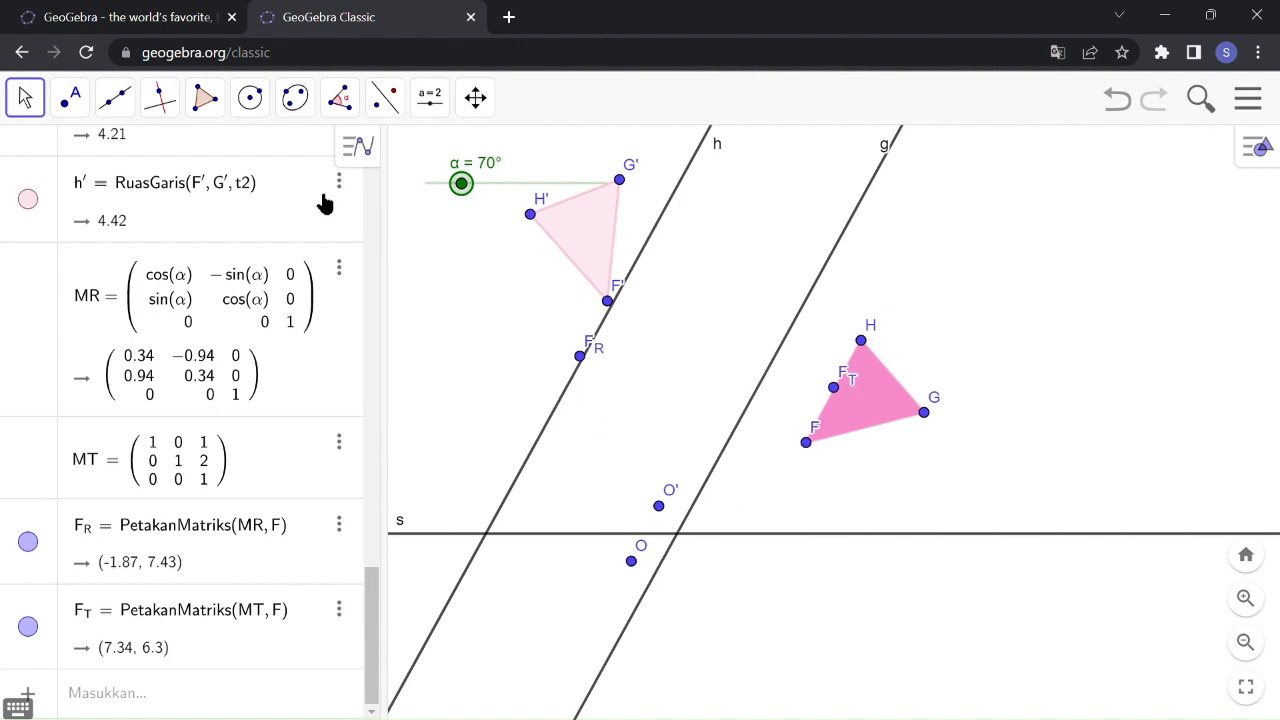
pyautogui.click(342, 102)
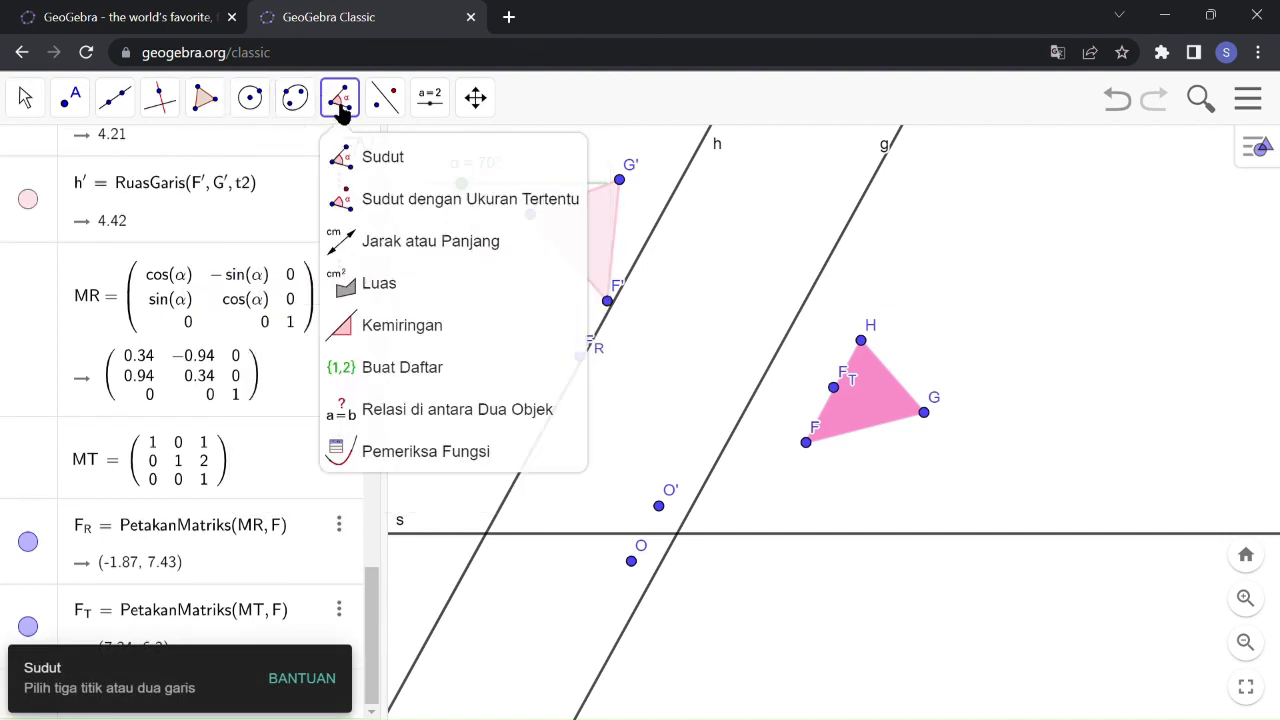
pyautogui.click(366, 160)
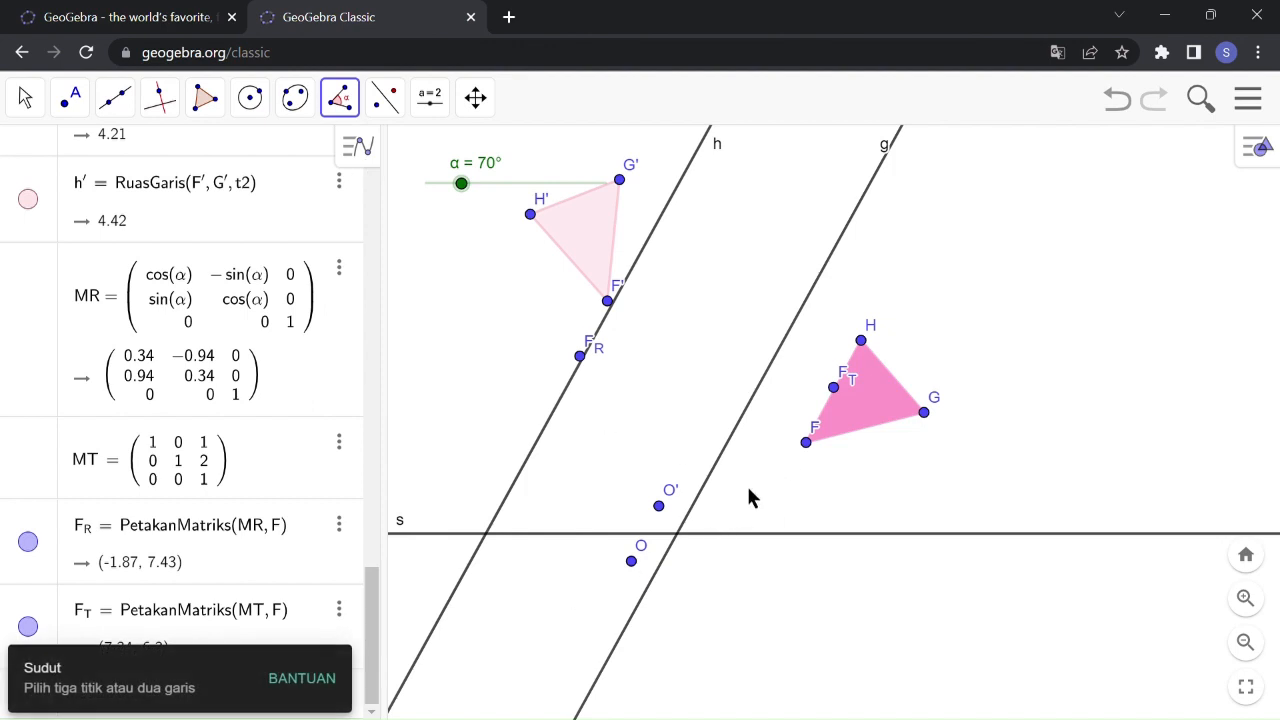
pyautogui.click(806, 443)
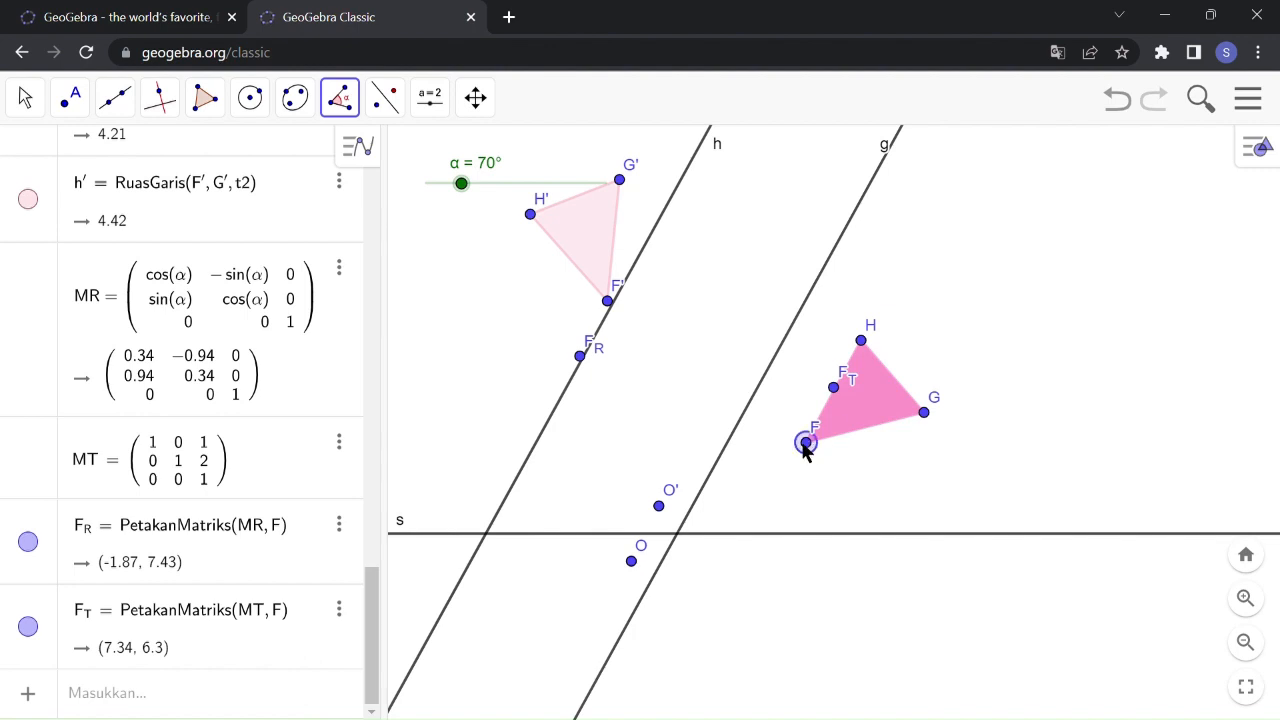
pyautogui.click(631, 561)
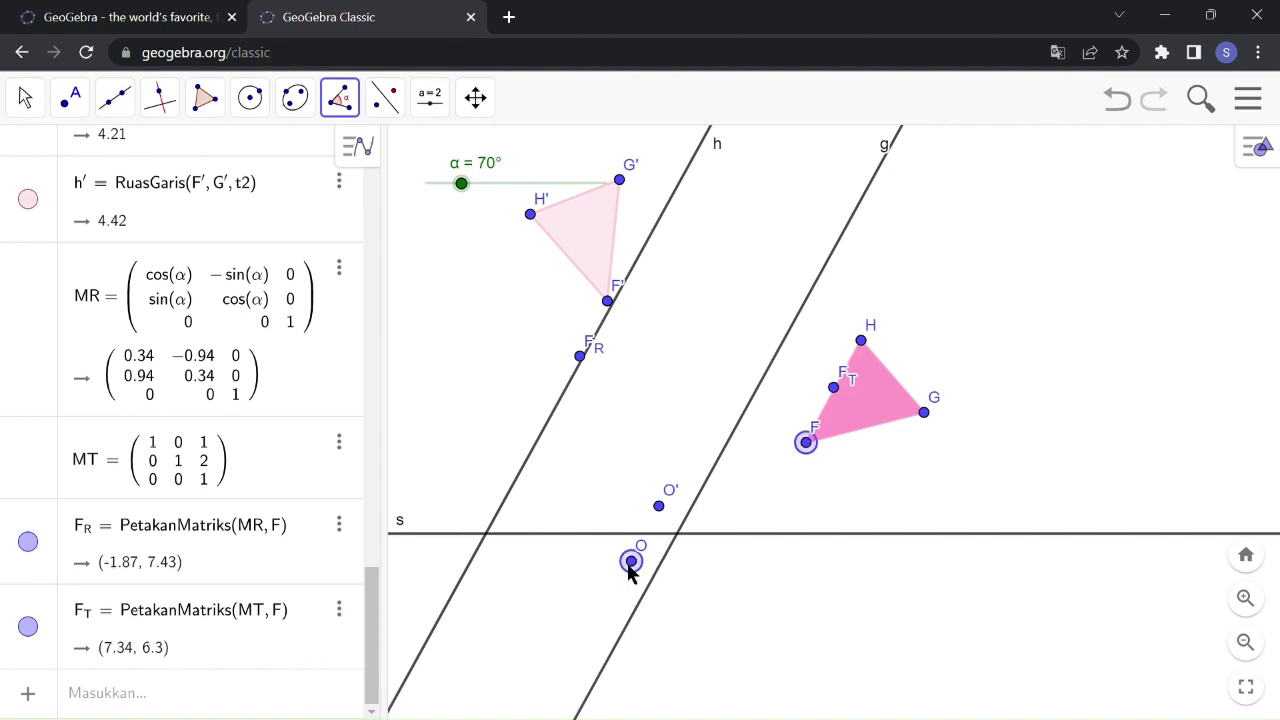
pyautogui.click(587, 360)
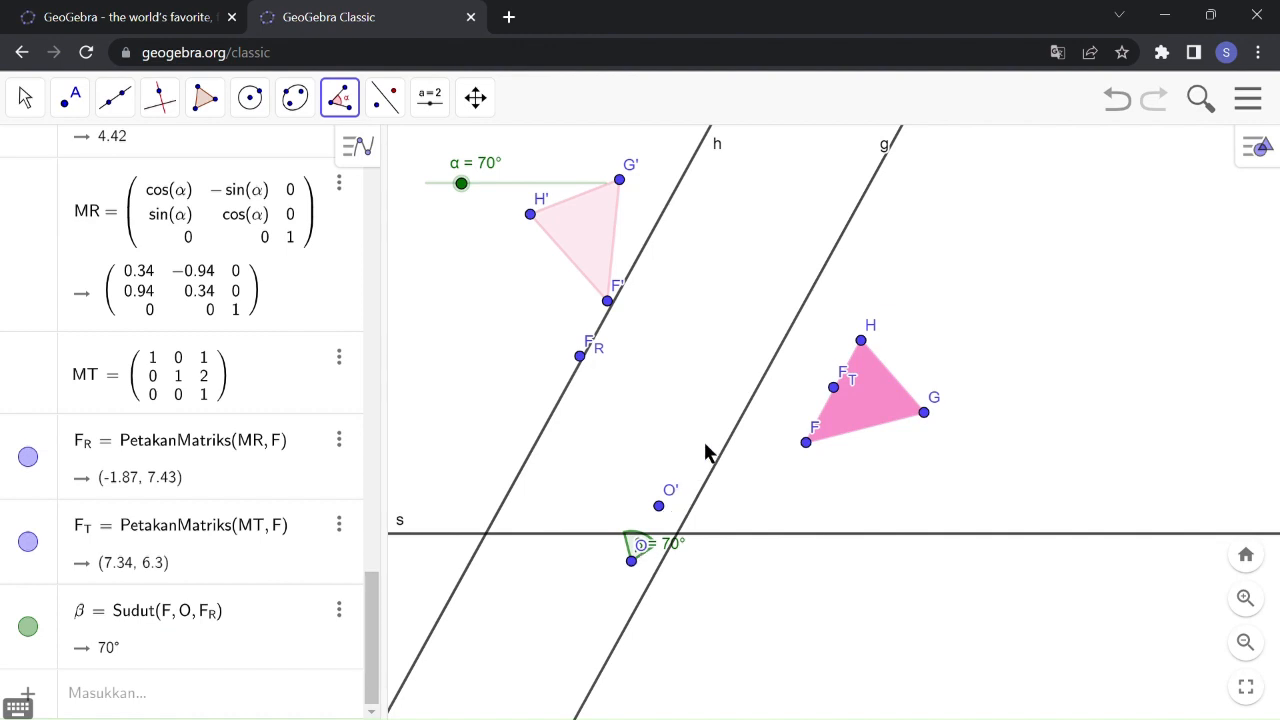
# Step: Mark the angle from F_T to F' with its vertex at O'
pyautogui.click(838, 390)
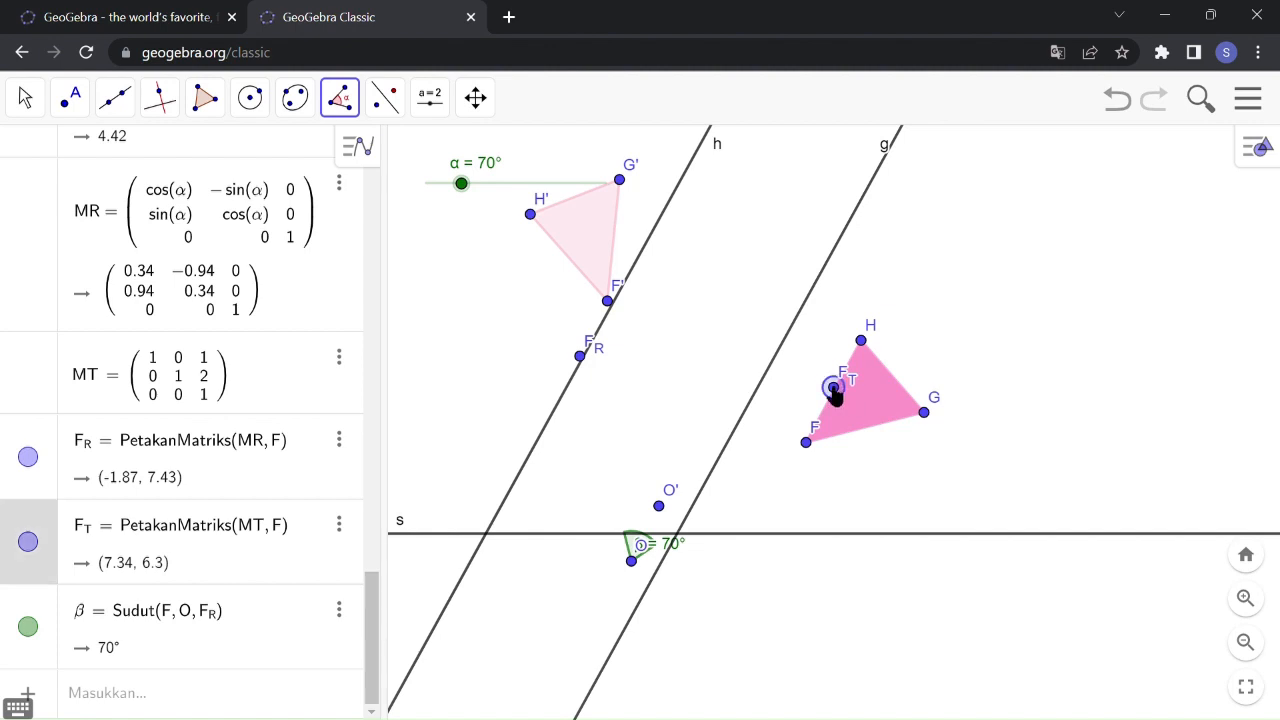
pyautogui.click(660, 508)
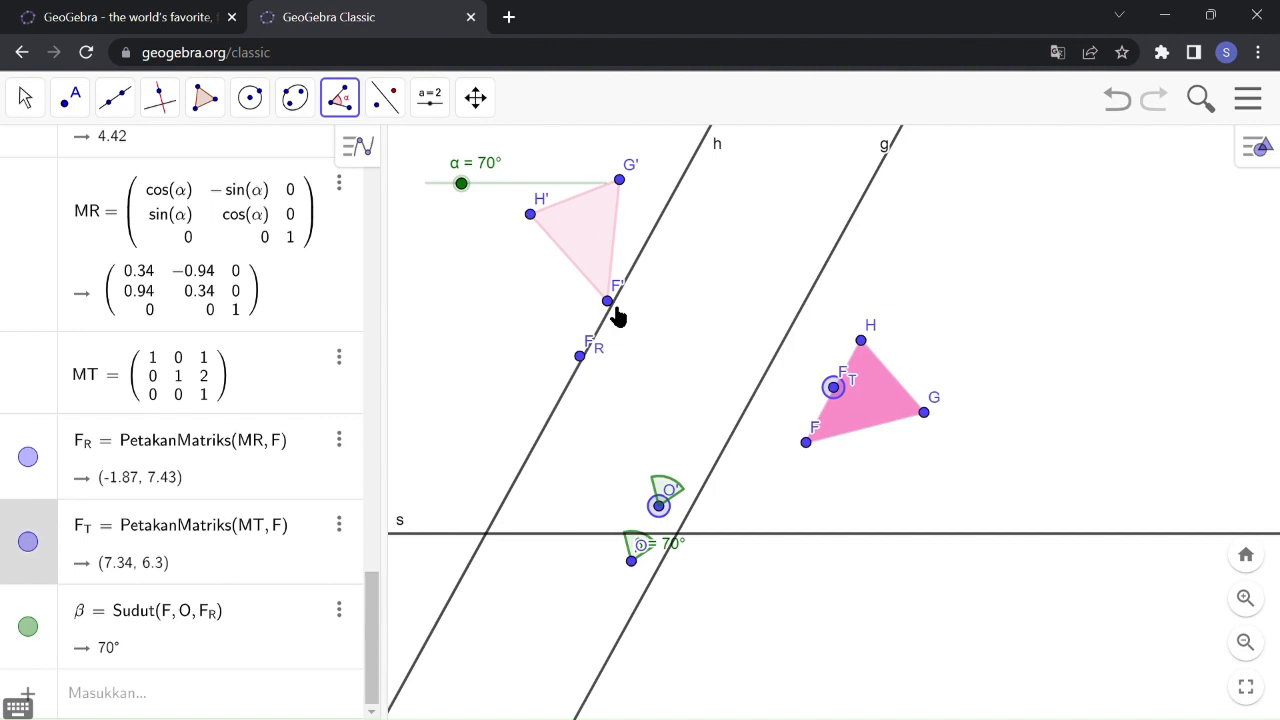
pyautogui.click(614, 312)
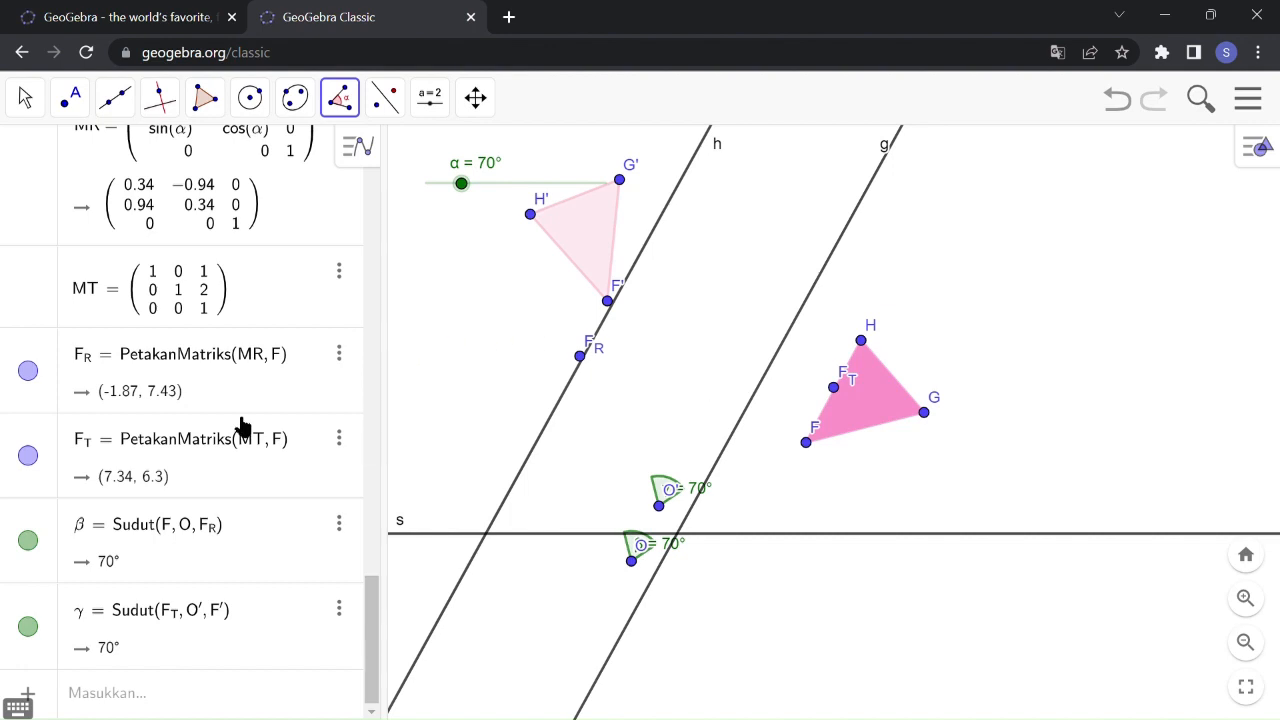
pyautogui.click(257, 480)
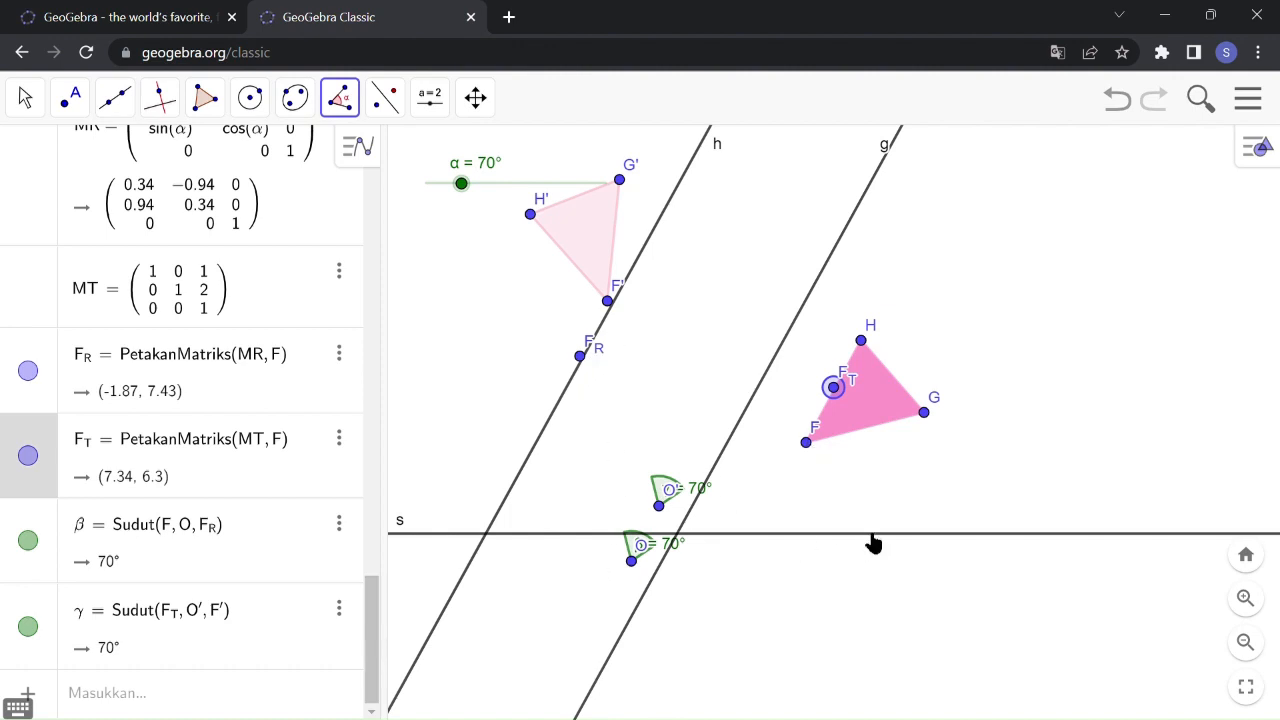
# Step: Draw a line segment from point F to point O
pyautogui.click(116, 100)
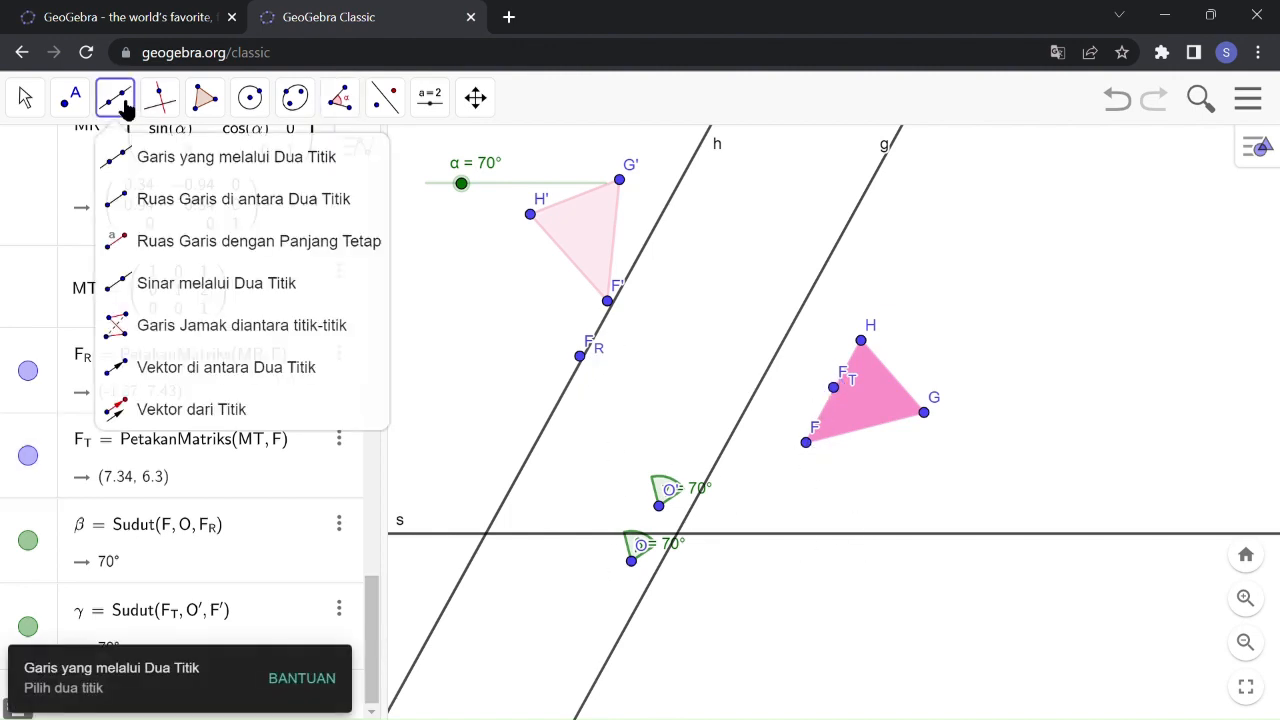
pyautogui.moveTo(95, 104)
pyautogui.click(134, 202)
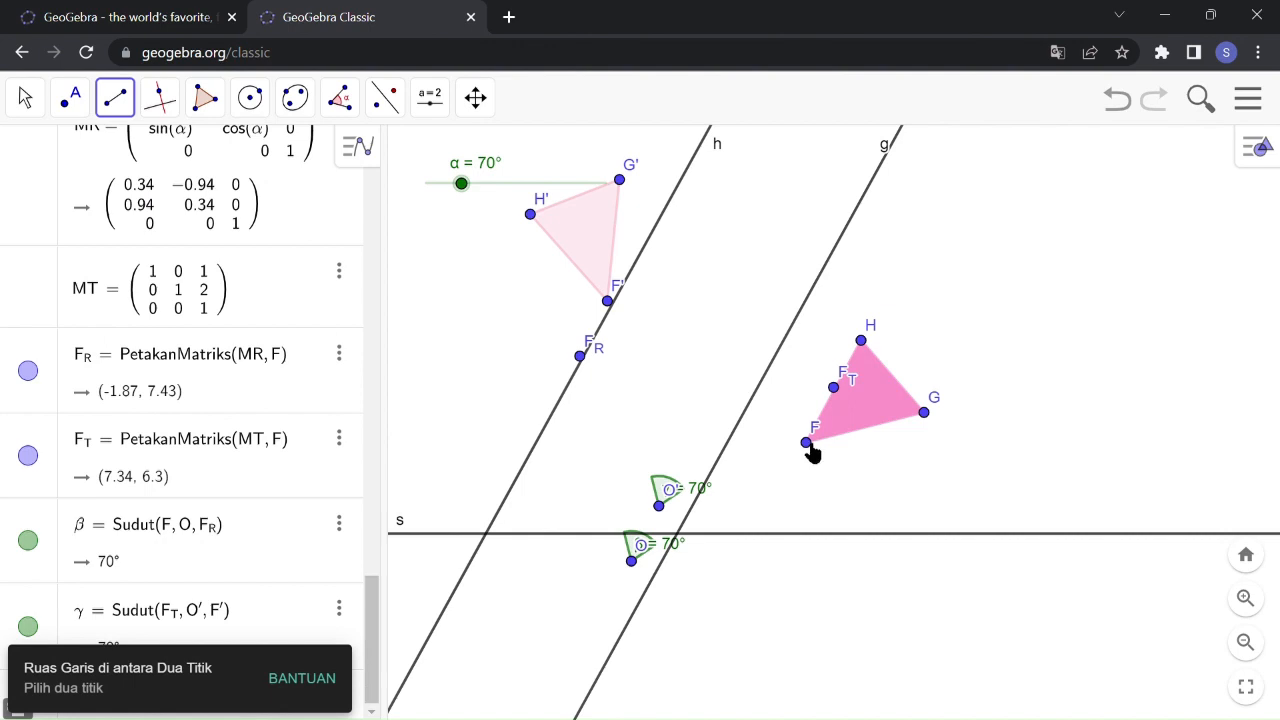
pyautogui.click(807, 443)
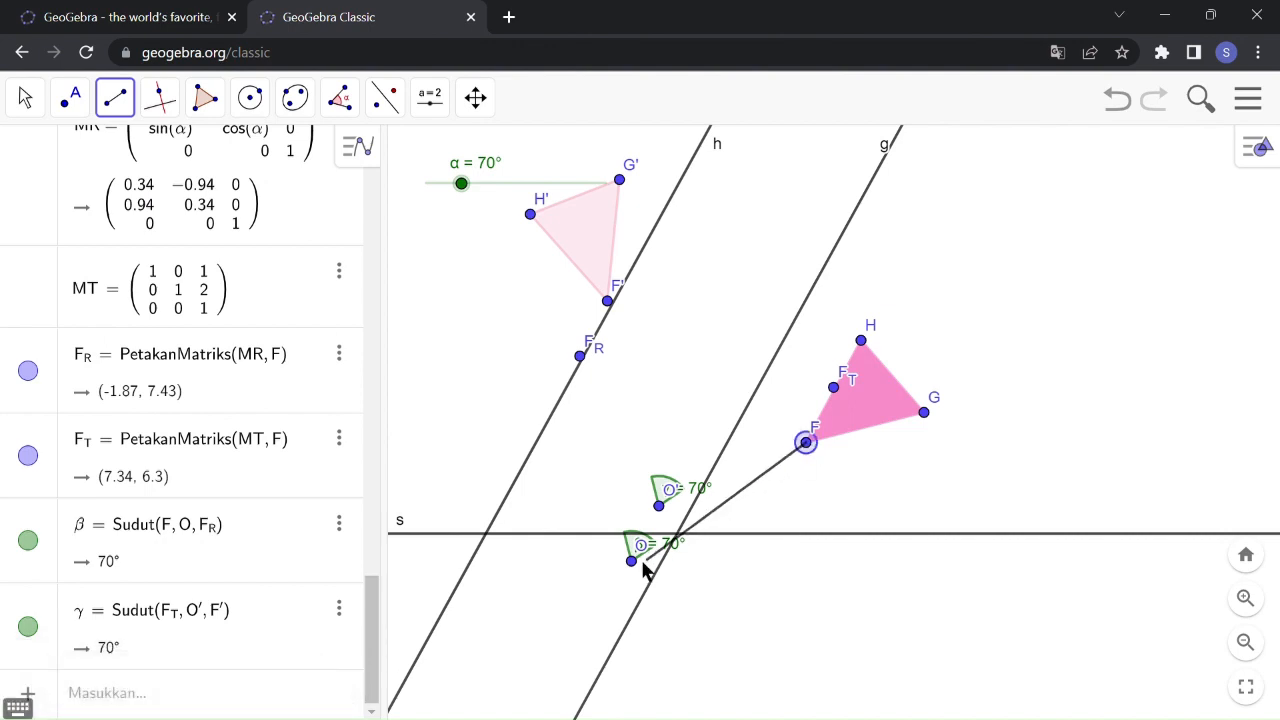
pyautogui.click(632, 562)
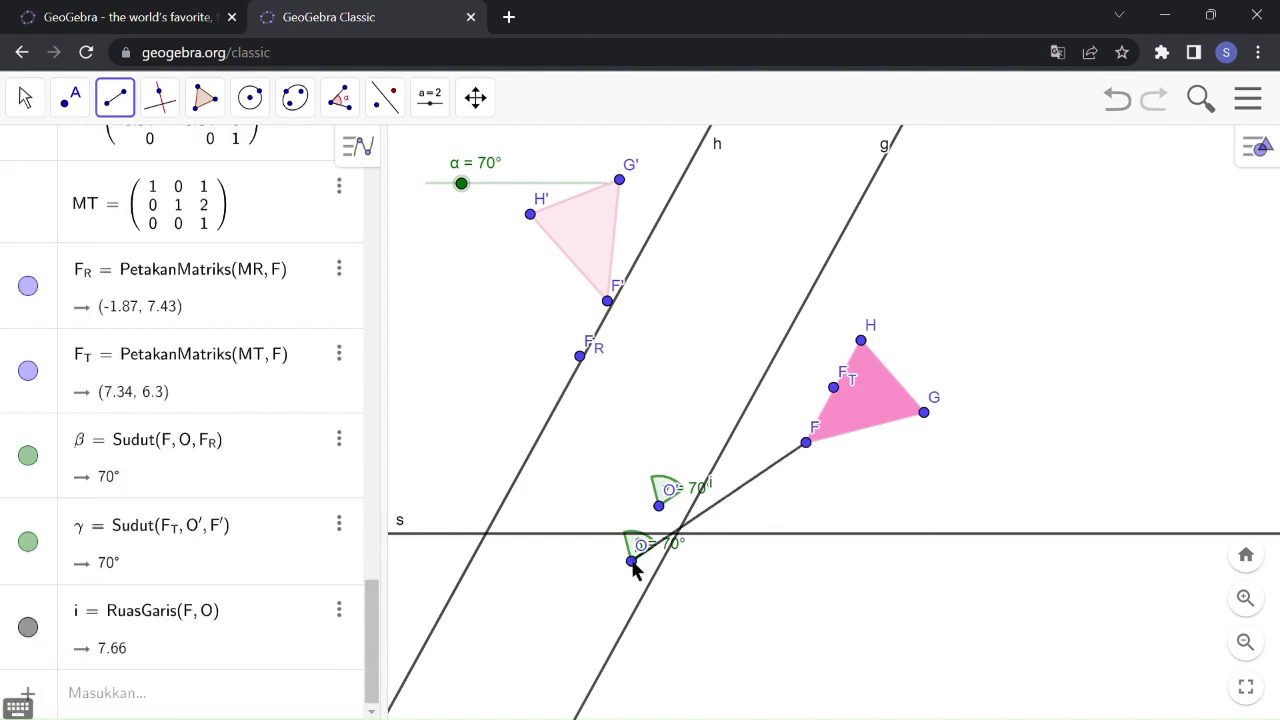
pyautogui.rightClick(633, 563)
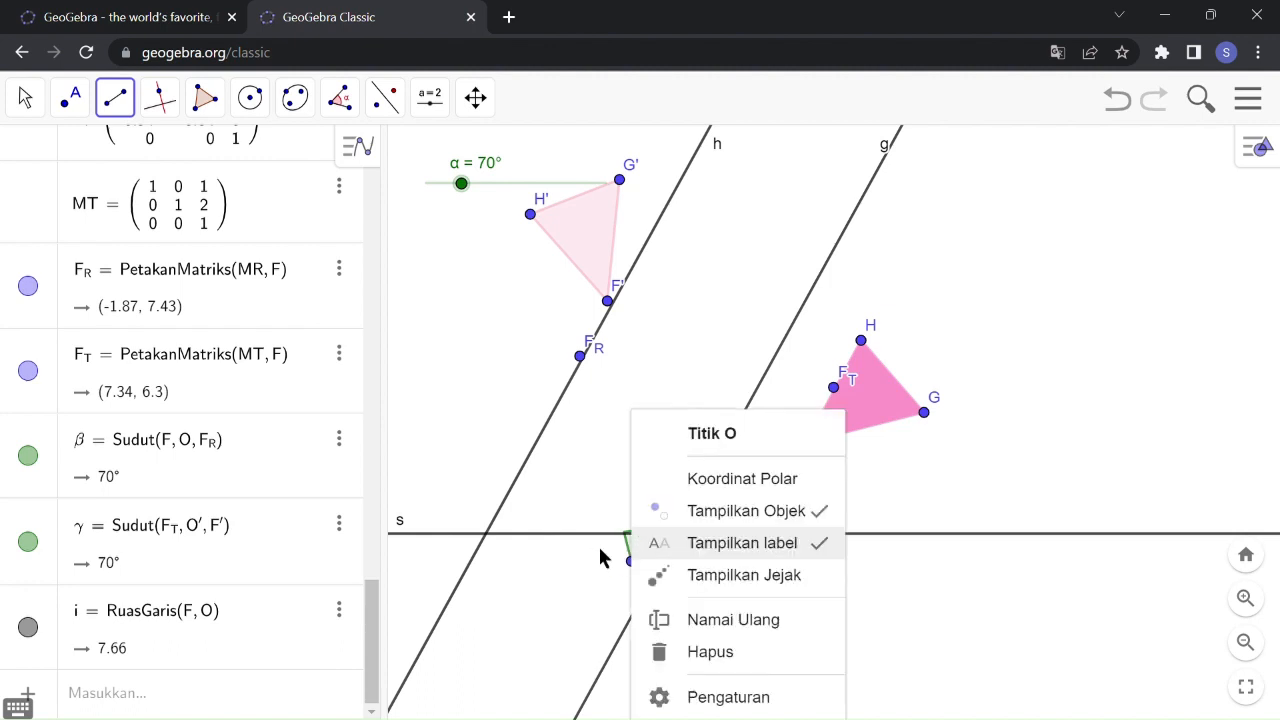
pyautogui.click(614, 566)
pyautogui.rightClick(614, 566)
pyautogui.click(748, 298)
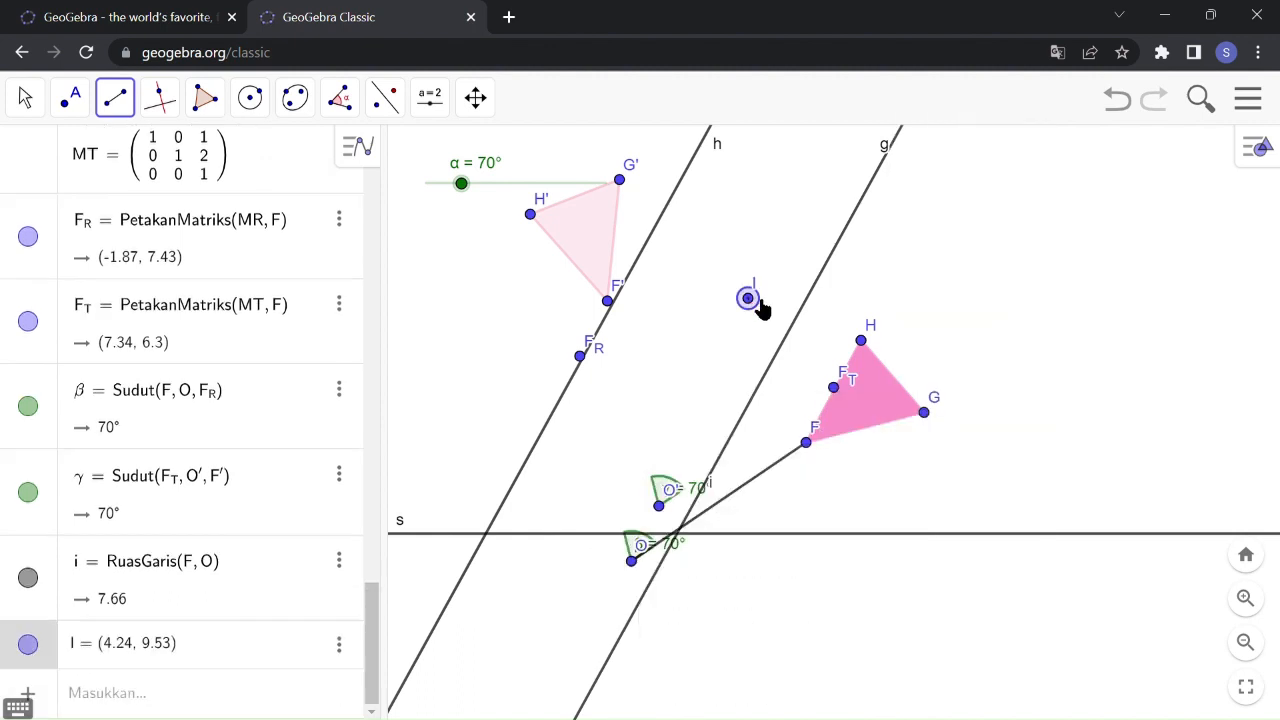
pyautogui.hotkey('ctrl', 'z')
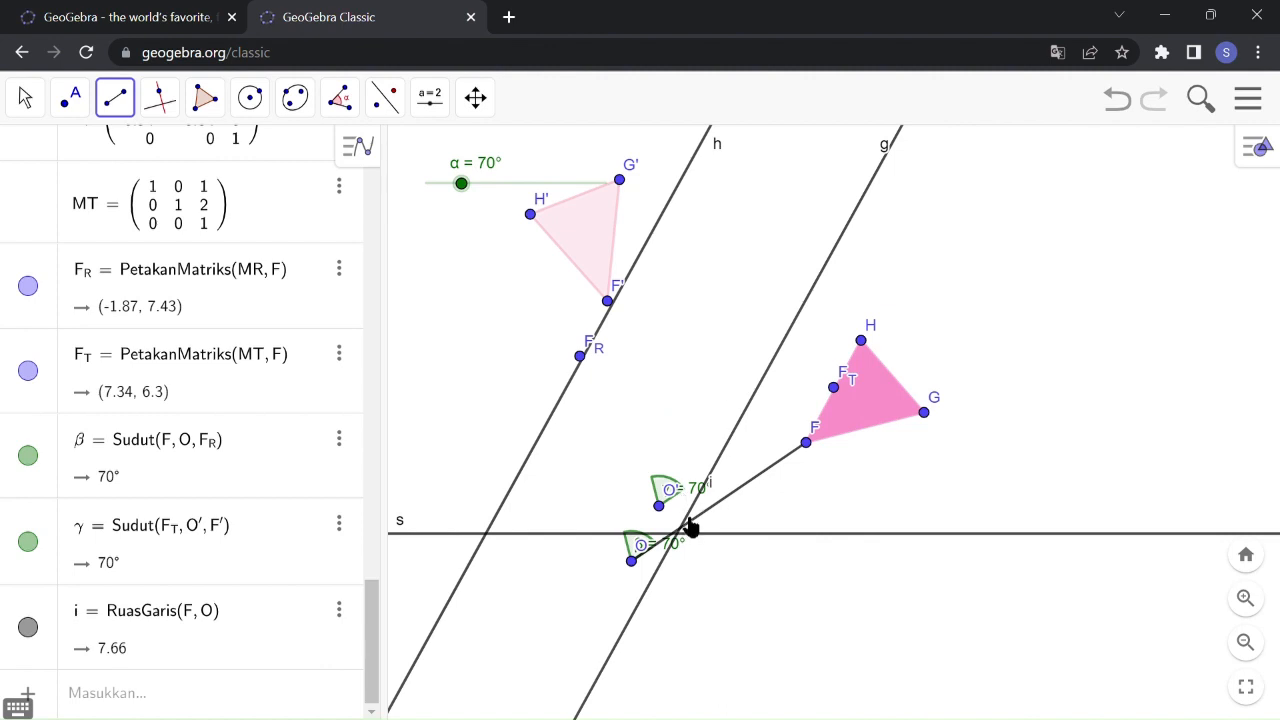
# Step: Hide the label of the segment from F to O and set its line style to dashed
pyautogui.click(30, 100)
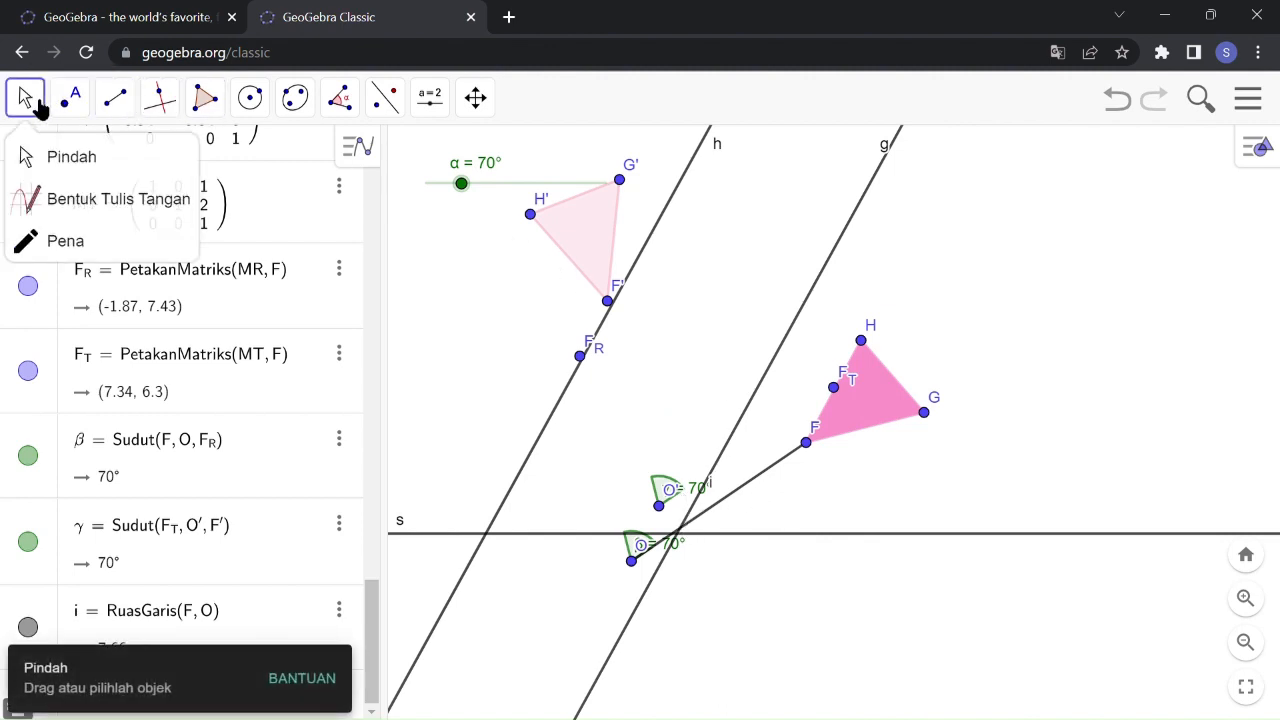
pyautogui.click(58, 157)
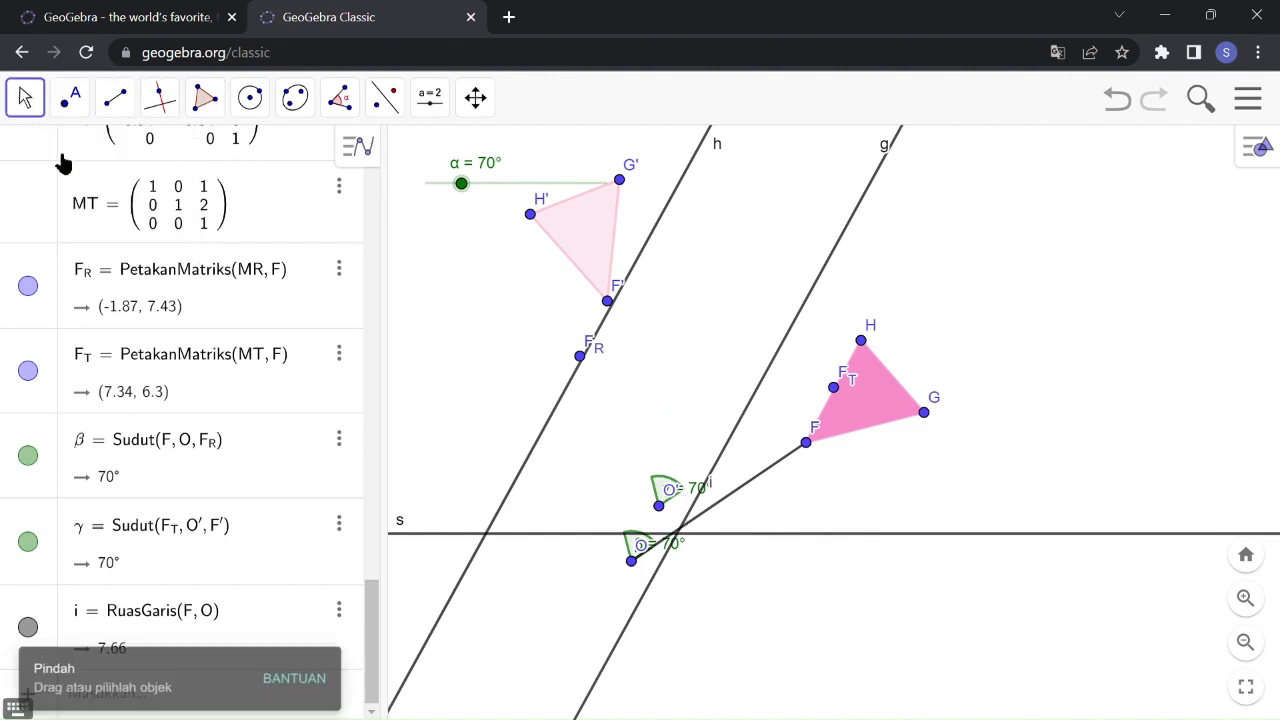
pyautogui.click(740, 505)
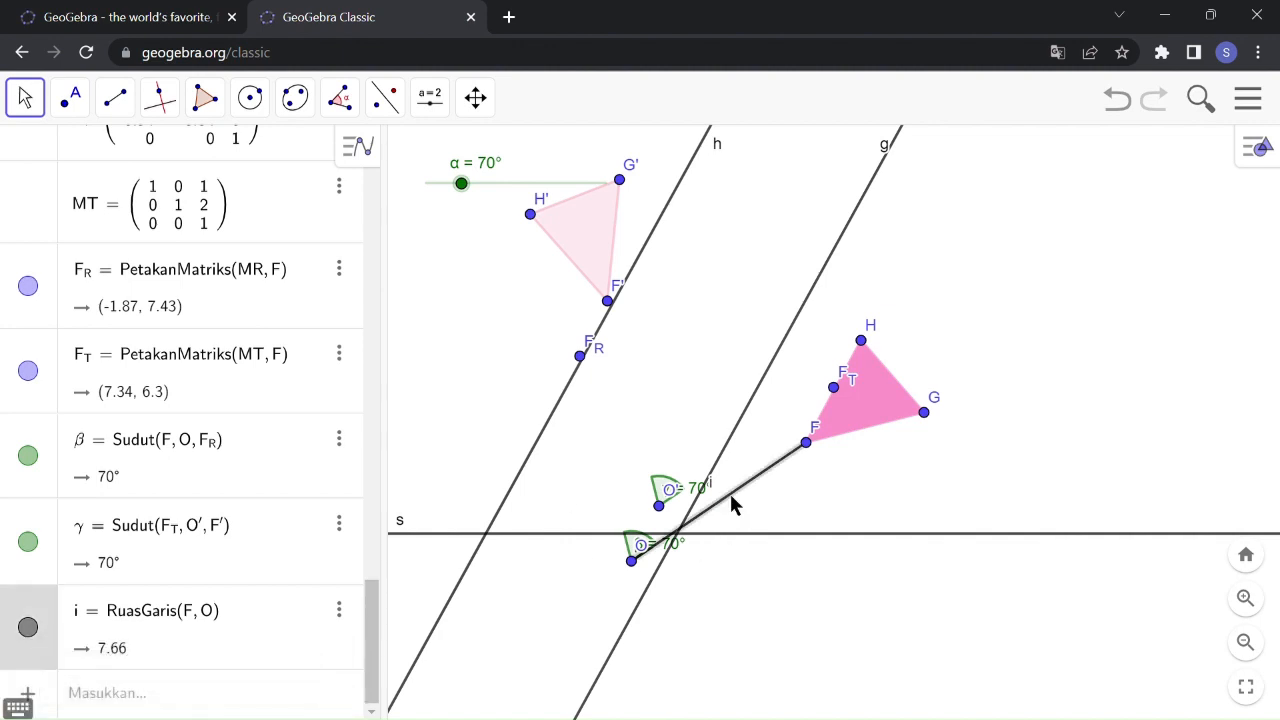
pyautogui.rightClick(731, 505)
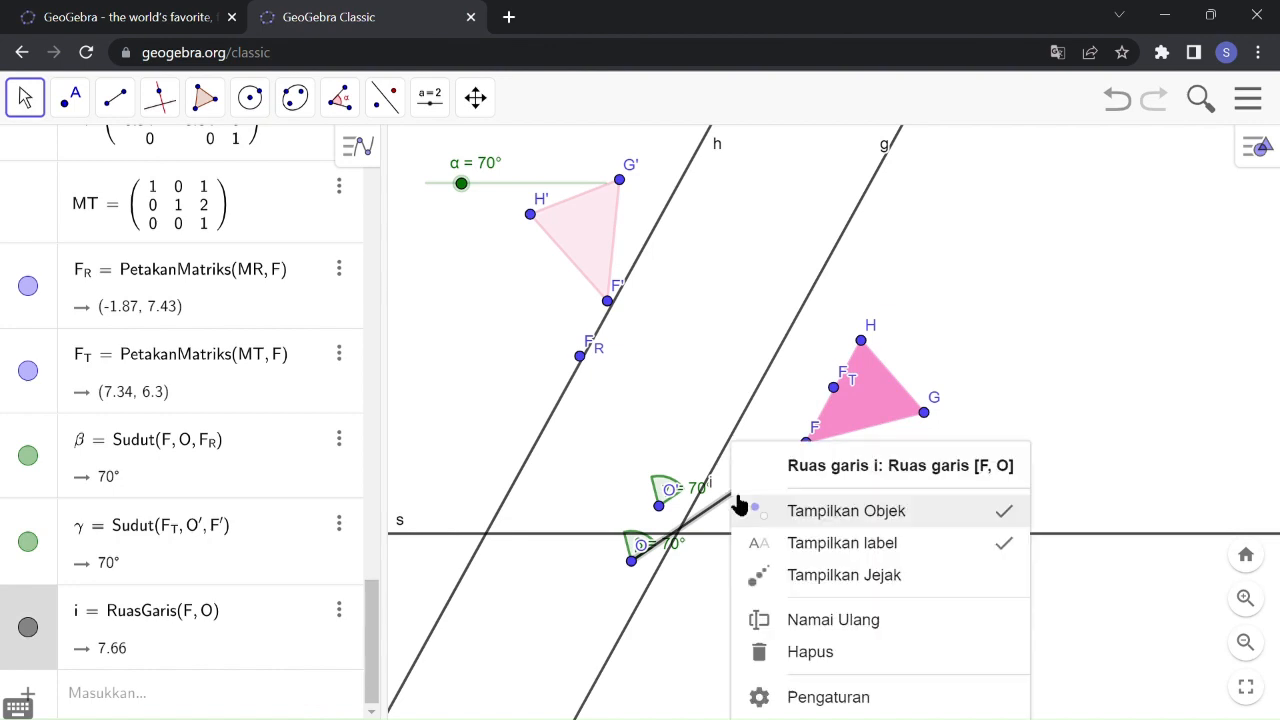
pyautogui.click(802, 697)
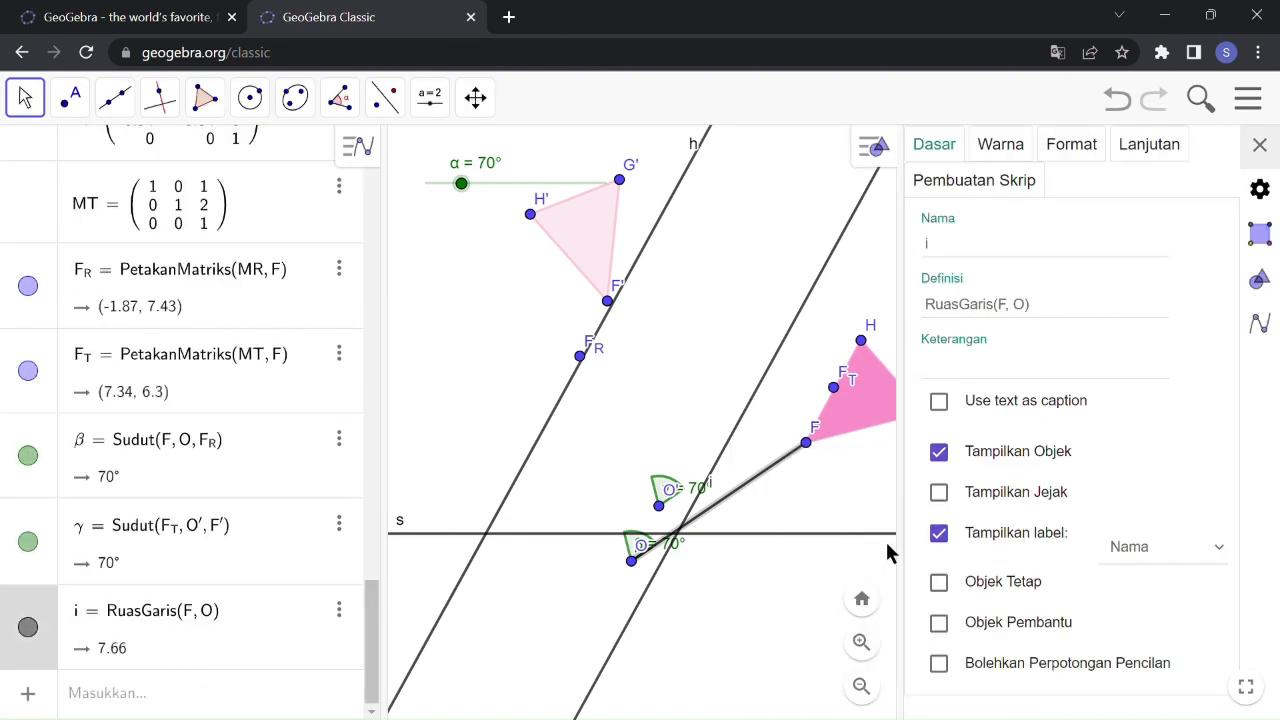
pyautogui.click(940, 536)
pyautogui.click(996, 146)
pyautogui.click(1071, 146)
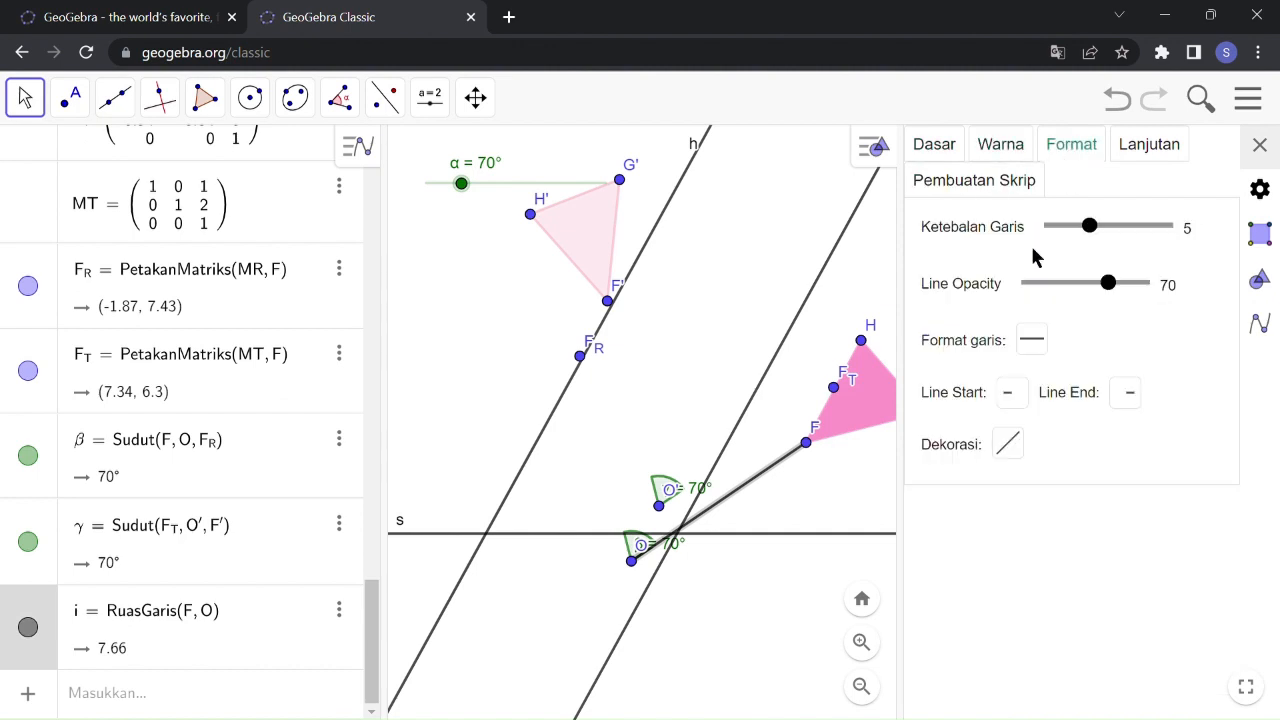
pyautogui.click(1035, 341)
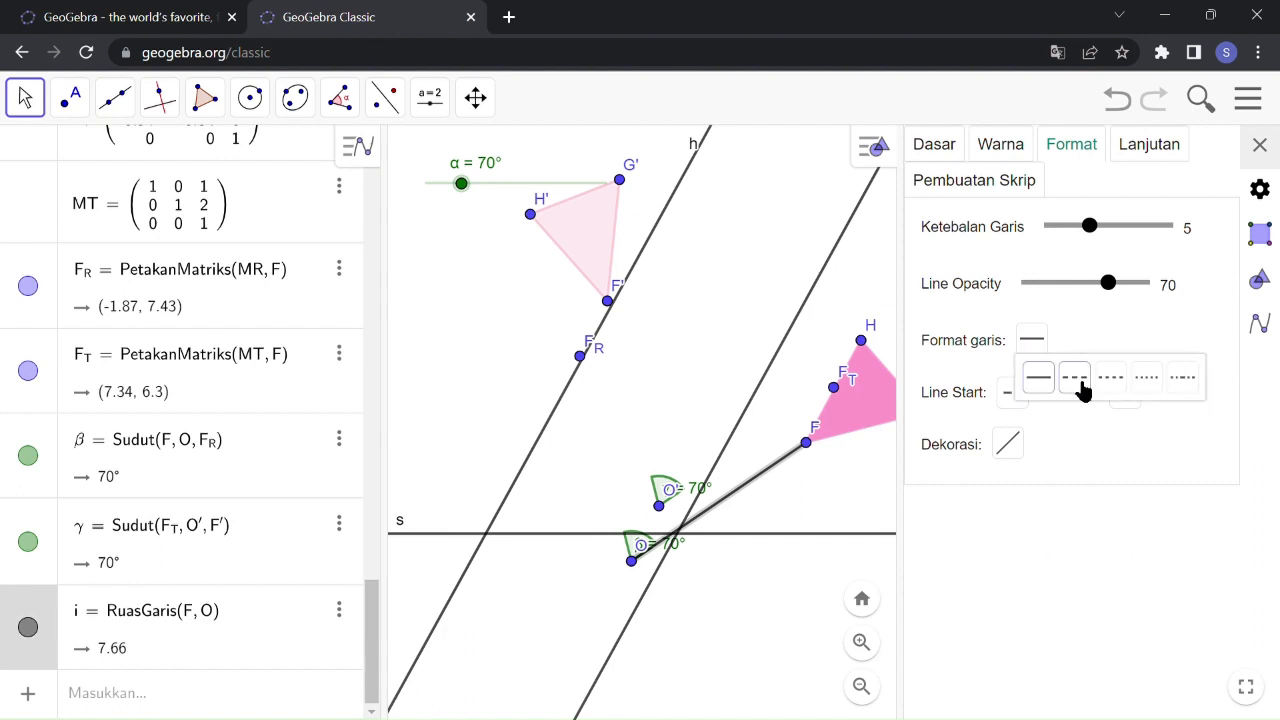
pyautogui.click(1076, 379)
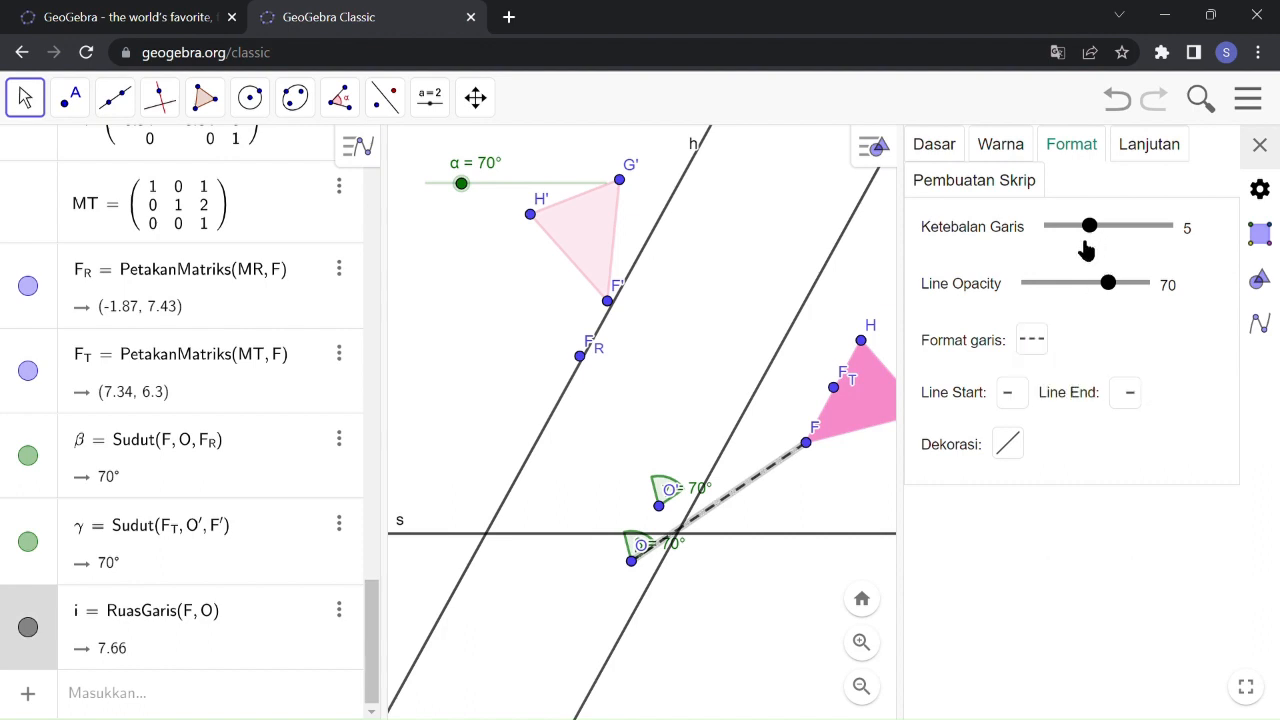
# Step: Colour the segment from F to O dark green (#003300) and close its settings
pyautogui.click(983, 150)
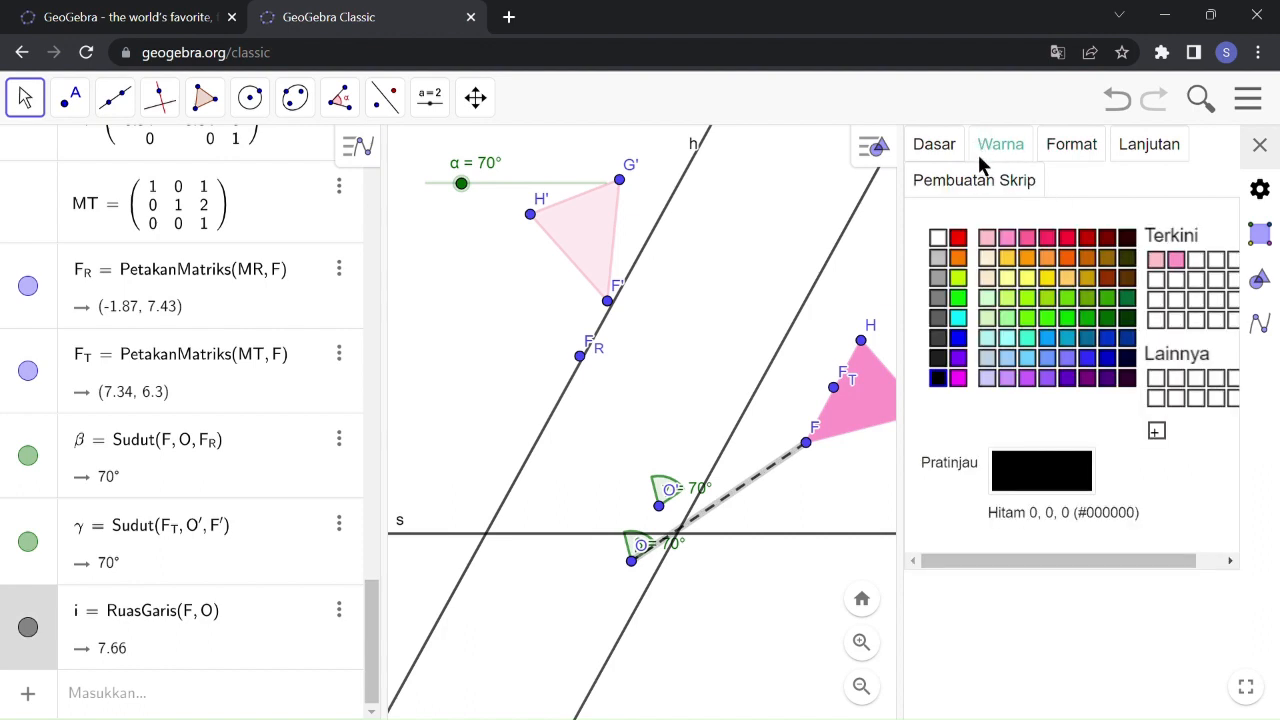
pyautogui.click(1127, 318)
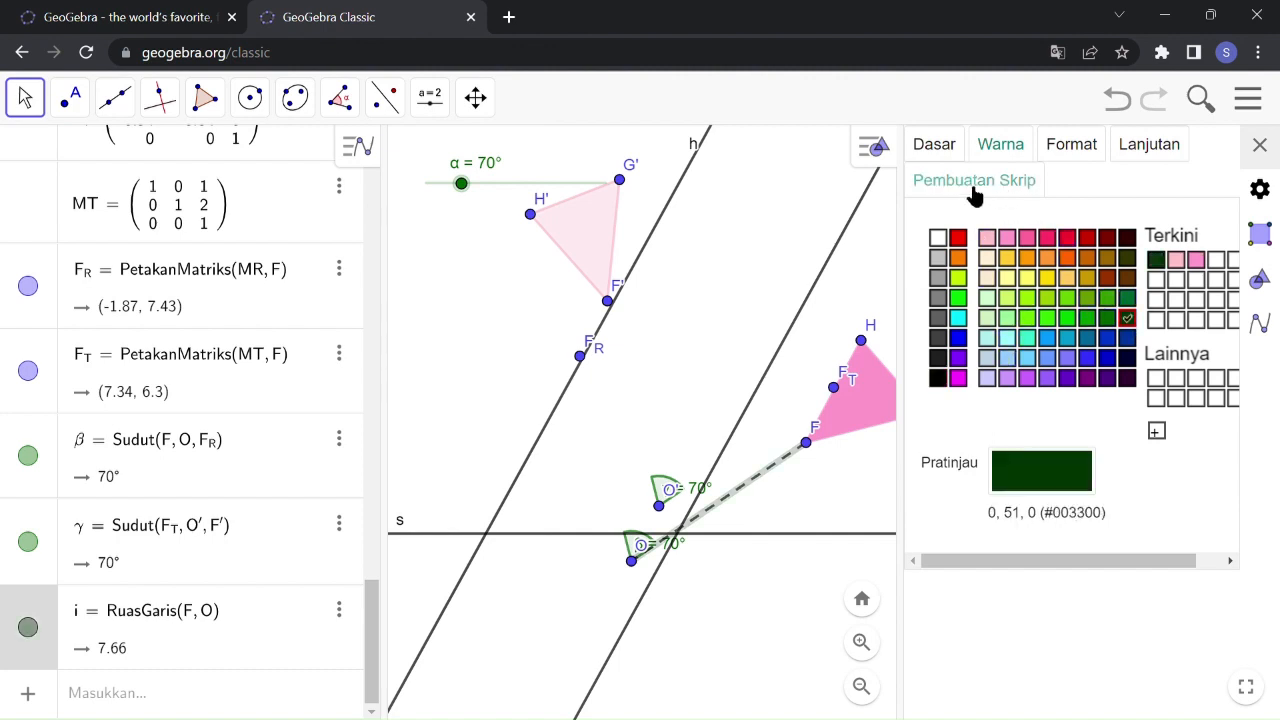
pyautogui.click(945, 150)
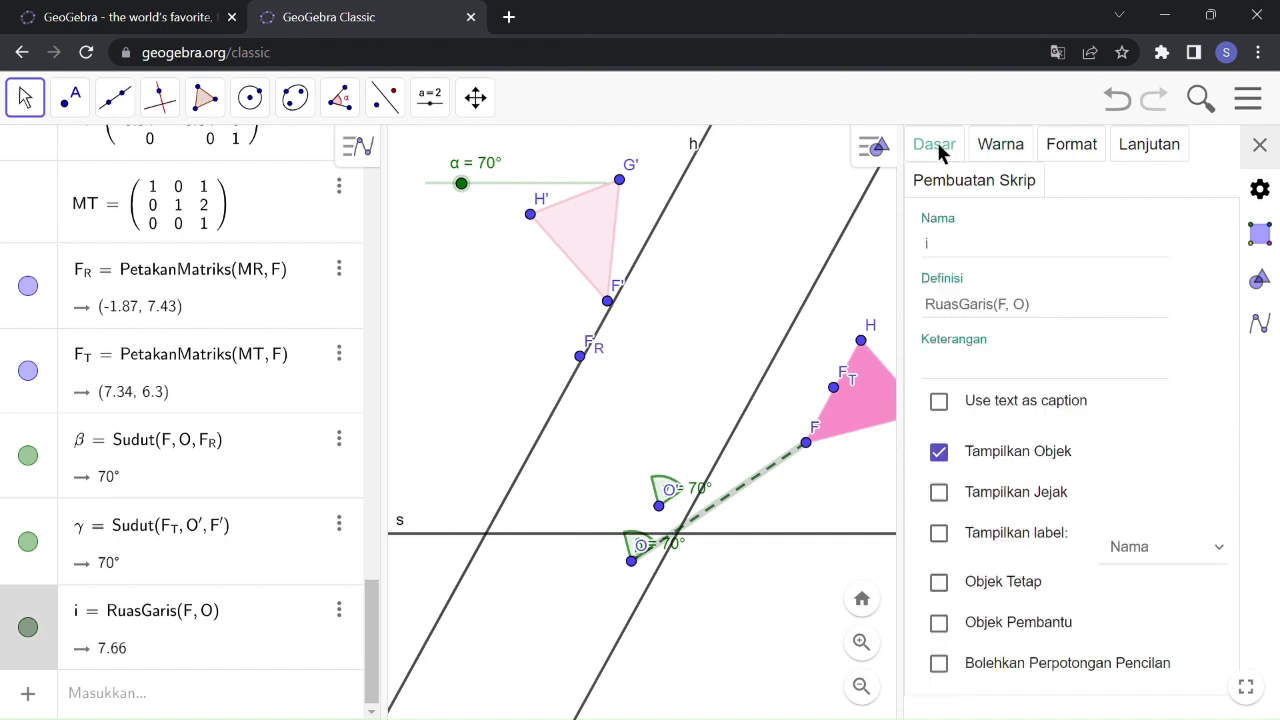
pyautogui.click(1260, 146)
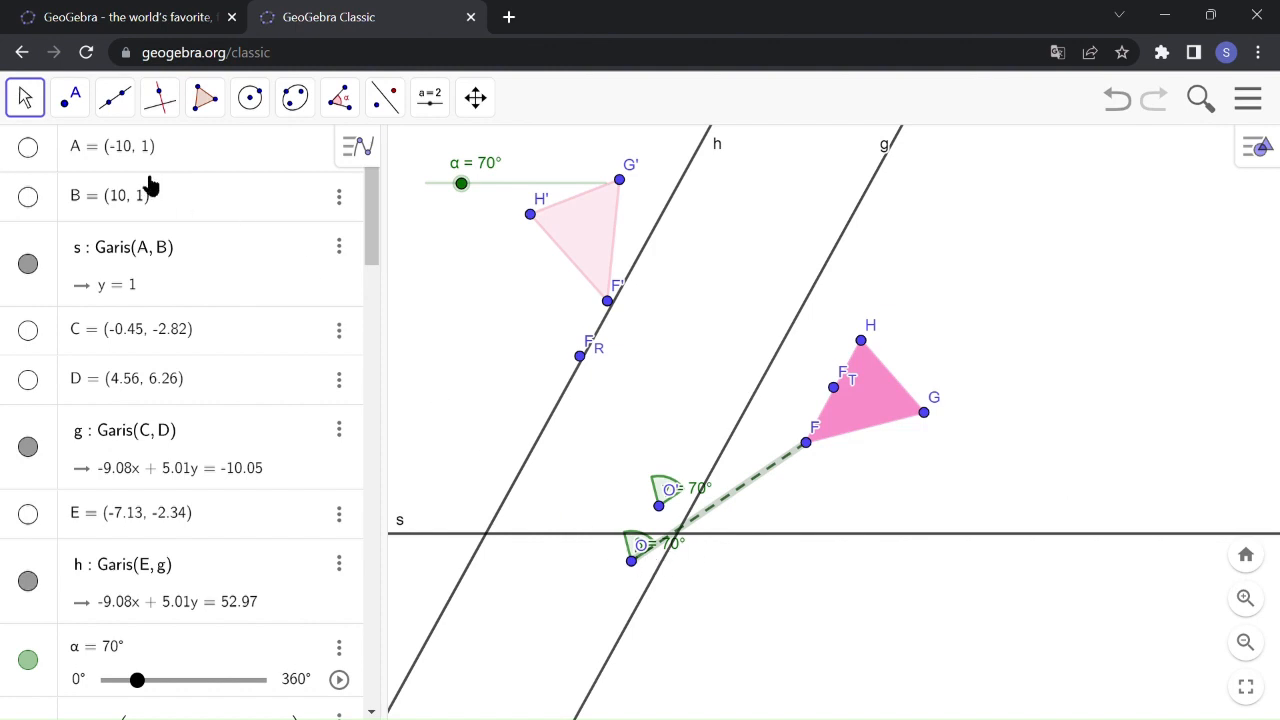
# Step: Draw line segments from O to F_R, from F_R to F', and from F' to O'
pyautogui.click(125, 99)
pyautogui.click(631, 560)
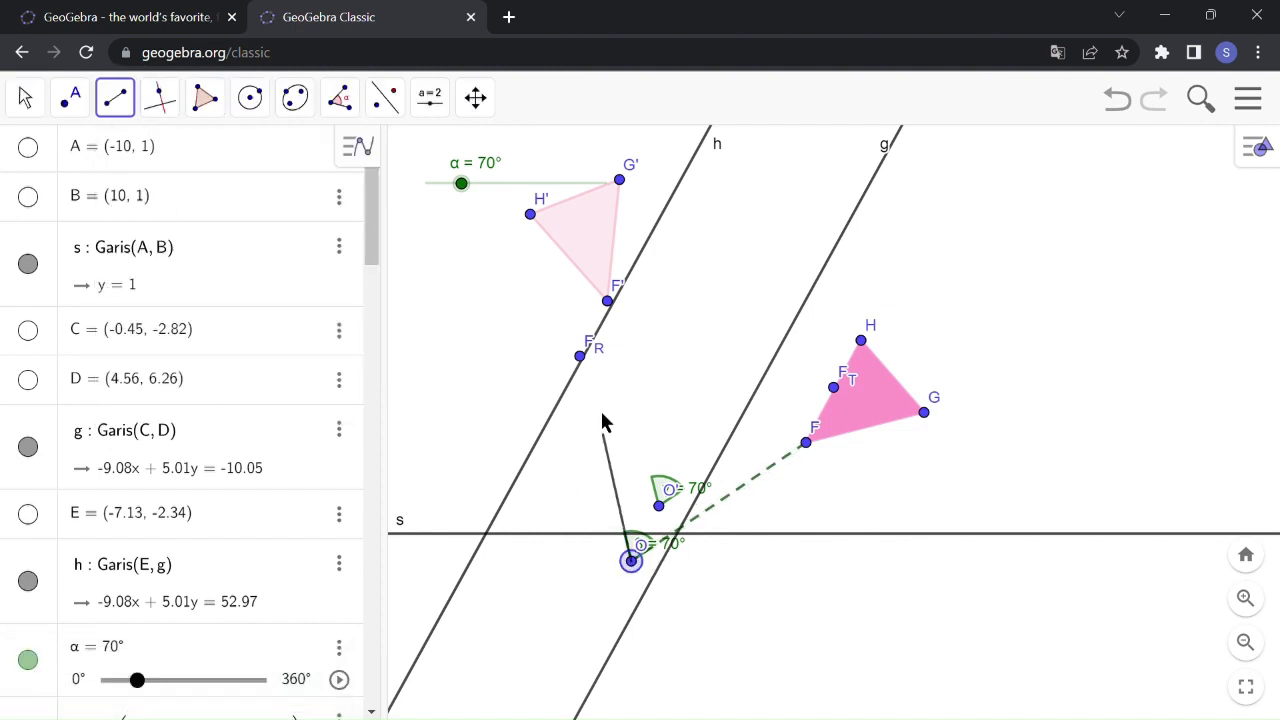
pyautogui.click(580, 356)
pyautogui.click(580, 356)
pyautogui.click(607, 300)
pyautogui.click(607, 300)
pyautogui.click(658, 505)
# Step: Draw line segments from O' to F_T and from F_T to F, and leave the Segment tool
pyautogui.click(660, 505)
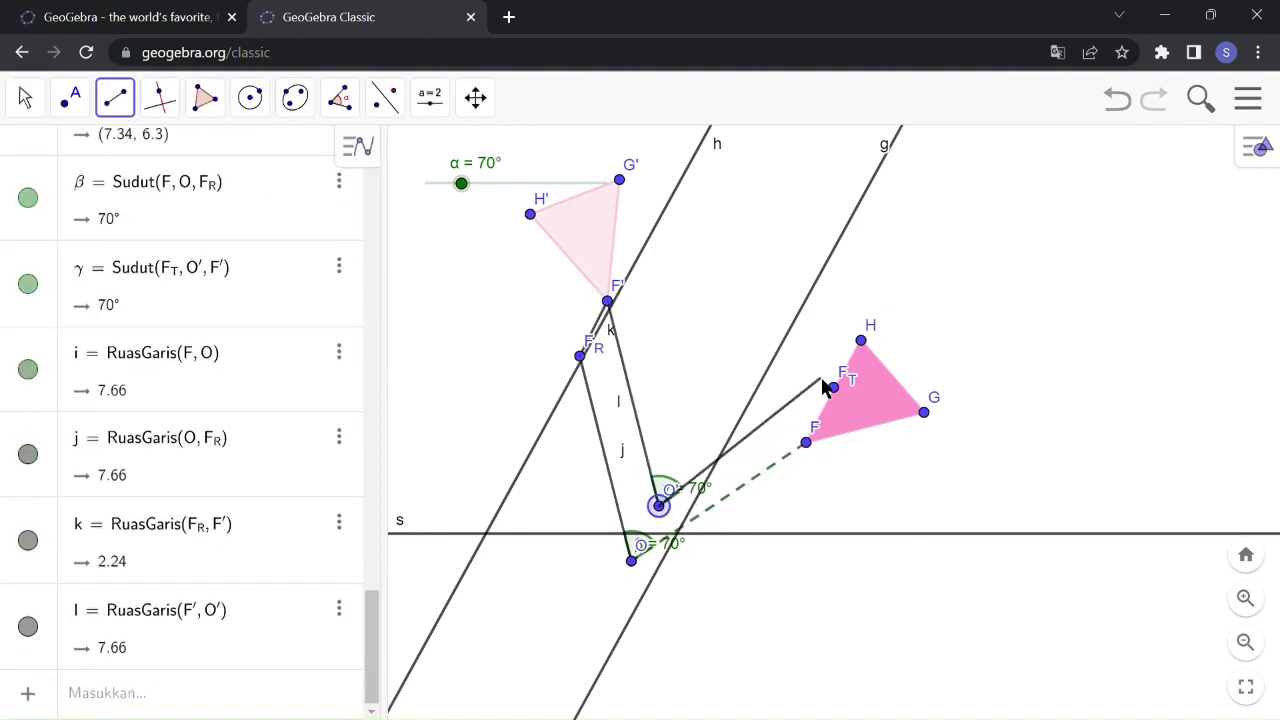
pyautogui.click(833, 387)
pyautogui.click(833, 387)
pyautogui.click(806, 441)
pyautogui.press('Escape')
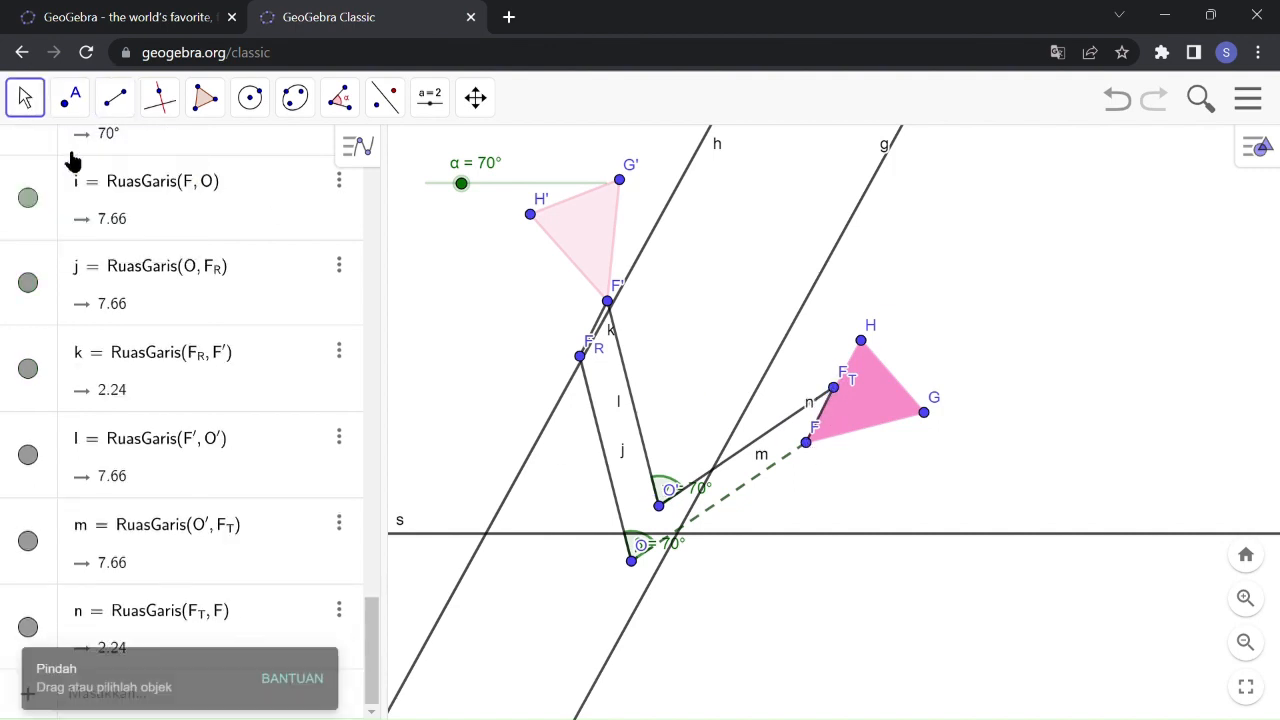
# Step: Format the segment from O to F_R as a dashed dark green line with its label hidden
pyautogui.click(618, 505)
pyautogui.doubleClick(596, 420)
pyautogui.press('Escape')
pyautogui.rightClick(608, 455)
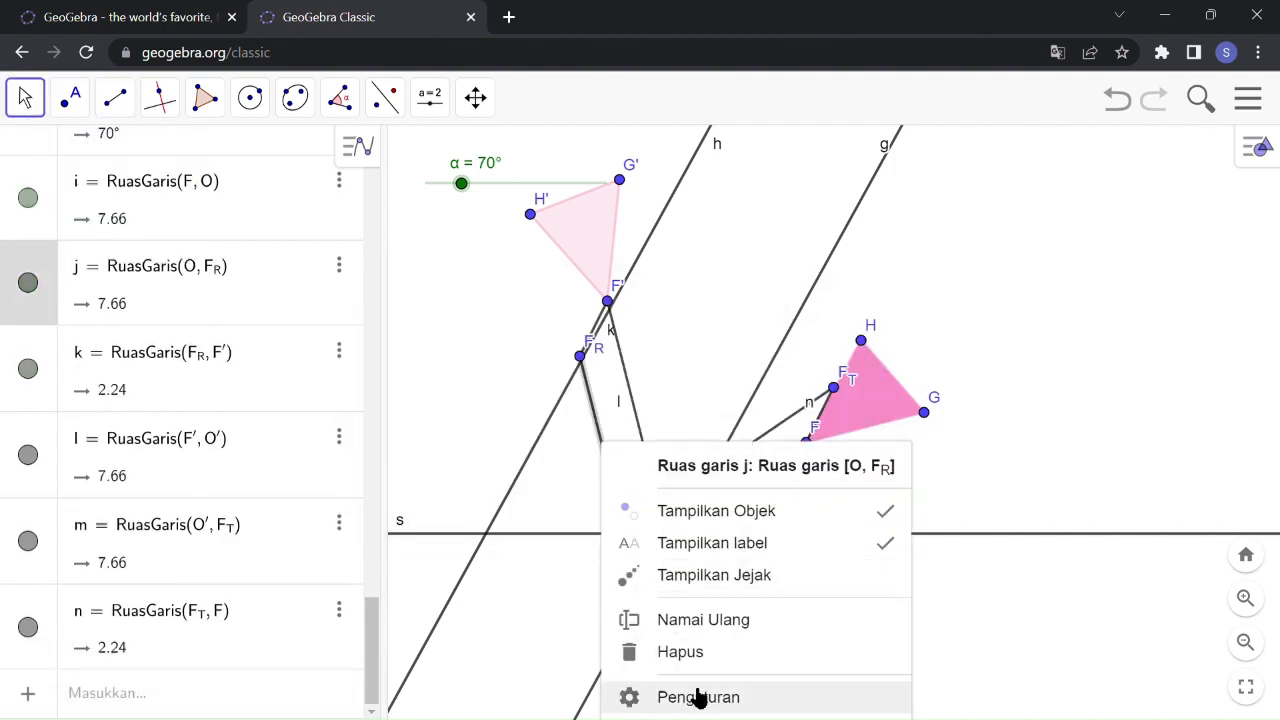
pyautogui.press('Escape')
pyautogui.click(339, 265)
pyautogui.click(380, 363)
pyautogui.click(1005, 136)
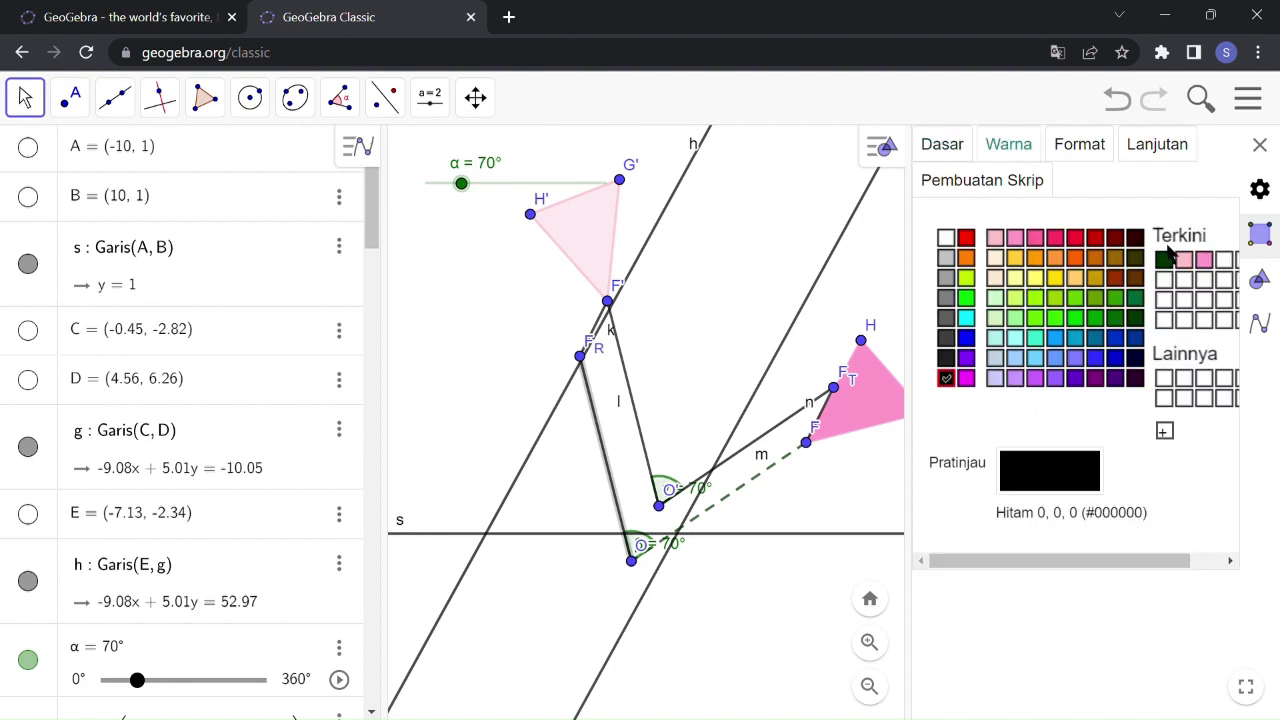
pyautogui.click(1079, 144)
pyautogui.click(962, 337)
pyautogui.click(1069, 391)
# Step: Format the segment from F_R to F' as a dashed dark green line with its label hidden
pyautogui.click(600, 345)
pyautogui.click(598, 323)
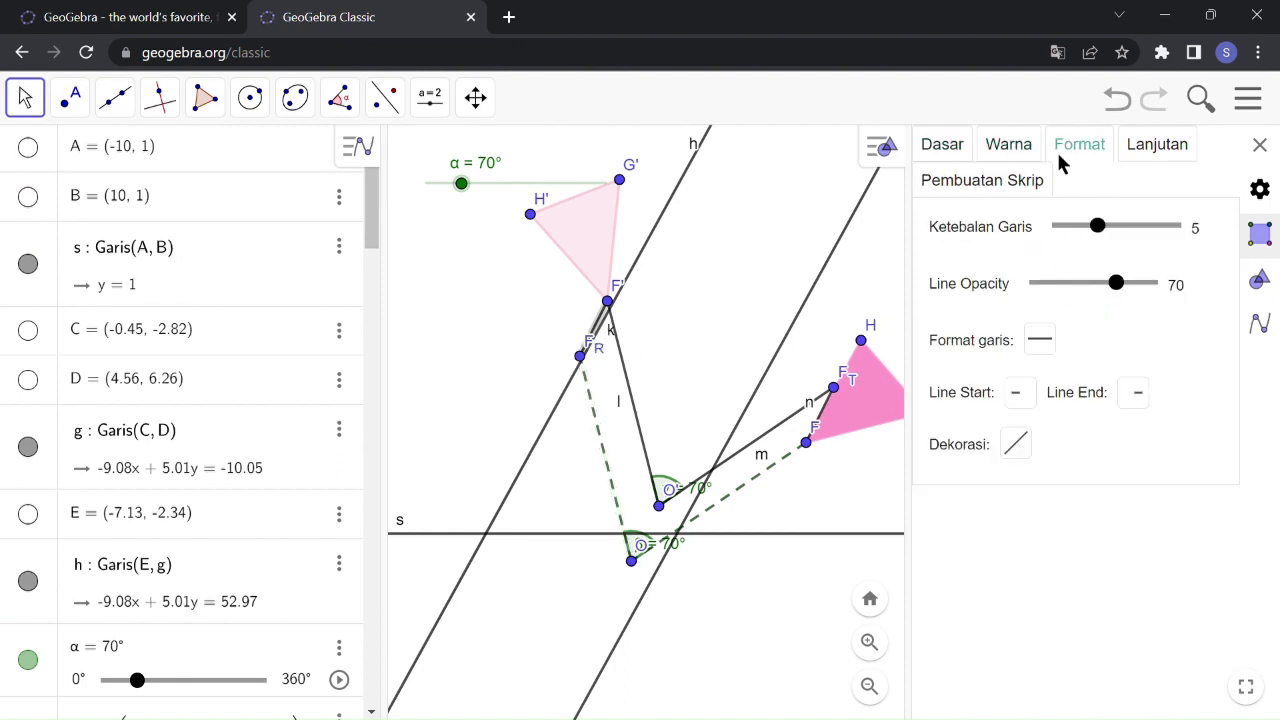
pyautogui.click(1025, 390)
pyautogui.click(1008, 144)
pyautogui.click(942, 144)
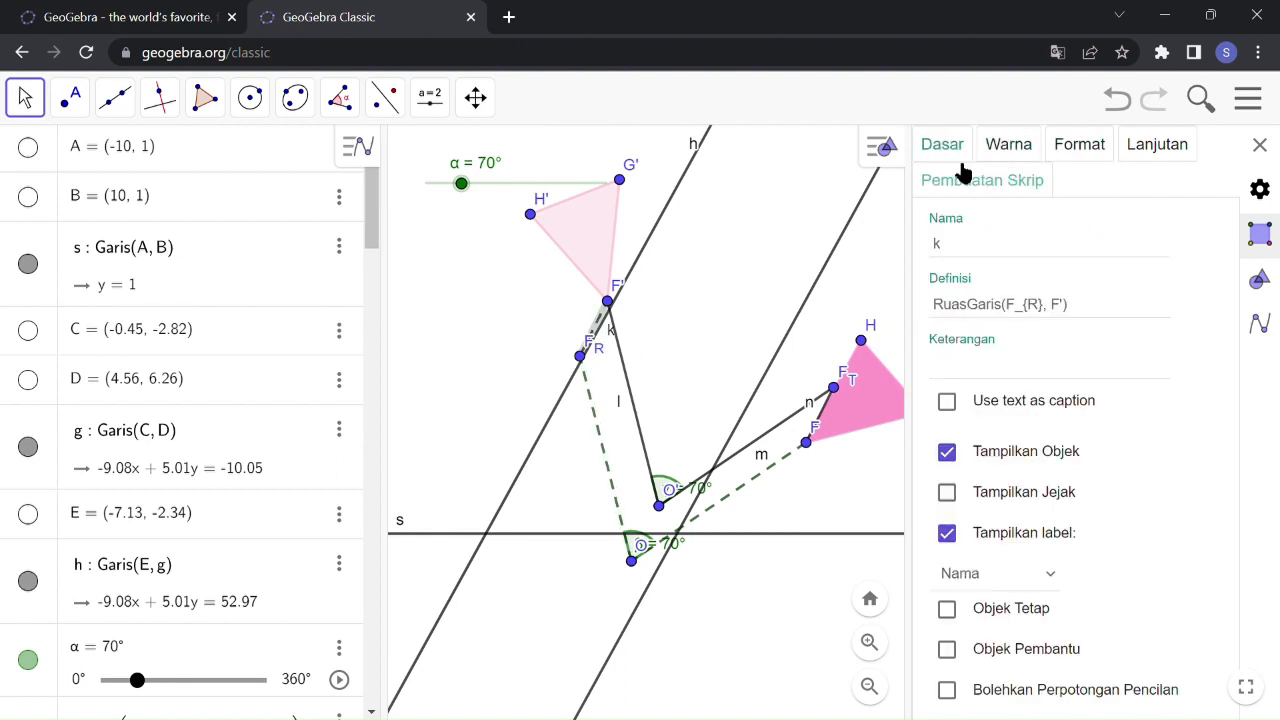
pyautogui.click(824, 422)
pyautogui.click(1008, 144)
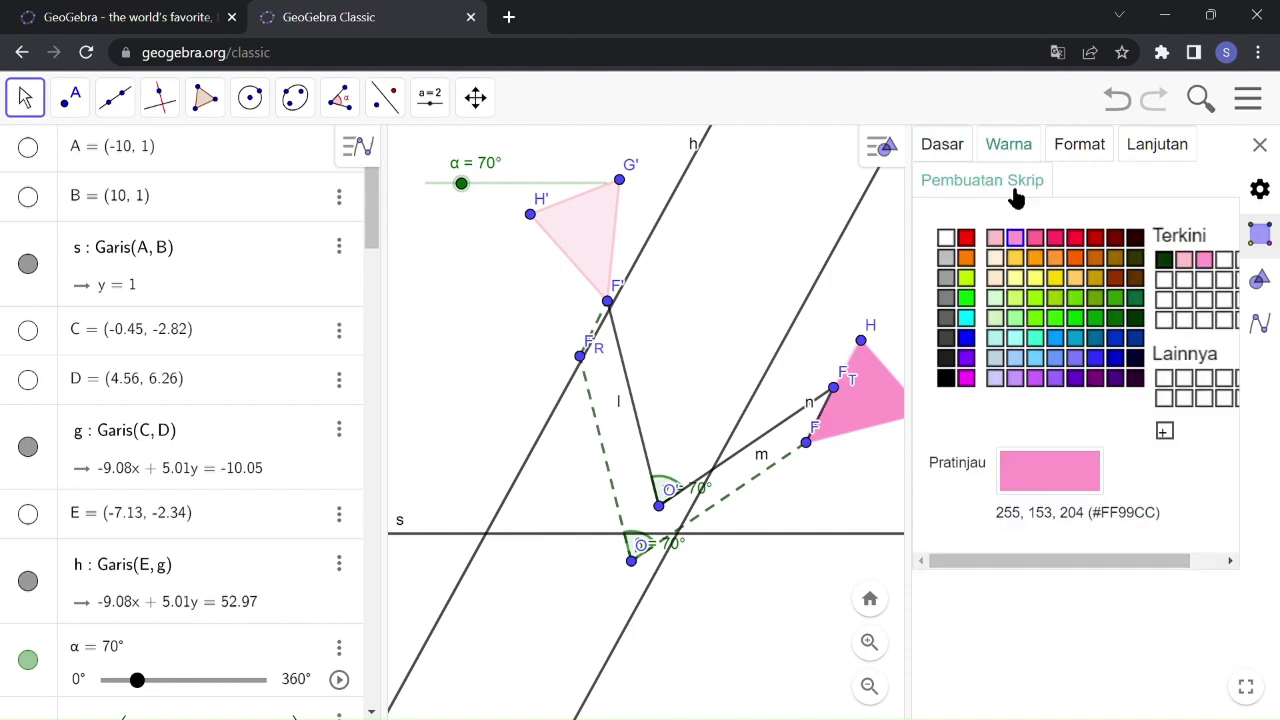
# Step: Format the segment from O' to F_T as a dashed light blue line with its label hidden
pyautogui.click(828, 392)
pyautogui.click(1079, 144)
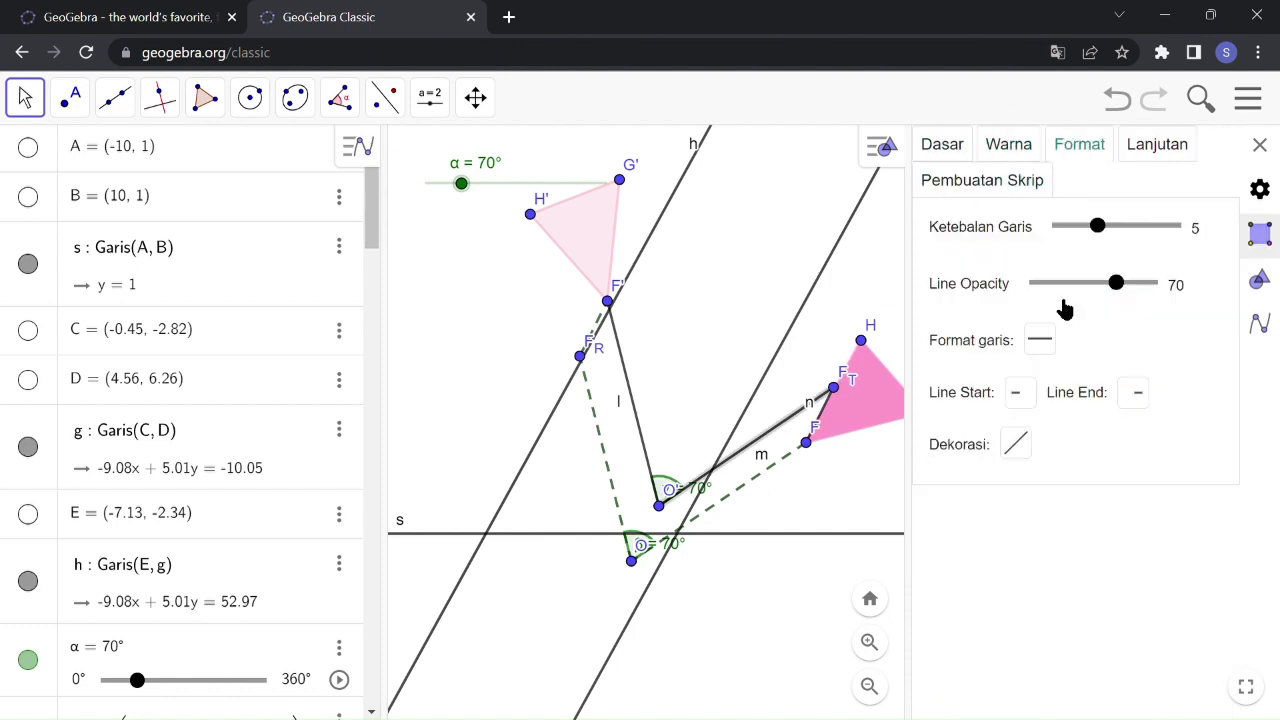
pyautogui.click(1008, 144)
pyautogui.click(1034, 378)
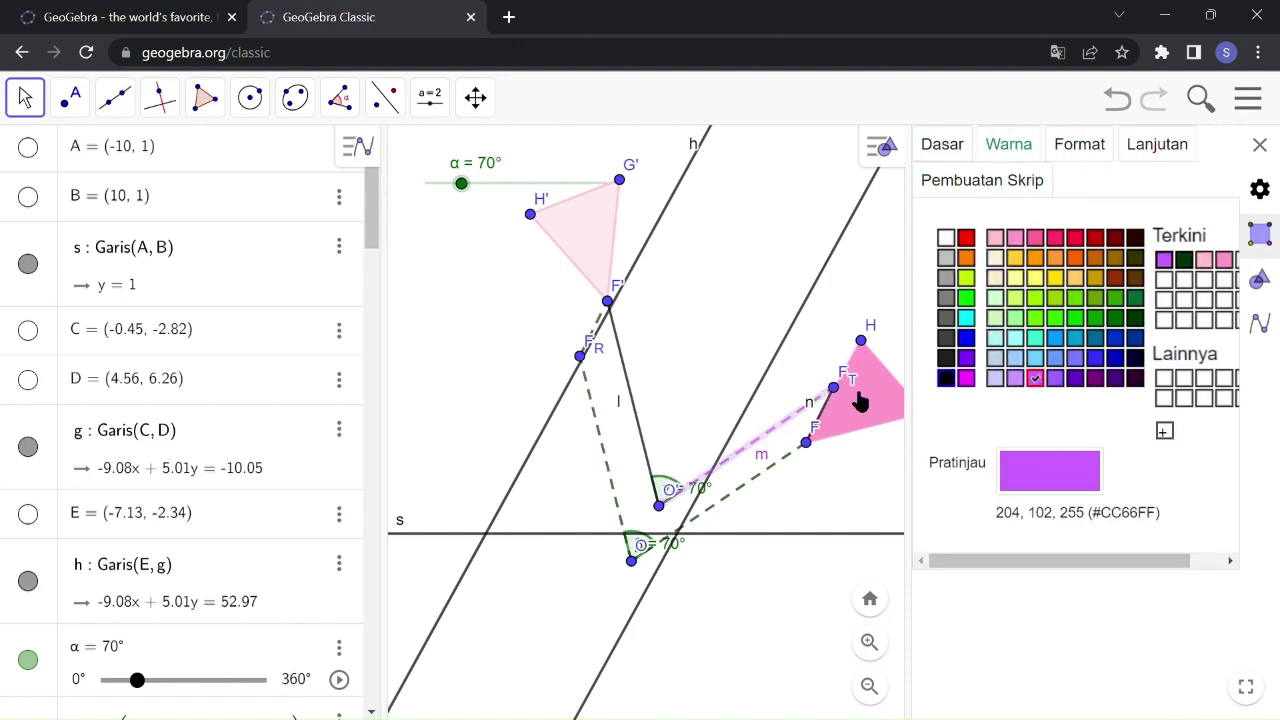
pyautogui.click(1034, 357)
pyautogui.click(771, 445)
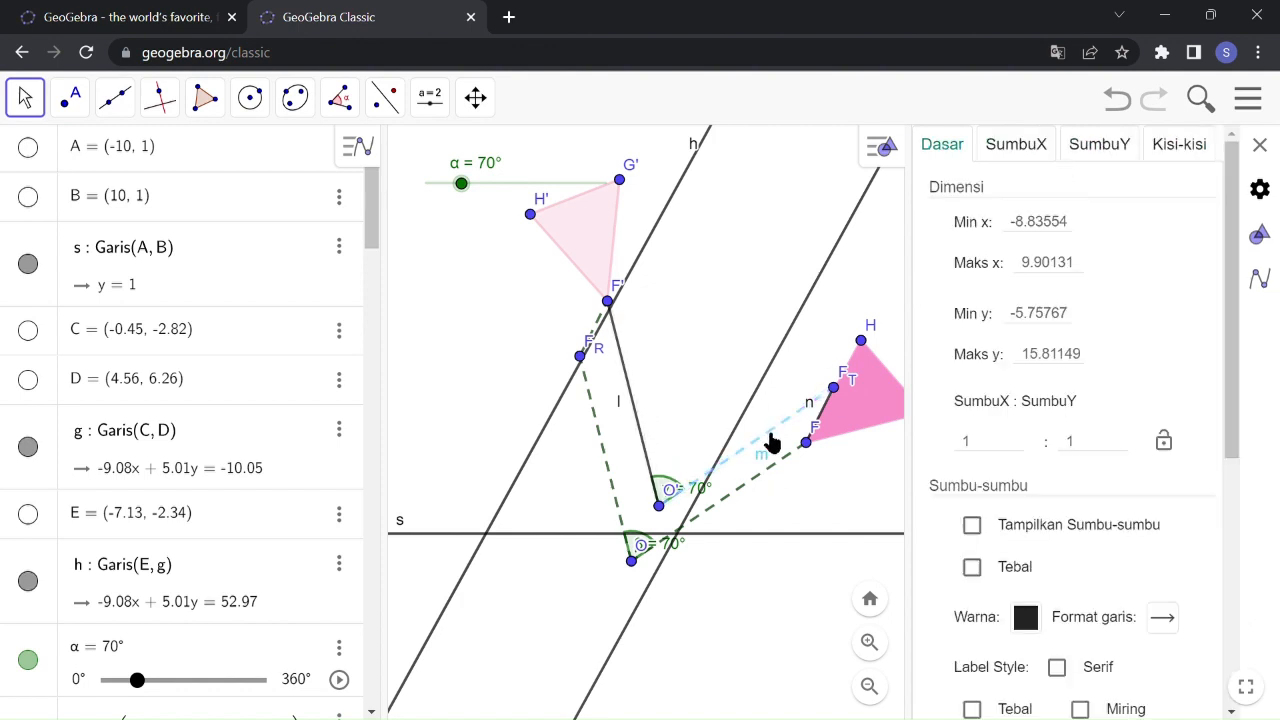
pyautogui.click(776, 436)
pyautogui.click(942, 144)
# Step: Format the segment from F' to O' as a dashed light blue line with its label hidden
pyautogui.click(643, 422)
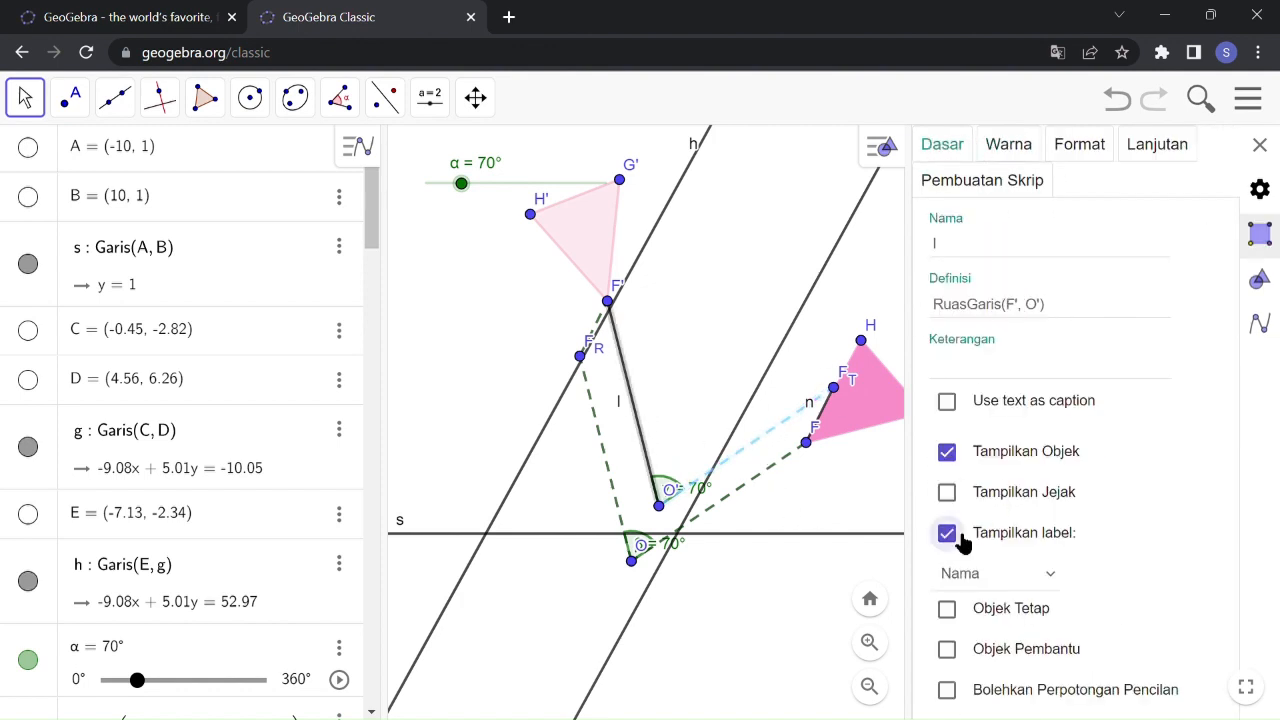
pyautogui.click(1008, 144)
pyautogui.click(1014, 357)
pyautogui.click(1077, 147)
pyautogui.click(1040, 340)
pyautogui.click(1062, 362)
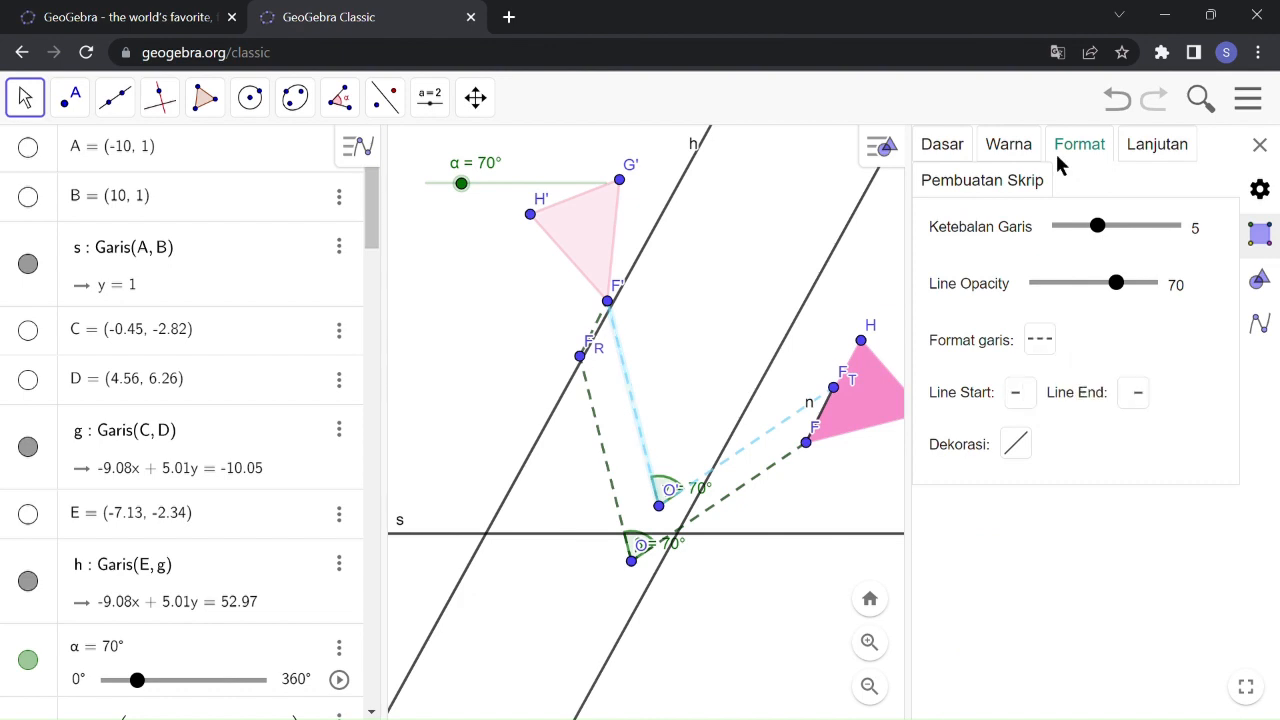
pyautogui.click(818, 424)
pyautogui.click(820, 418)
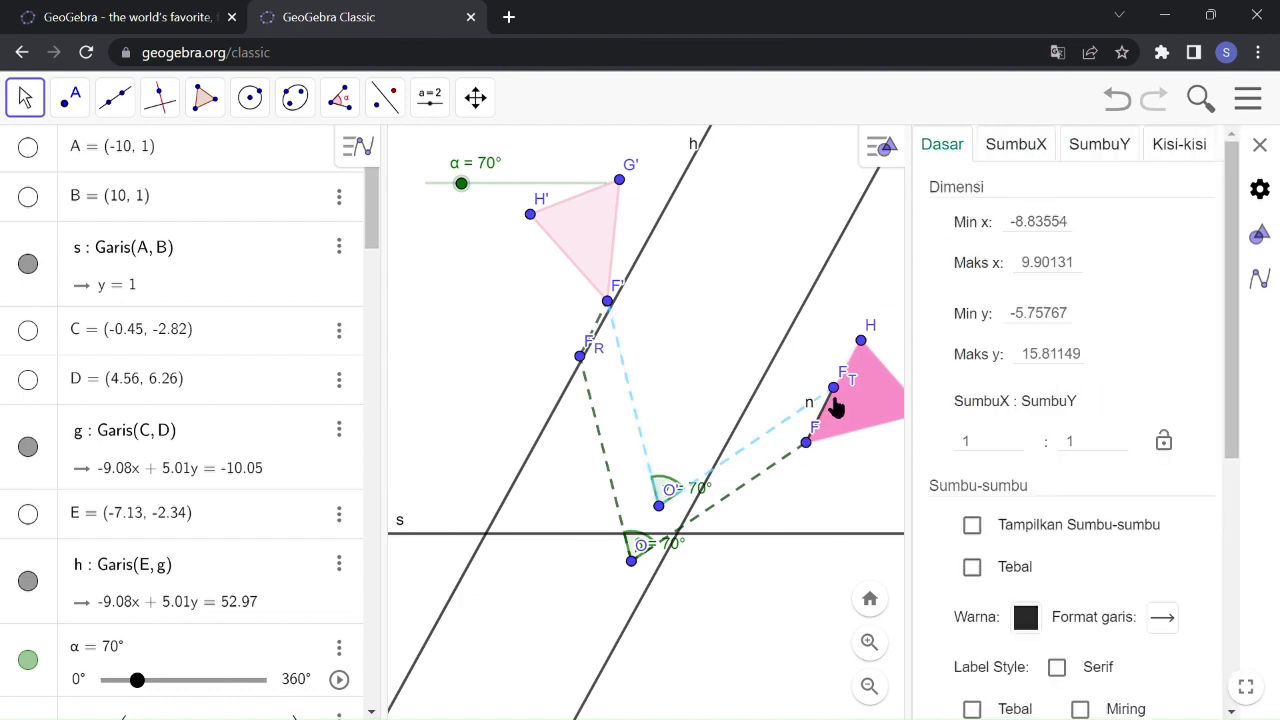
pyautogui.click(806, 441)
pyautogui.click(641, 558)
pyautogui.click(632, 560)
pyautogui.click(940, 145)
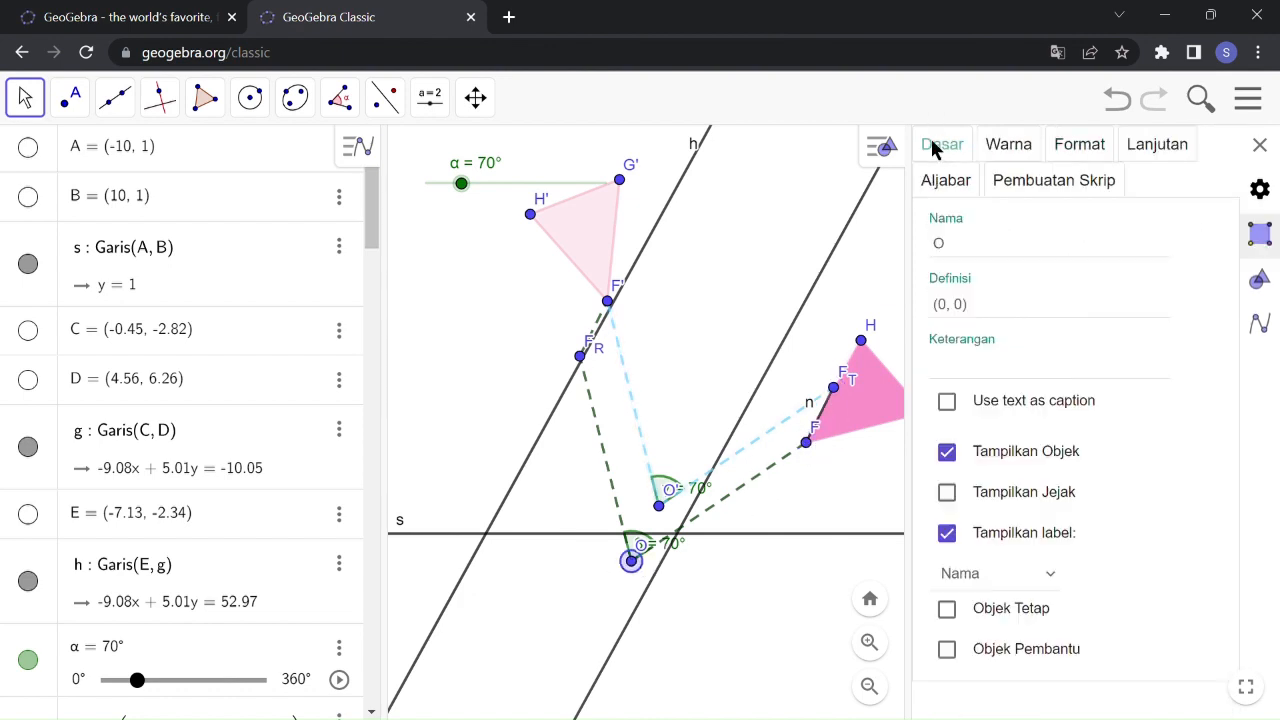
pyautogui.click(949, 533)
pyautogui.click(949, 533)
# Step: Hide the labels of the angle markers at O and O'
pyautogui.click(670, 545)
pyautogui.click(947, 492)
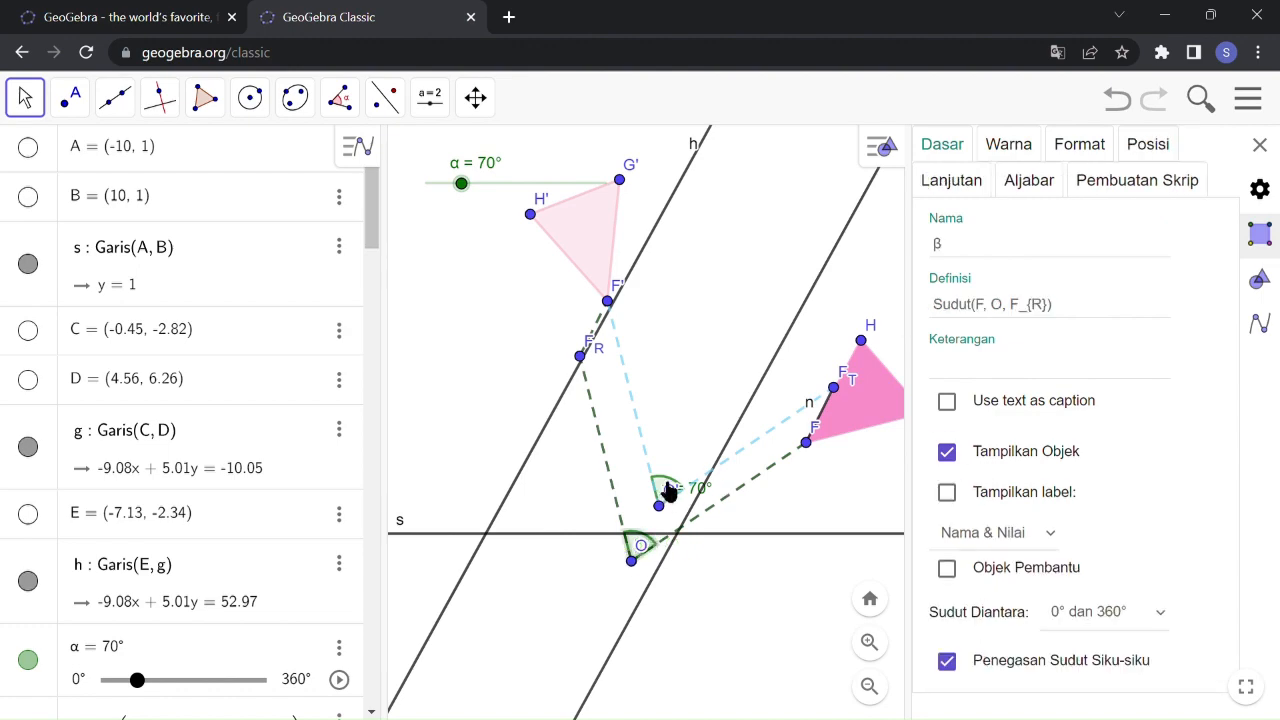
pyautogui.click(666, 490)
pyautogui.click(947, 492)
# Step: Format the segment from F_T to F as a dashed dark green line (#003300) with its label hidden, and close the settings
pyautogui.scroll(-15, 251, 505)
pyautogui.click(168, 612)
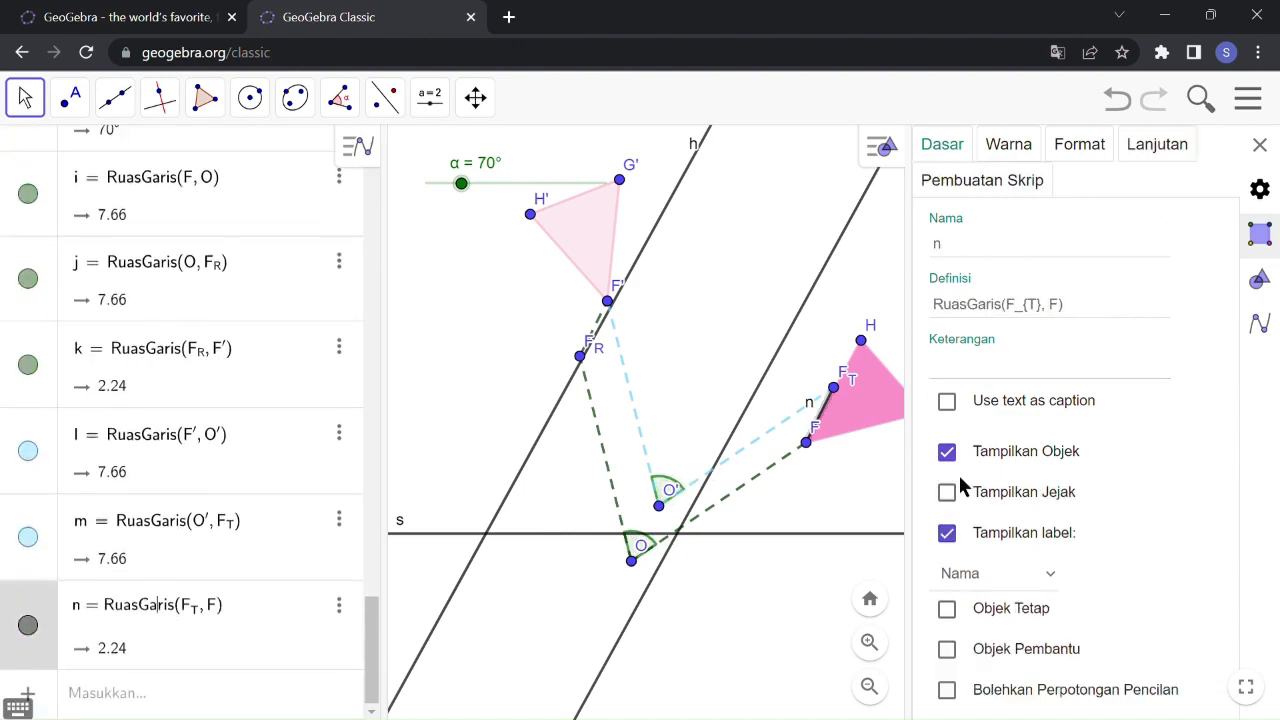
pyautogui.click(1008, 144)
pyautogui.click(1205, 262)
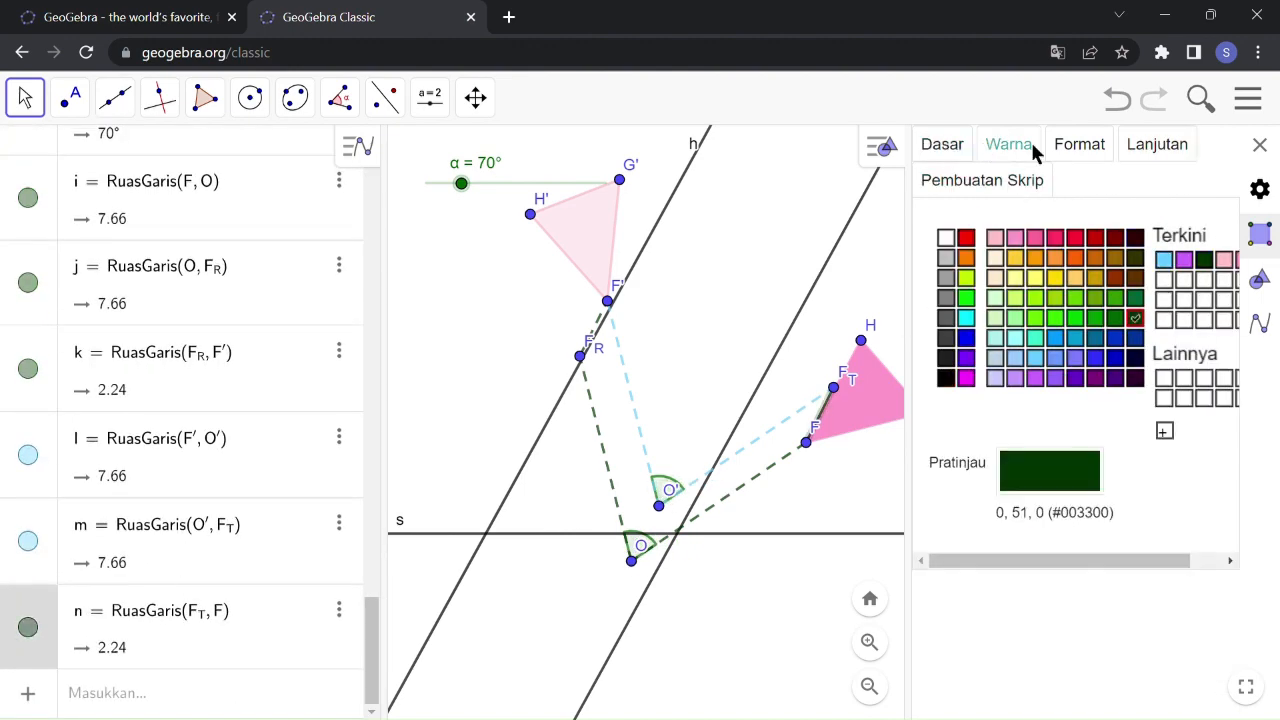
pyautogui.click(1079, 144)
pyautogui.click(1040, 340)
pyautogui.click(1090, 387)
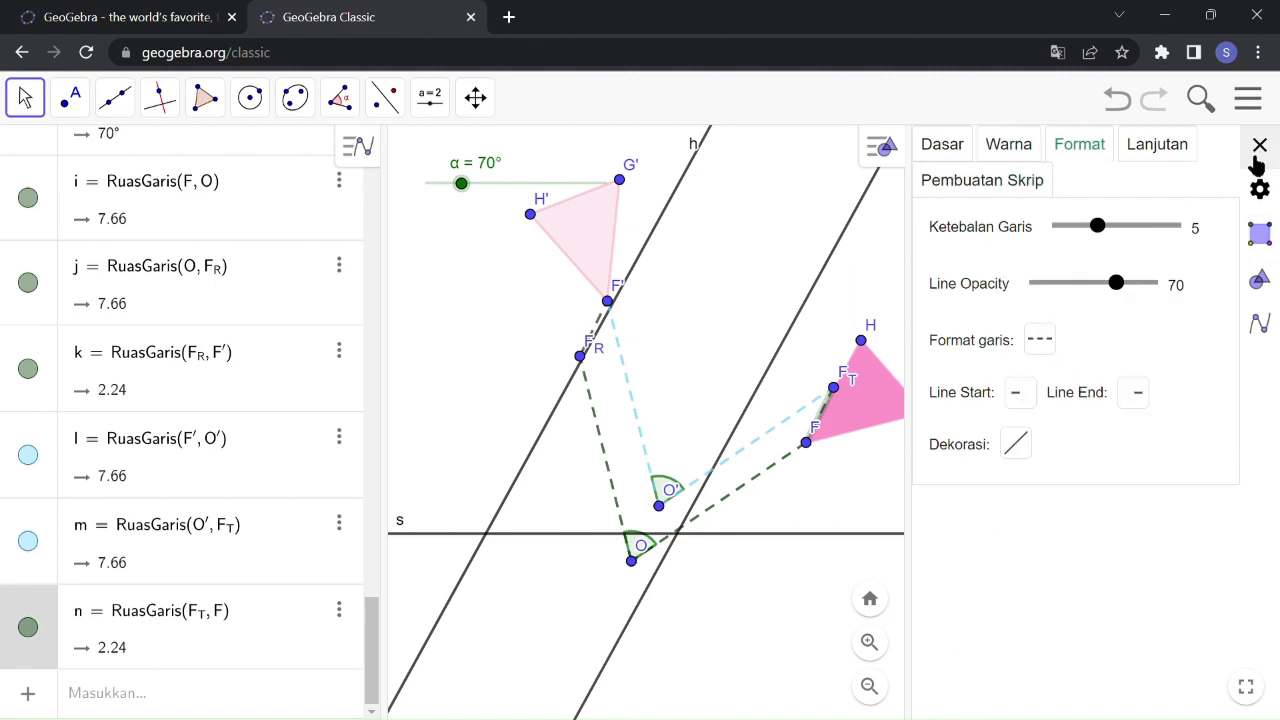
pyautogui.click(1259, 146)
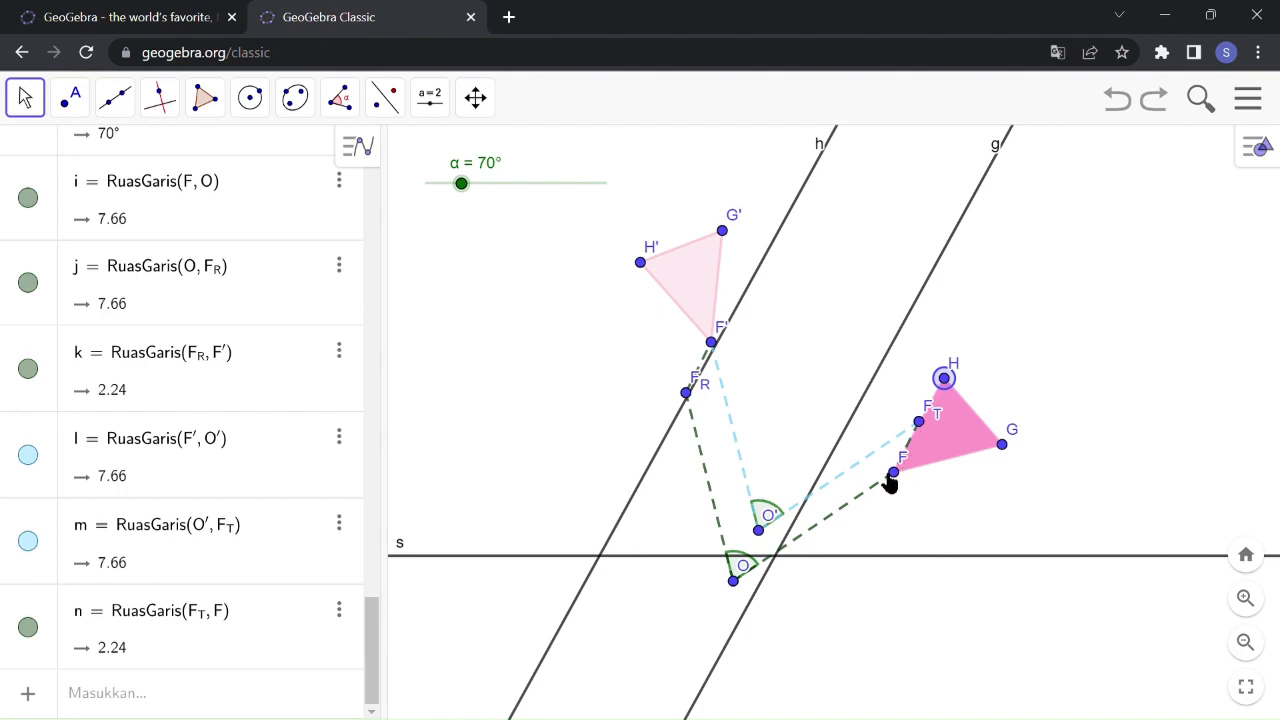
# Step: Reshape triangle FGH by moving F slightly left, H slightly down, and G down until it is level with F
pyautogui.moveTo(891, 478)
pyautogui.mouseDown()
pyautogui.moveTo(915, 475)
pyautogui.moveTo(874, 471)
pyautogui.mouseUp()
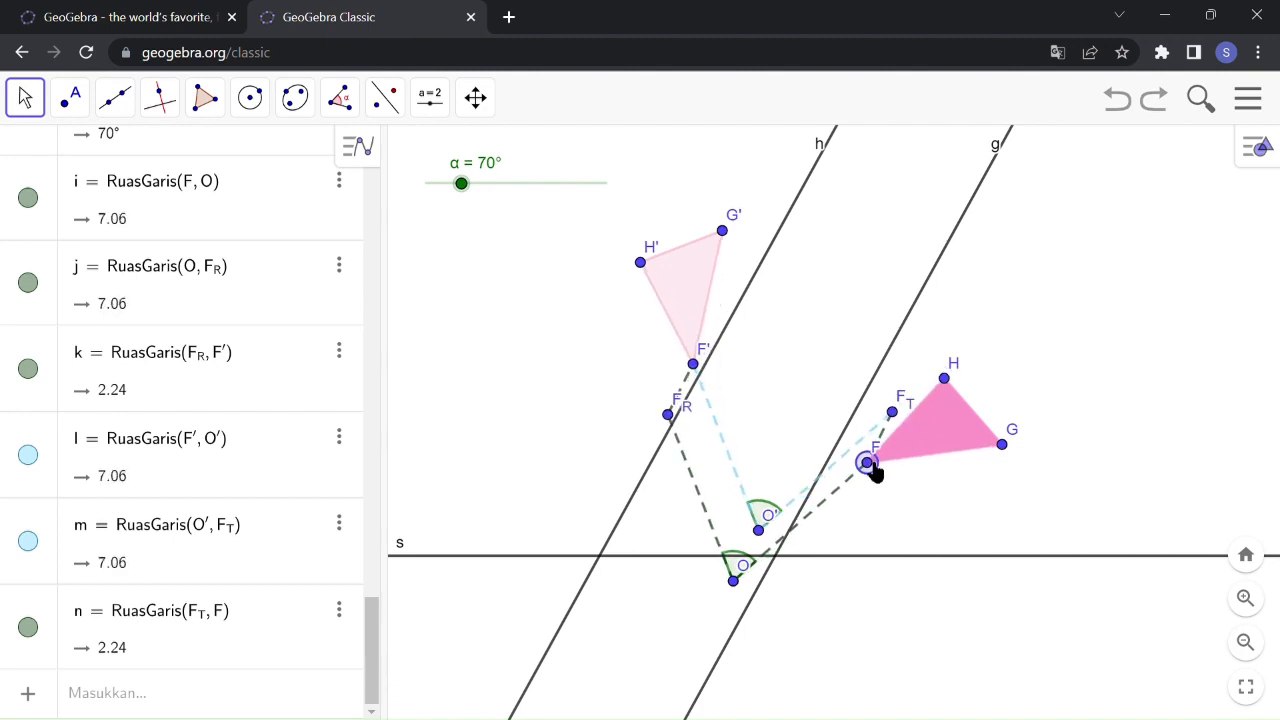
pyautogui.moveTo(952, 390)
pyautogui.mouseDown()
pyautogui.moveTo(965, 393)
pyautogui.moveTo(949, 399)
pyautogui.mouseUp()
pyautogui.moveTo(1001, 450); pyautogui.dragTo(1016, 473)
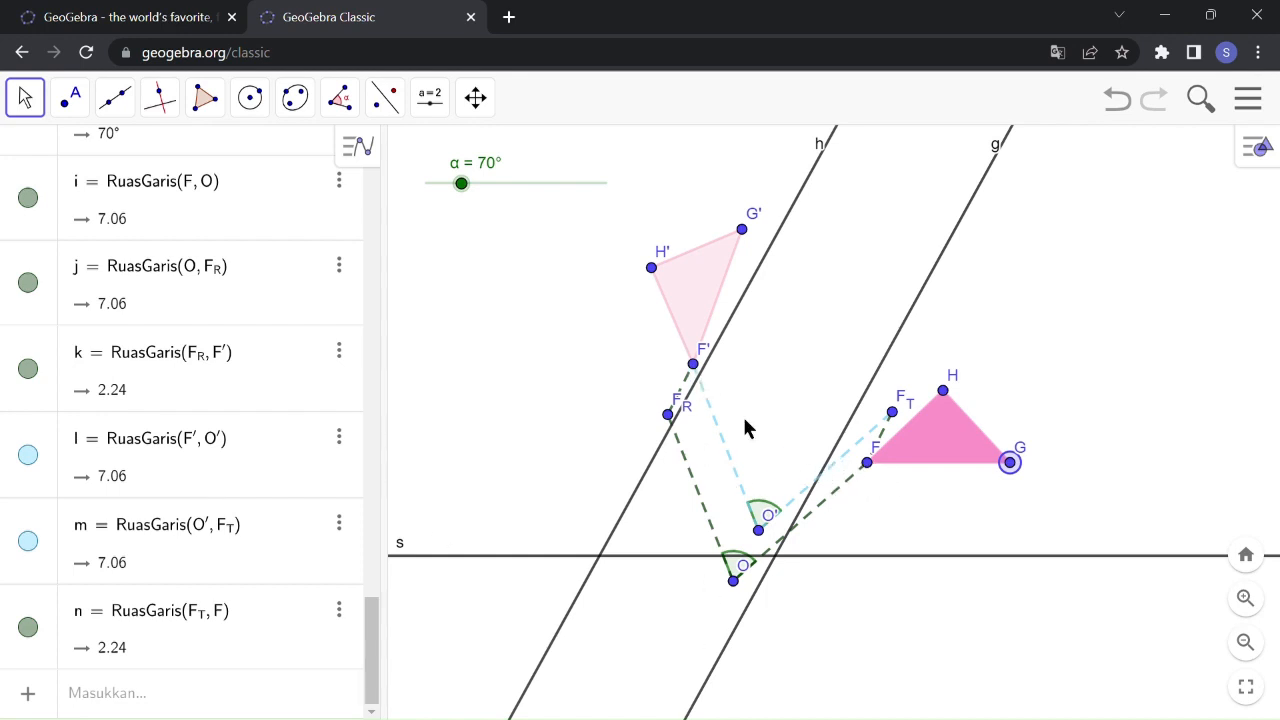
# Step: Create the perpendicular bisector P of points F and F' with the definition P : GarisTengah(F, F')
pyautogui.click(155, 698)
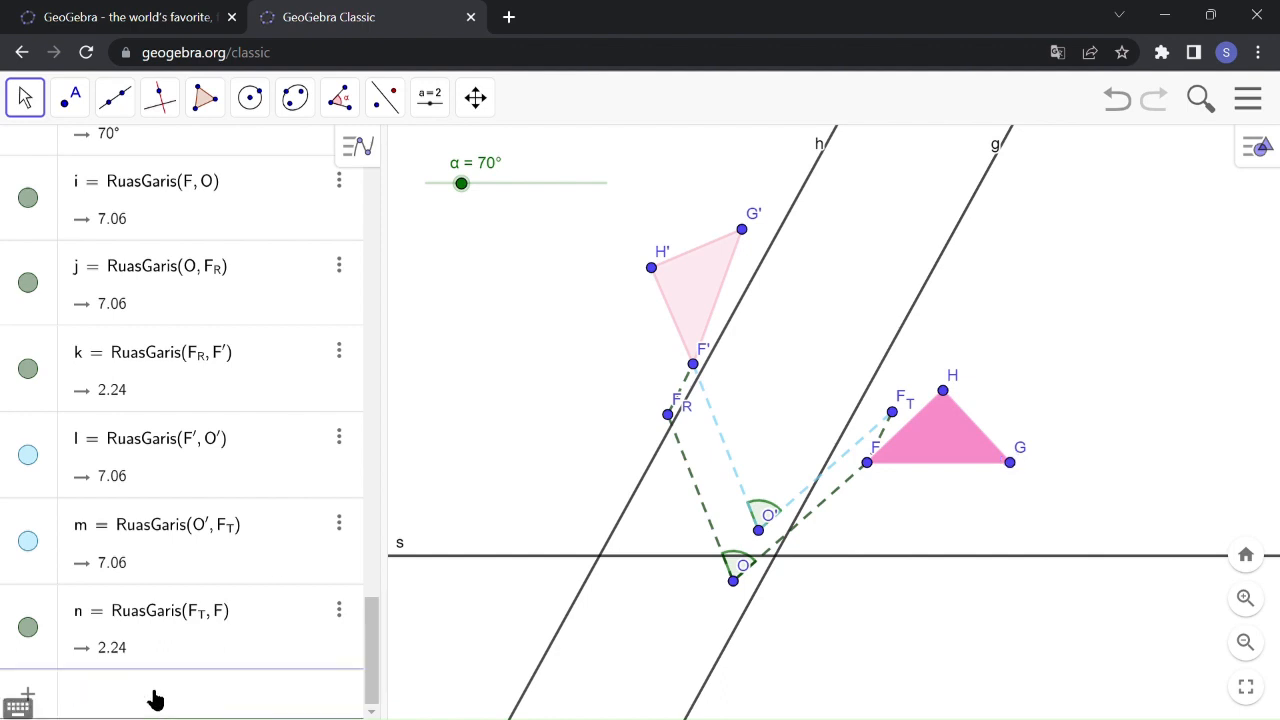
pyautogui.write('P : Garis')
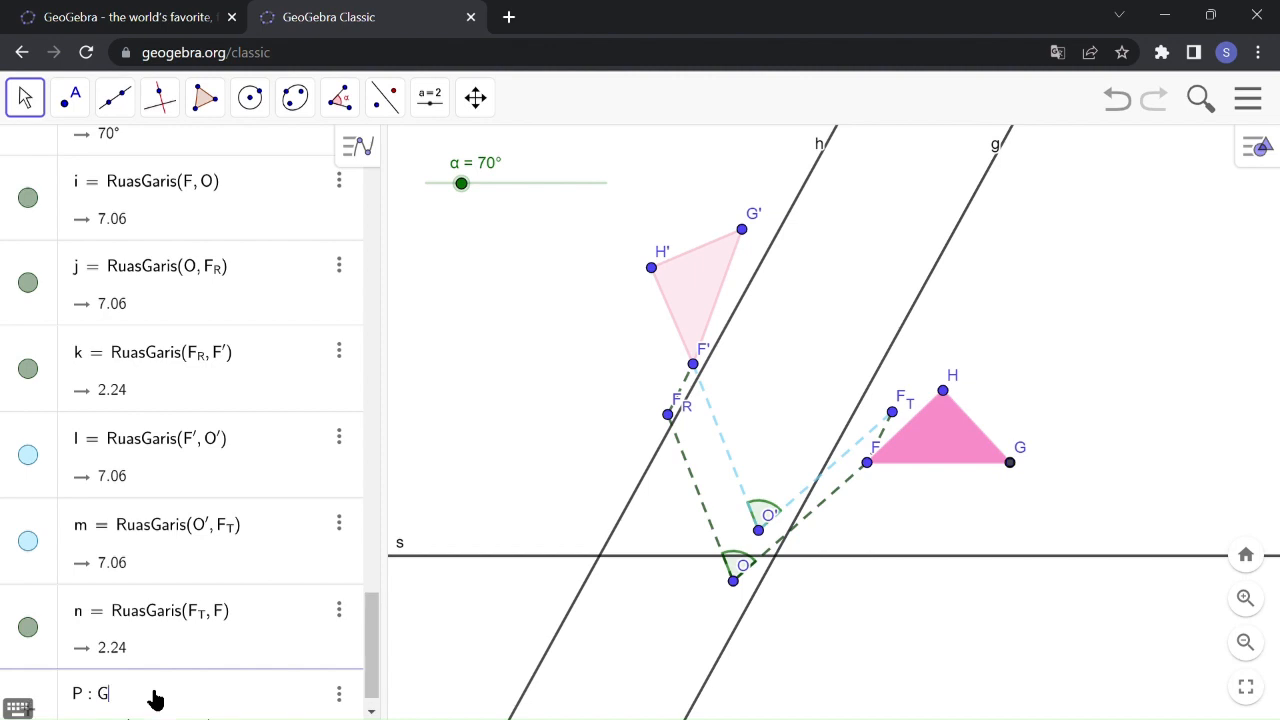
pyautogui.moveTo(152, 652)
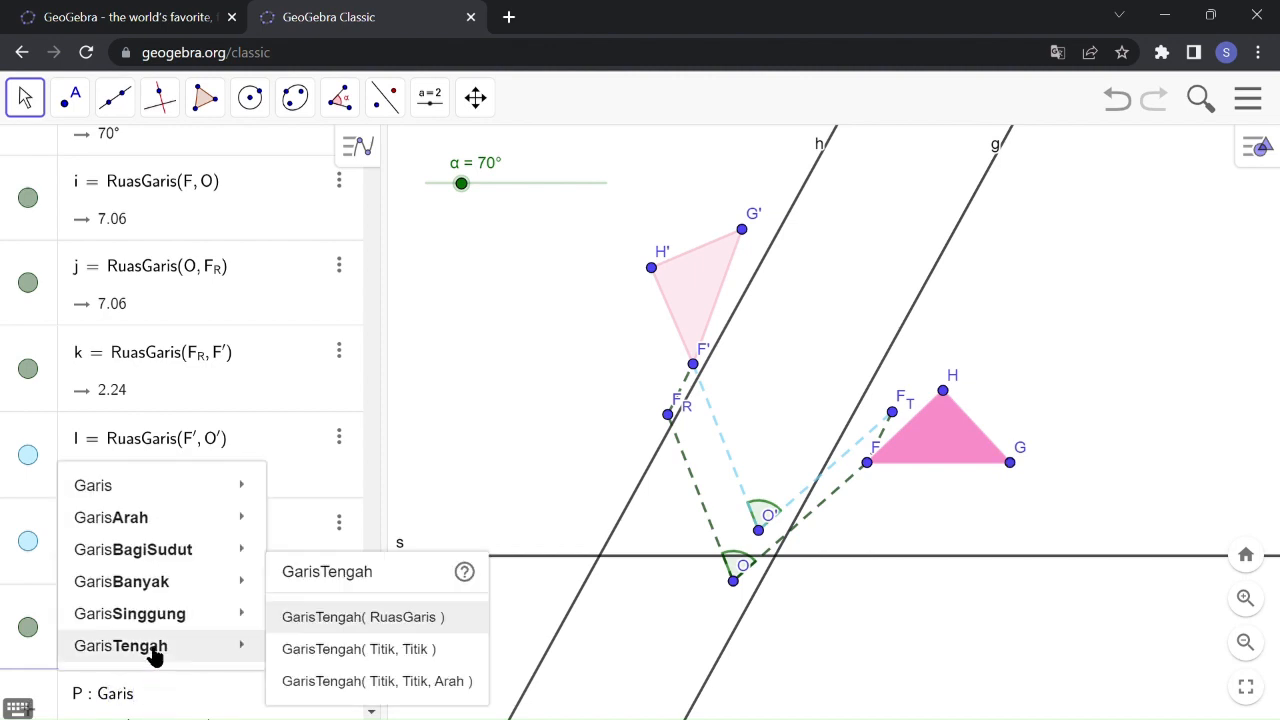
pyautogui.click(334, 651)
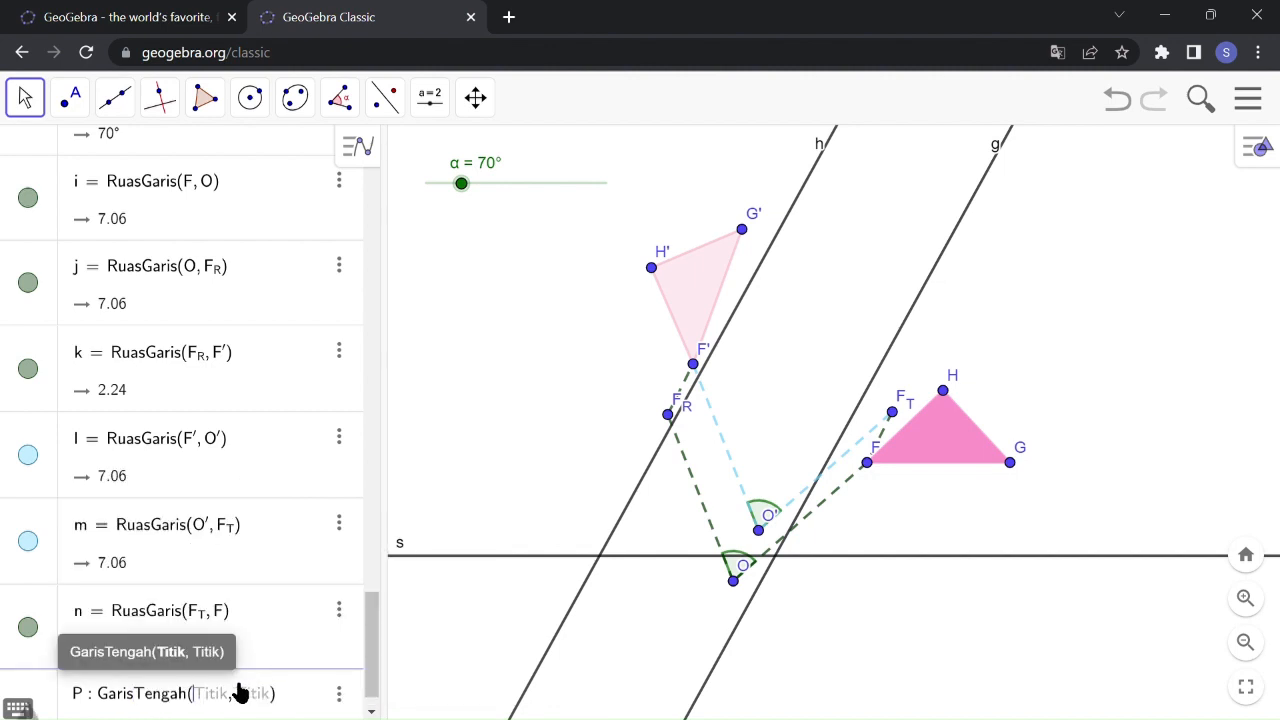
pyautogui.write("F, F'")
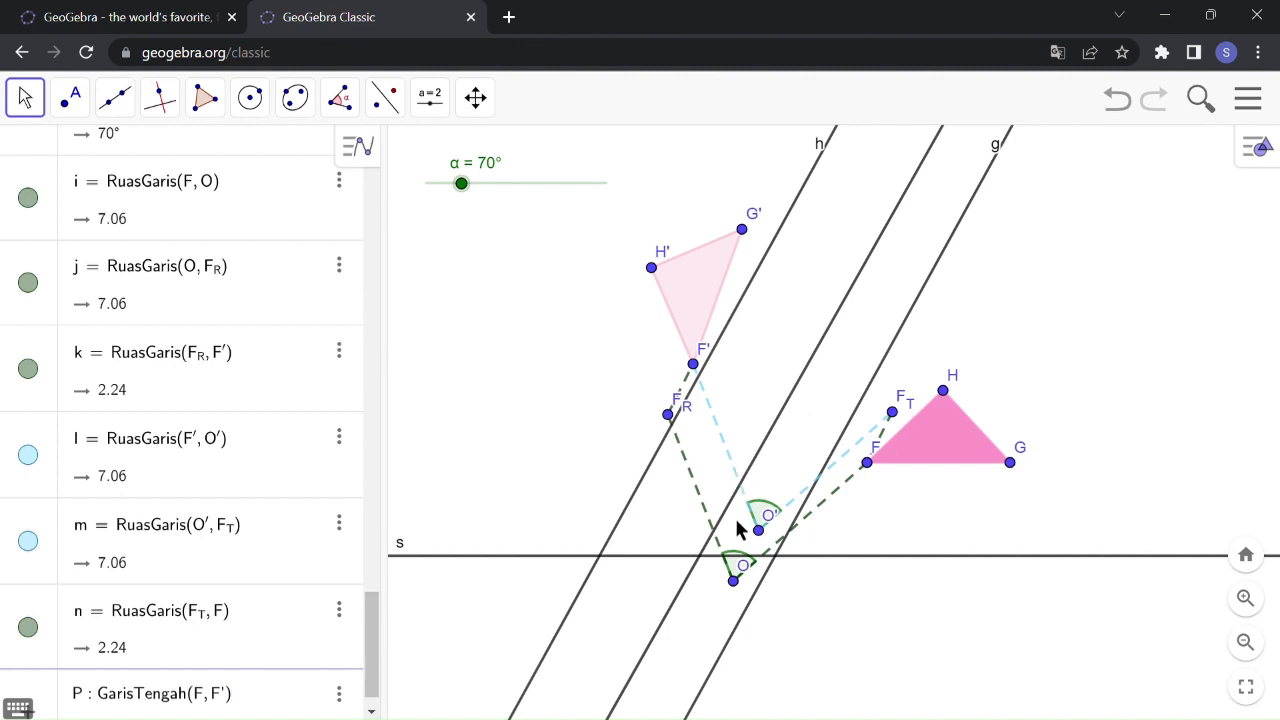
pyautogui.press('Return')
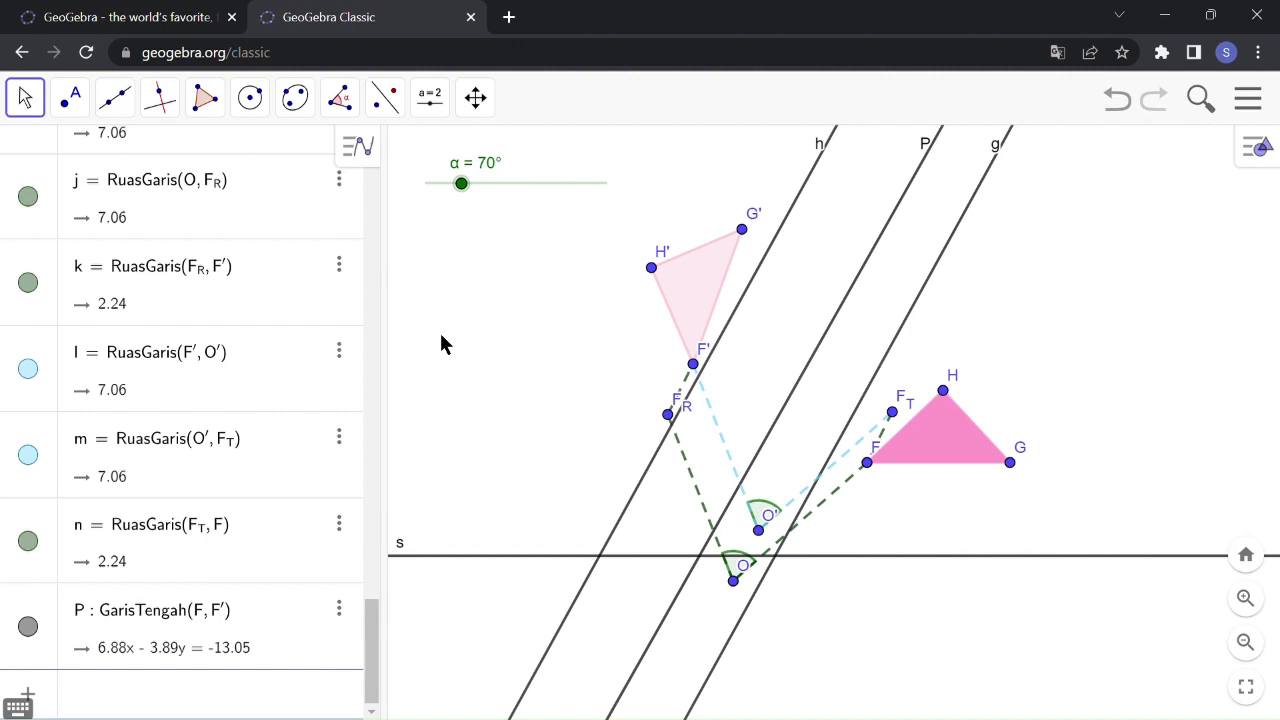
# Step: Create the perpendicular bisector Q of points G and G' with the definition Q : GarisTengah(G, G')
pyautogui.write('Q : Garis')
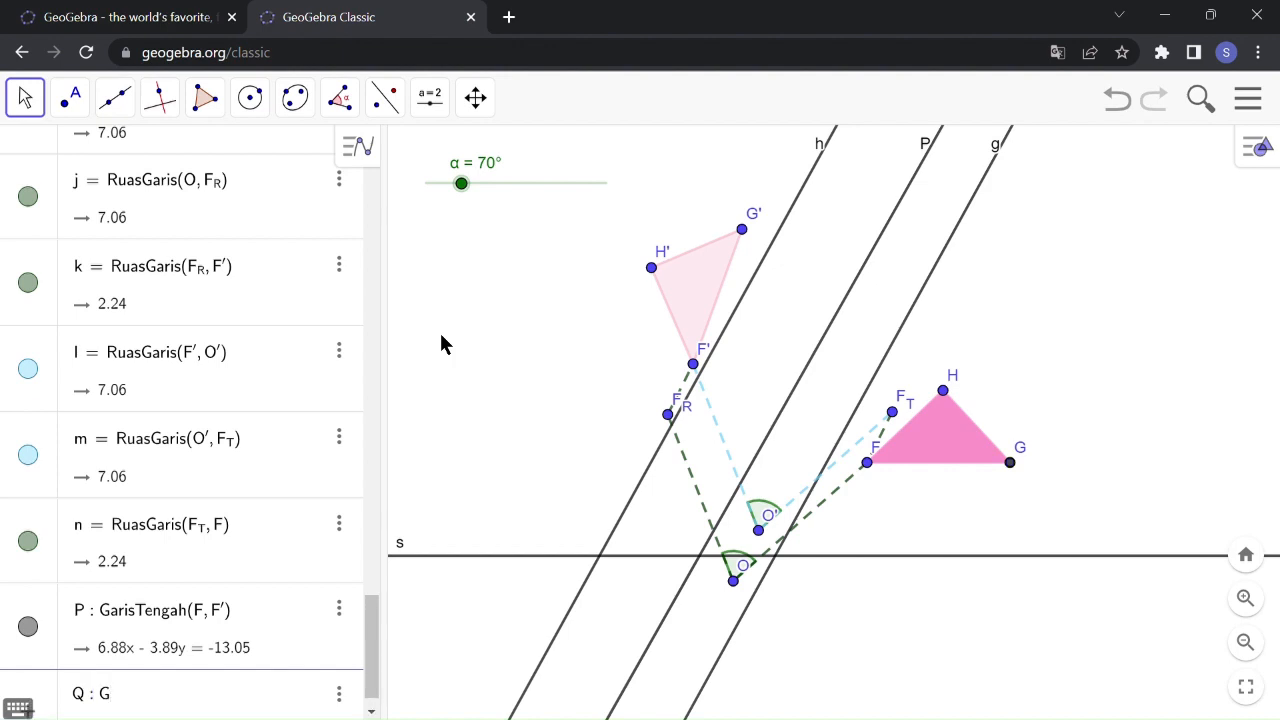
pyautogui.moveTo(200, 646)
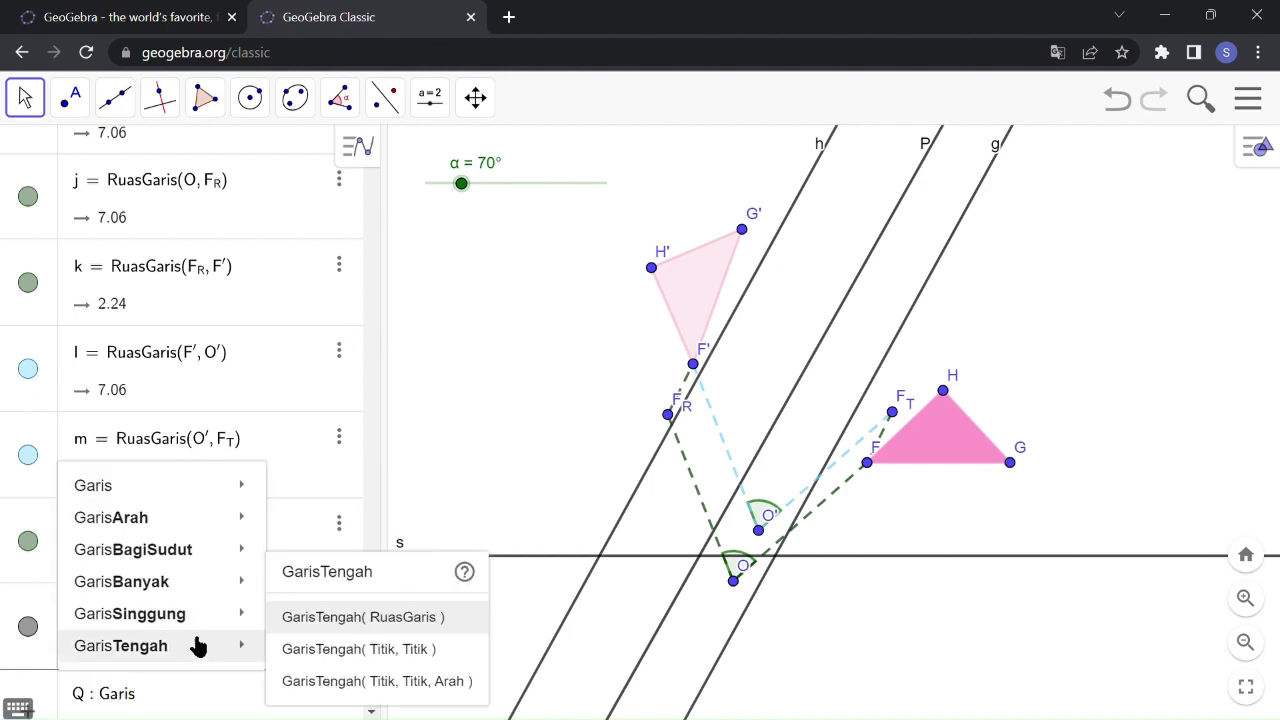
pyautogui.click(357, 651)
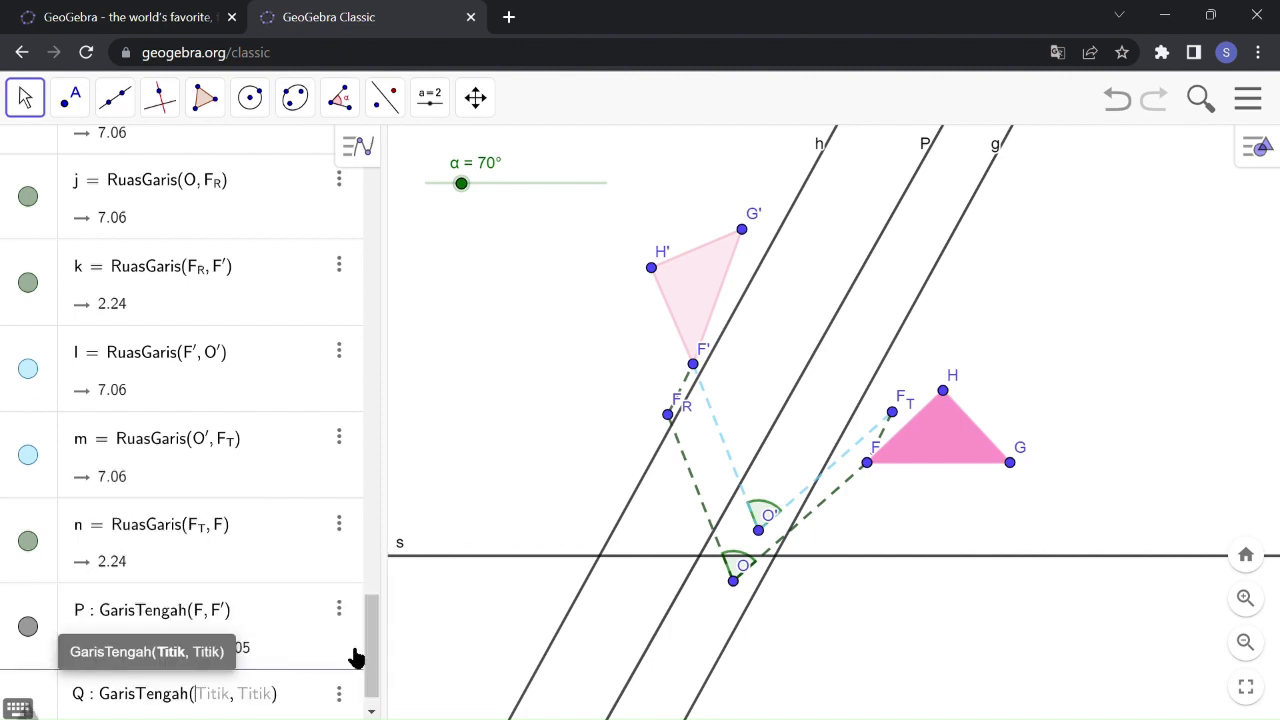
pyautogui.write('G,')
pyautogui.press('Right')
pyautogui.write('G')
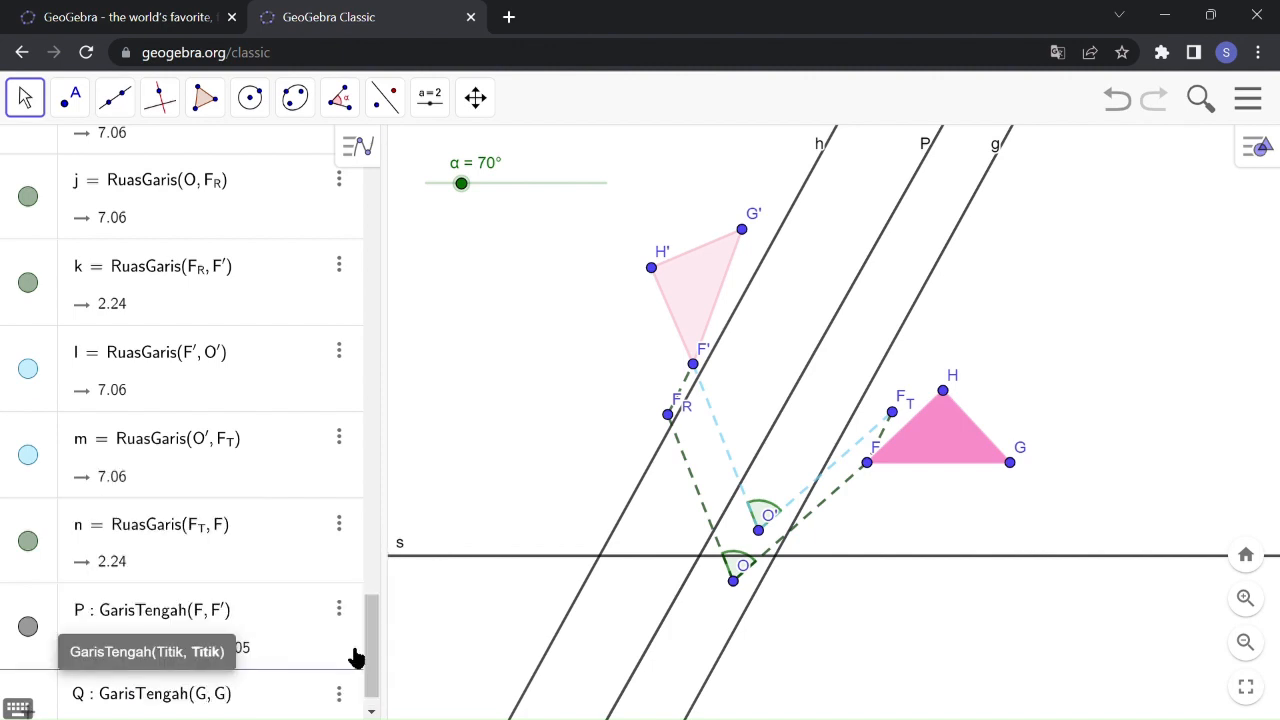
pyautogui.write("'")
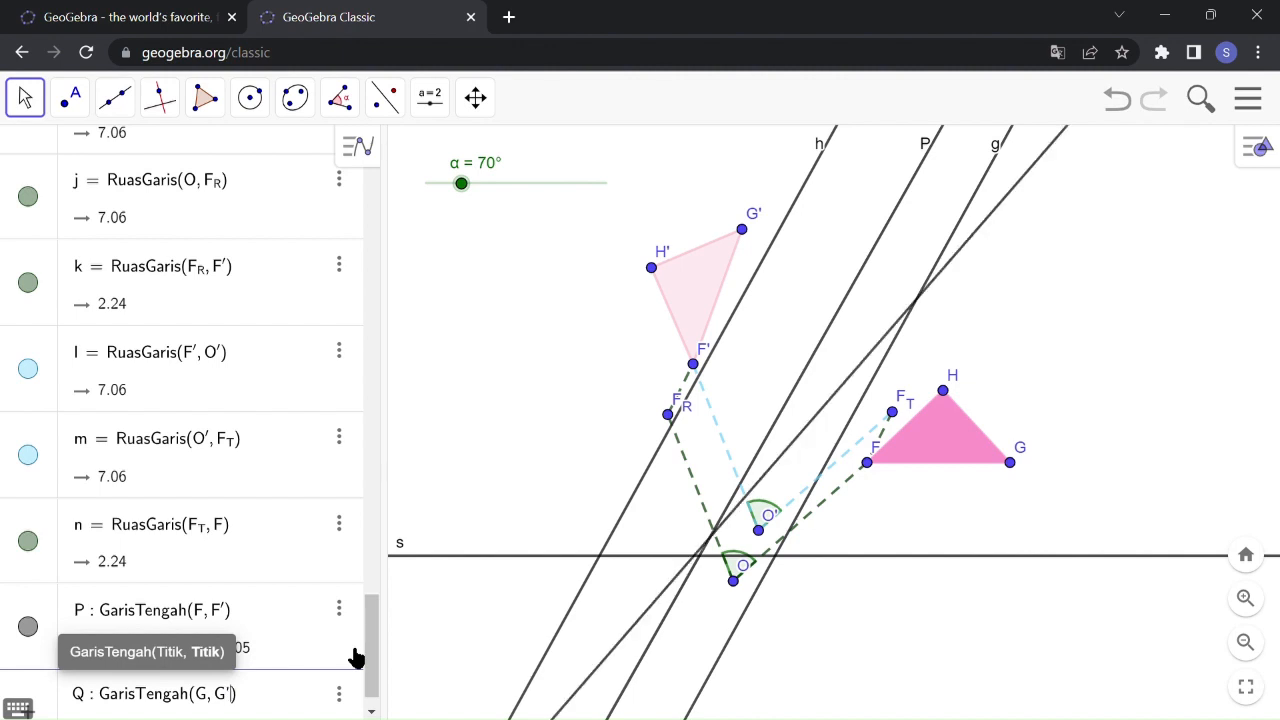
pyautogui.press('Return')
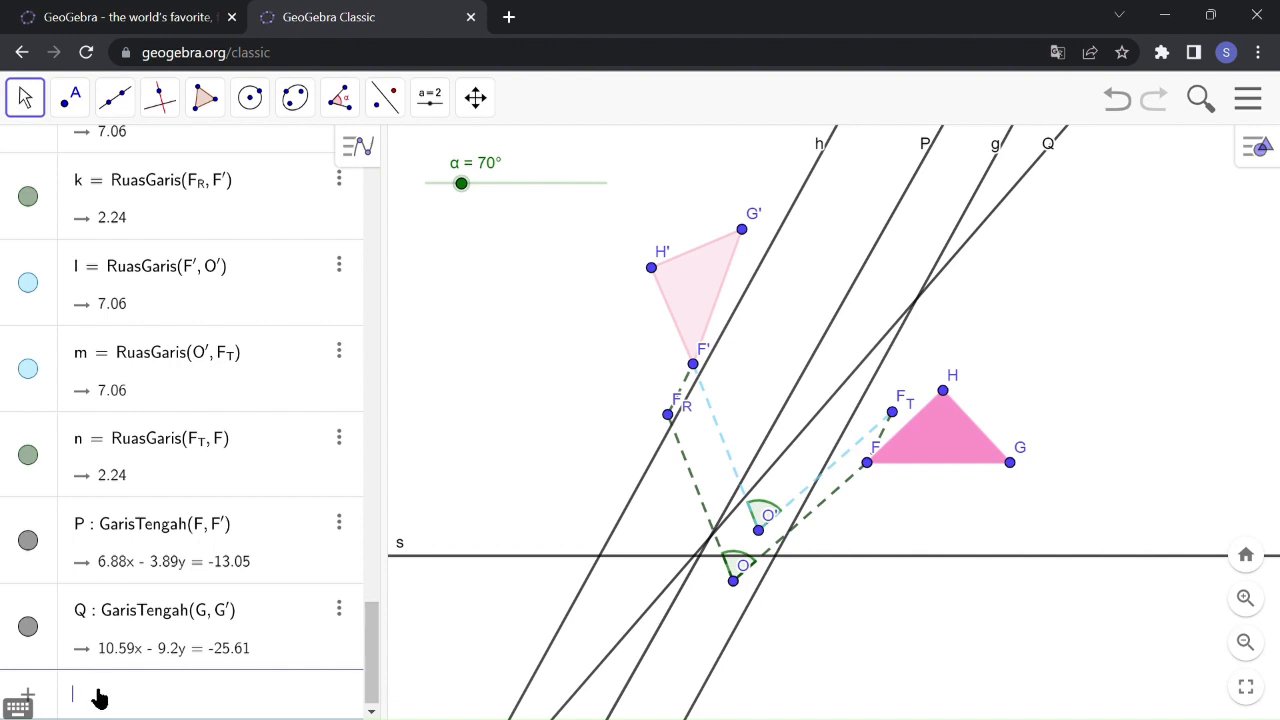
# Step: Create point I where the two bisectors cross, defined as I = Perpotongan(P, Q)
pyautogui.write('I+')
pyautogui.press('BackSpace')
pyautogui.write('= Per')
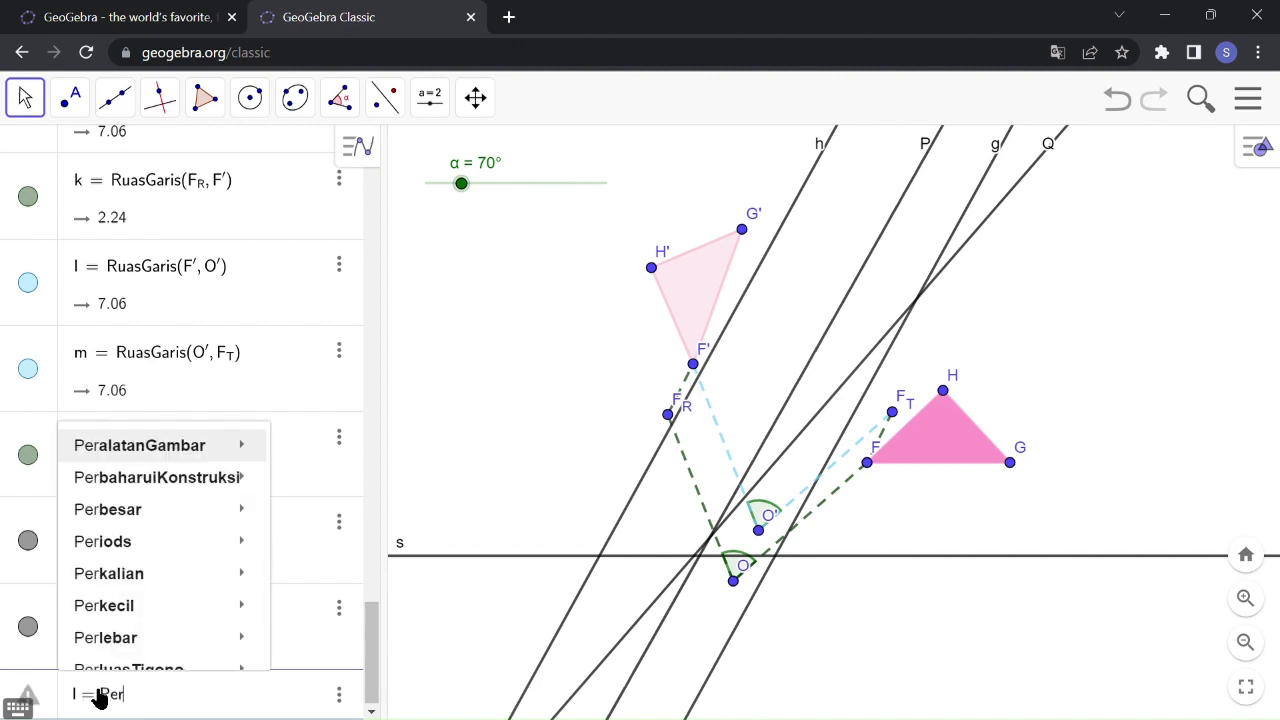
pyautogui.write('po')
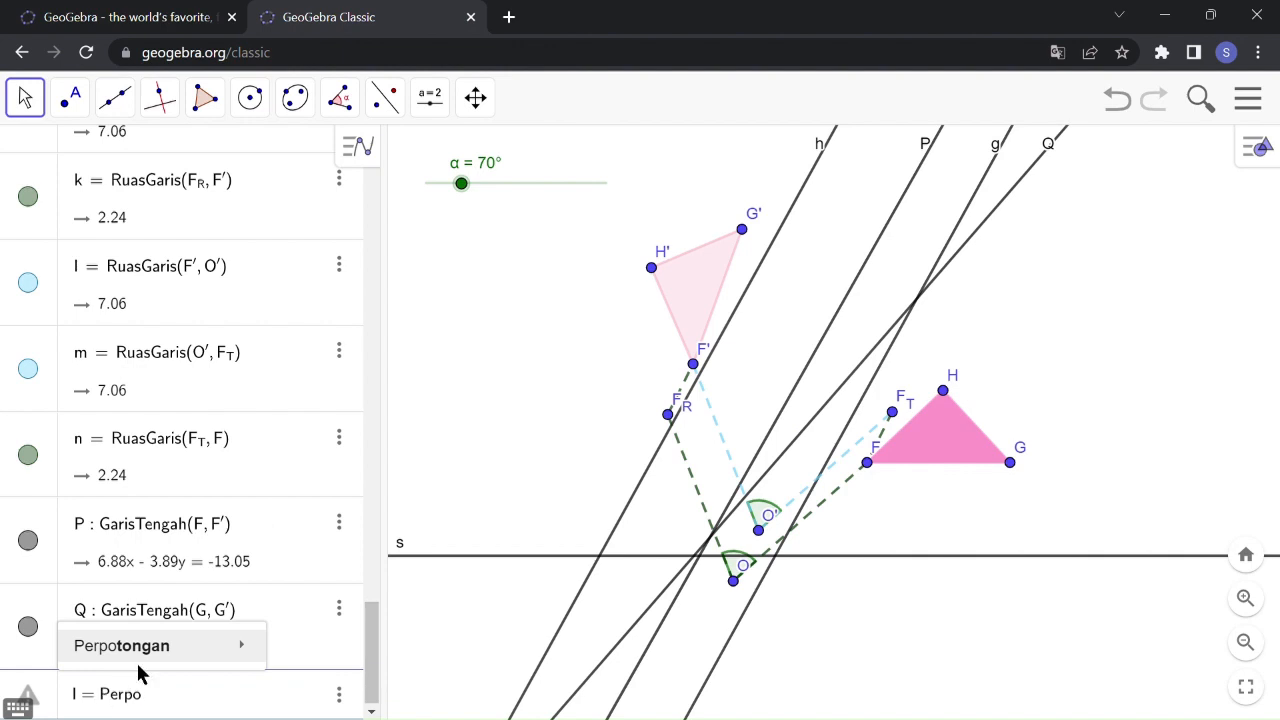
pyautogui.moveTo(171, 650)
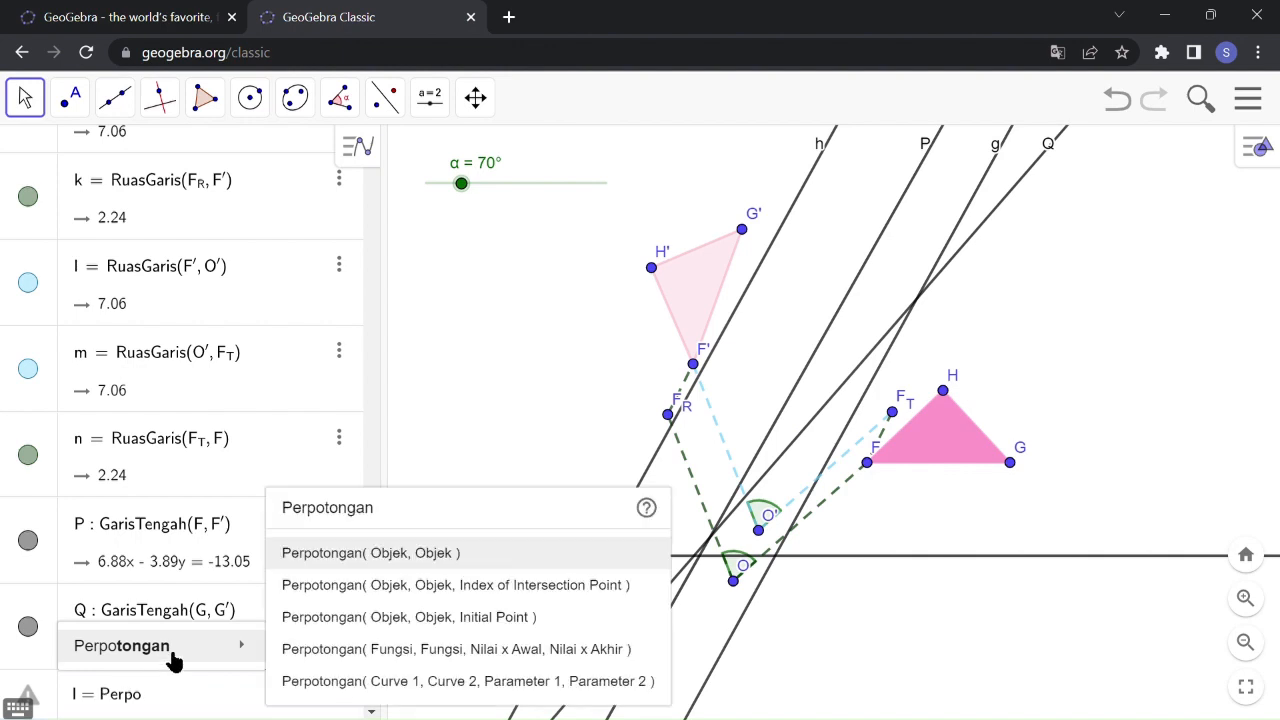
pyautogui.click(395, 560)
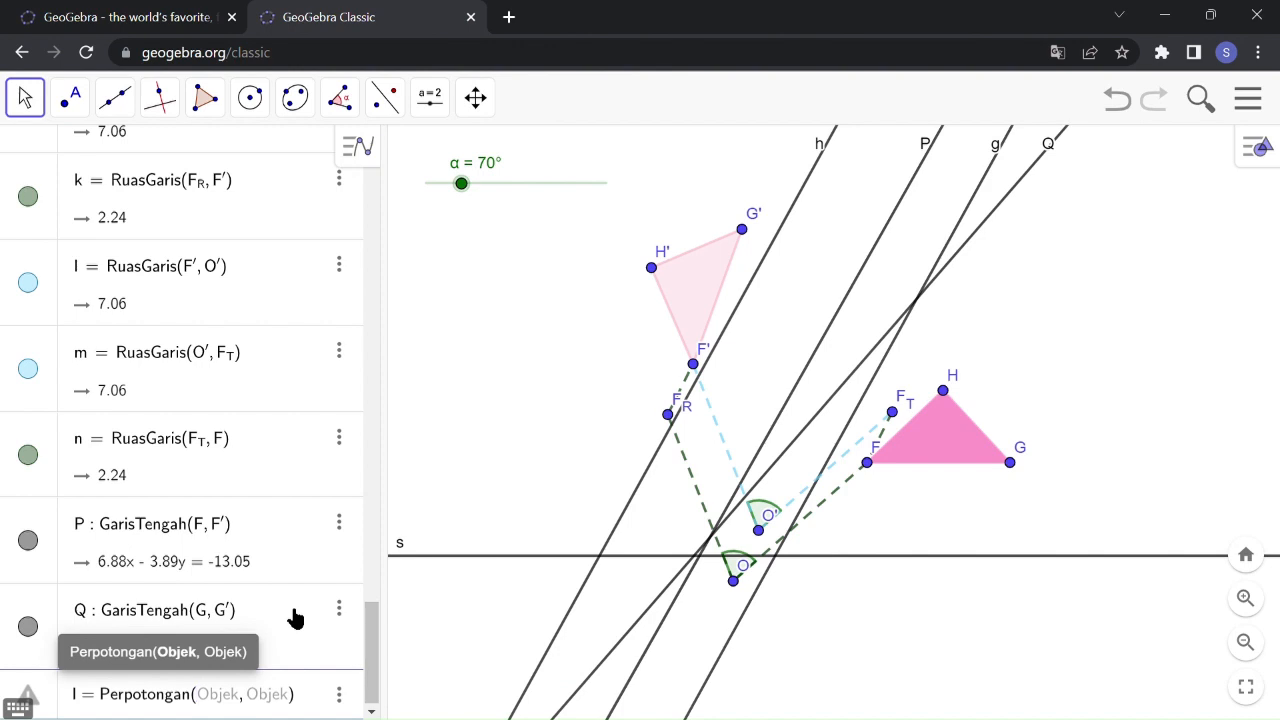
pyautogui.write('P, ')
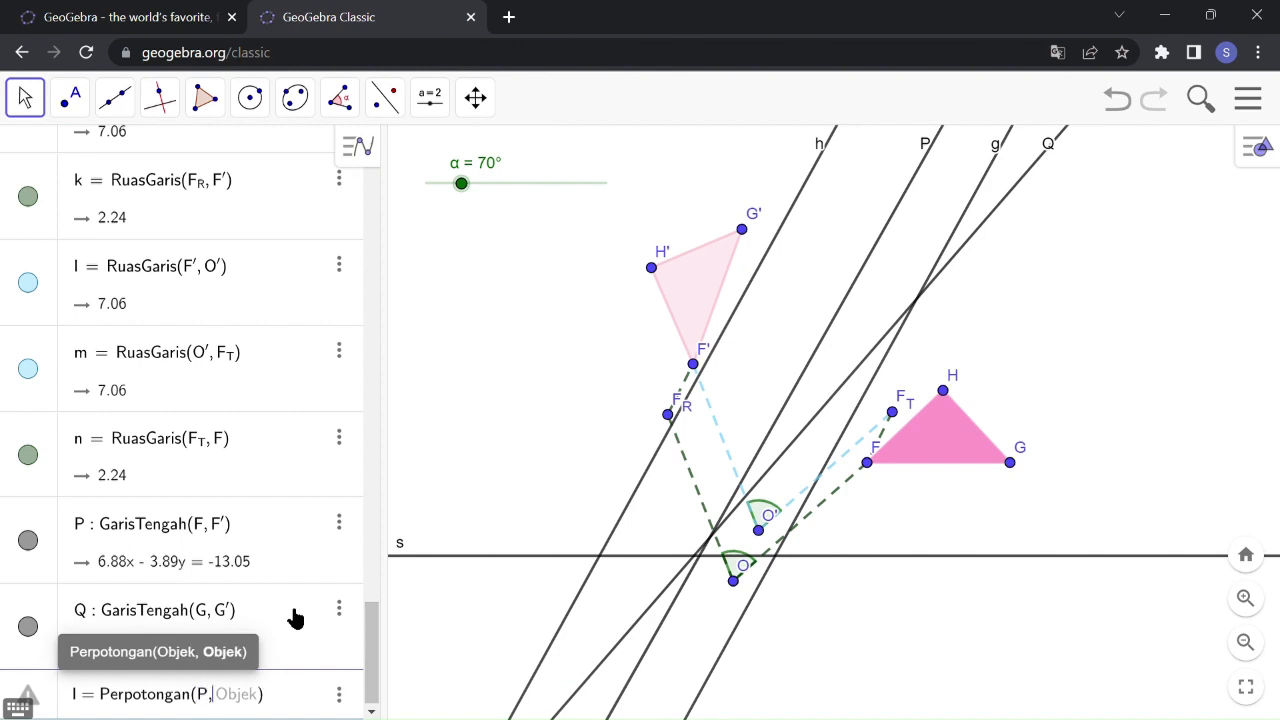
pyautogui.write('Q)')
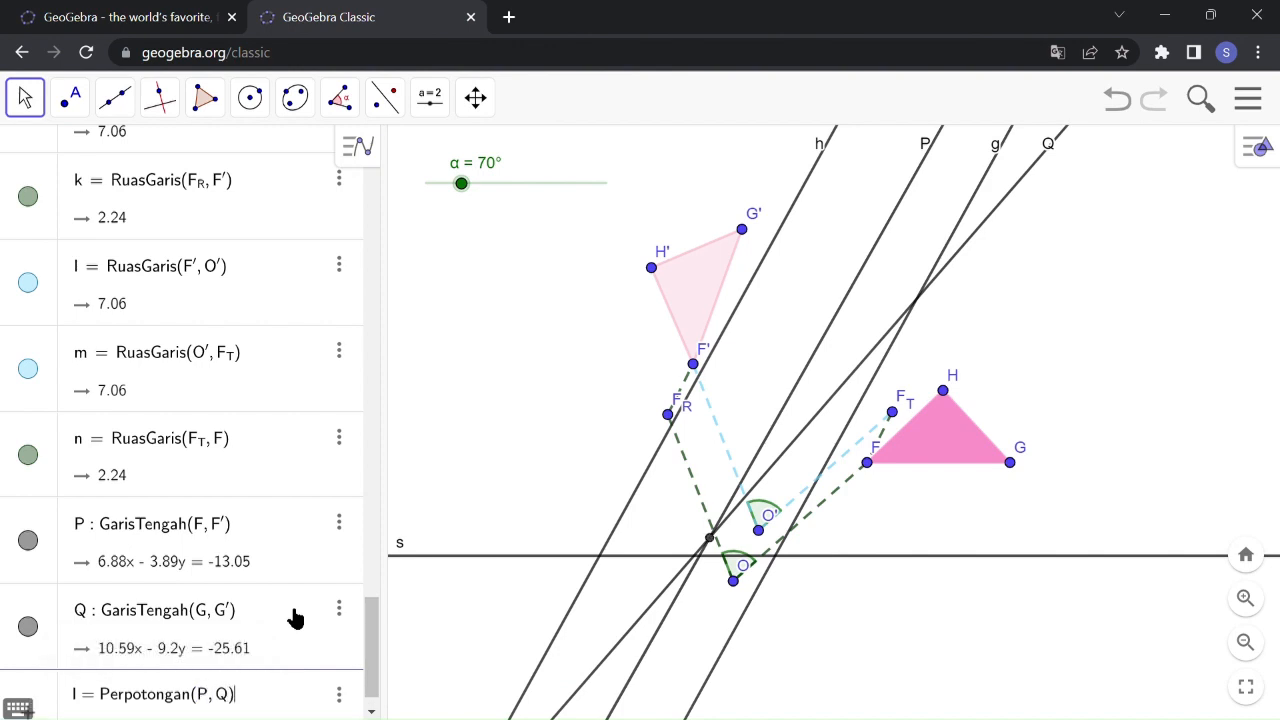
pyautogui.press('Return')
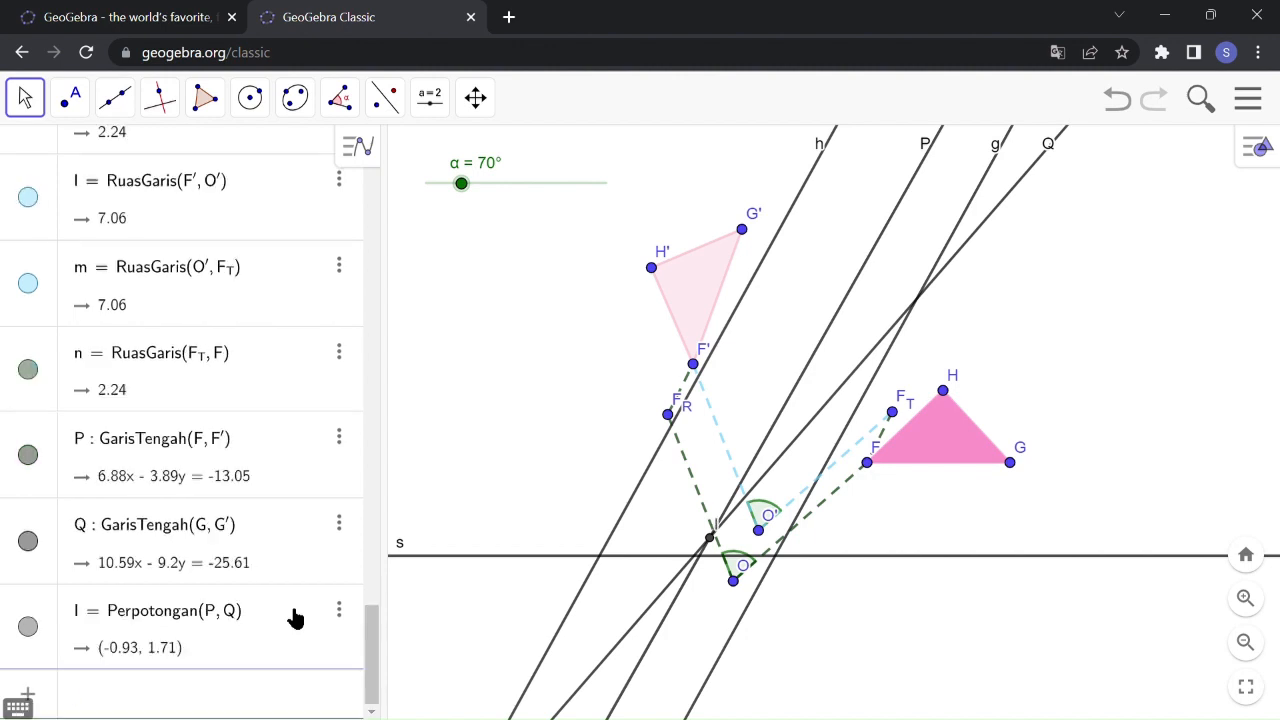
# Step: Hide the label of intersection point I in the drawing
pyautogui.click(340, 611)
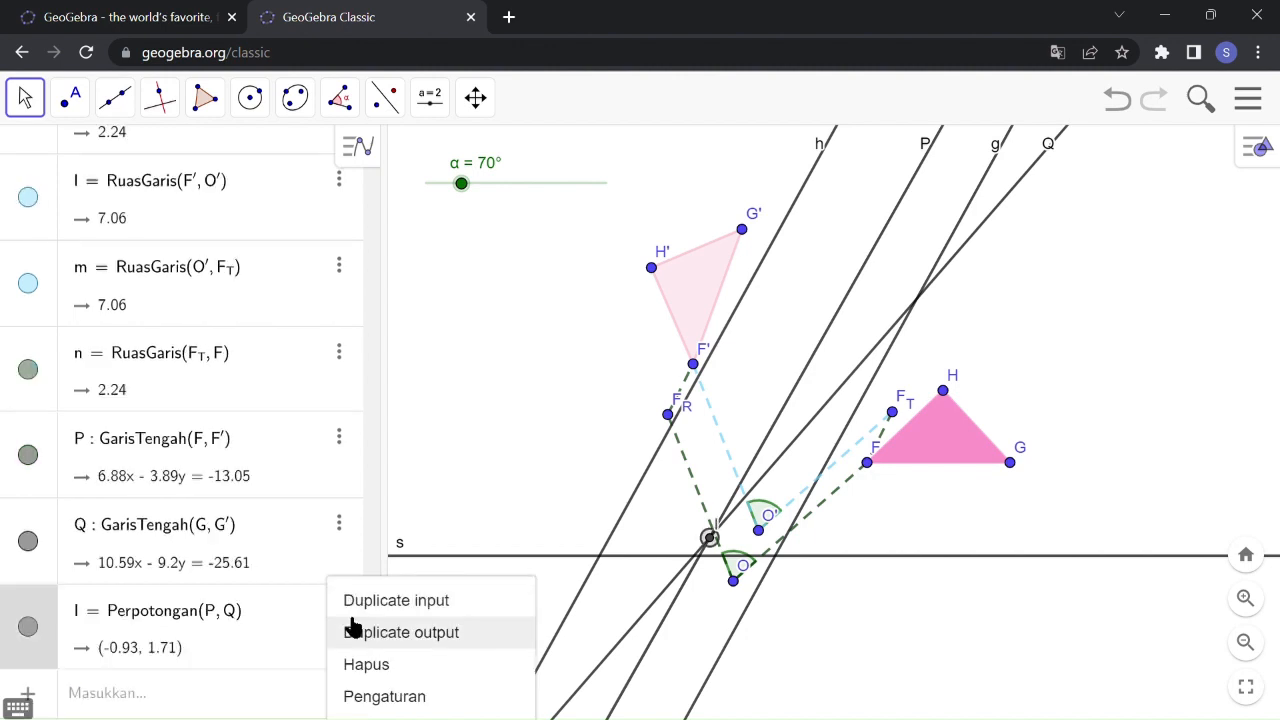
pyautogui.click(717, 552)
pyautogui.rightClick(714, 549)
pyautogui.click(806, 540)
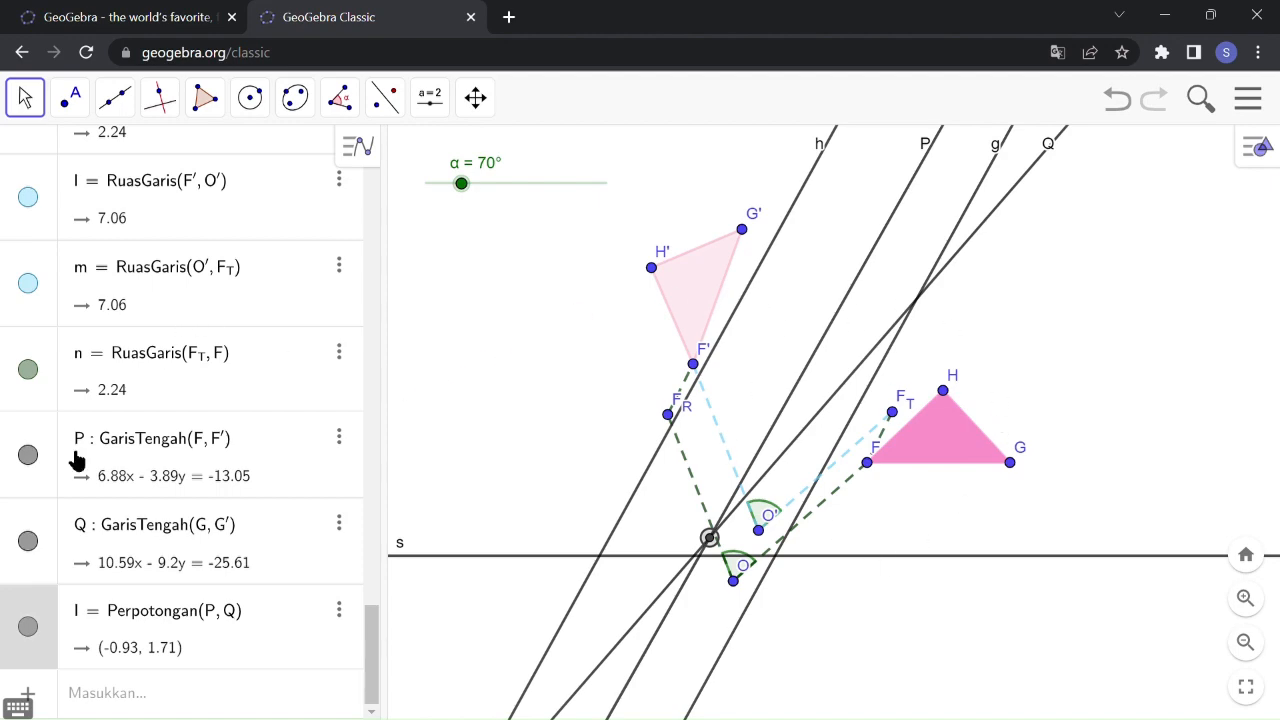
# Step: Run the animation of the α slider to observe the bisectors and image triangle, and pause it
pyautogui.scroll(15, 77, 455)
pyautogui.scroll(-15, 77, 467)
pyautogui.scroll(10, 125, 455)
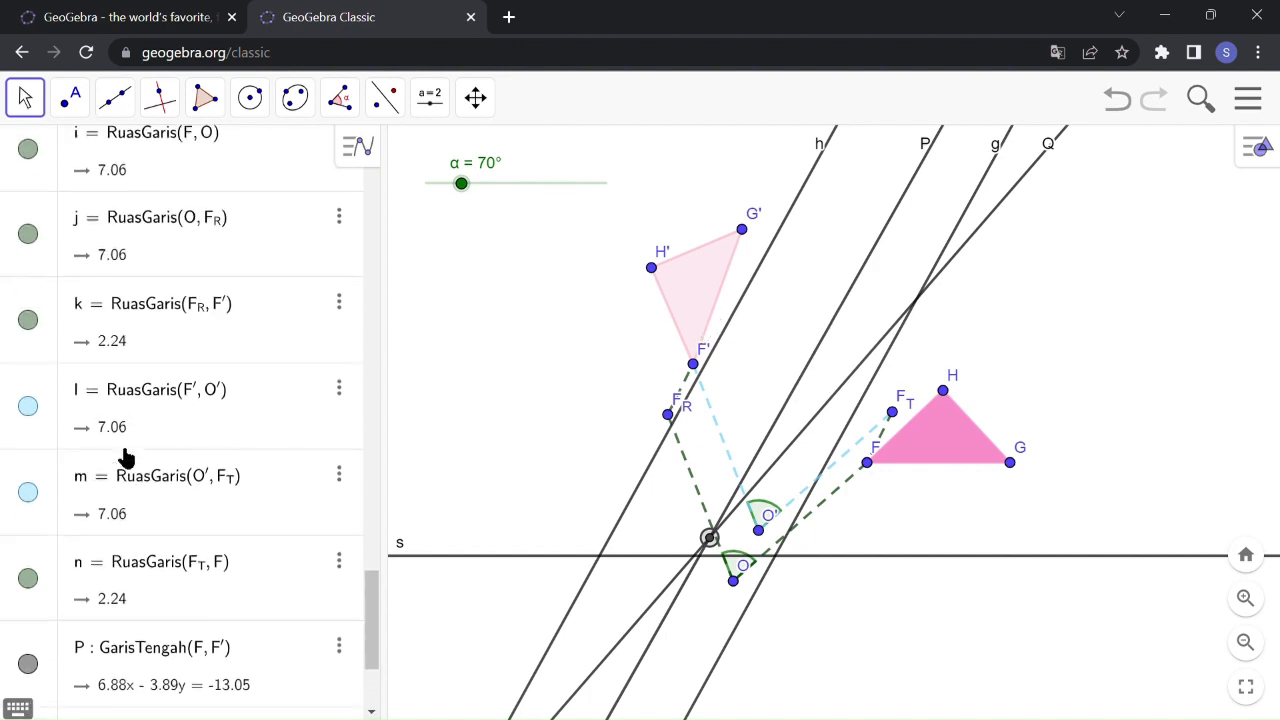
pyautogui.scroll(10, 125, 455)
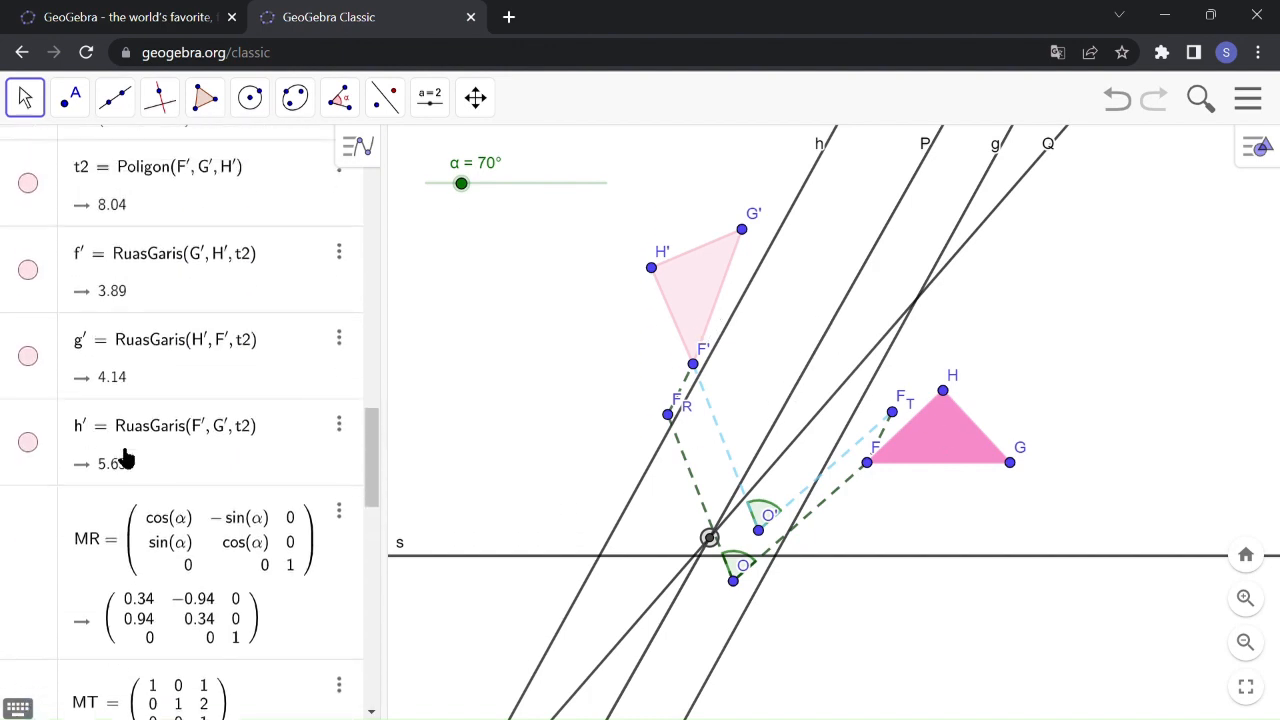
pyautogui.scroll(8, 125, 455)
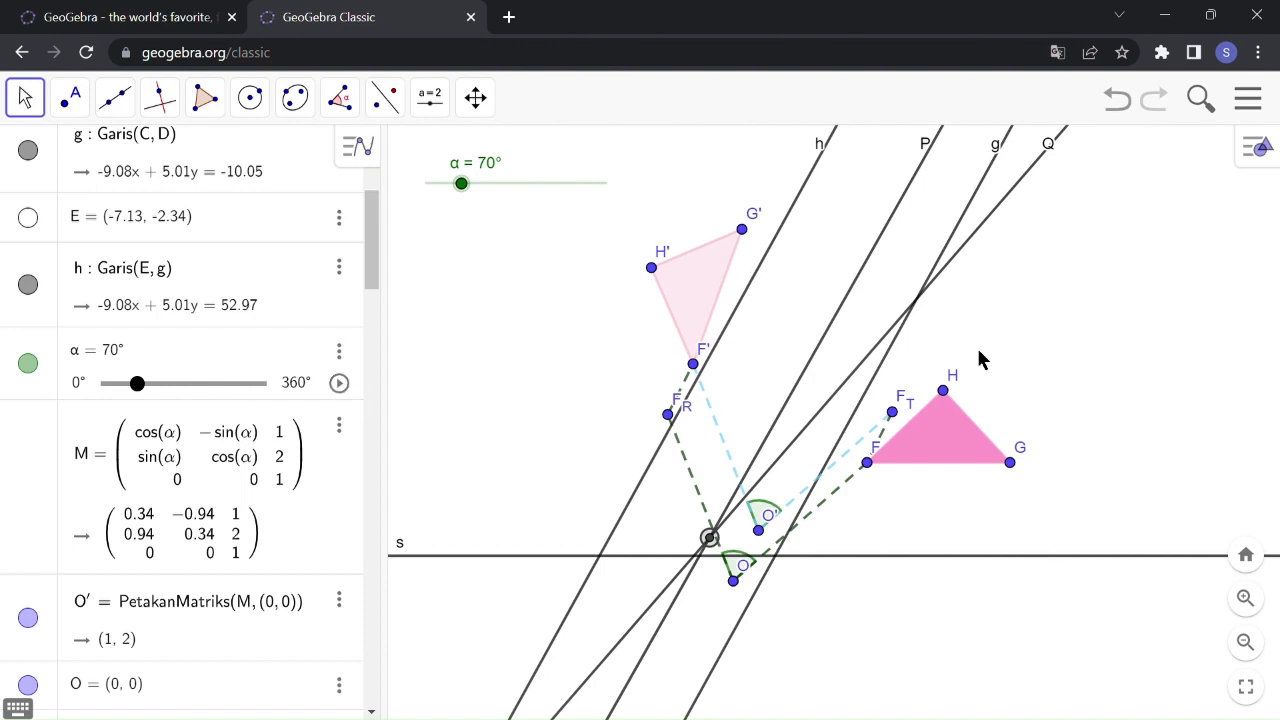
pyautogui.click(340, 386)
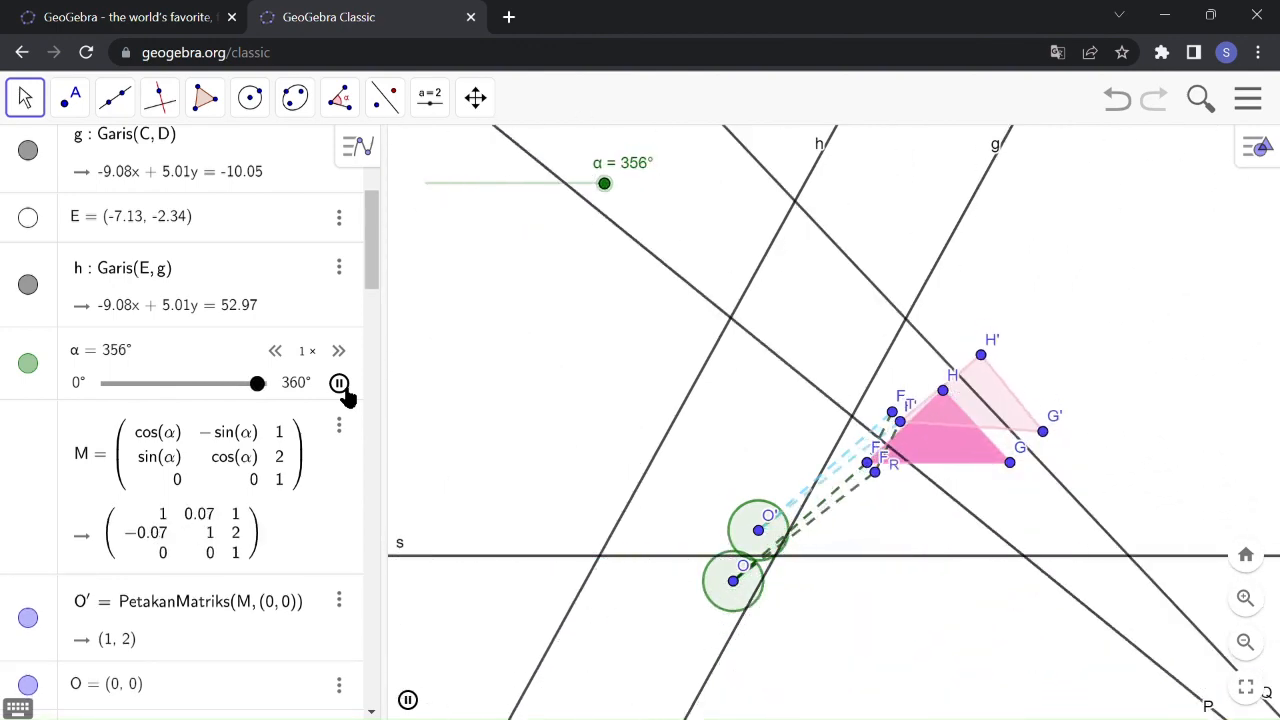
pyautogui.click(339, 383)
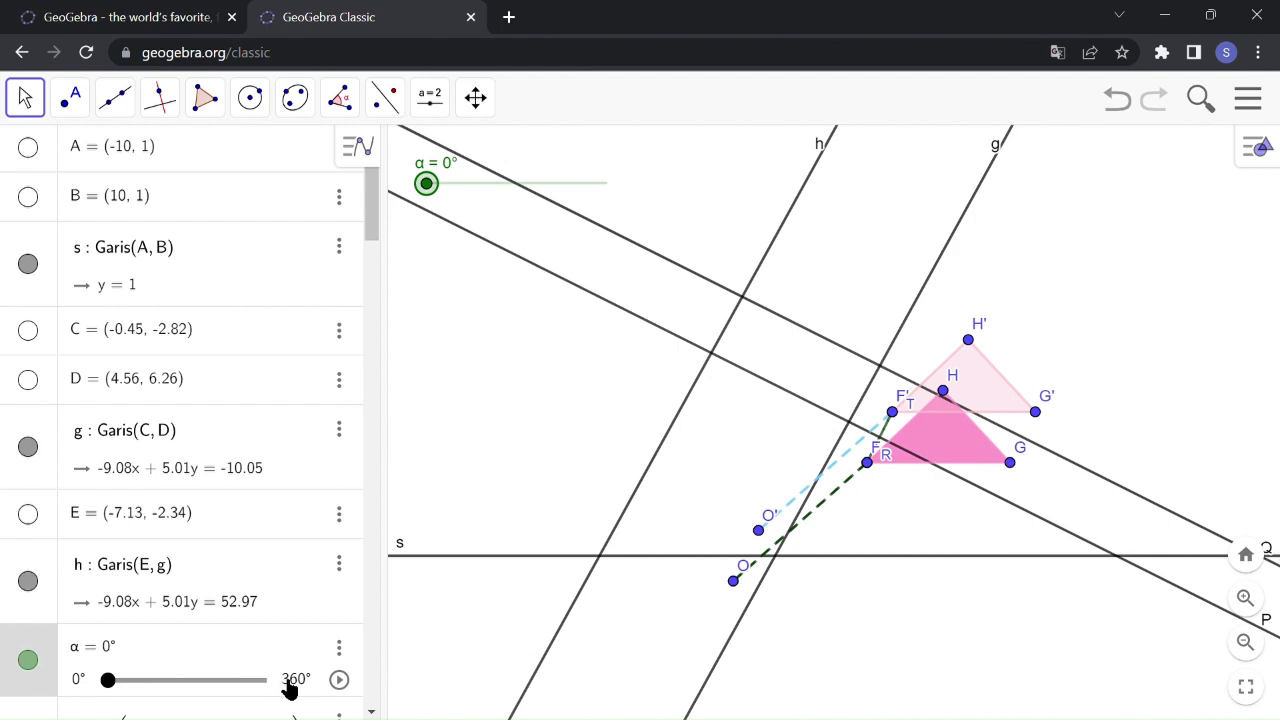